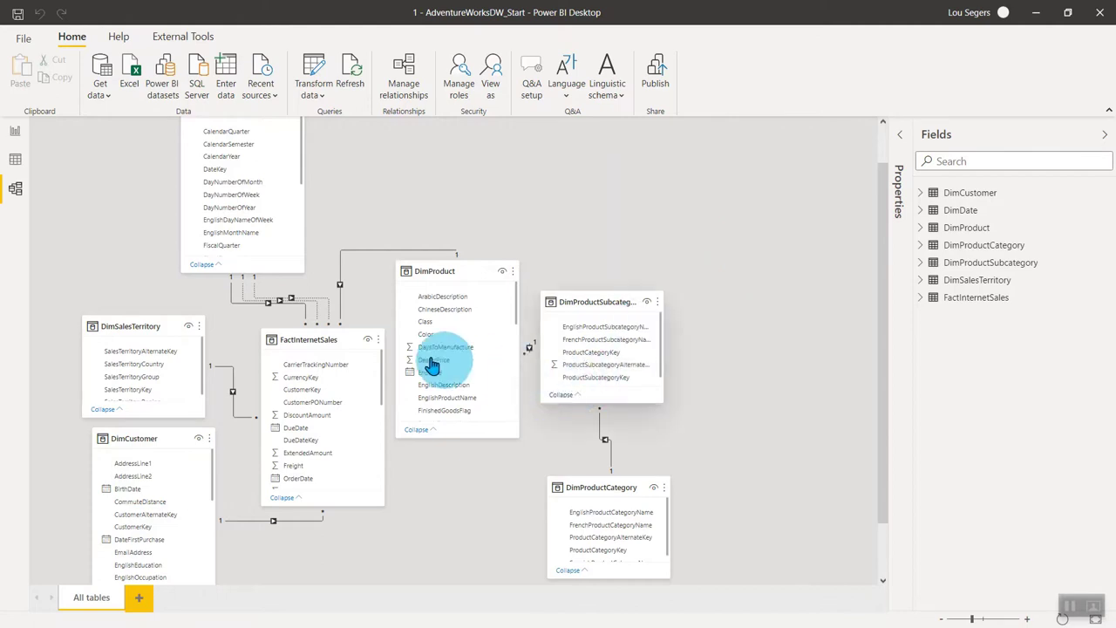
Rearrange the FactInternetSales, DimProduct and DimDate tables in the model diagram, and return to the report view.
{"action": "left_click_drag", "start_coordinate": [320, 341], "coordinate": [321, 394]}
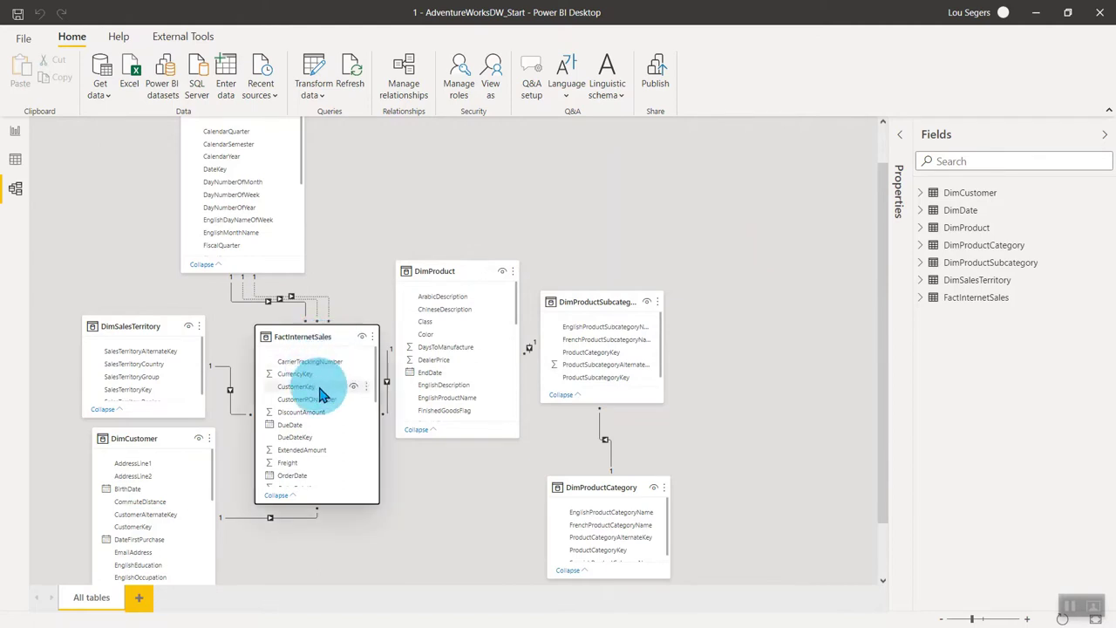
{"action": "mouse_move", "coordinate": [444, 270]}
{"action": "left_mouse_down"}
{"action": "mouse_move", "coordinate": [464, 219]}
{"action": "mouse_move", "coordinate": [454, 219]}
{"action": "mouse_move", "coordinate": [450, 271]}
{"action": "left_mouse_up"}
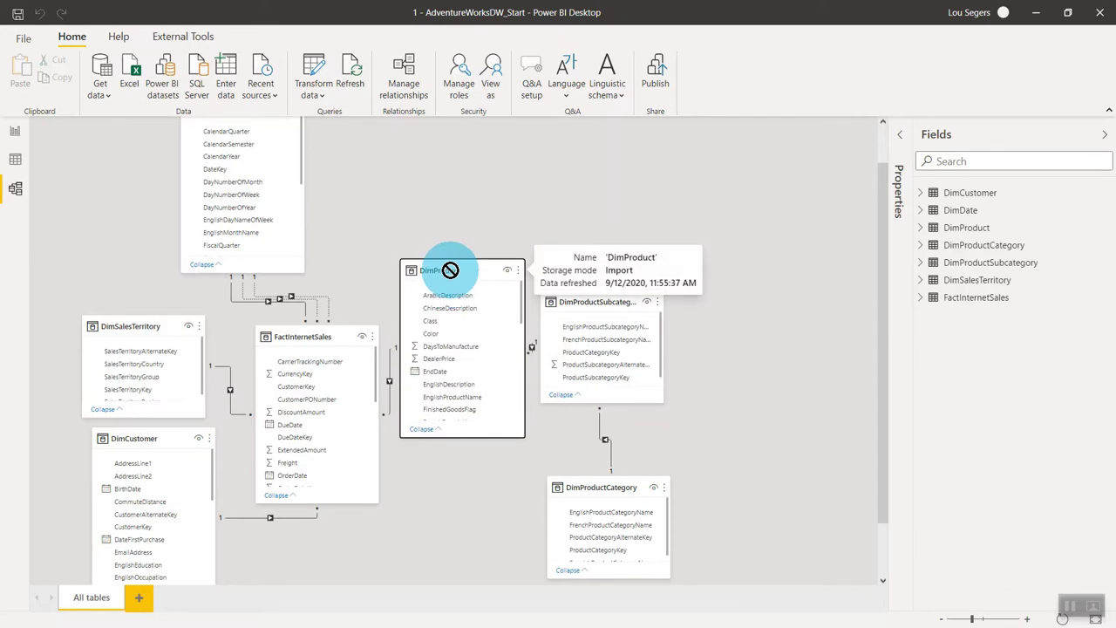
{"action": "left_click_drag", "start_coordinate": [450, 270], "coordinate": [471, 290]}
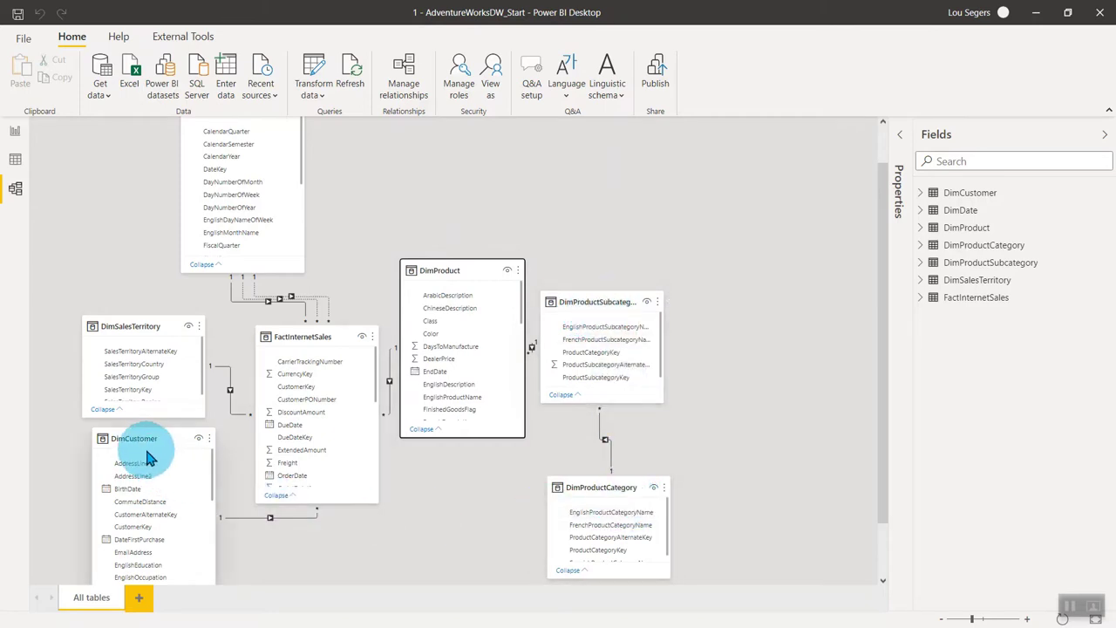
{"action": "left_click", "coordinate": [144, 326]}
{"action": "left_click", "coordinate": [369, 219]}
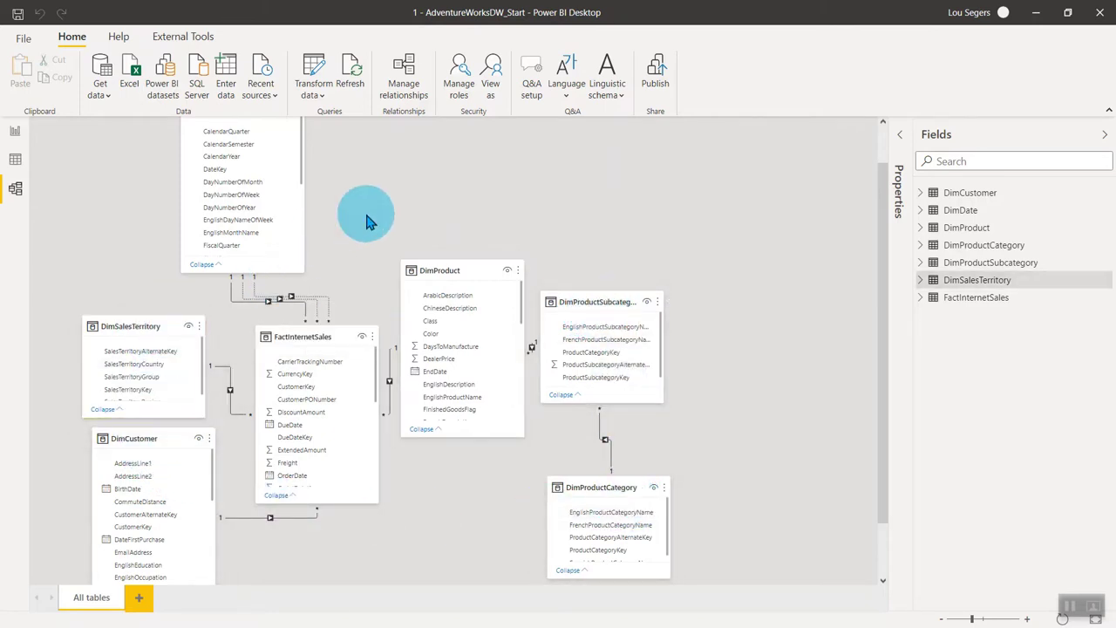
{"action": "scroll", "coordinate": [349, 225], "scroll_direction": "up", "scroll_amount": 1}
{"action": "mouse_move", "coordinate": [232, 155]}
{"action": "left_mouse_down"}
{"action": "mouse_move", "coordinate": [244, 155]}
{"action": "mouse_move", "coordinate": [212, 154]}
{"action": "left_mouse_up"}
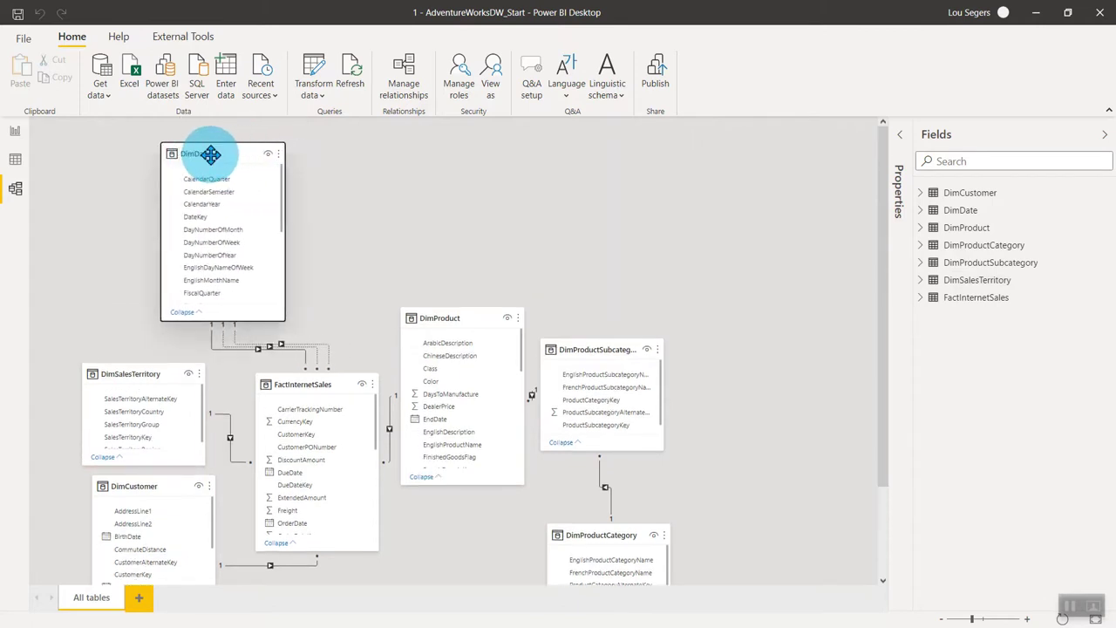
{"action": "left_click", "coordinate": [355, 200]}
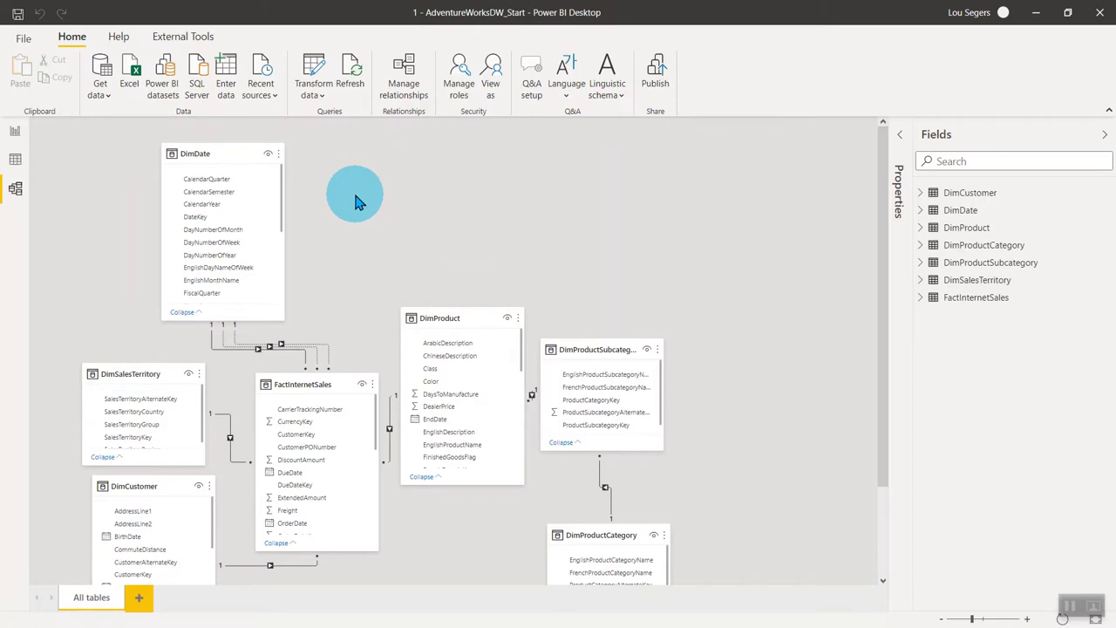
{"action": "left_click", "coordinate": [14, 131]}
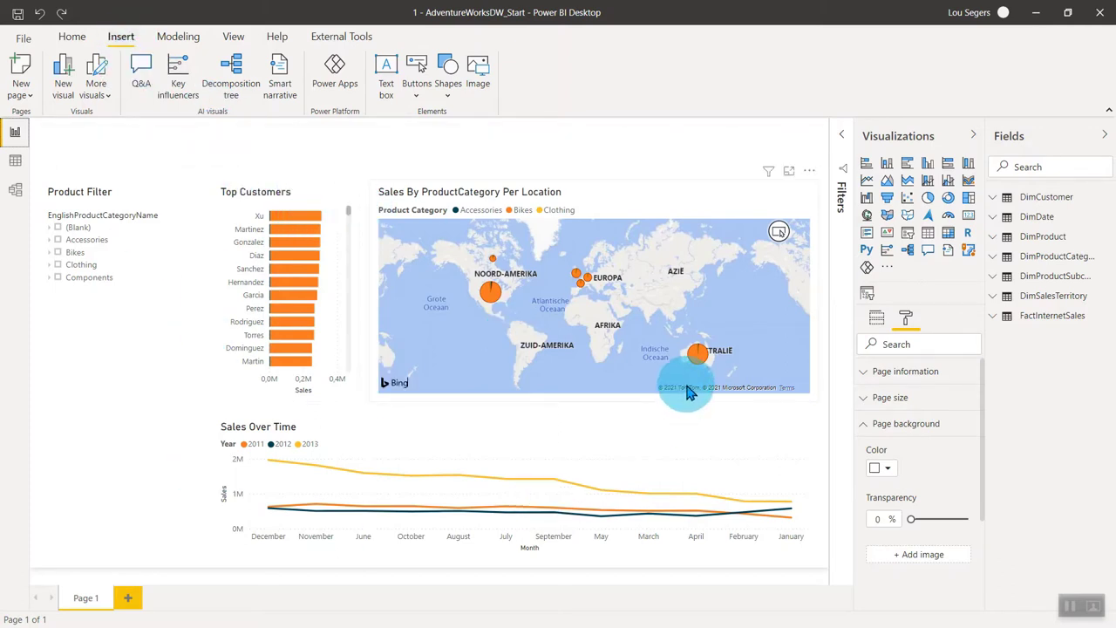
Draw a rectangle shape covering the Product Filter area of the report page, and delete it again.
{"action": "left_click", "coordinate": [446, 97]}
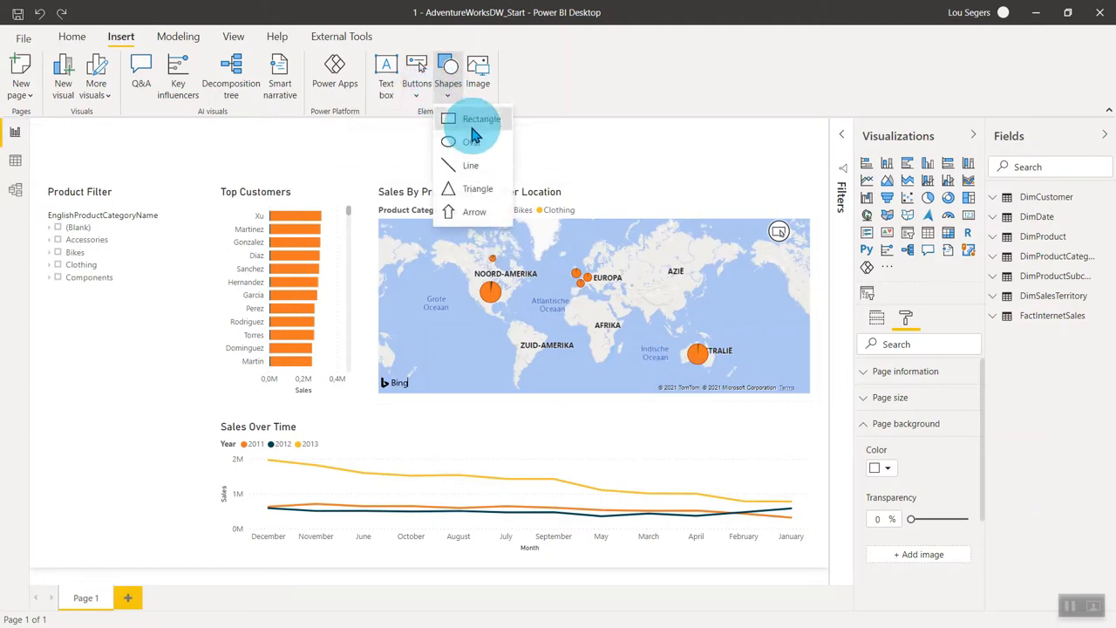
{"action": "left_click", "coordinate": [472, 129]}
{"action": "left_click_drag", "start_coordinate": [212, 282], "coordinate": [149, 269]}
{"action": "left_click_drag", "start_coordinate": [214, 356], "coordinate": [206, 551]}
{"action": "left_click_drag", "start_coordinate": [170, 461], "coordinate": [162, 439]}
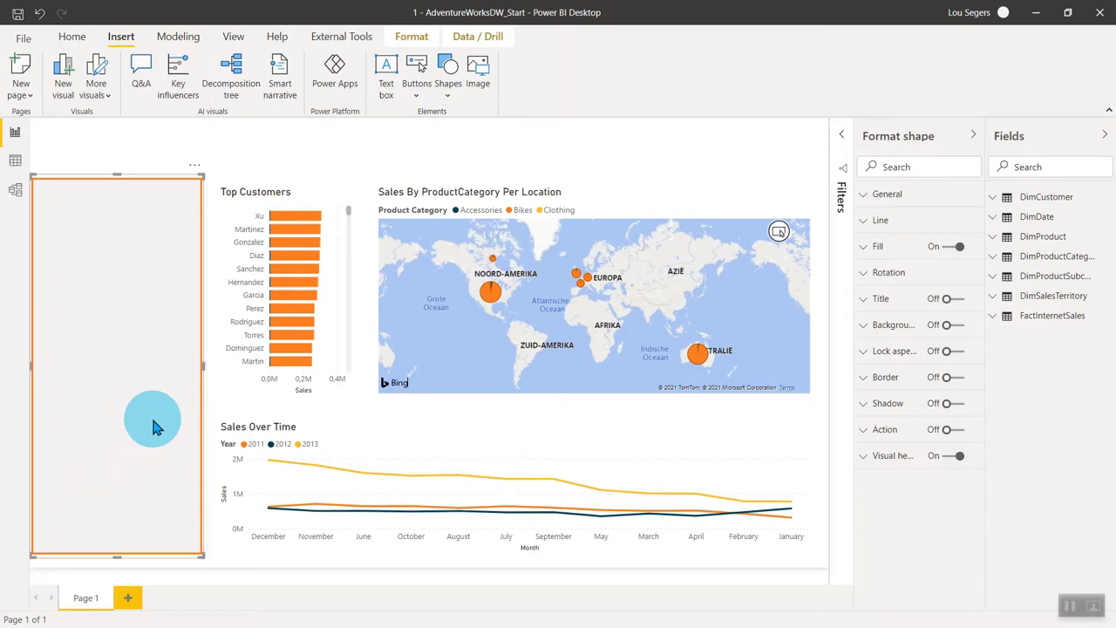
{"action": "key", "text": "Delete"}
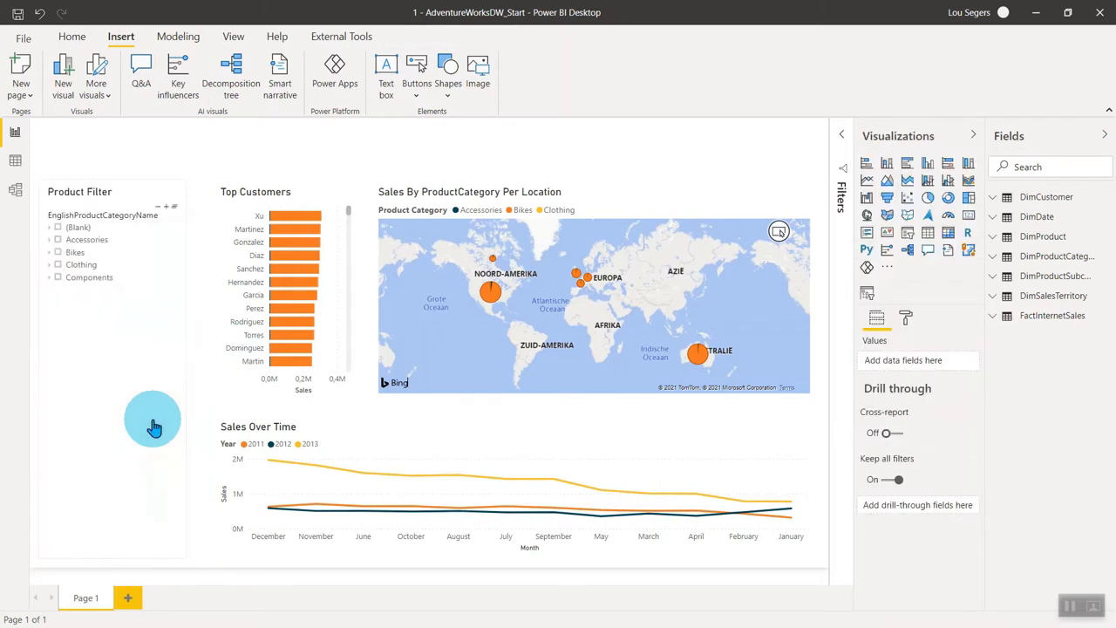
Set PowerBI_Background.png as the background image of the report page.
{"action": "left_click", "coordinate": [907, 321]}
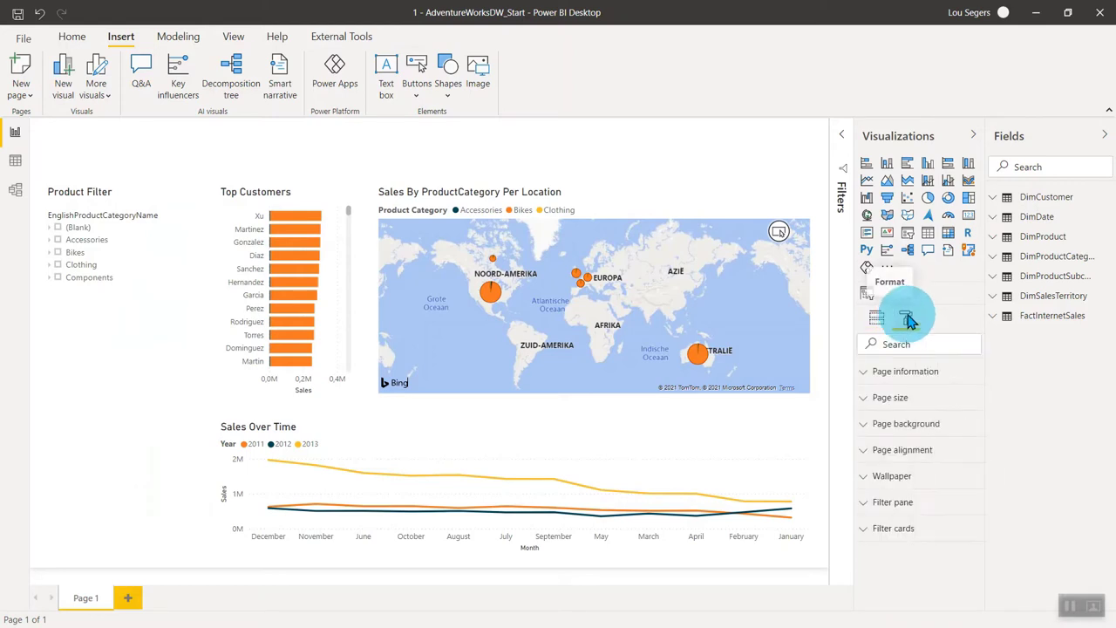
{"action": "left_click", "coordinate": [913, 425]}
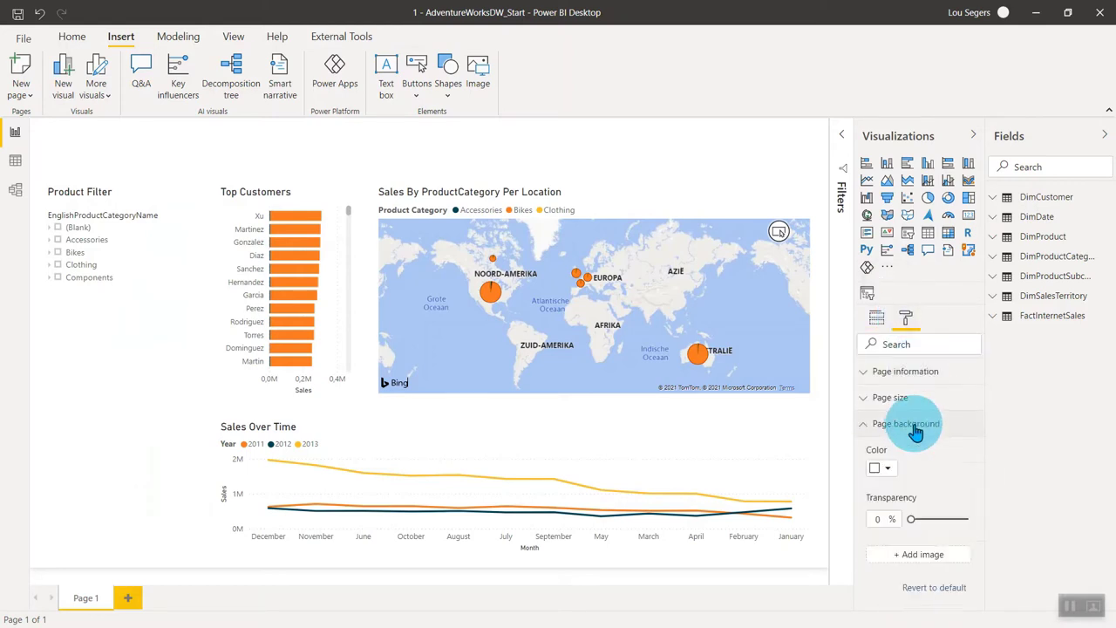
{"action": "left_click", "coordinate": [935, 565]}
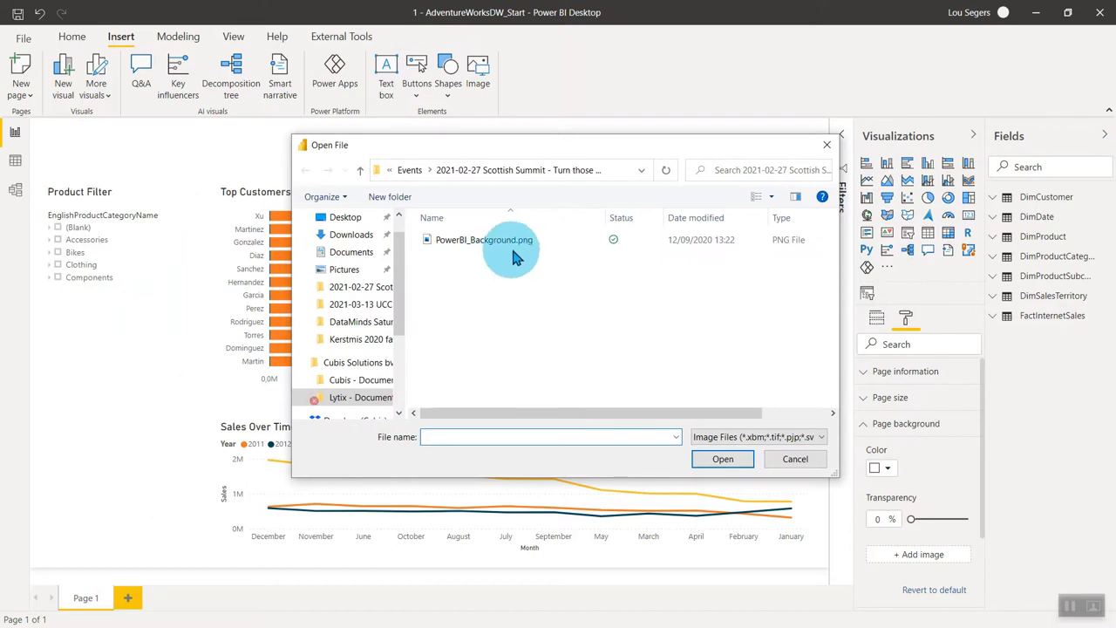
{"action": "left_click", "coordinate": [515, 253]}
{"action": "left_click", "coordinate": [720, 462]}
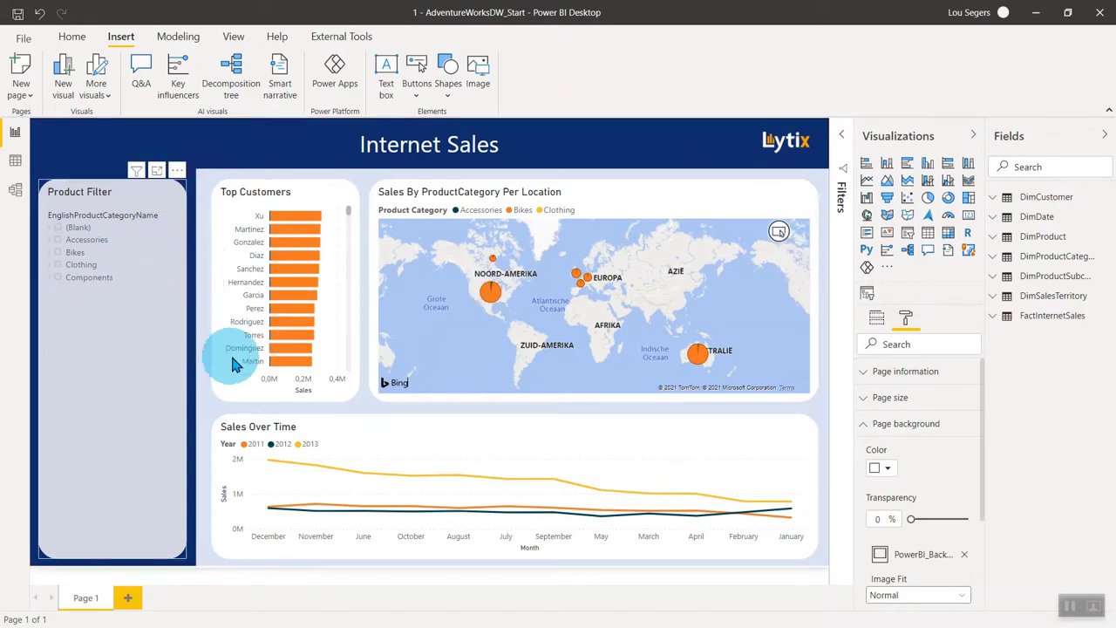
Expand Components in the Product Filter hierarchy slicer, and convert it to a standard slicer with Clothing and Components expanded.
{"action": "left_click", "coordinate": [179, 245]}
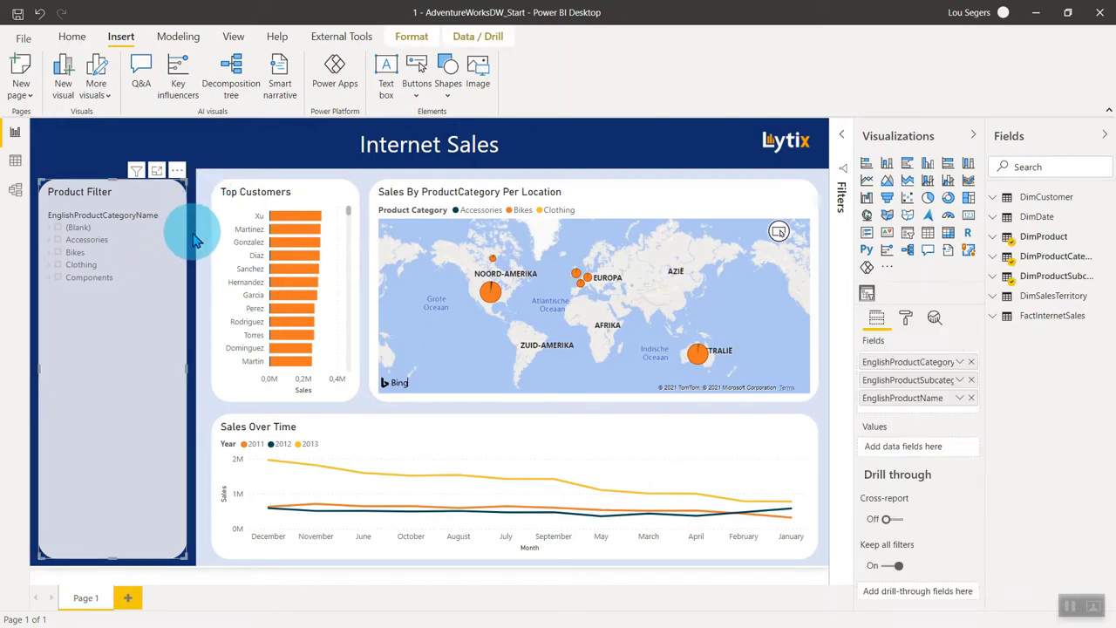
{"action": "left_click", "coordinate": [195, 242]}
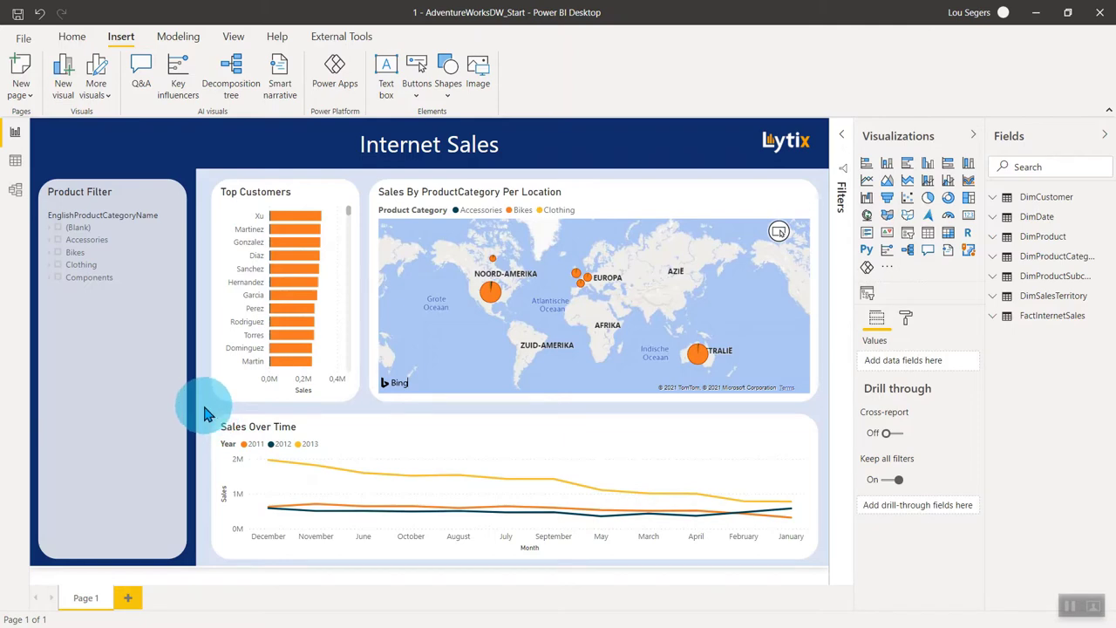
{"action": "left_click", "coordinate": [162, 380]}
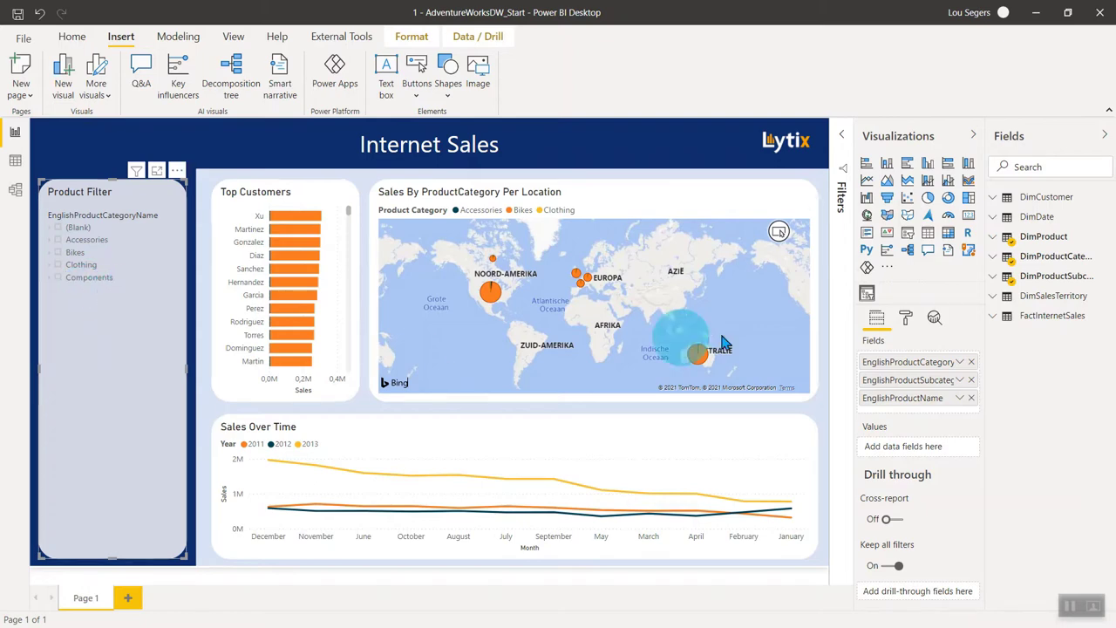
{"action": "left_click", "coordinate": [868, 296]}
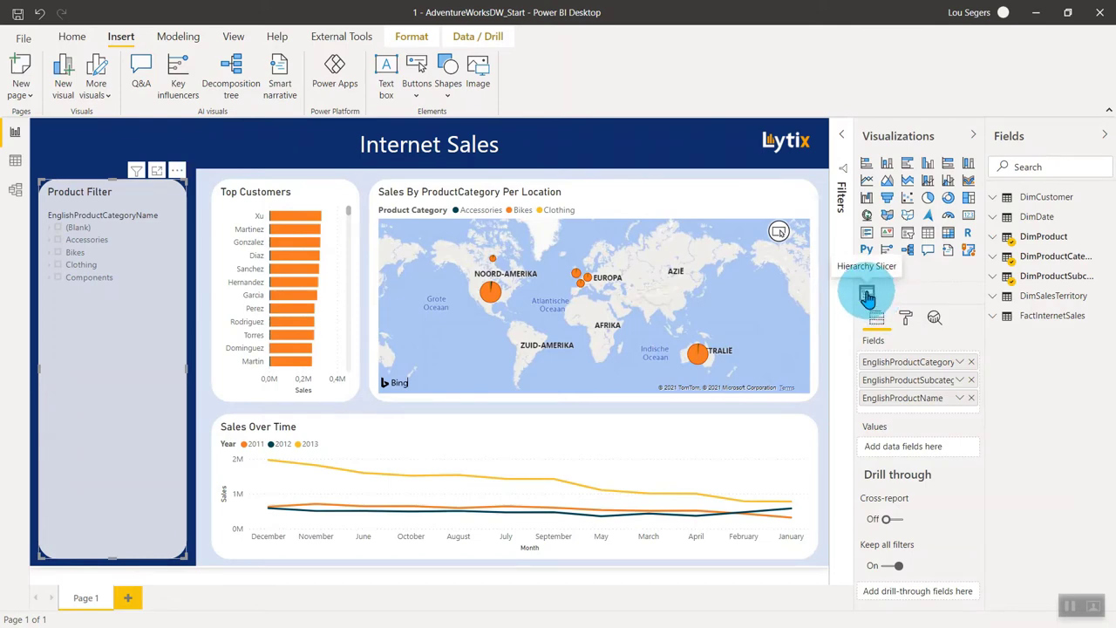
{"action": "left_click", "coordinate": [51, 278]}
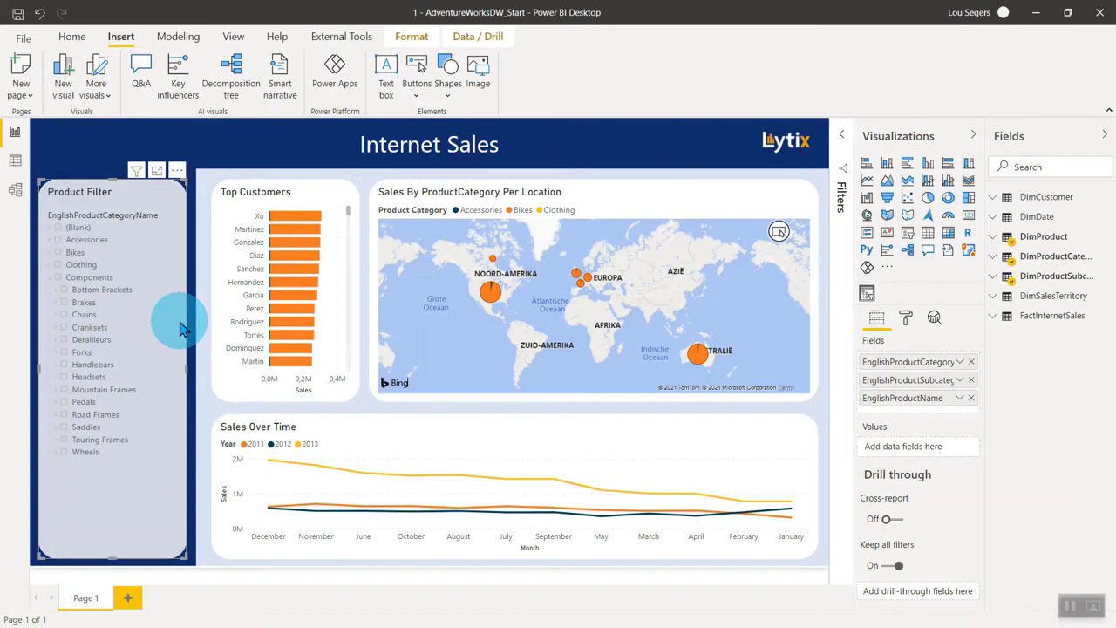
{"action": "left_click", "coordinate": [908, 242]}
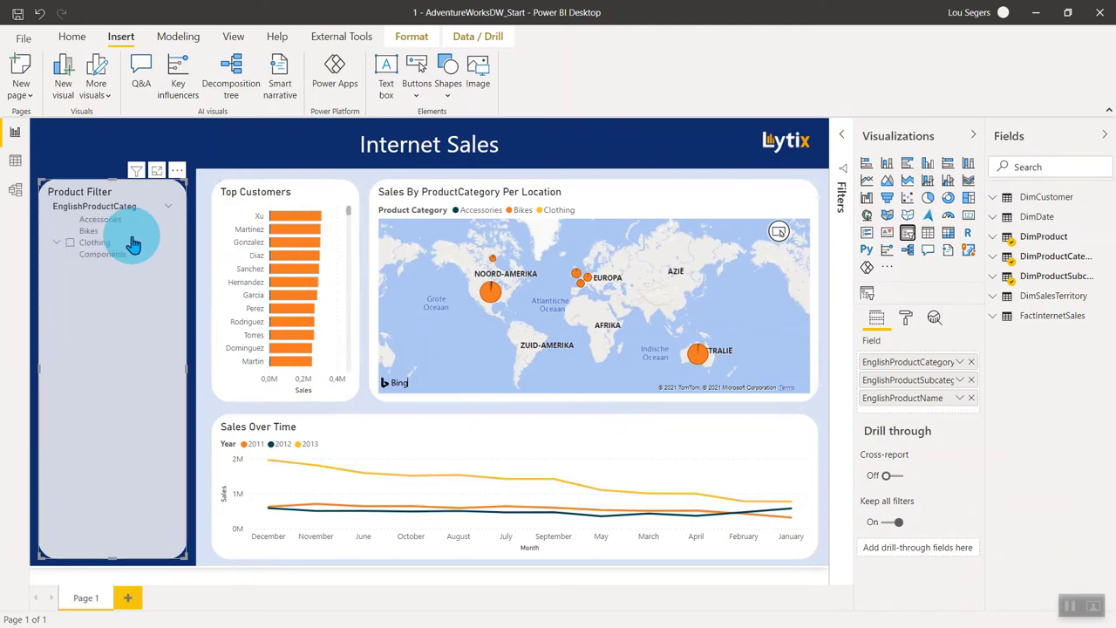
{"action": "left_click", "coordinate": [55, 242]}
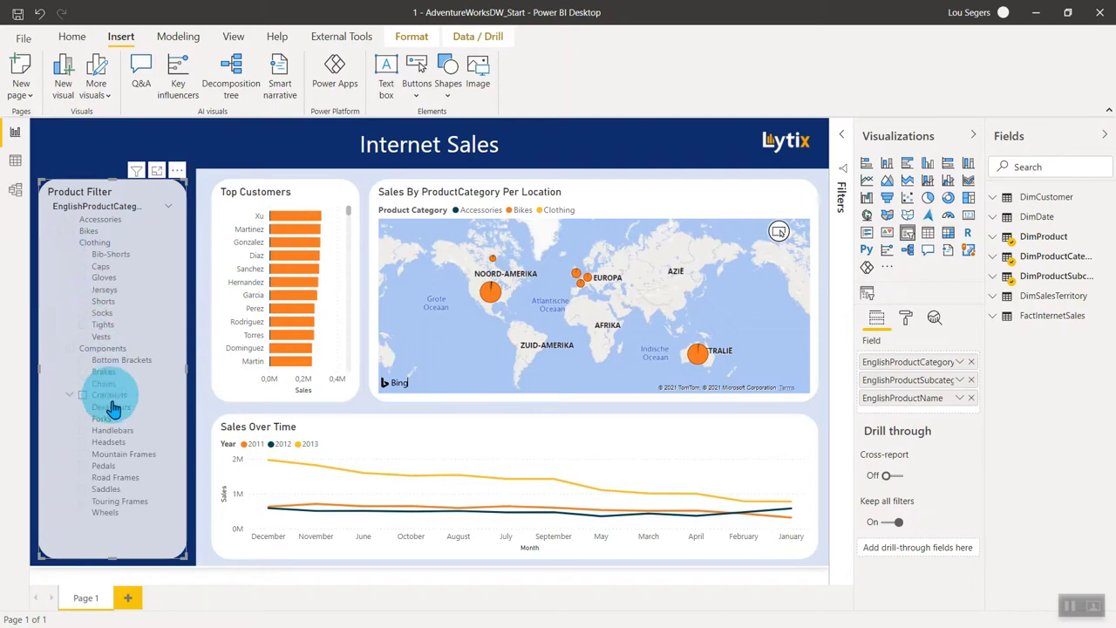
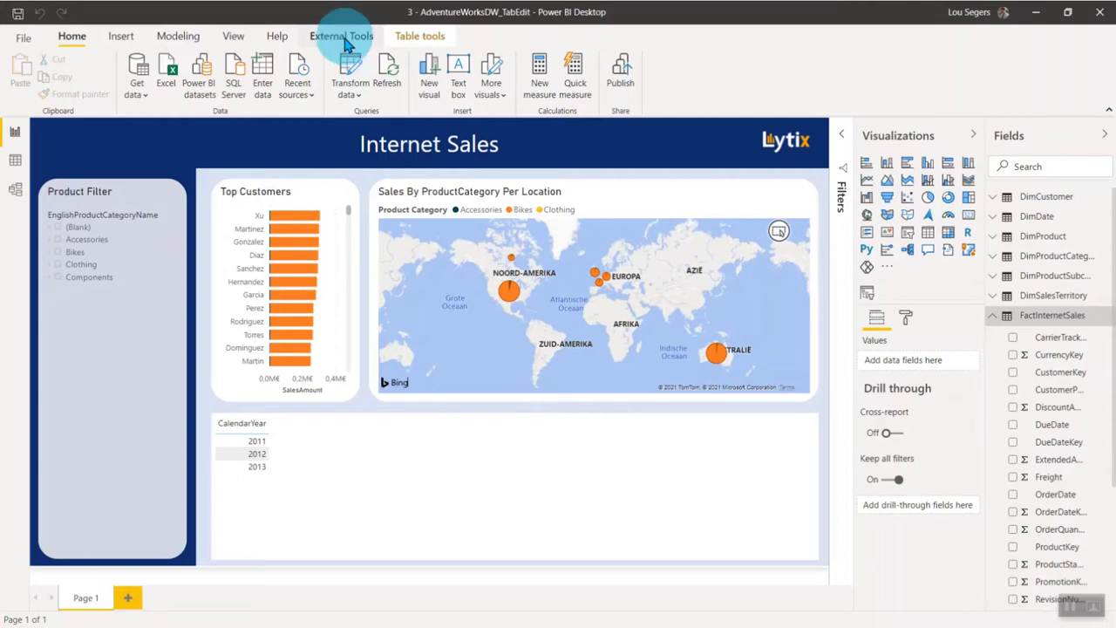
Open the model in Tabular Editor and expand the FactInternetSales table, widening the object tree to show all metadata columns.
{"action": "left_click", "coordinate": [344, 41]}
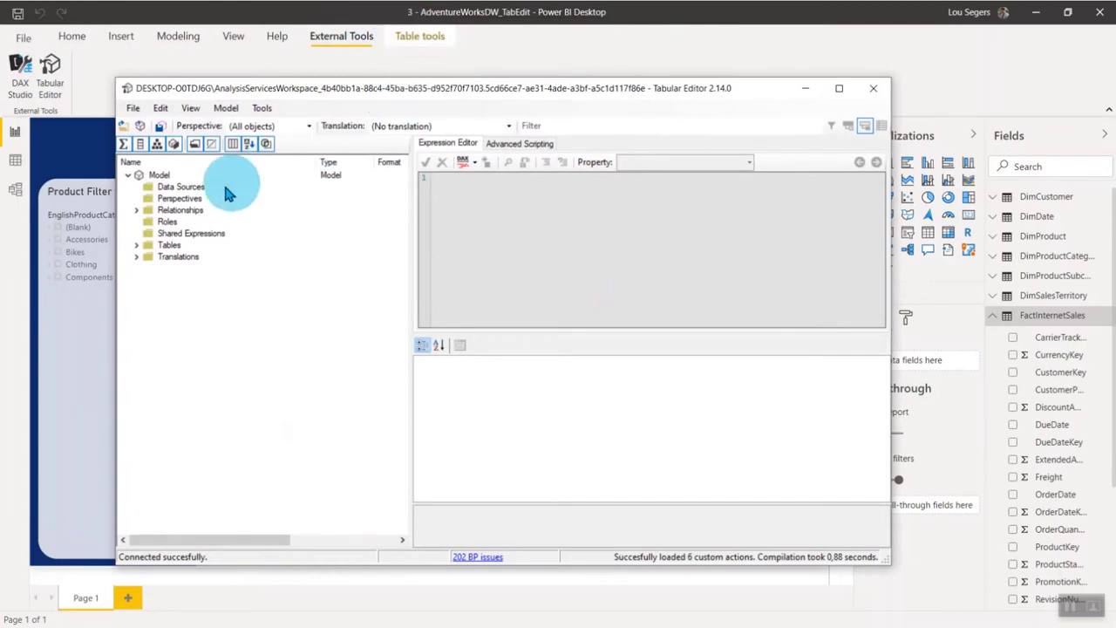
{"action": "left_click", "coordinate": [136, 246]}
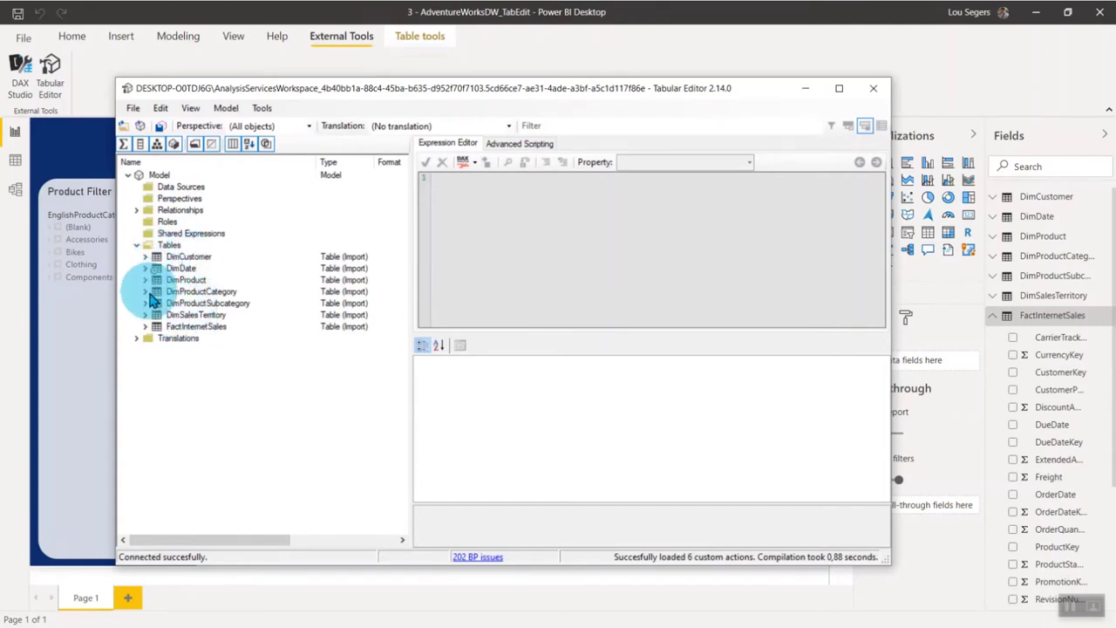
{"action": "left_click", "coordinate": [145, 326]}
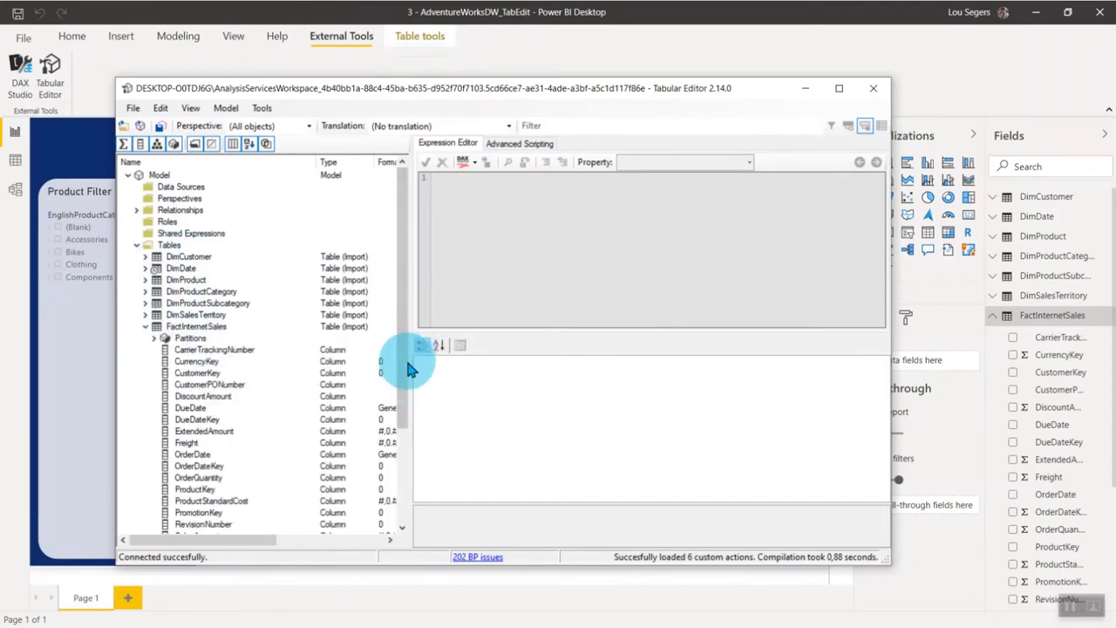
{"action": "left_click_drag", "start_coordinate": [411, 361], "coordinate": [632, 390]}
Examine the format, data type and source of the FactInternetSales columns in the object tree.
{"action": "left_click", "coordinate": [340, 397]}
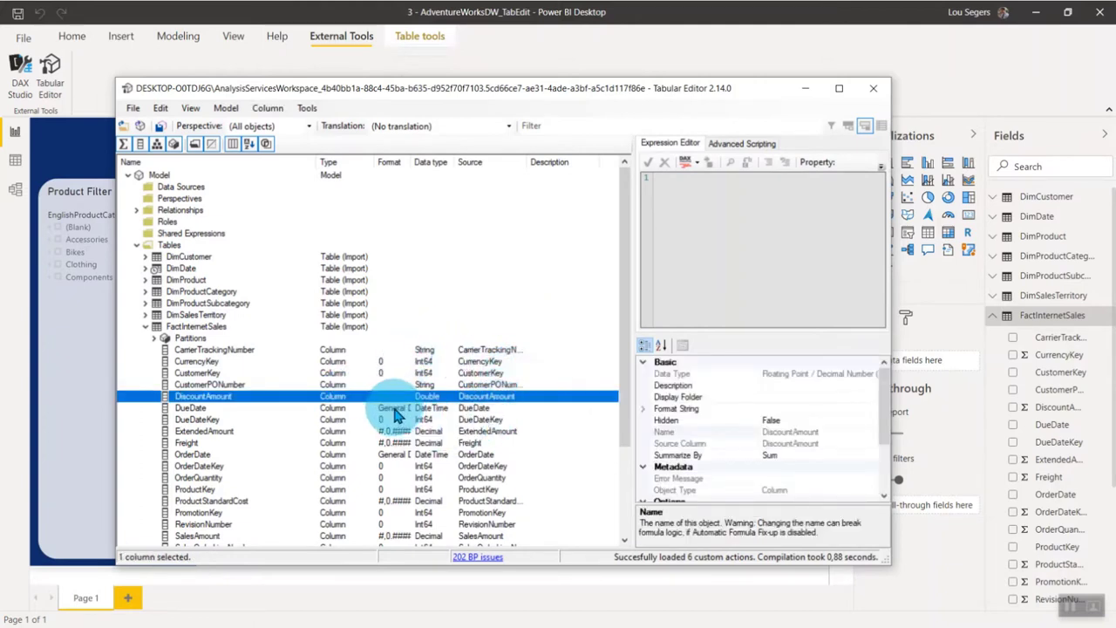
{"action": "left_click", "coordinate": [393, 408]}
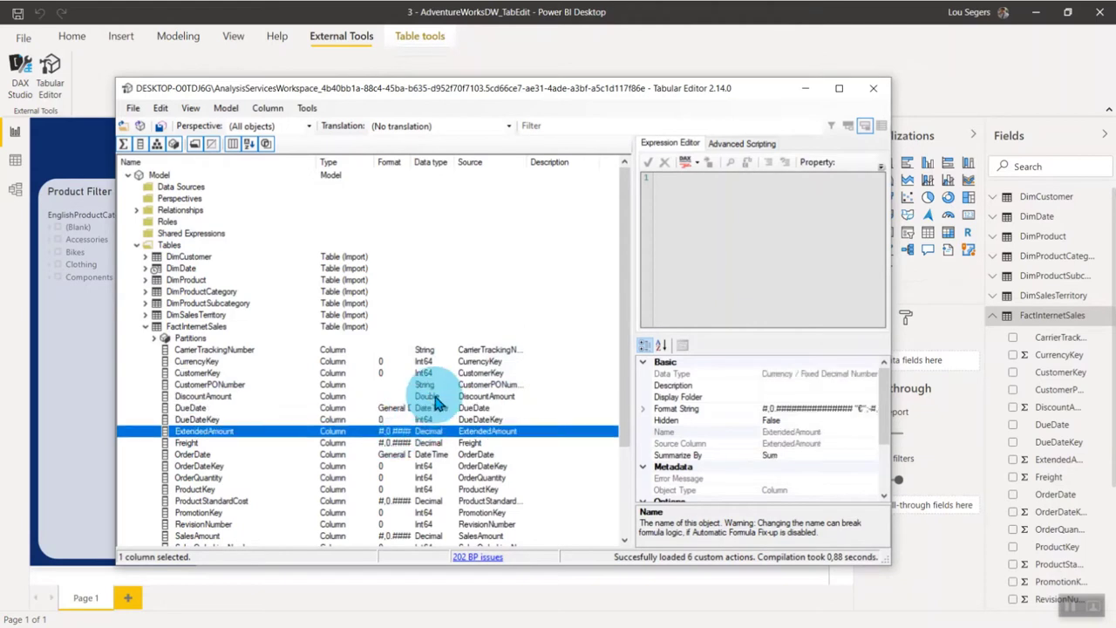
{"action": "left_click", "coordinate": [428, 397]}
{"action": "left_click", "coordinate": [477, 422]}
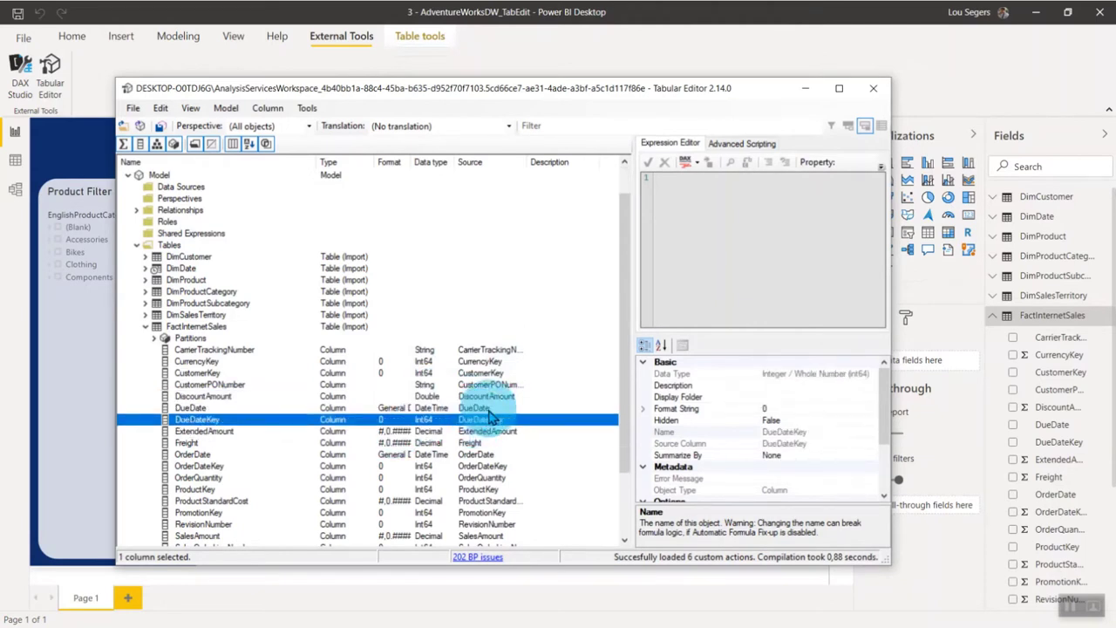
{"action": "scroll", "coordinate": [480, 415], "scroll_direction": "down", "scroll_amount": 2}
{"action": "scroll", "coordinate": [490, 445], "scroll_direction": "down", "scroll_amount": 1}
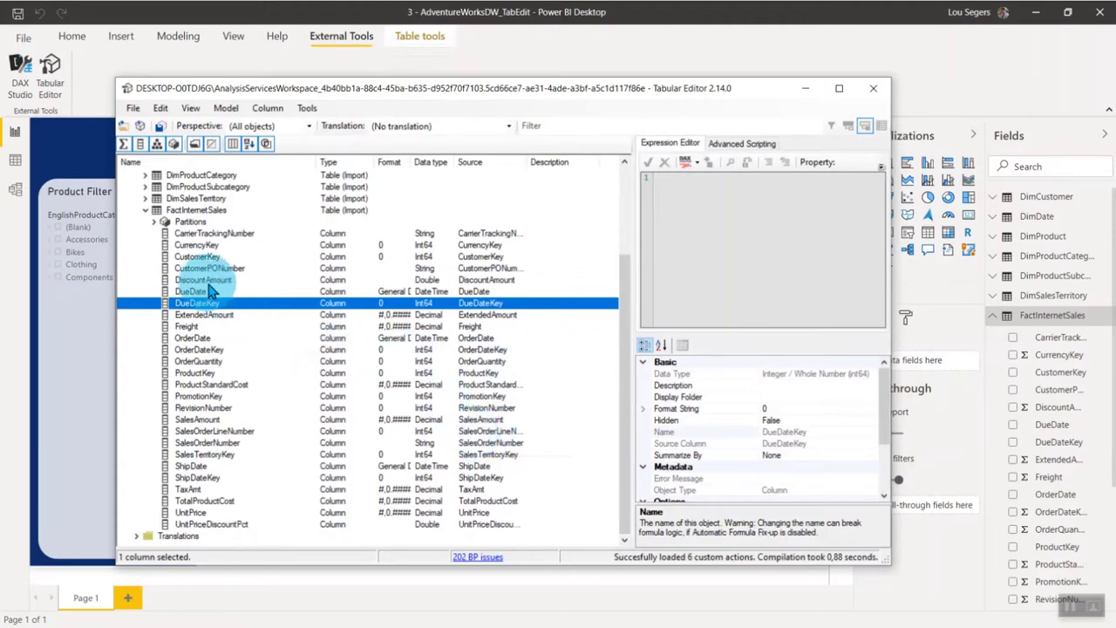
{"action": "scroll", "coordinate": [360, 321], "scroll_direction": "up", "scroll_amount": 2}
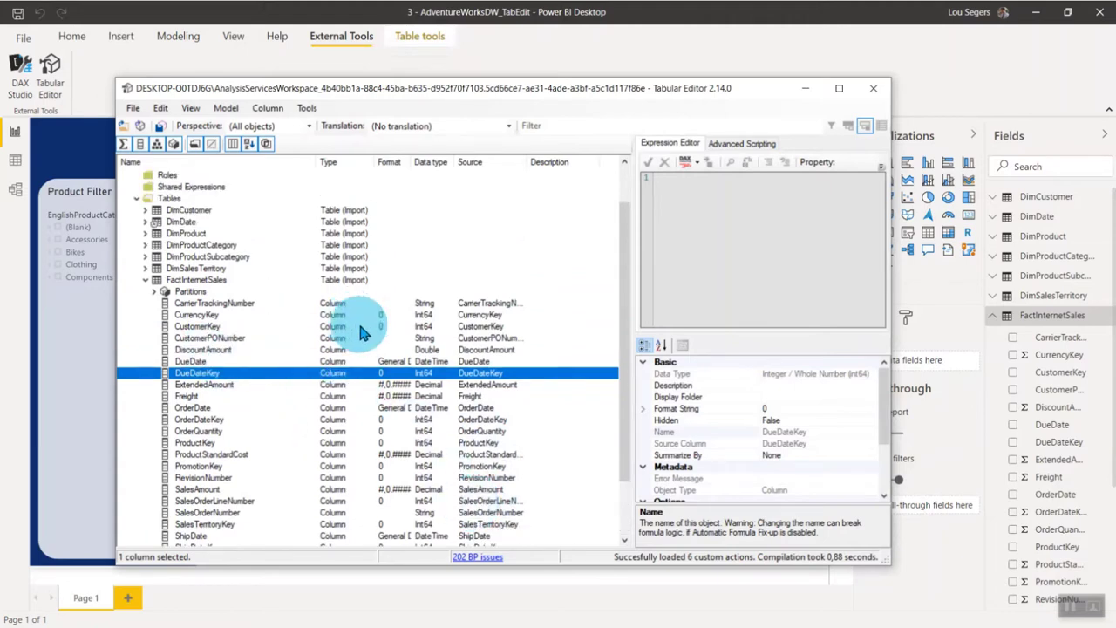
Check the object types of DimProduct, DimSalesTerritory and CustomerKey, and hide and restore the metadata information columns.
{"action": "left_click", "coordinate": [361, 236]}
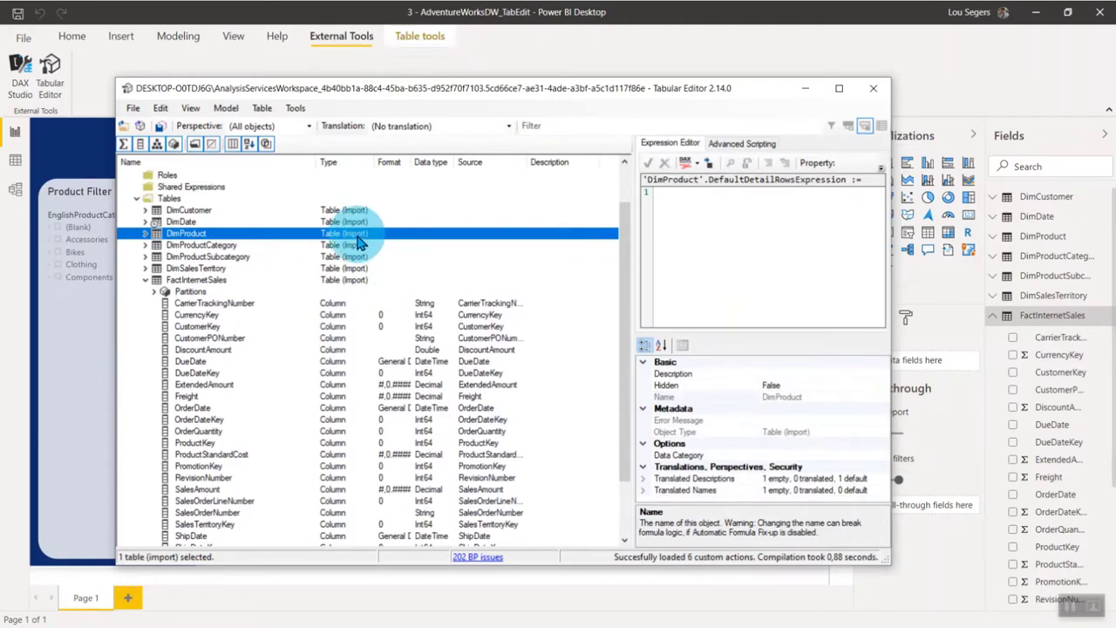
{"action": "left_click", "coordinate": [352, 274]}
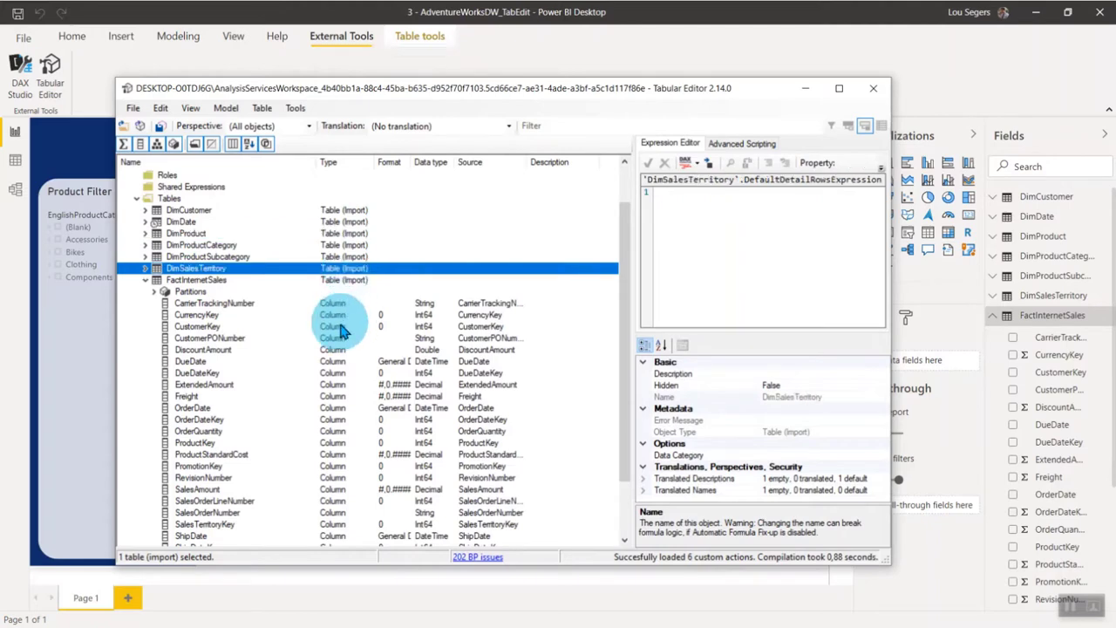
{"action": "left_click", "coordinate": [341, 328]}
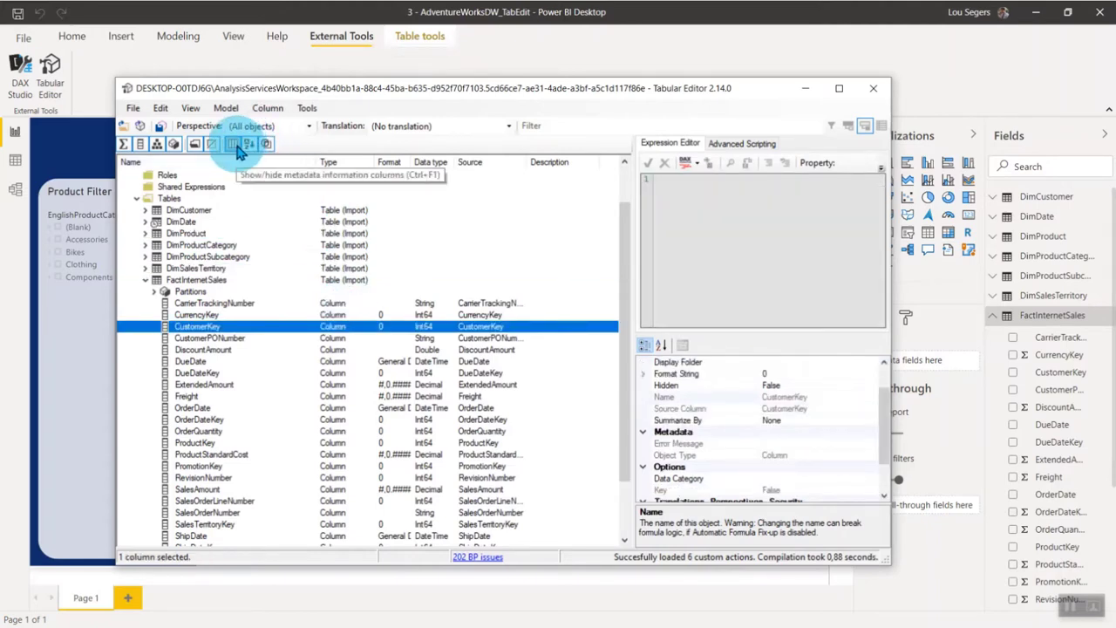
{"action": "left_click", "coordinate": [234, 145]}
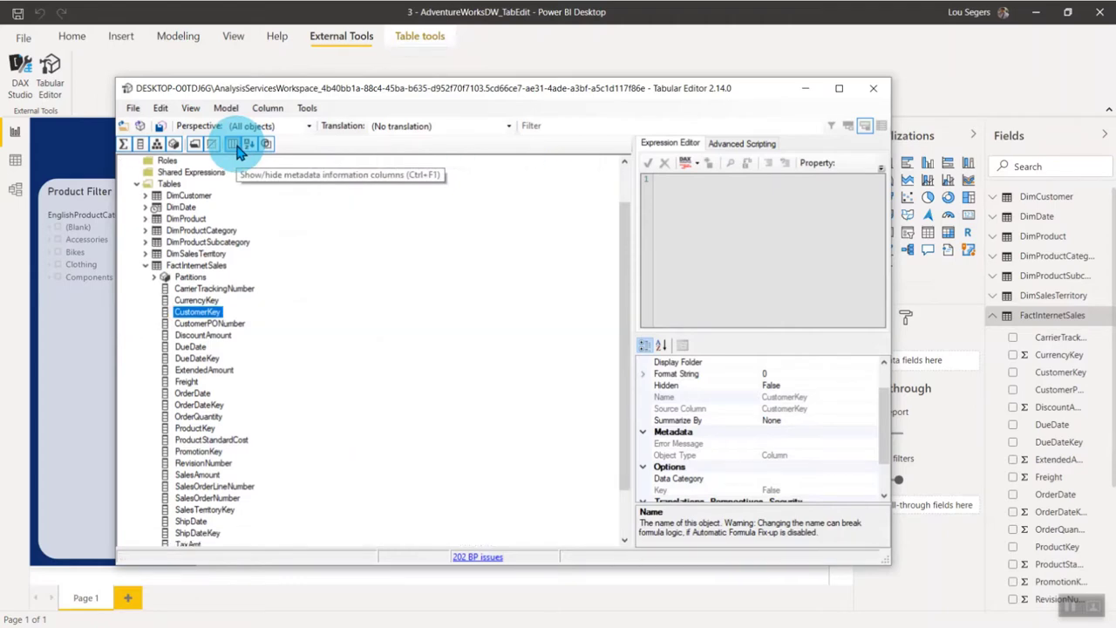
{"action": "left_click", "coordinate": [235, 145]}
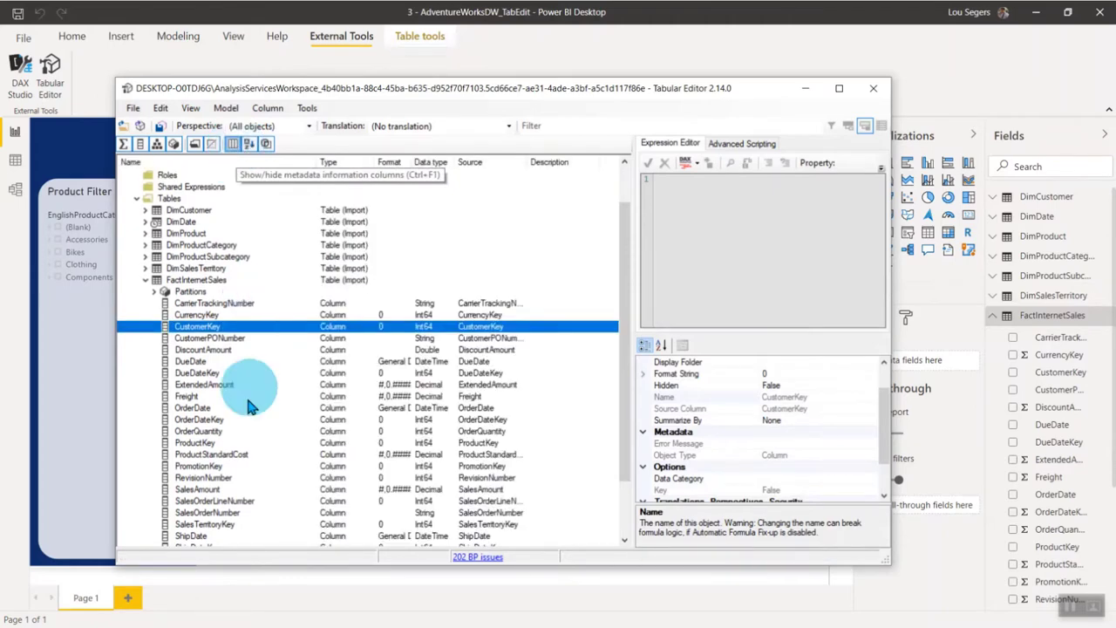
Inspect the properties of the ProductKey, CustomerKey, ExtendedAmount and CurrencyKey columns in FactInternetSales.
{"action": "left_click", "coordinate": [228, 442]}
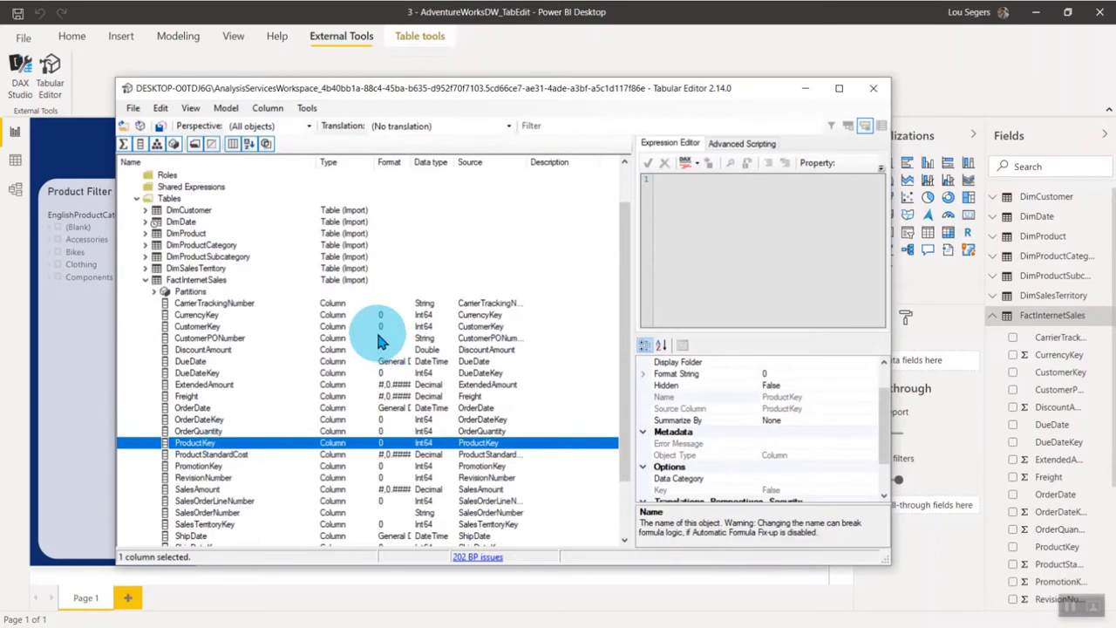
{"action": "left_click", "coordinate": [244, 327]}
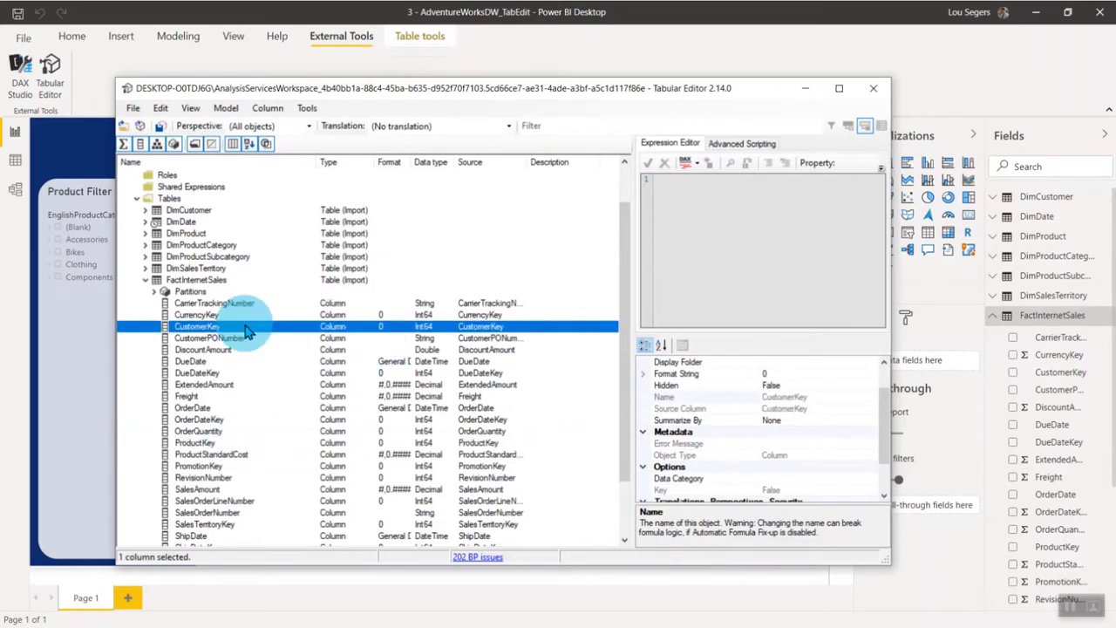
{"action": "left_click", "coordinate": [232, 385]}
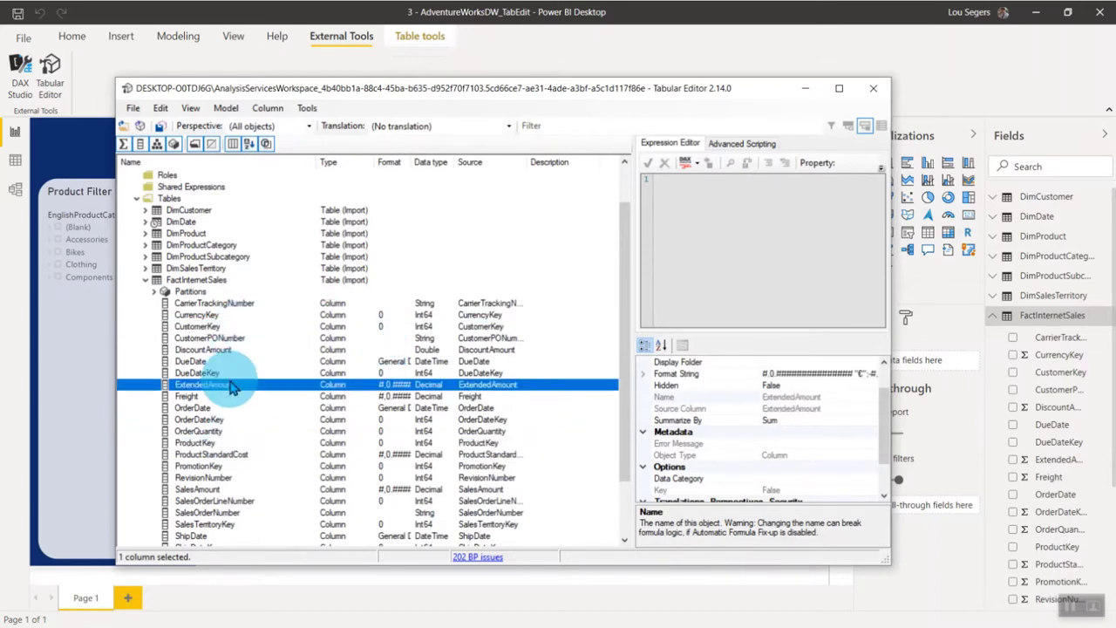
{"action": "left_click", "coordinate": [251, 316]}
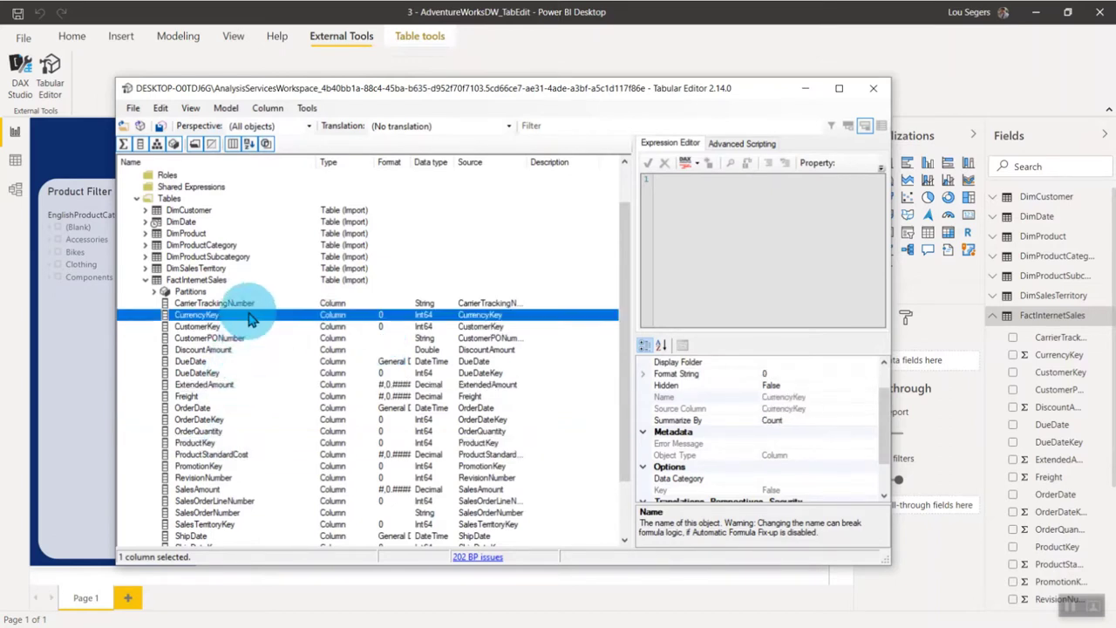
Switch to Power BI Desktop, select the CalendarYear table visual and start a new measure named _SUMSalesAMount in FactInternetSales.
{"action": "left_click", "coordinate": [608, 20]}
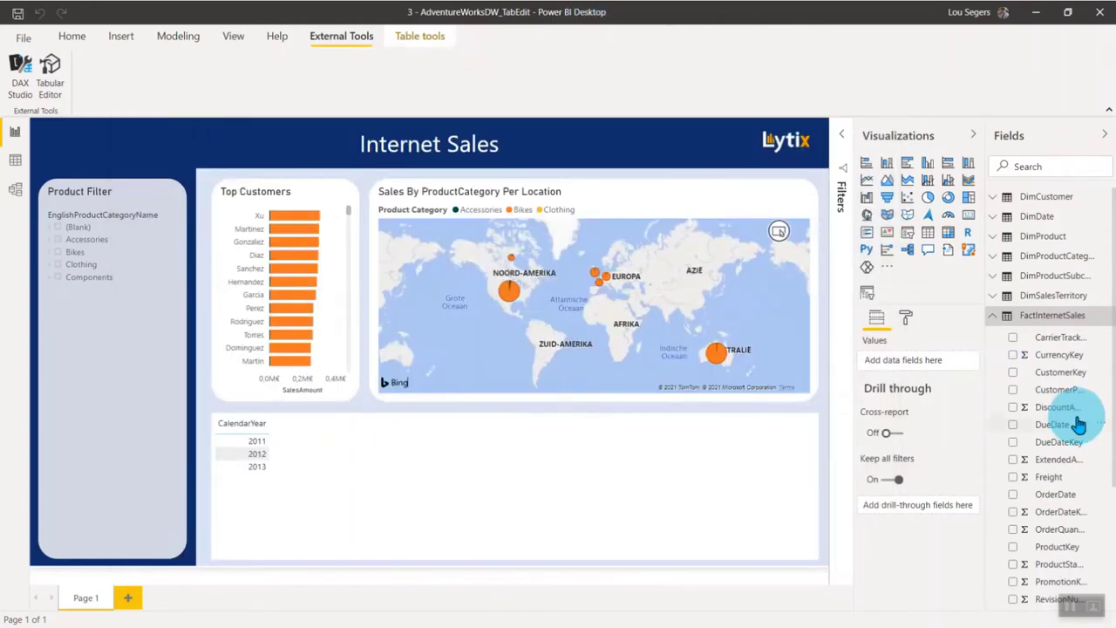
{"action": "left_click", "coordinate": [600, 499]}
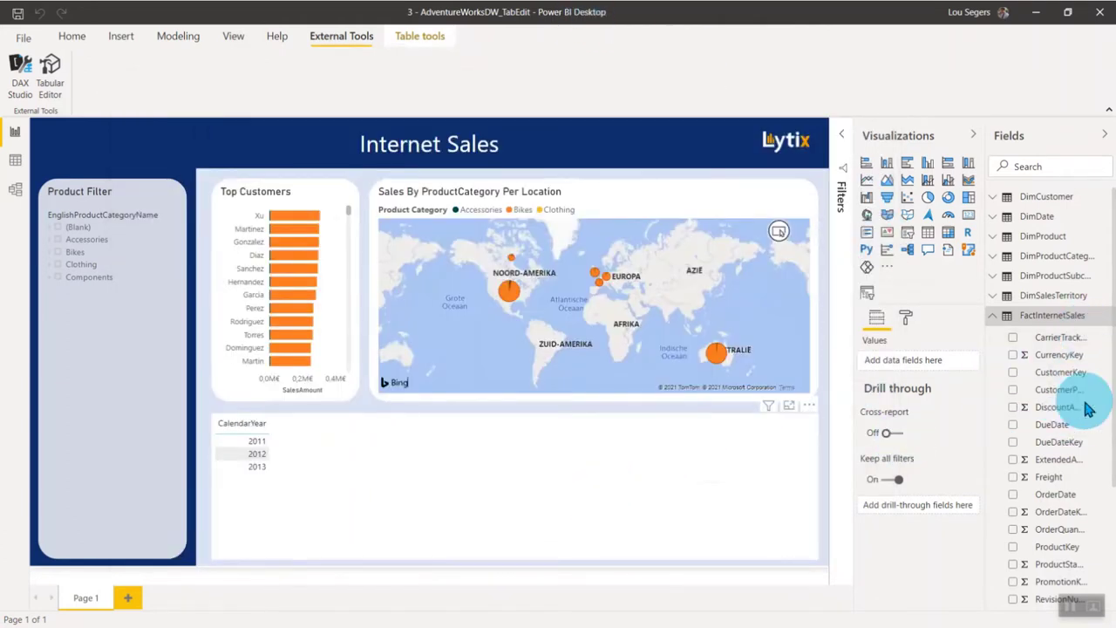
{"action": "left_click", "coordinate": [1104, 317]}
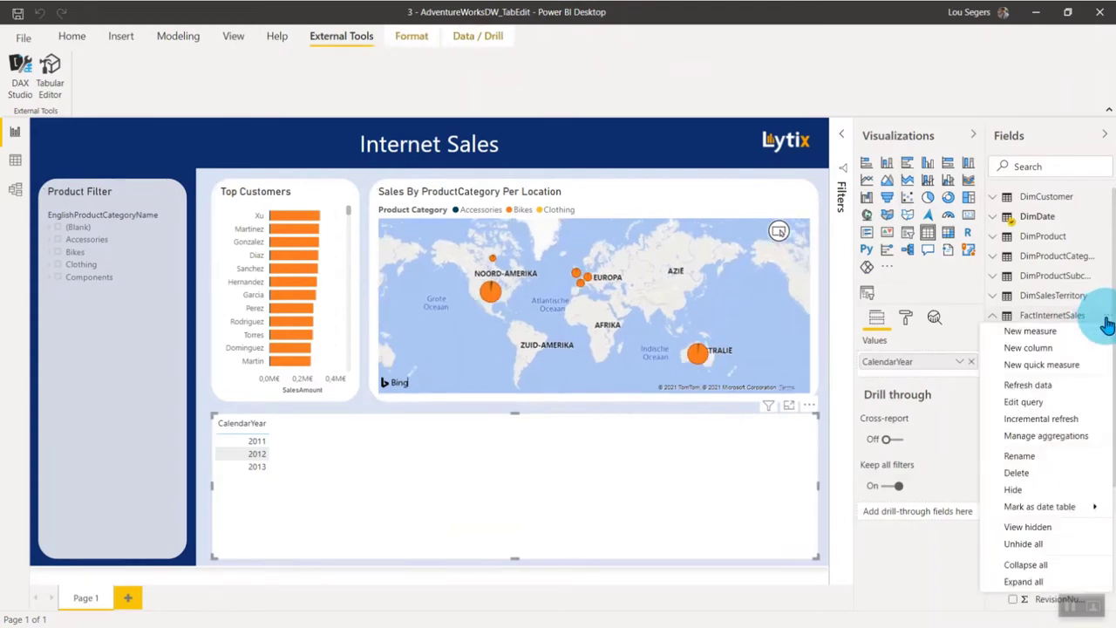
{"action": "left_click", "coordinate": [1105, 319]}
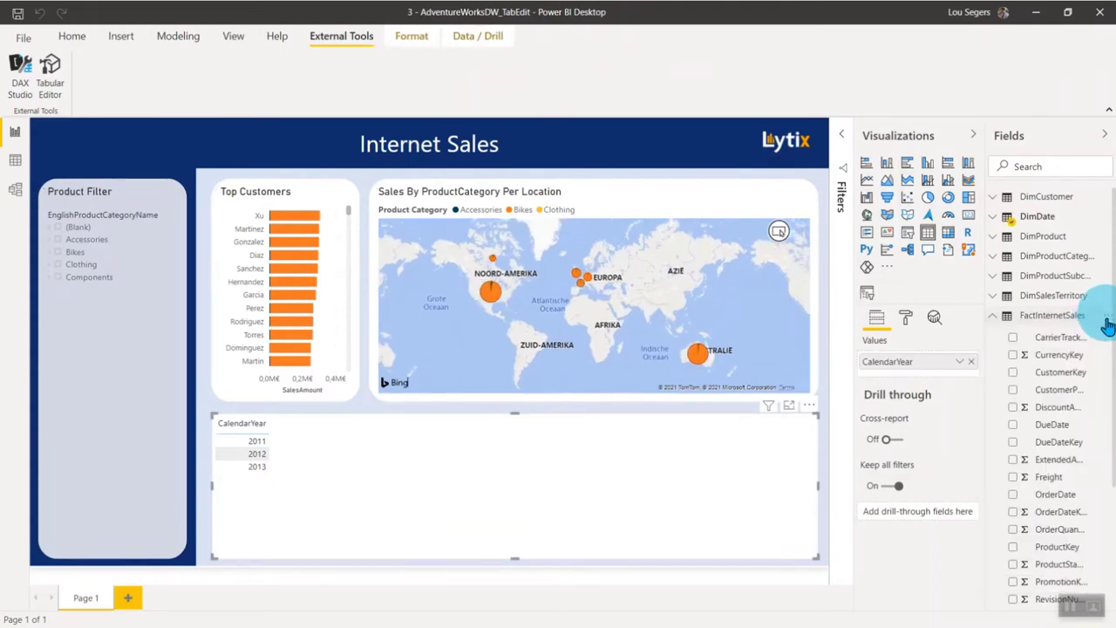
{"action": "left_click", "coordinate": [1105, 319]}
{"action": "left_click", "coordinate": [1046, 328]}
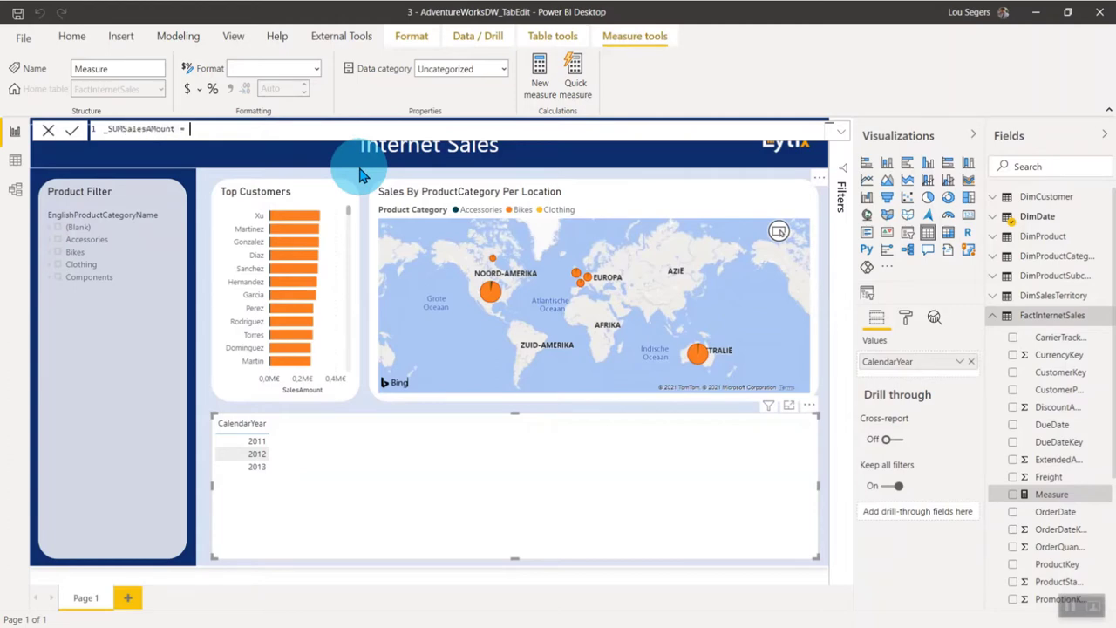
Define the _SUMSalesAMount measure as SUM(FactInternetSales[SalesAmount]) and commit the formula.
{"action": "type", "text": "UM(sales"}
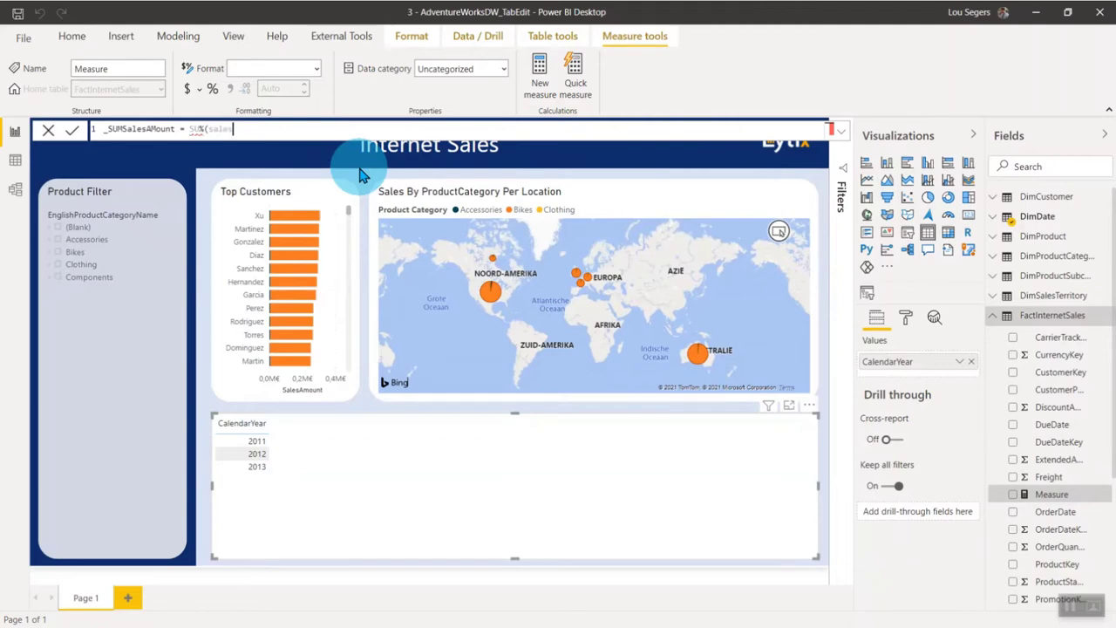
{"action": "type", "text": "m(s"}
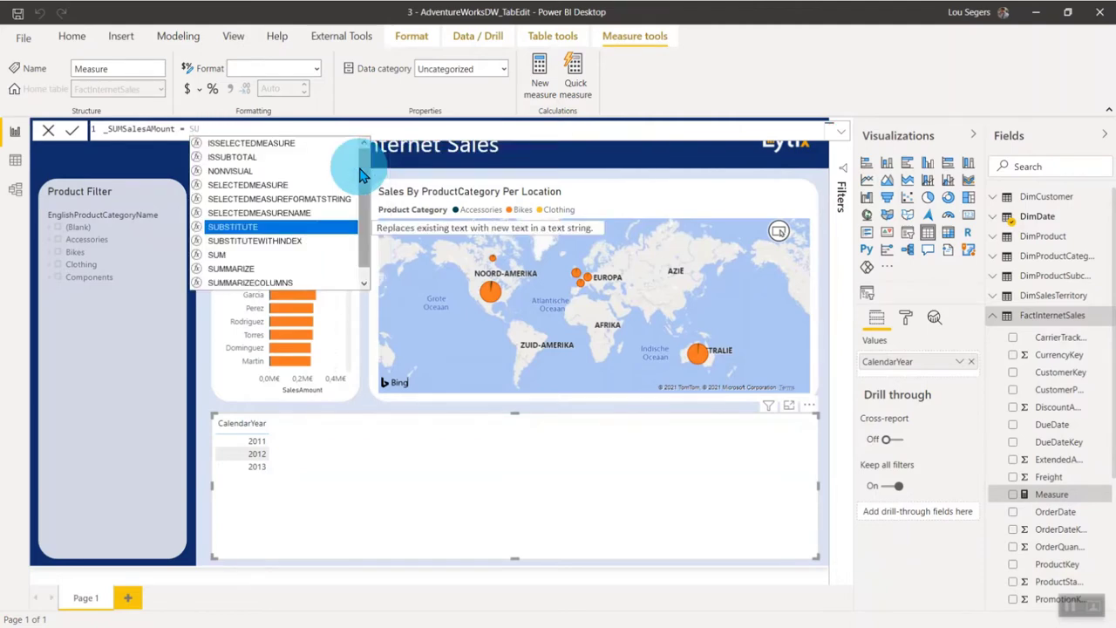
{"action": "type", "text": "alesam"}
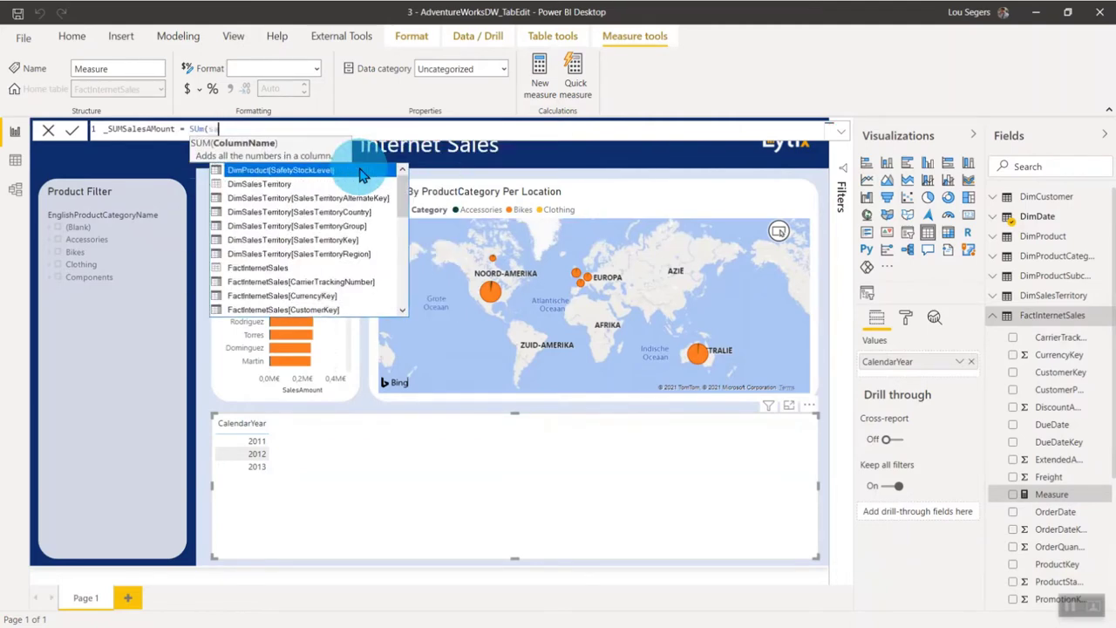
{"action": "key", "text": "Tab"}
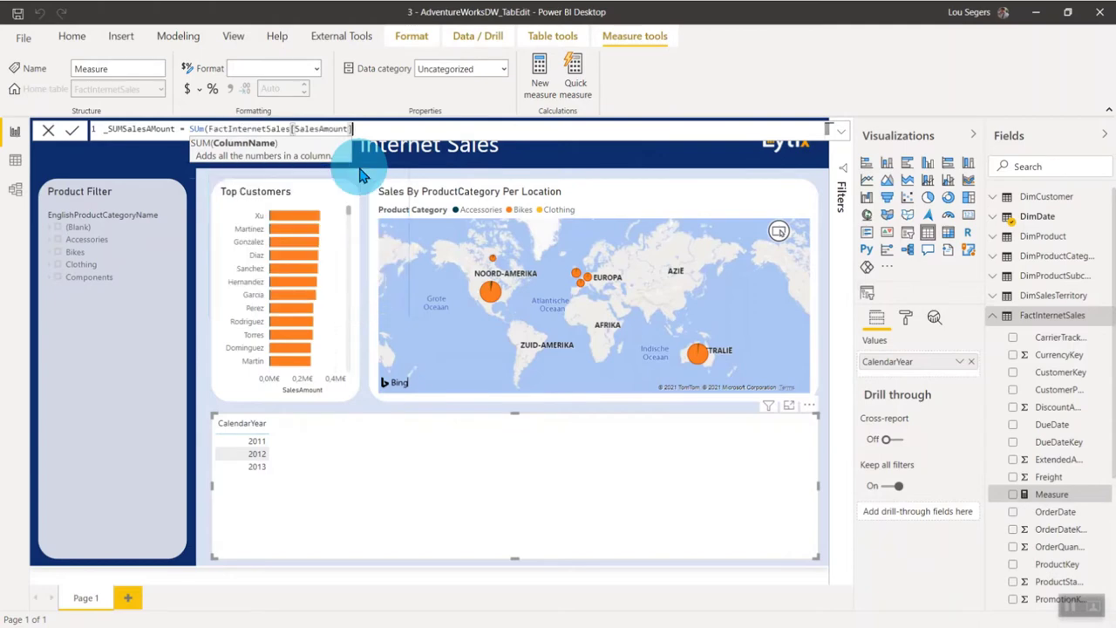
{"action": "type", "text": ")"}
{"action": "left_click", "coordinate": [192, 128]}
{"action": "key", "text": "Delete"}
{"action": "key", "text": "Delete"}
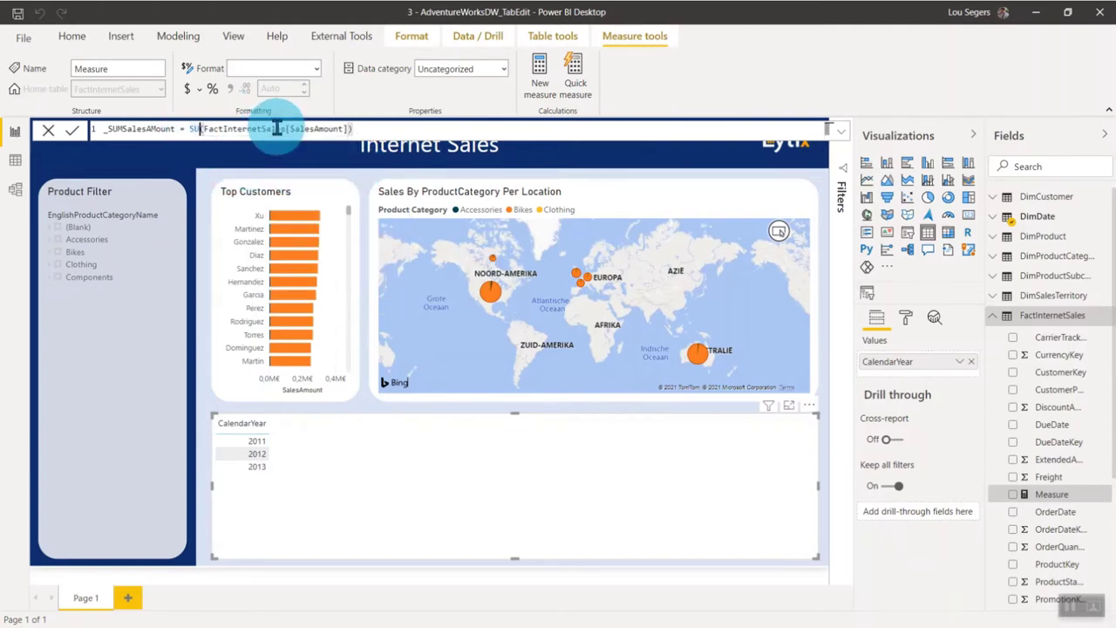
{"action": "type", "text": "UM"}
{"action": "key", "text": "Escape"}
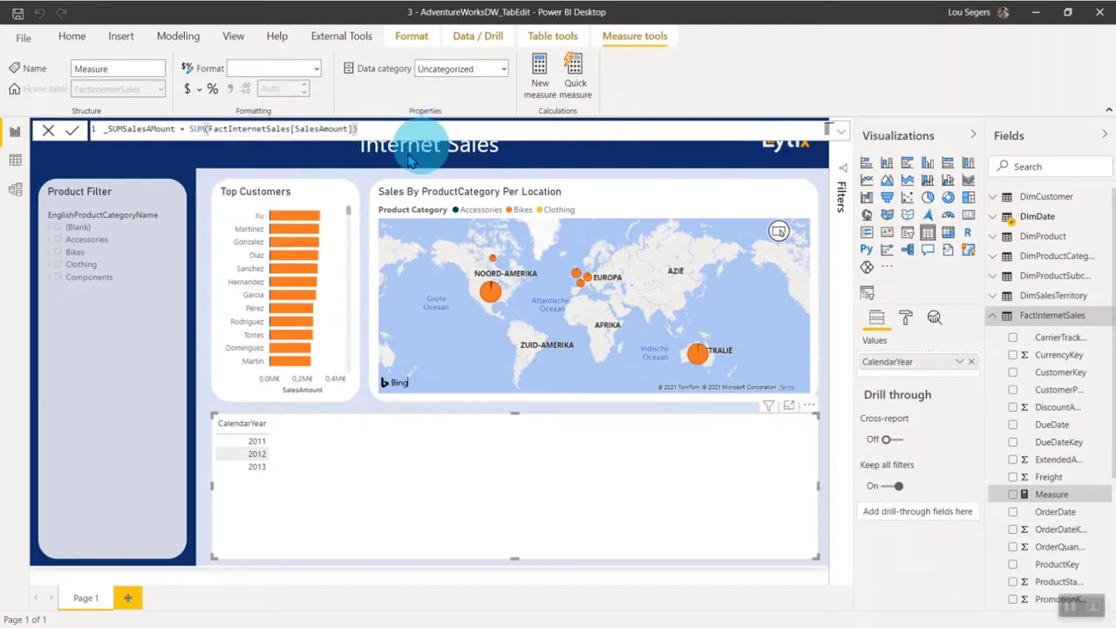
{"action": "key", "text": "Return"}
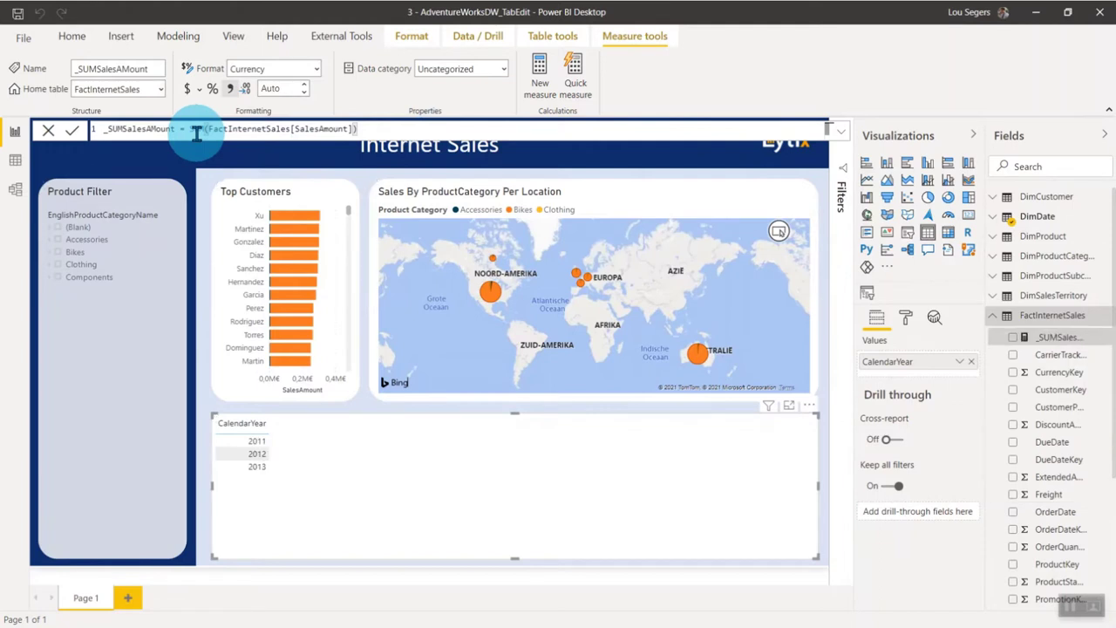
Add _SUMSalesAMount to the CalendarYear table visual and format the measure as € Euro (€ 123) with 0 decimal places.
{"action": "double_click", "coordinate": [199, 129]}
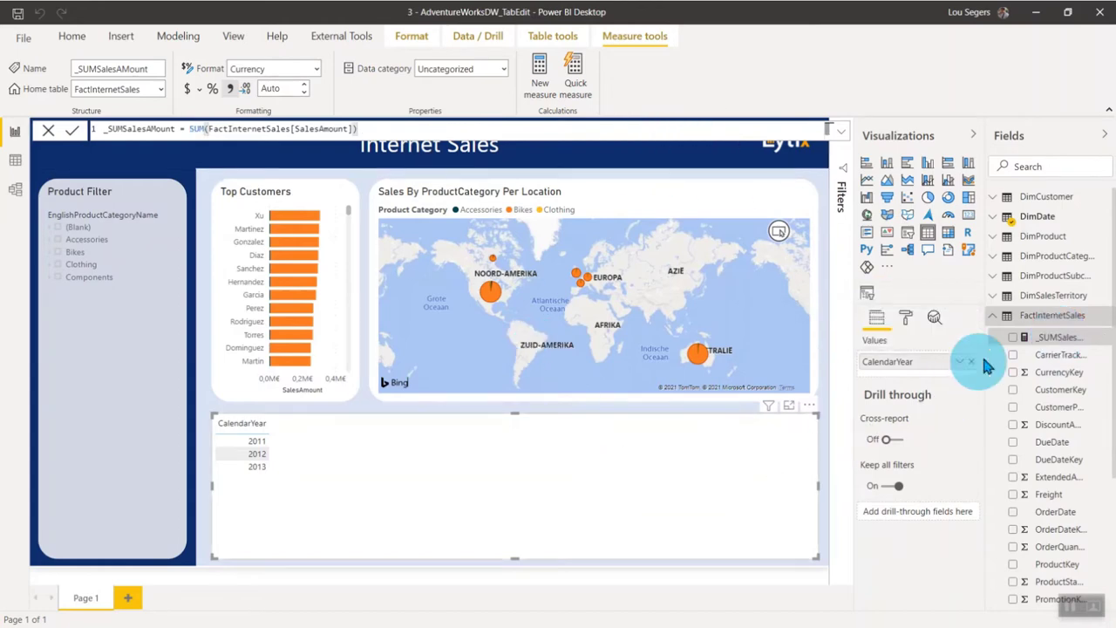
{"action": "left_click", "coordinate": [1012, 336]}
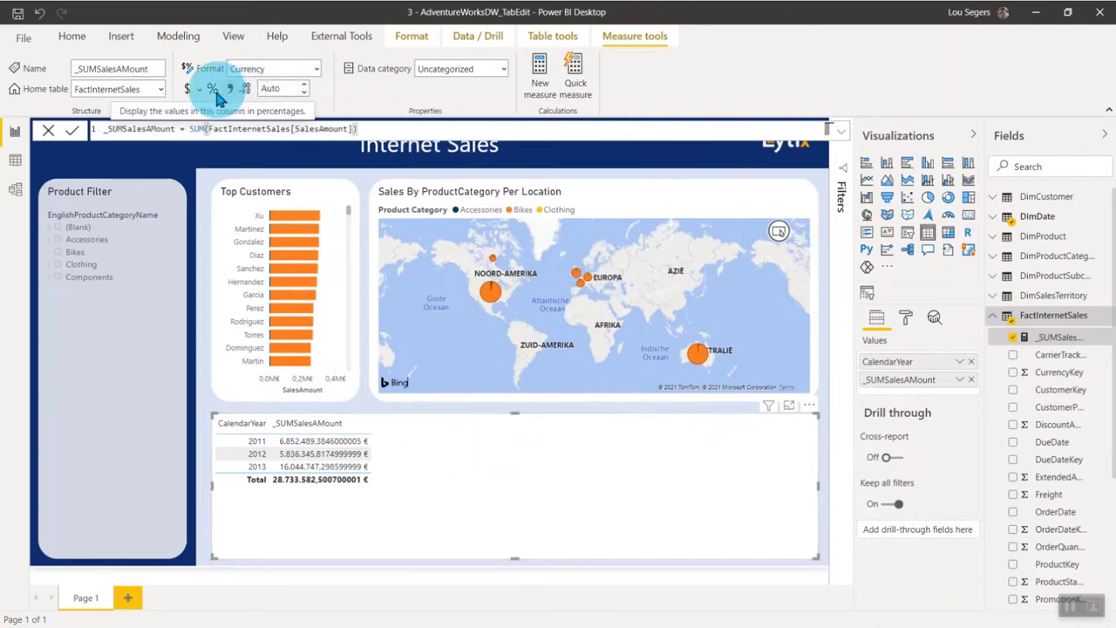
{"action": "left_click", "coordinate": [314, 70]}
{"action": "left_click", "coordinate": [315, 71]}
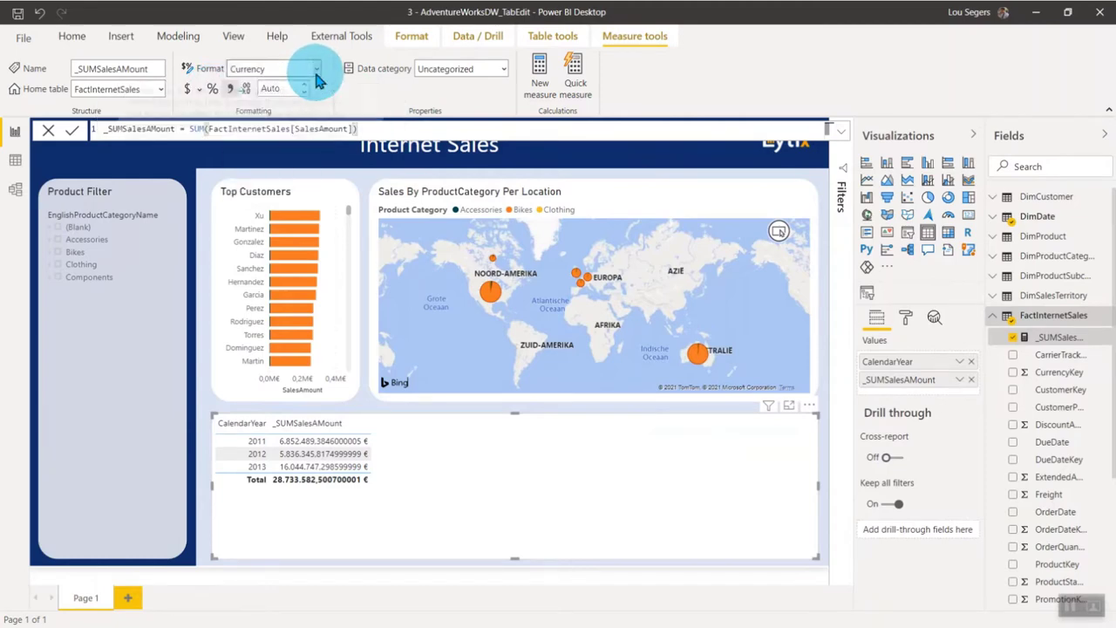
{"action": "left_click", "coordinate": [198, 91]}
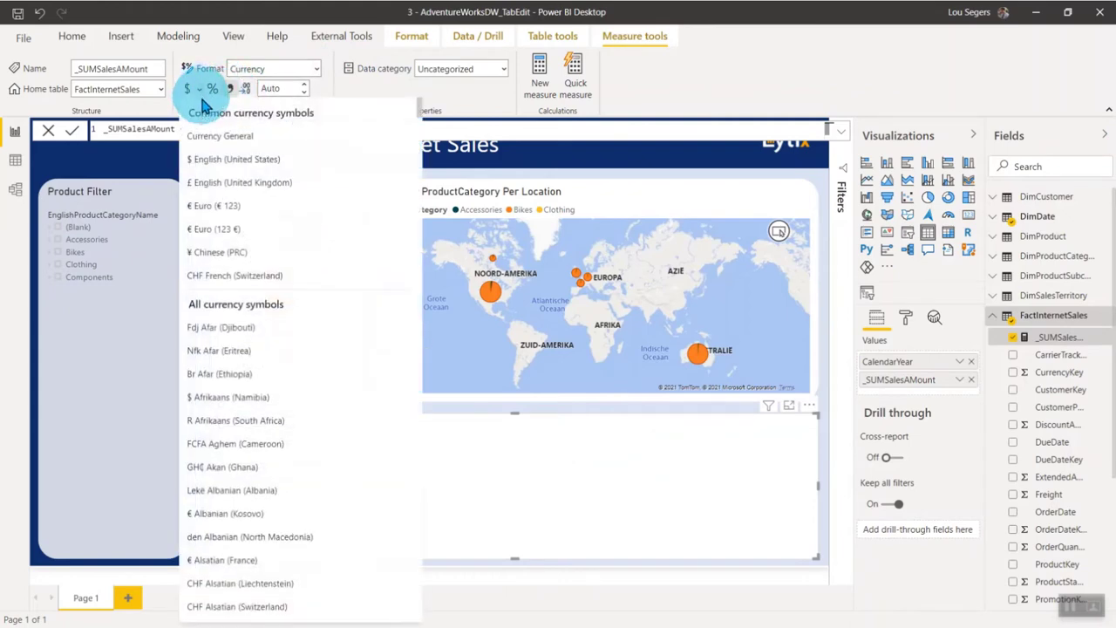
{"action": "left_click", "coordinate": [259, 227]}
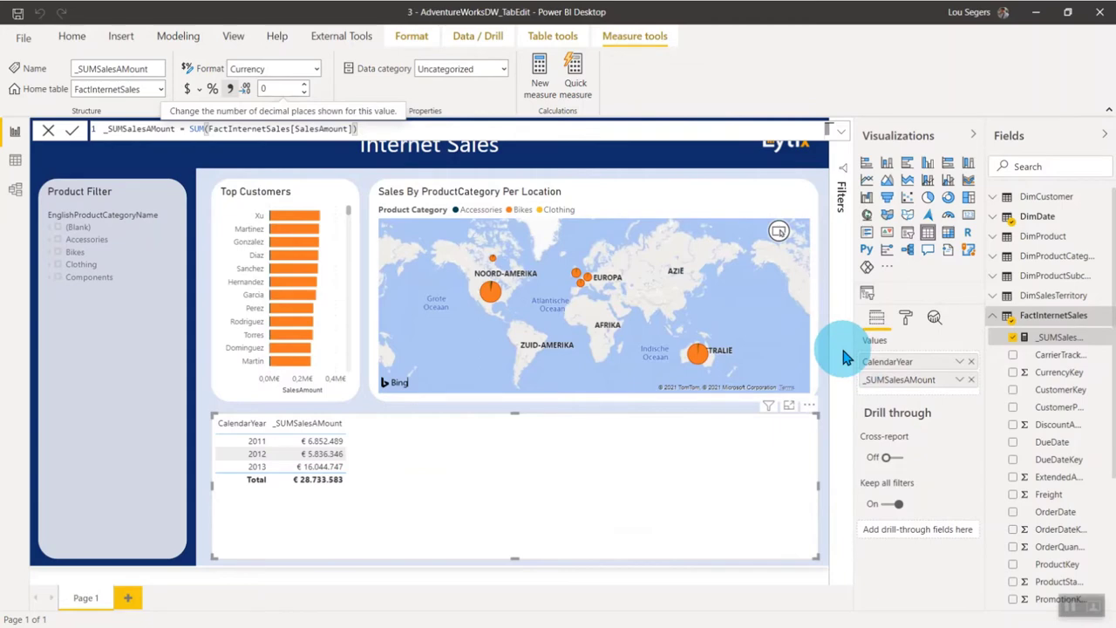
Switch to Tabular Editor and examine the expression and properties of _SUMSalesAMount, comparing them with CurrencyKey and Partitions.
{"action": "key", "text": "alt+Tab"}
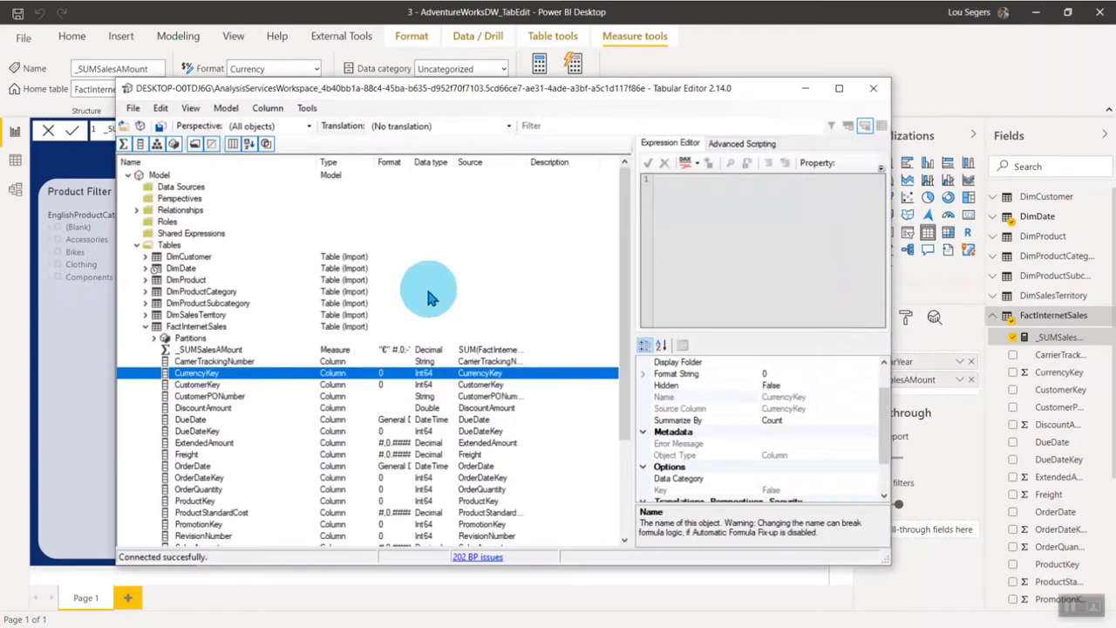
{"action": "left_click", "coordinate": [194, 350]}
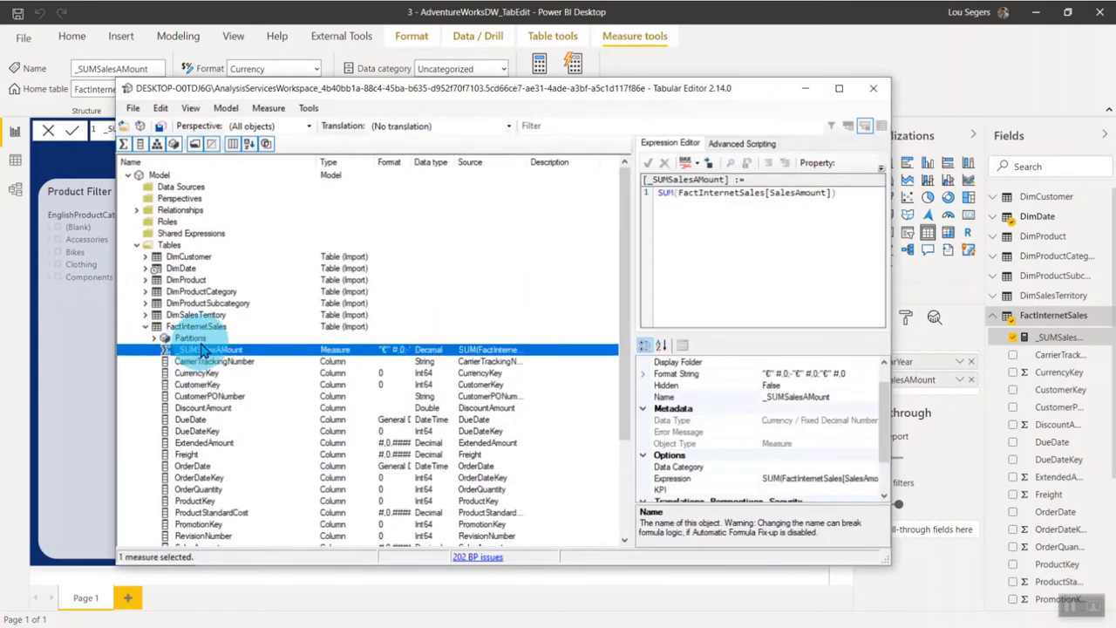
{"action": "left_click", "coordinate": [194, 340]}
{"action": "left_click", "coordinate": [195, 350]}
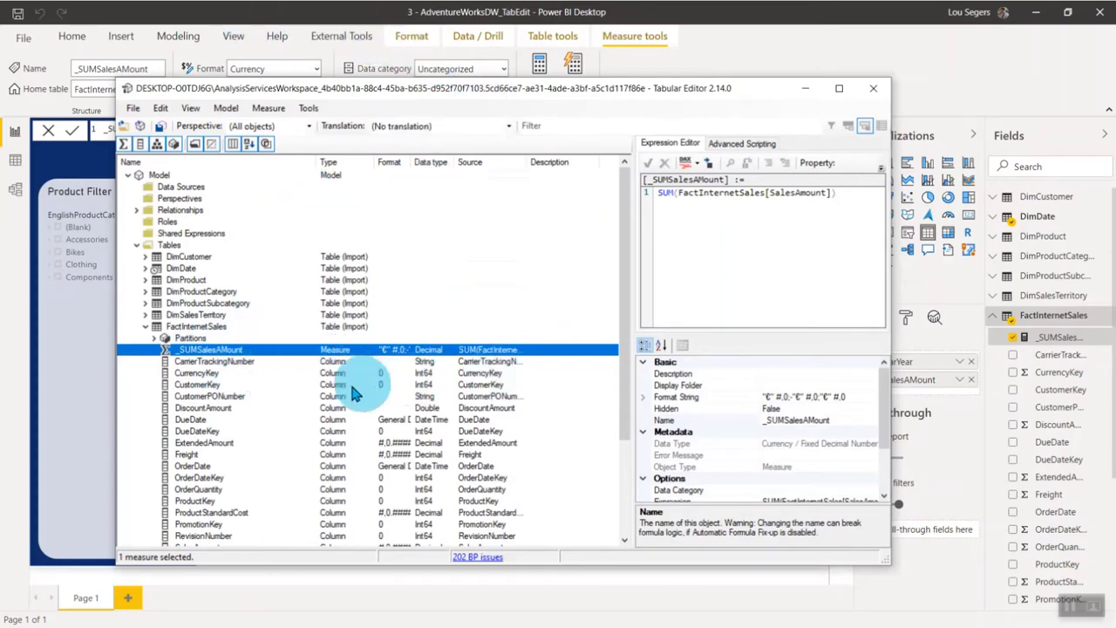
{"action": "left_click", "coordinate": [199, 372]}
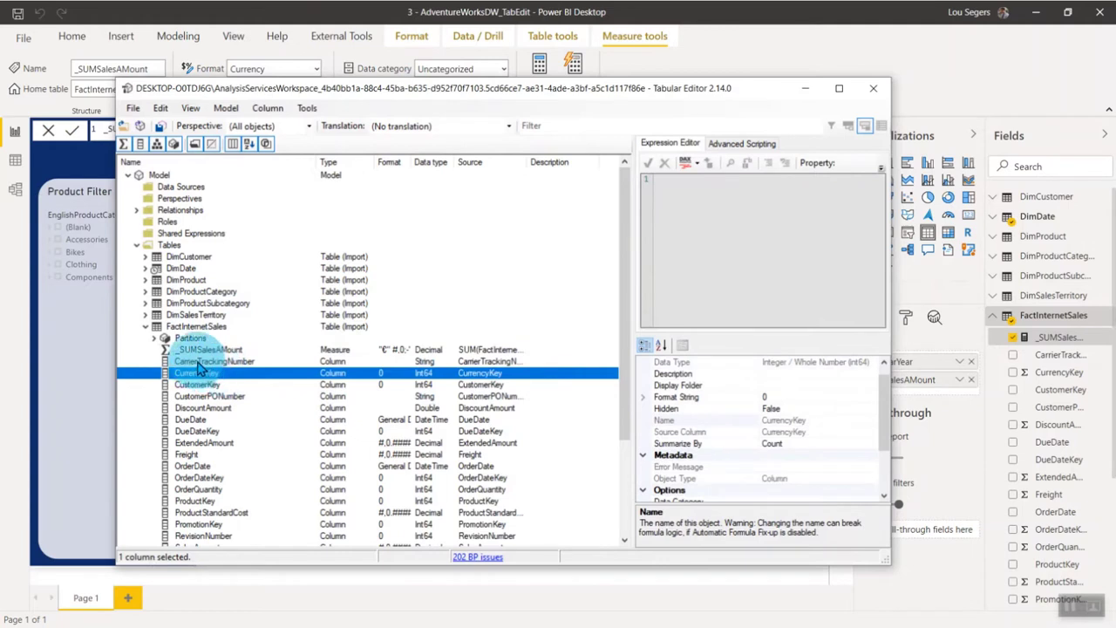
{"action": "left_click", "coordinate": [202, 350]}
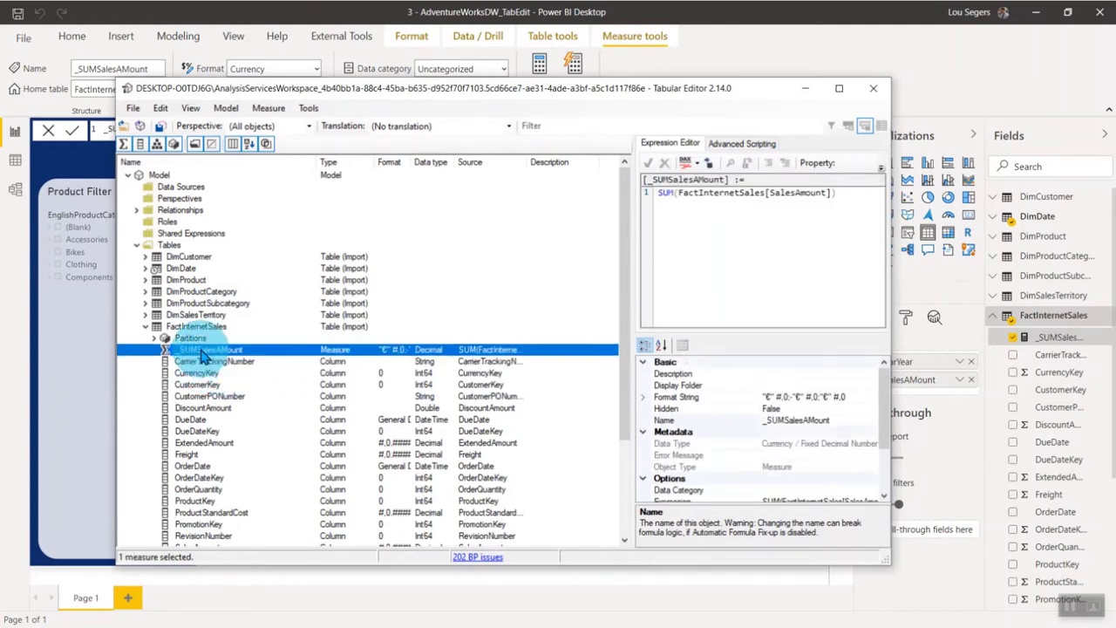
{"action": "left_click", "coordinate": [193, 339]}
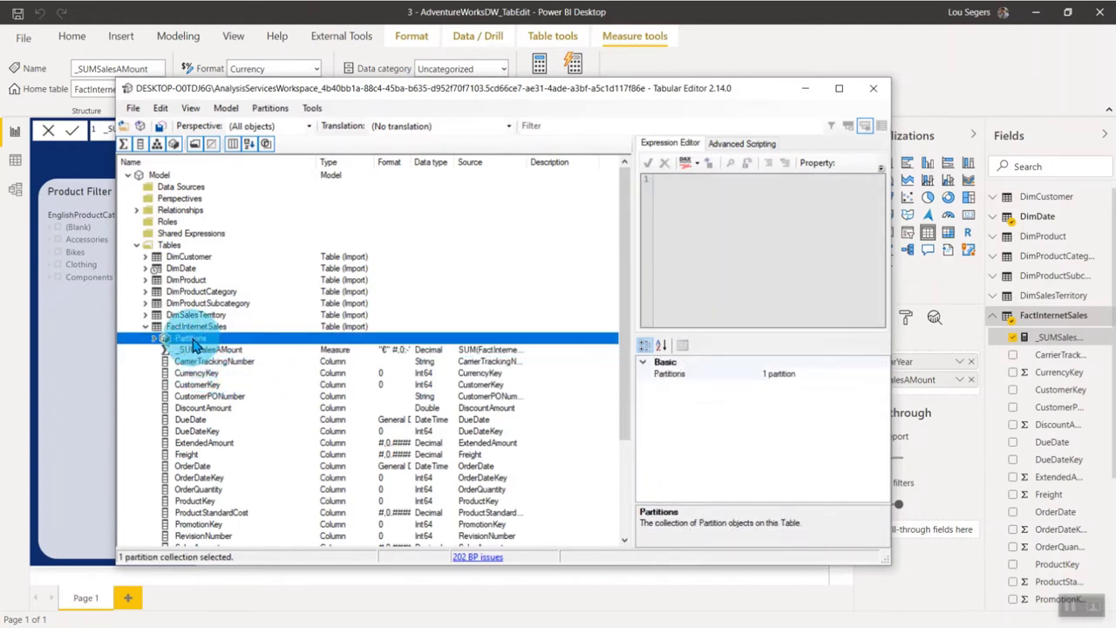
Show the Advanced Scripting editor, widen and reposition the Tabular Editor window, and give the script area more width.
{"action": "left_click", "coordinate": [740, 144]}
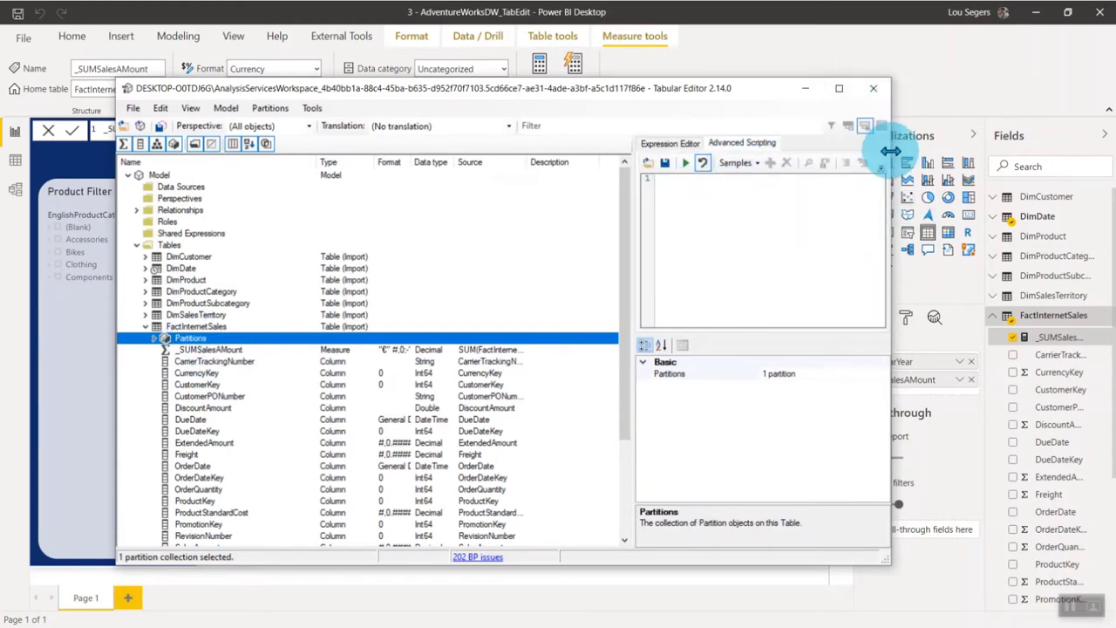
{"action": "left_click_drag", "start_coordinate": [891, 150], "coordinate": [1111, 150]}
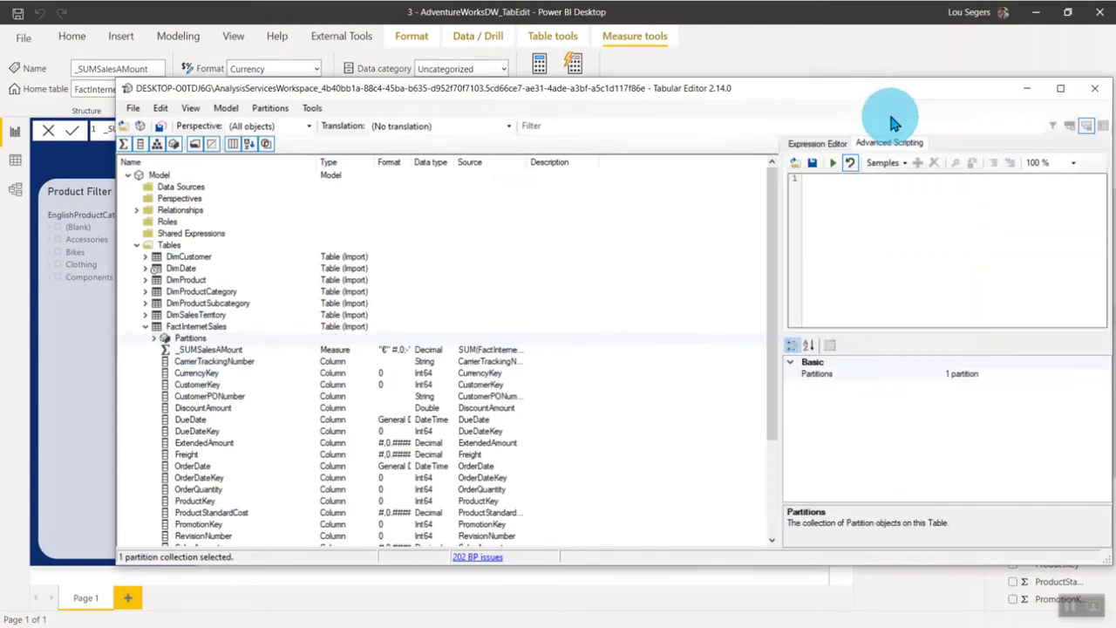
{"action": "left_click_drag", "start_coordinate": [842, 90], "coordinate": [755, 81]}
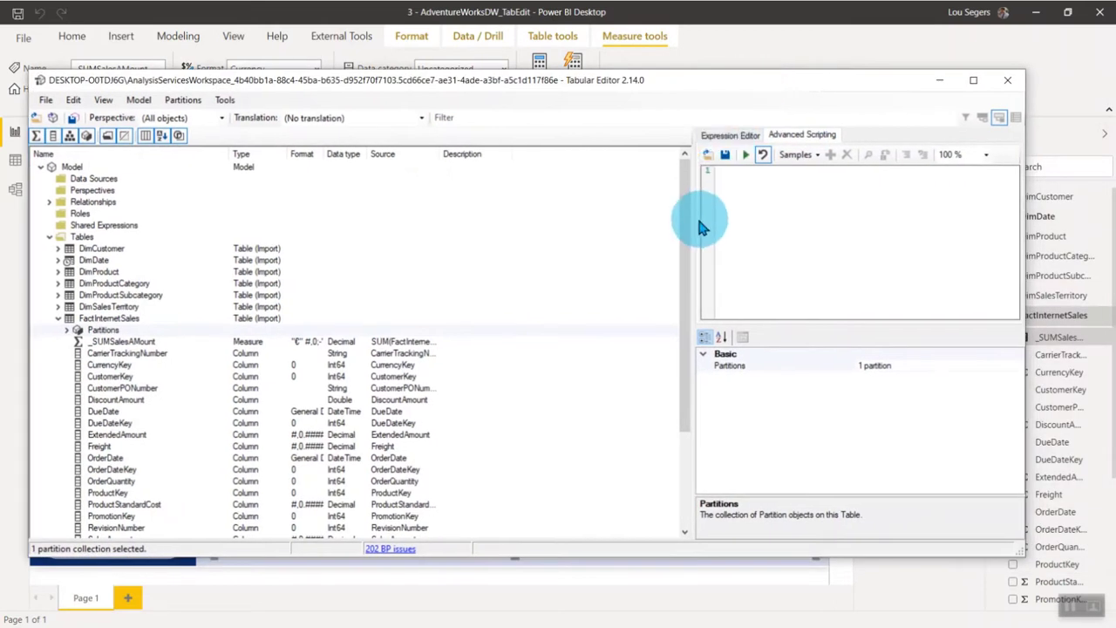
{"action": "left_click_drag", "start_coordinate": [694, 225], "coordinate": [545, 242]}
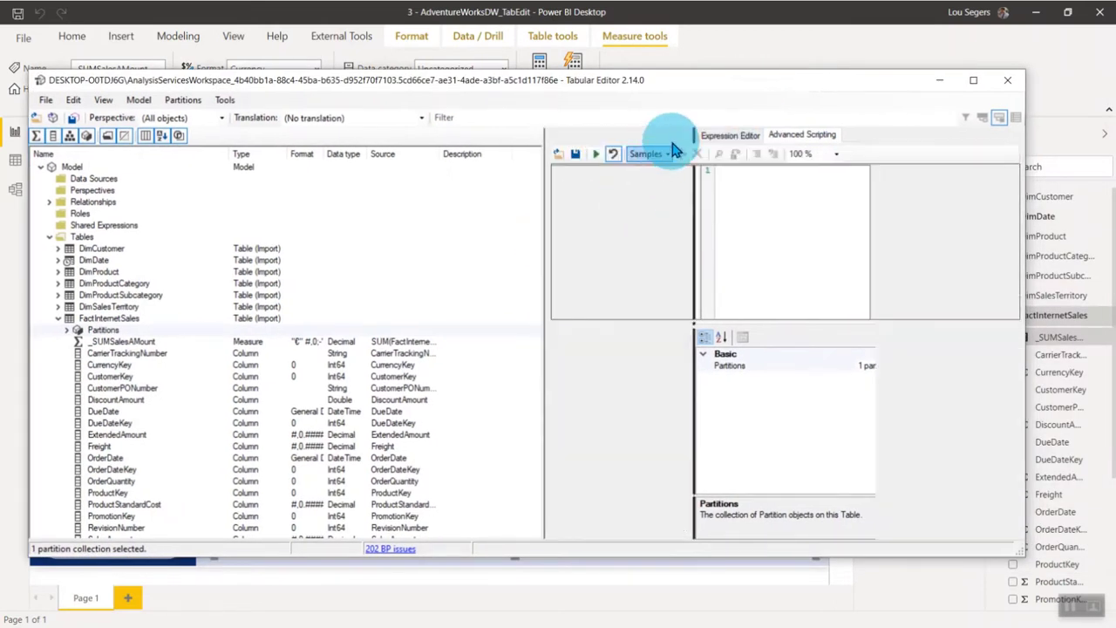
Load the script "Tab Editor - Create Base Measure.csx" from the 2021-02-27 Scottish Summit folder and heighten the script area to show all 18 lines.
{"action": "left_click", "coordinate": [562, 160]}
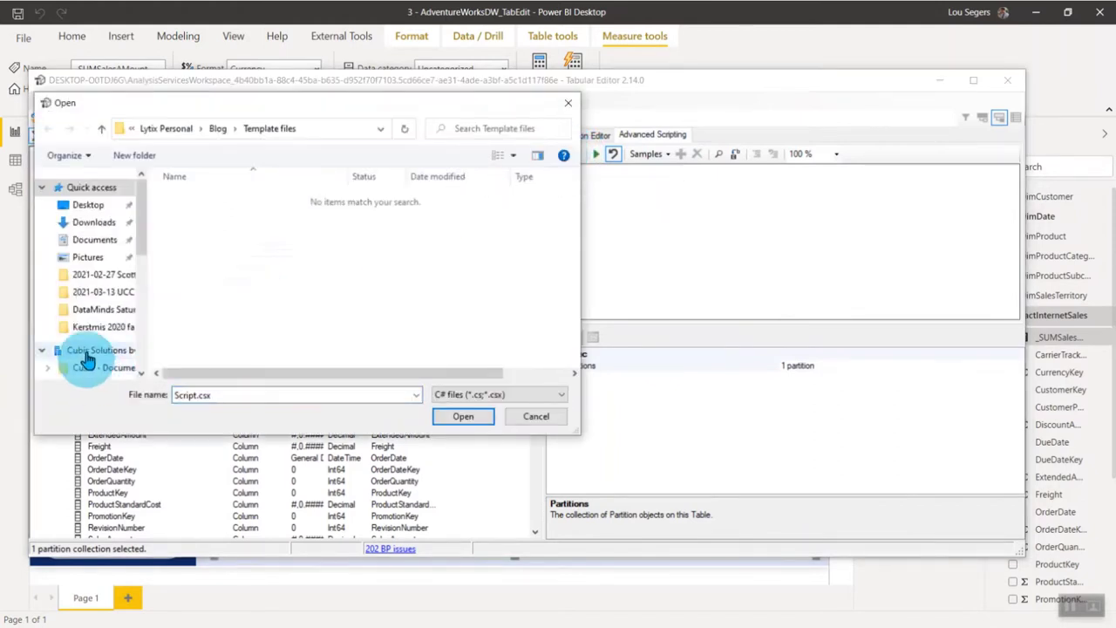
{"action": "left_click", "coordinate": [102, 275]}
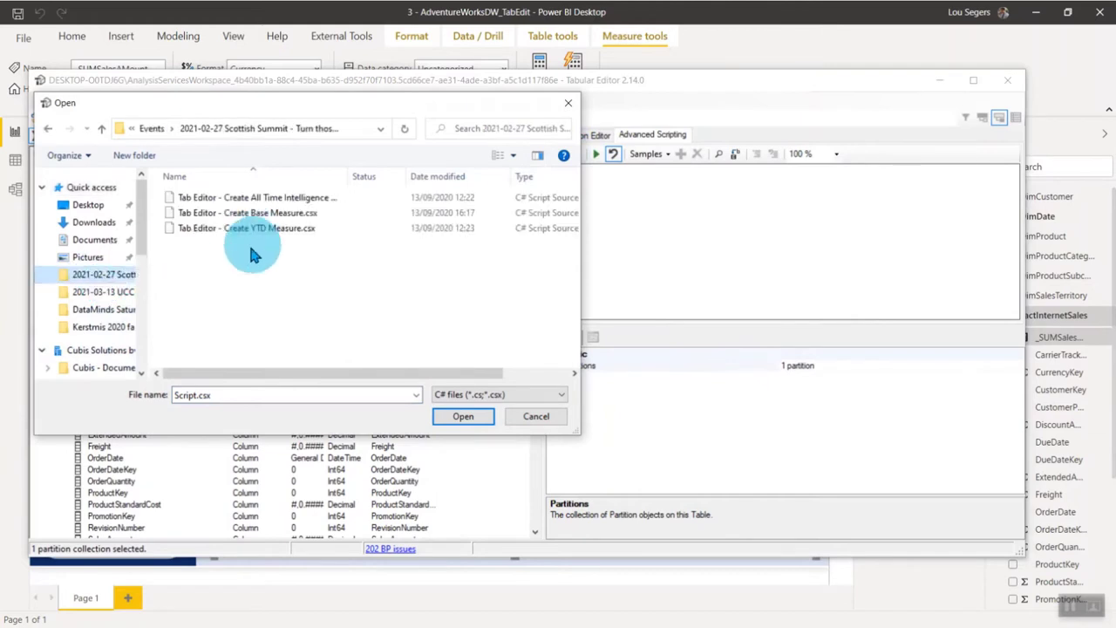
{"action": "left_click", "coordinate": [306, 214]}
{"action": "left_click", "coordinate": [463, 416]}
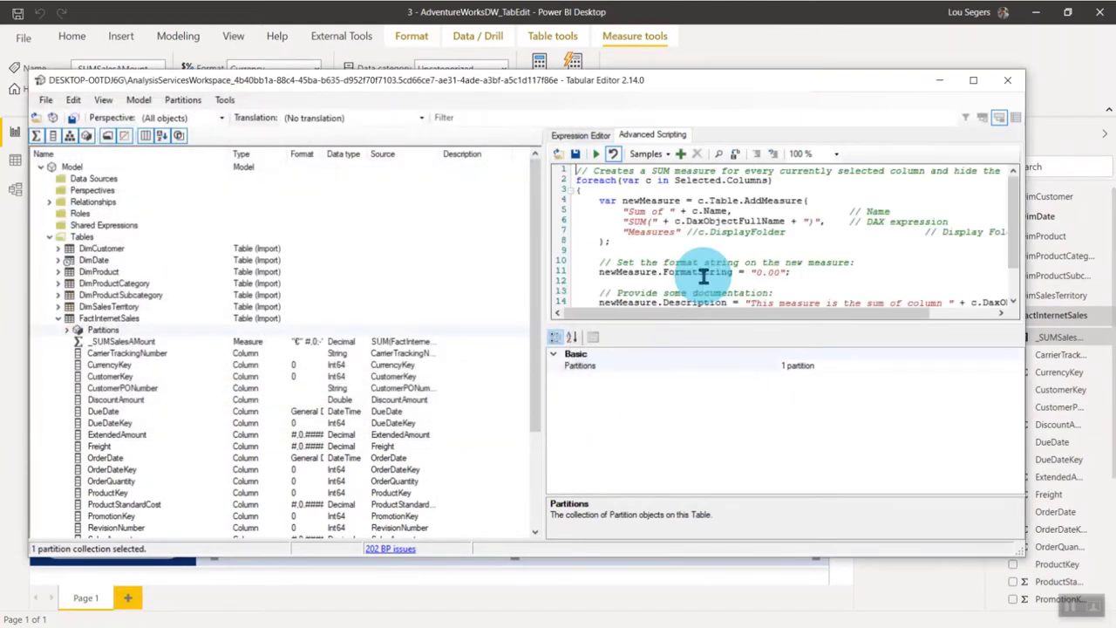
{"action": "left_click_drag", "start_coordinate": [833, 324], "coordinate": [846, 378]}
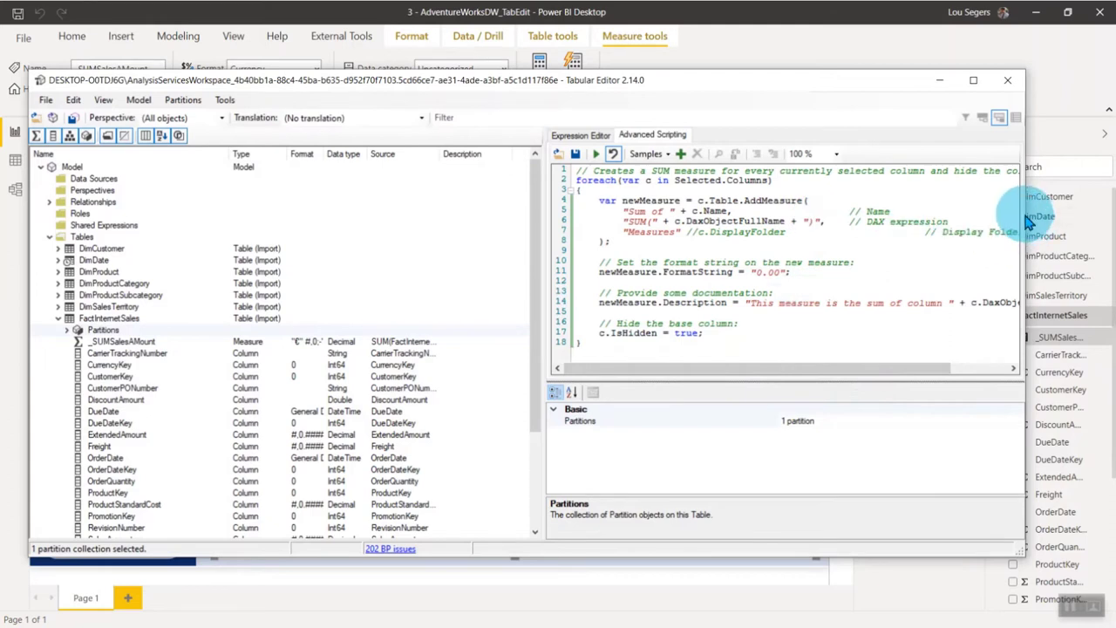
Widen the Tabular Editor window and examine the script's loop over selected columns, its AddMeasure call and the "Sum of " name line.
{"action": "left_click_drag", "start_coordinate": [1029, 218], "coordinate": [1096, 229]}
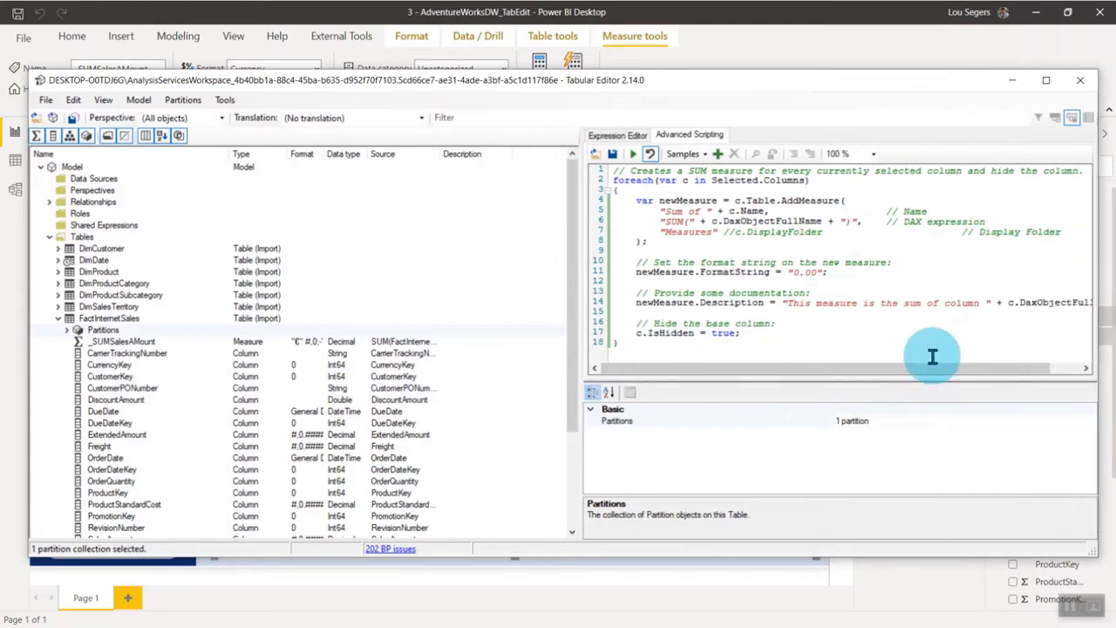
{"action": "left_click_drag", "start_coordinate": [715, 373], "coordinate": [684, 366]}
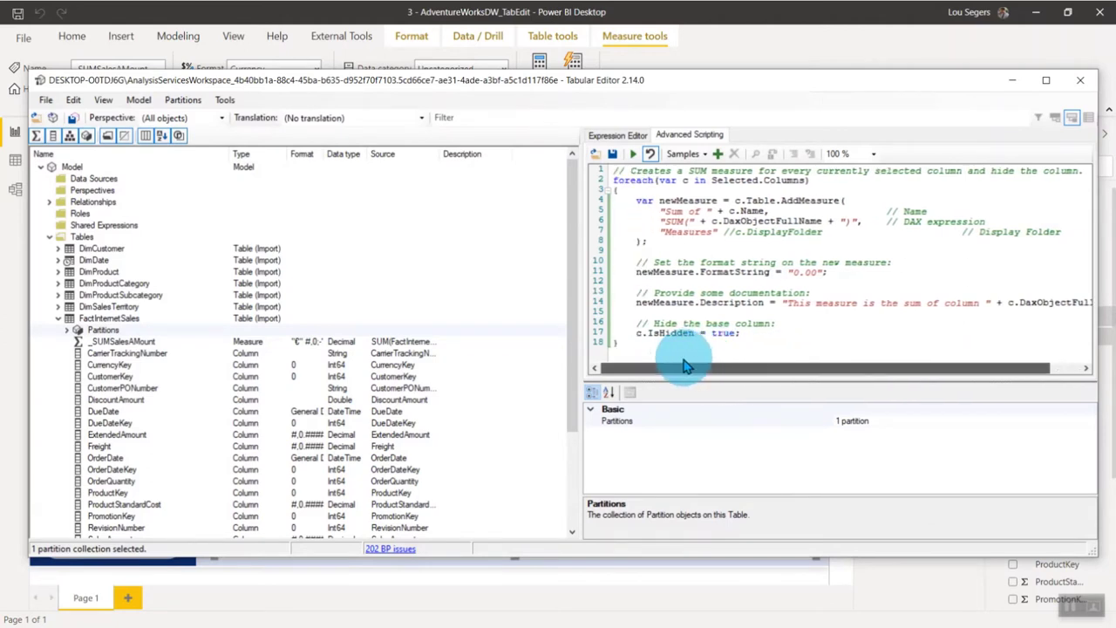
{"action": "double_click", "coordinate": [824, 201]}
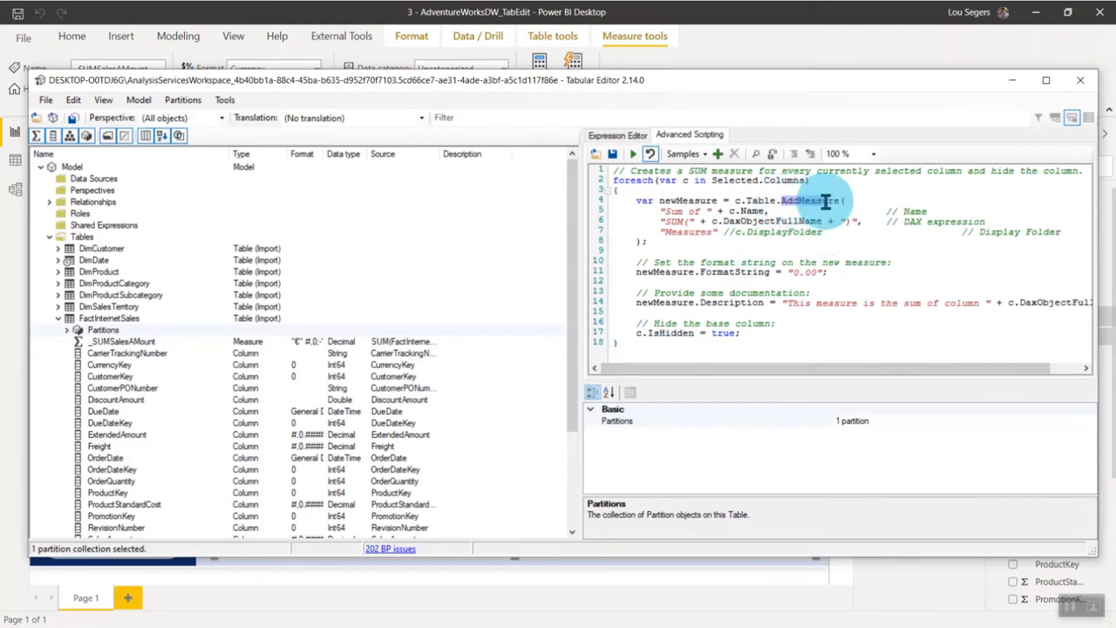
{"action": "left_click", "coordinate": [722, 181]}
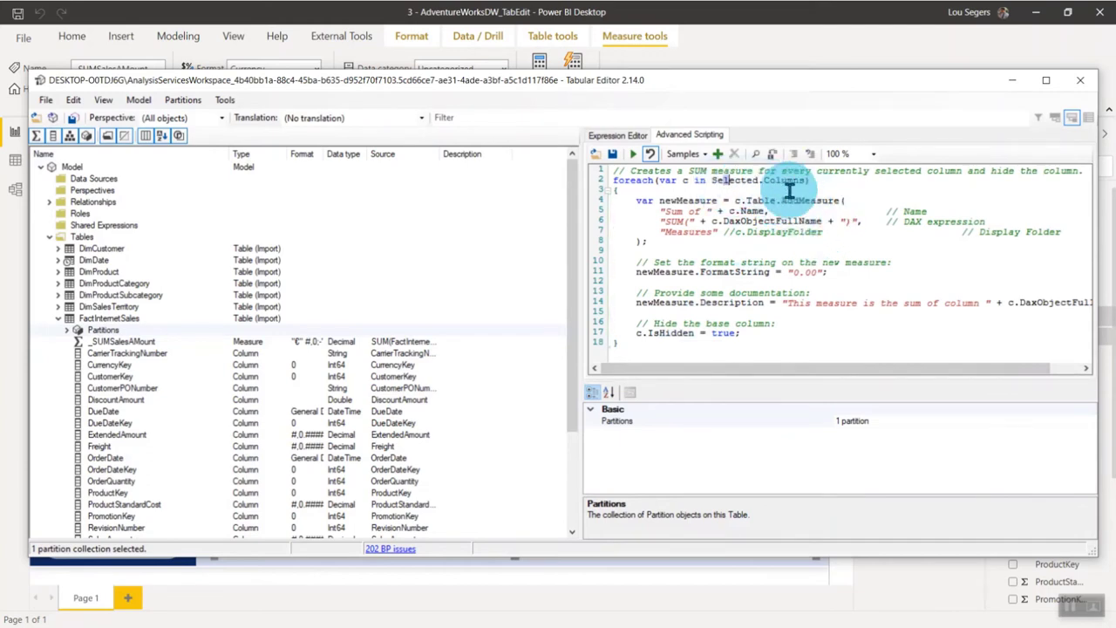
{"action": "left_click", "coordinate": [775, 198]}
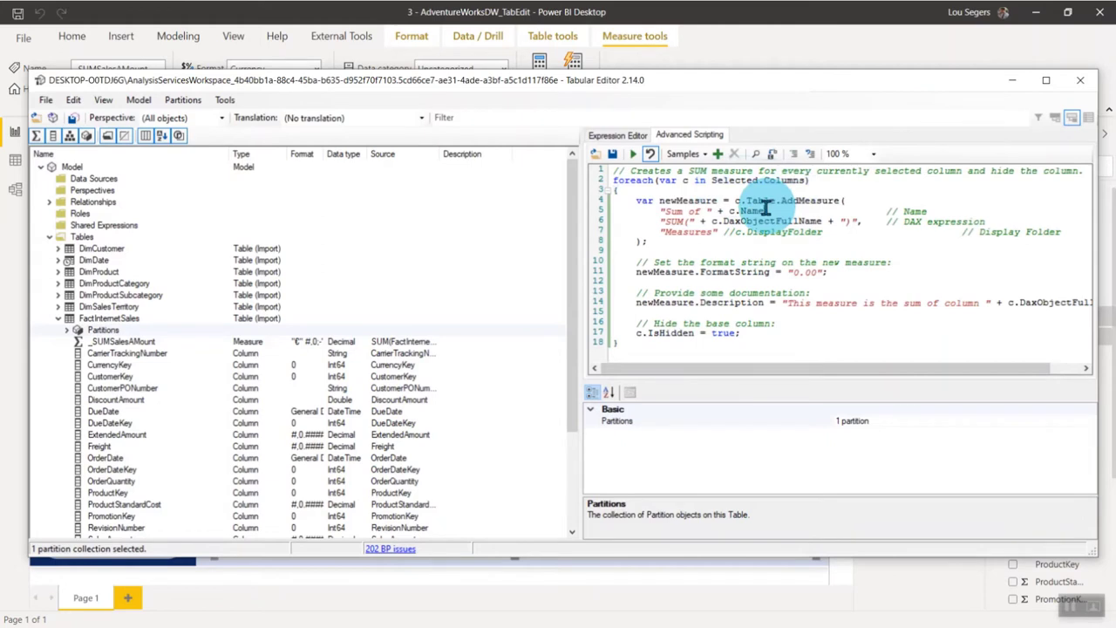
{"action": "double_click", "coordinate": [677, 214]}
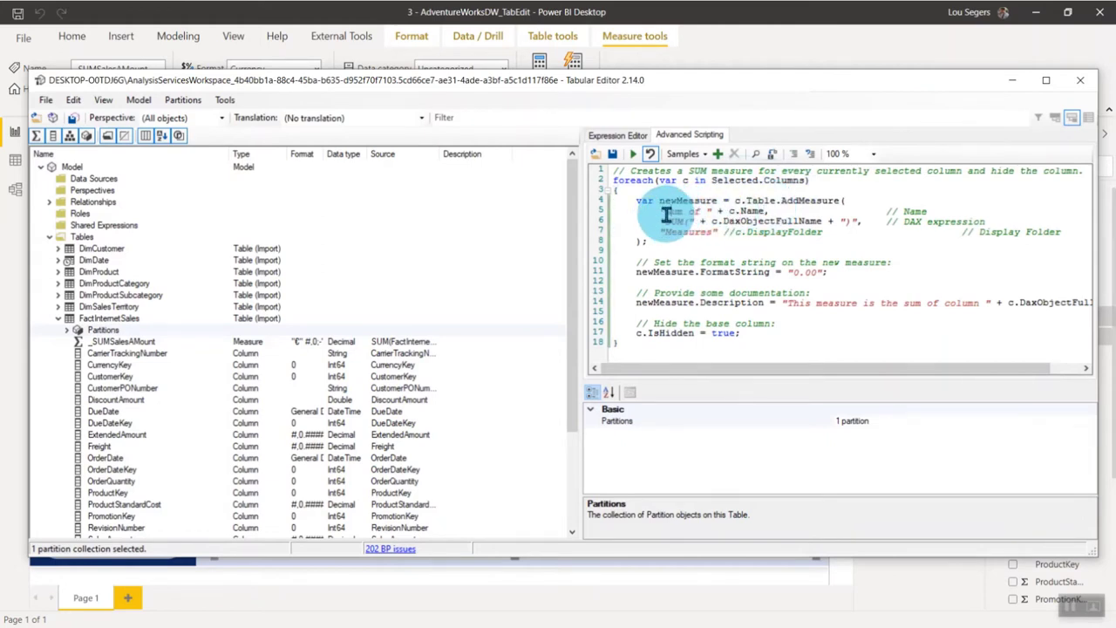
{"action": "left_click_drag", "start_coordinate": [661, 212], "coordinate": [690, 218]}
{"action": "left_click", "coordinate": [724, 237]}
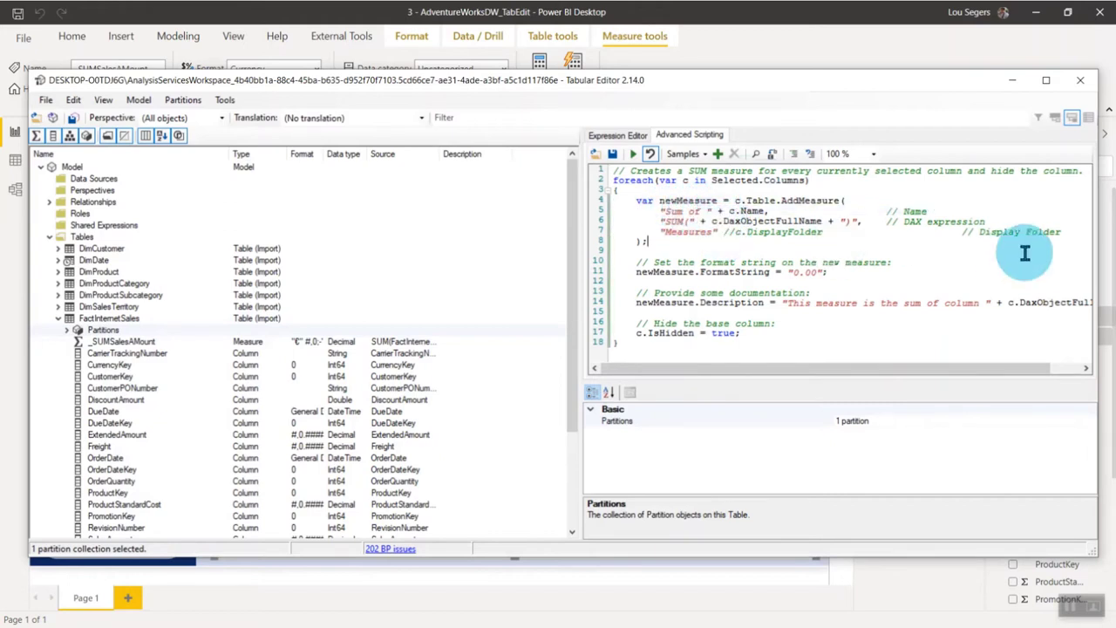
Examine the script's "Measures" display folder, SUM expression, c.IsHidden statement and format string section.
{"action": "left_click_drag", "start_coordinate": [1062, 232], "coordinate": [970, 231]}
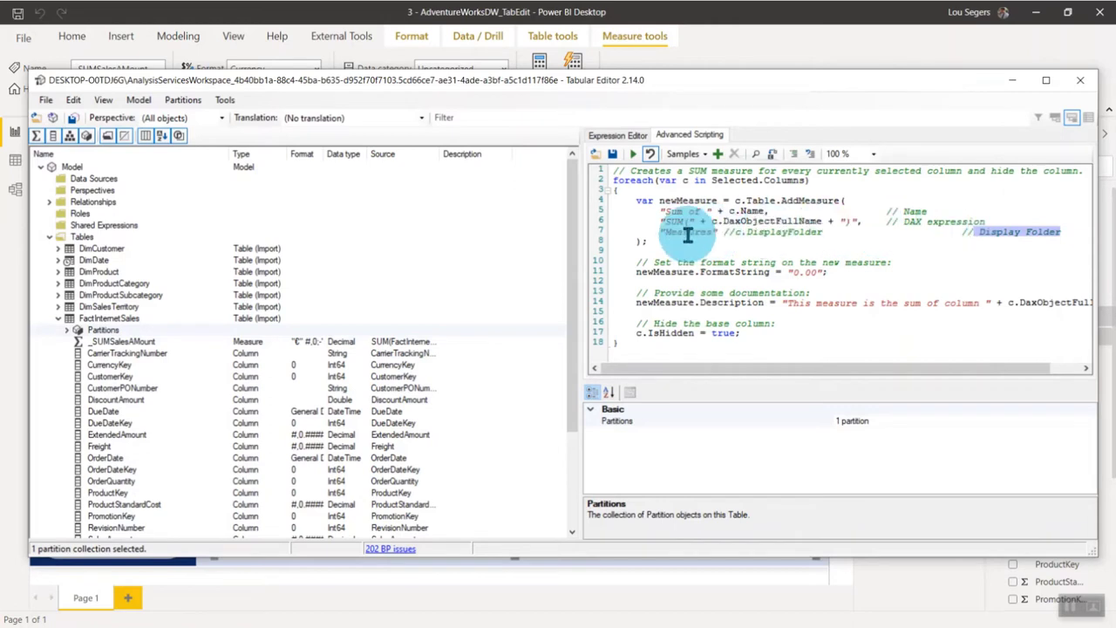
{"action": "left_click_drag", "start_coordinate": [713, 231], "coordinate": [668, 231]}
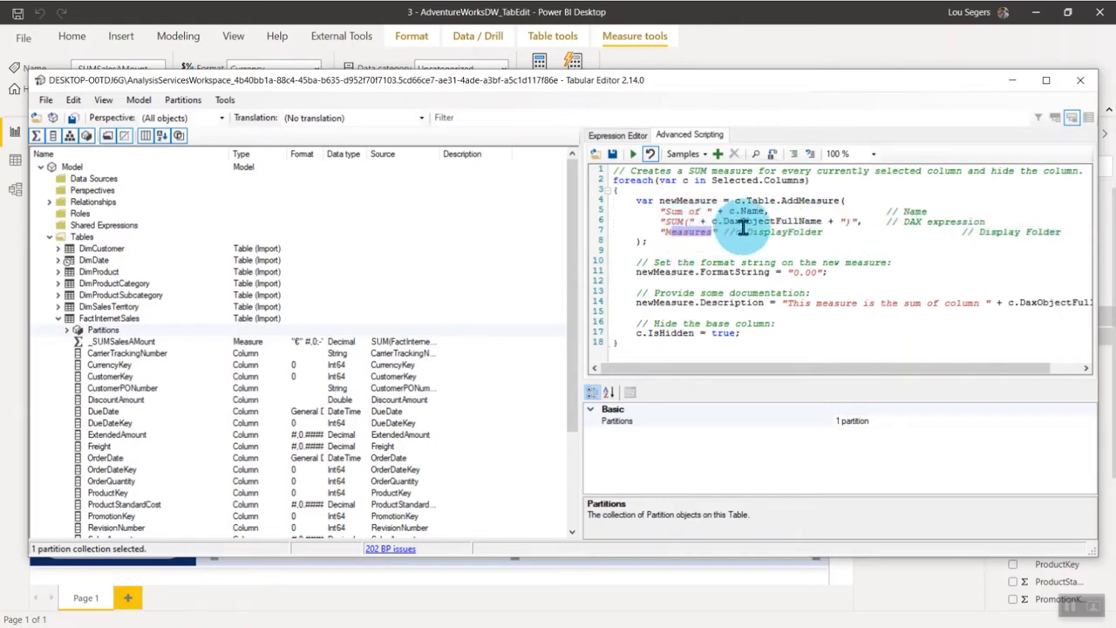
{"action": "left_click_drag", "start_coordinate": [688, 222], "coordinate": [668, 220]}
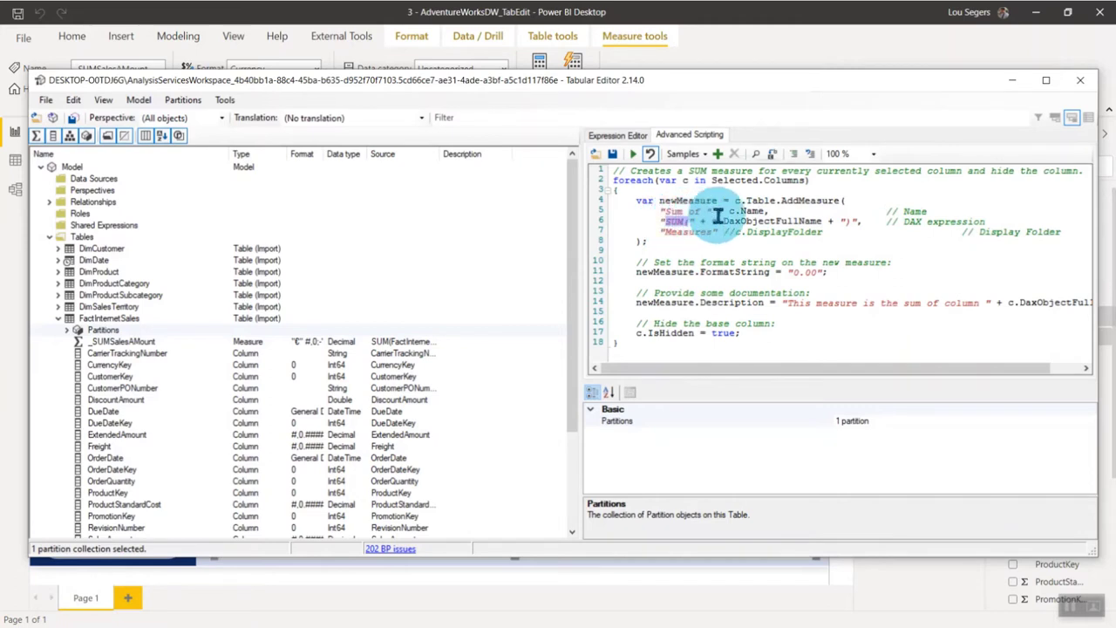
{"action": "left_click", "coordinate": [741, 334]}
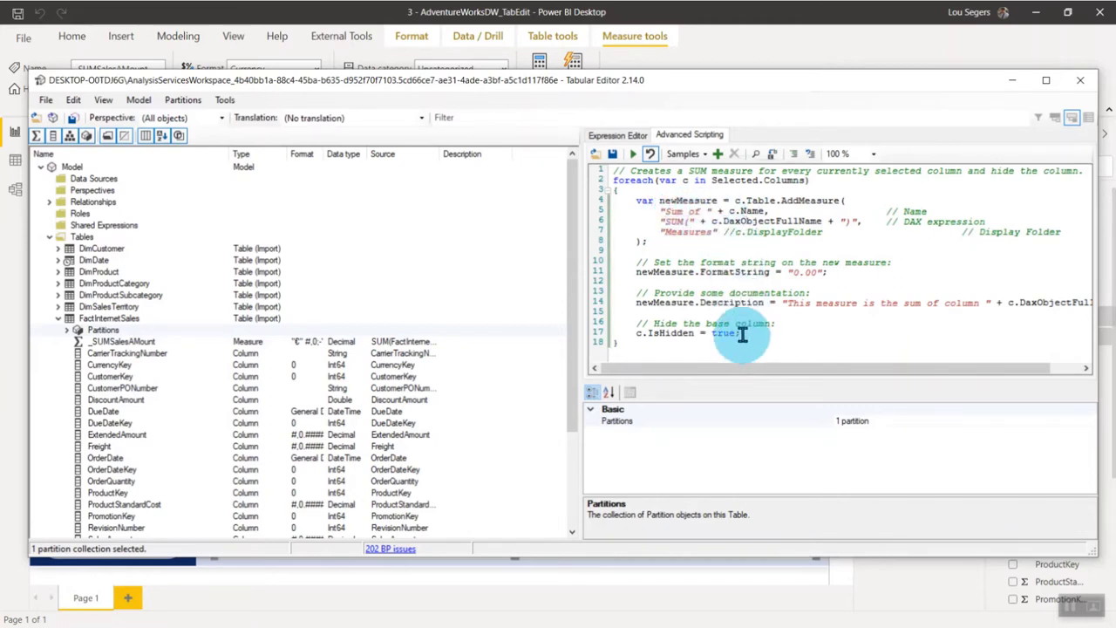
{"action": "left_click_drag", "start_coordinate": [740, 332], "coordinate": [649, 333]}
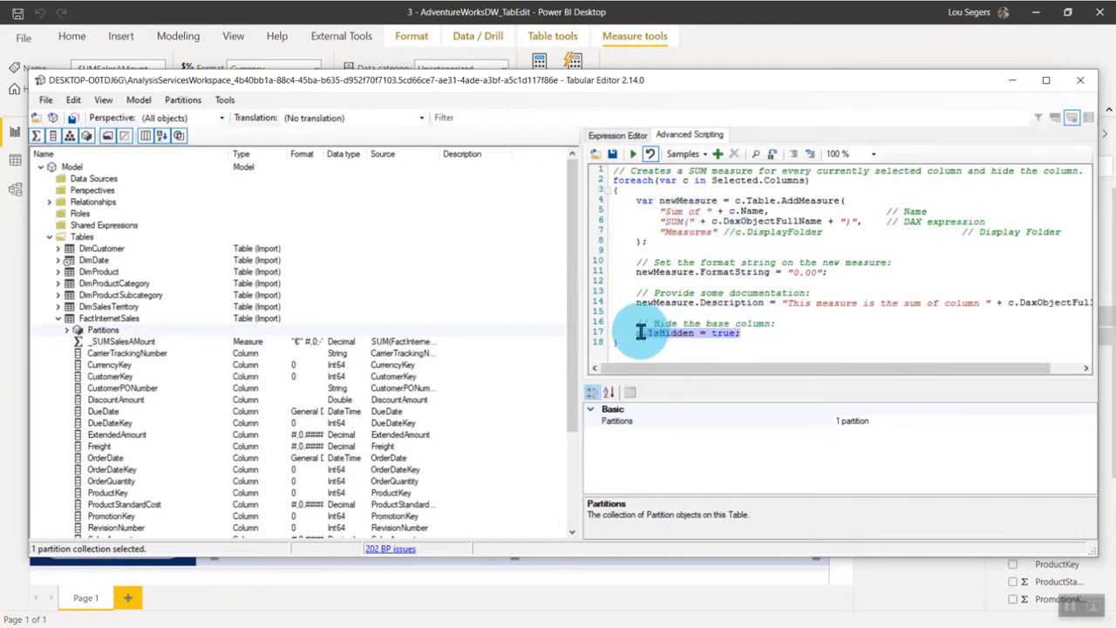
{"action": "left_click_drag", "start_coordinate": [643, 330], "coordinate": [651, 322]}
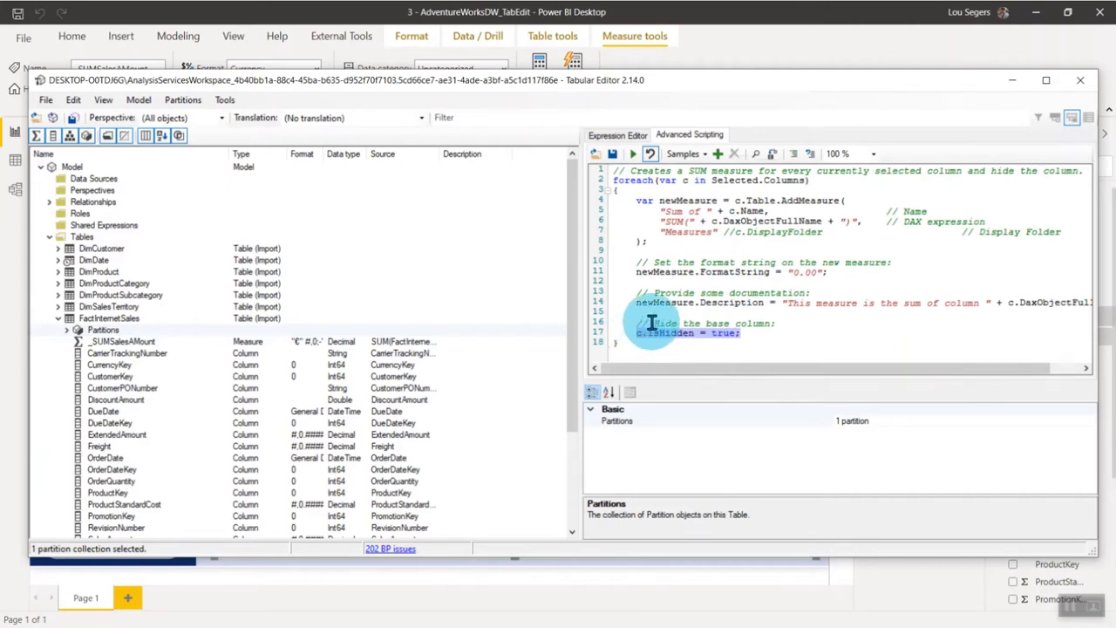
{"action": "left_click", "coordinate": [717, 263]}
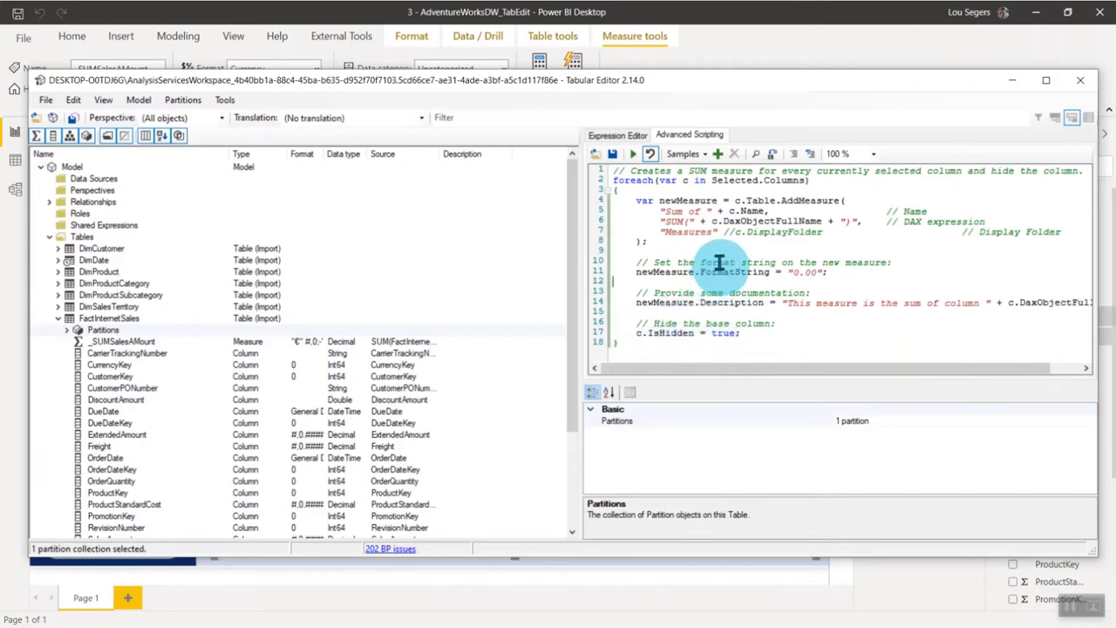
Run the script, and apply the Create Base Measure custom action to the SalesAmount column of FactInternetSales.
{"action": "left_click", "coordinate": [633, 154]}
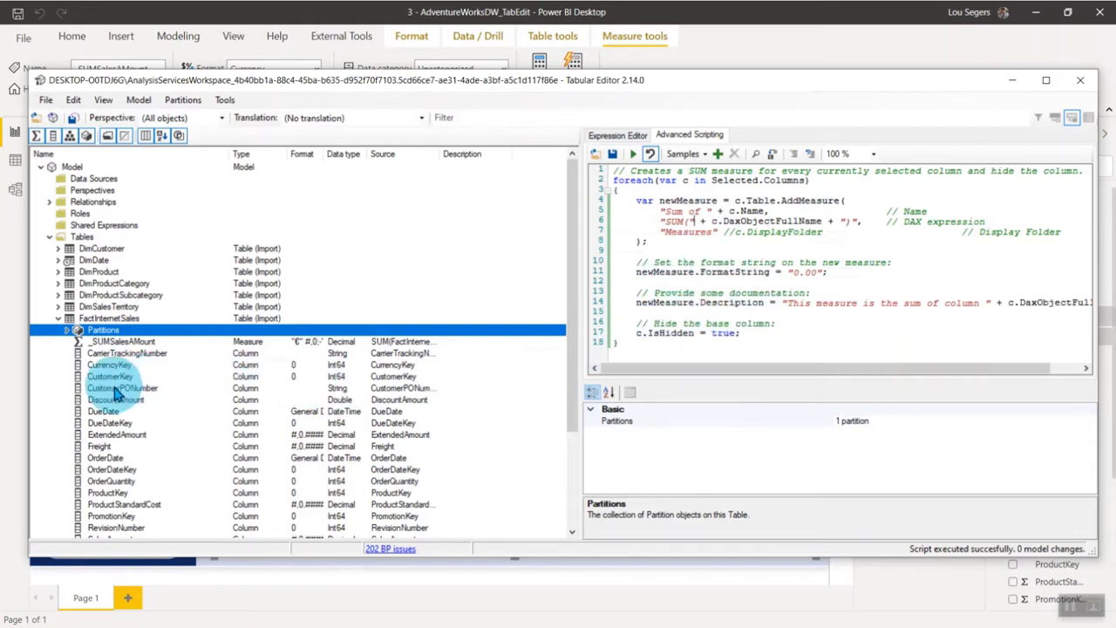
{"action": "scroll", "coordinate": [165, 418], "scroll_direction": "down", "scroll_amount": 2}
{"action": "left_click", "coordinate": [129, 458]}
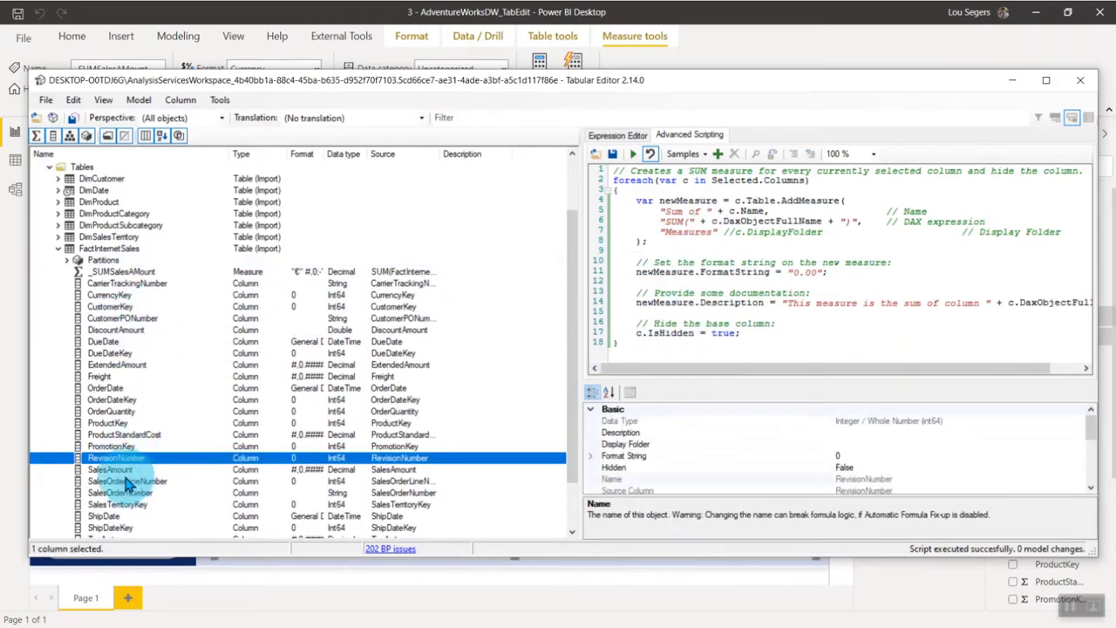
{"action": "left_click", "coordinate": [114, 470]}
{"action": "right_click", "coordinate": [113, 475]}
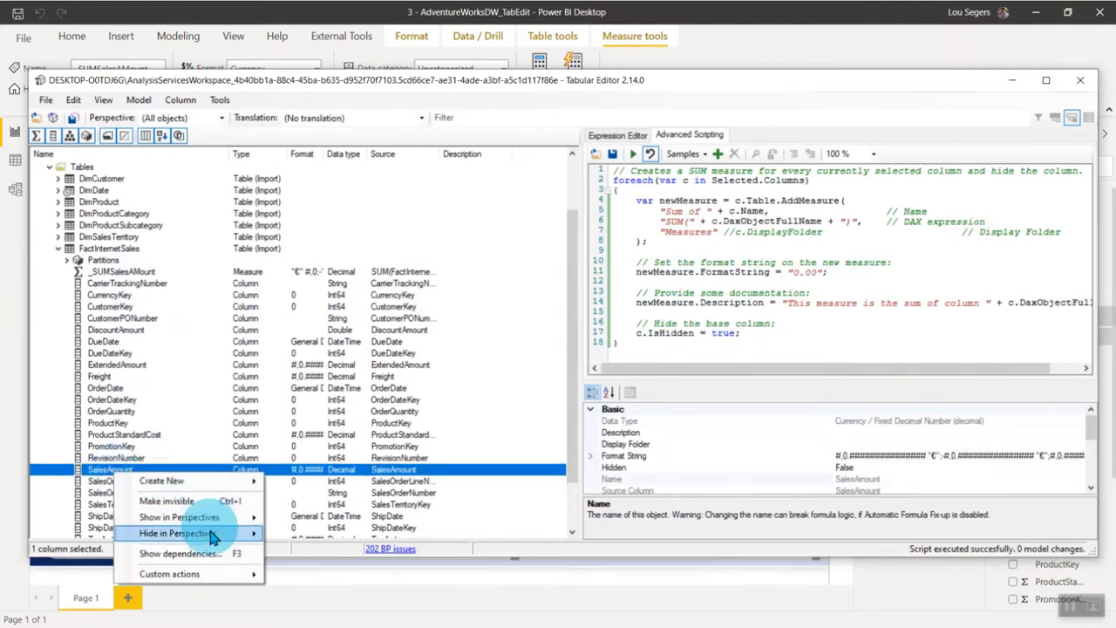
{"action": "mouse_move", "coordinate": [213, 577]}
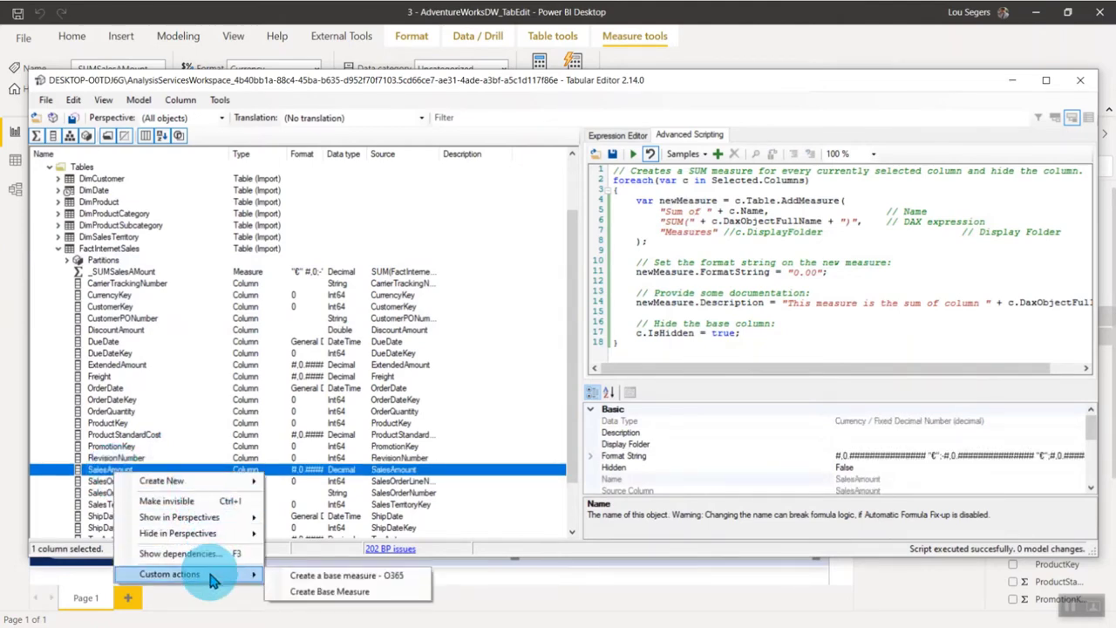
{"action": "left_click", "coordinate": [340, 593]}
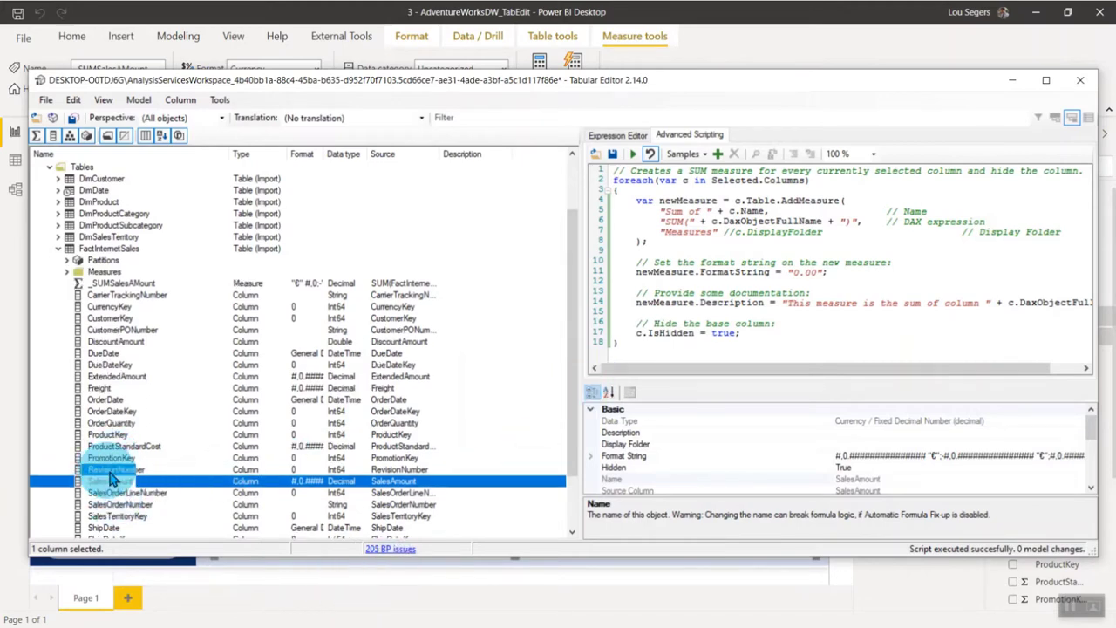
Inspect the Sum of SalesAmount measure in the Measures folder and save the model changes to the connected database.
{"action": "key", "text": "Up"}
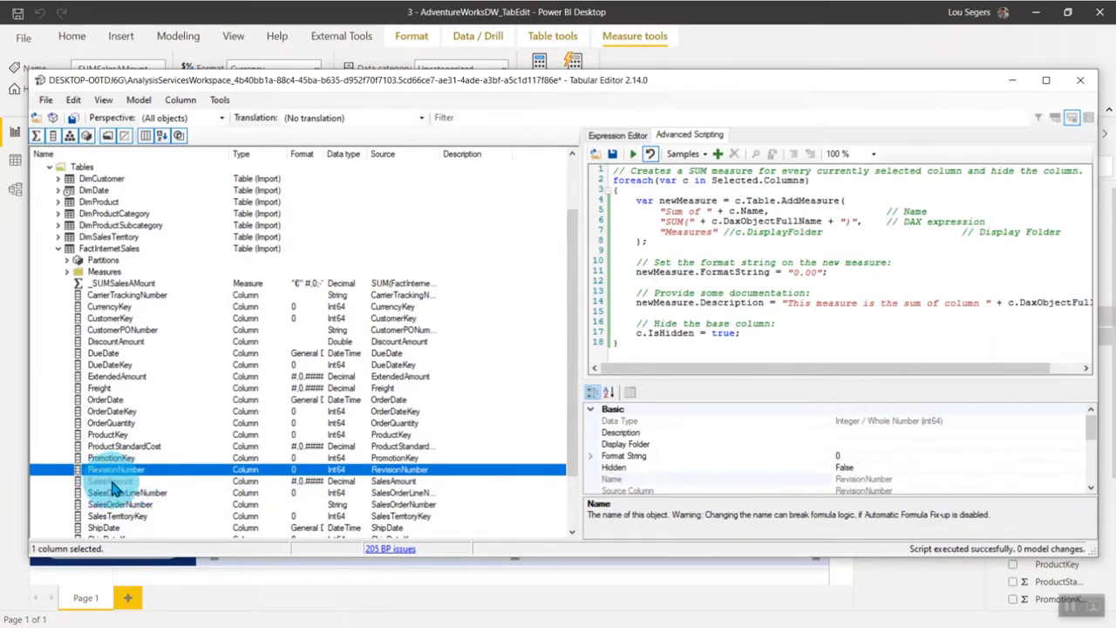
{"action": "left_click", "coordinate": [68, 272]}
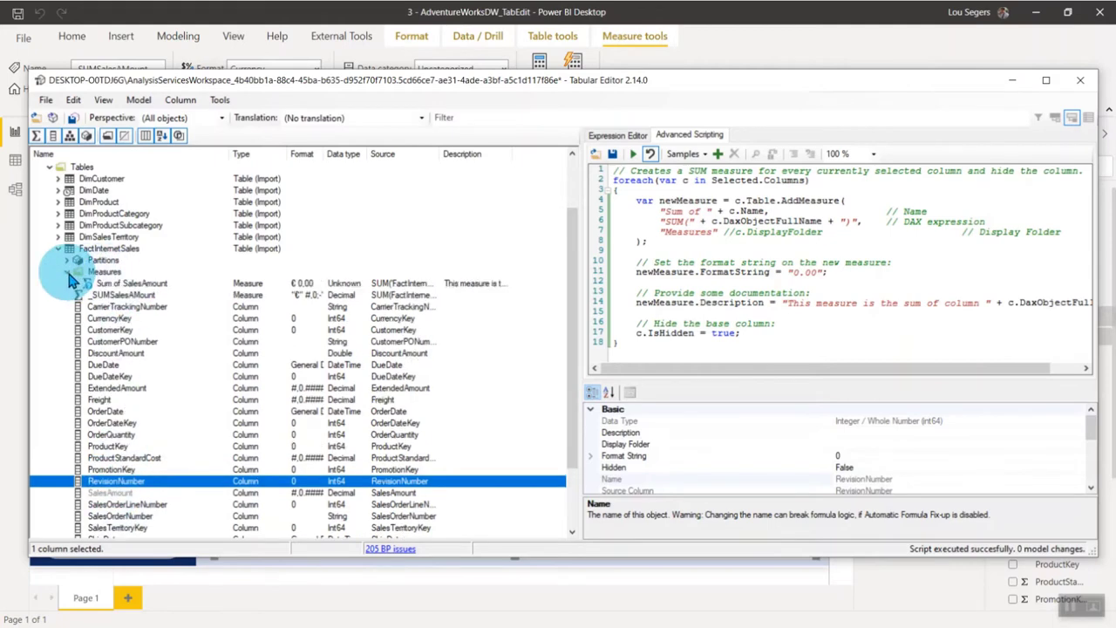
{"action": "left_click", "coordinate": [122, 283]}
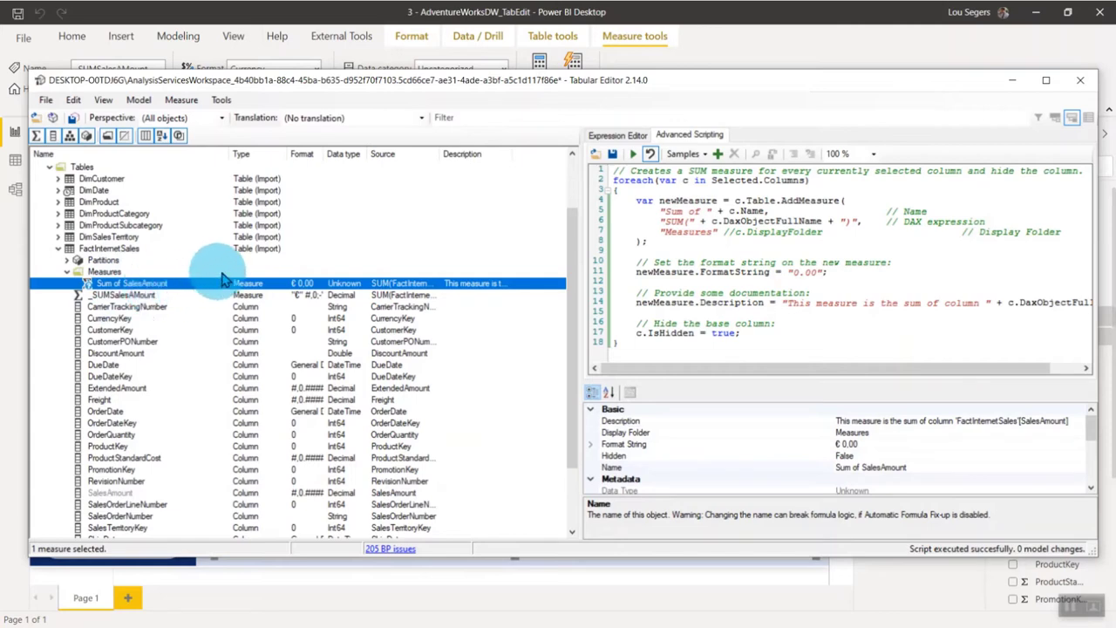
{"action": "key", "text": "ctrl+s"}
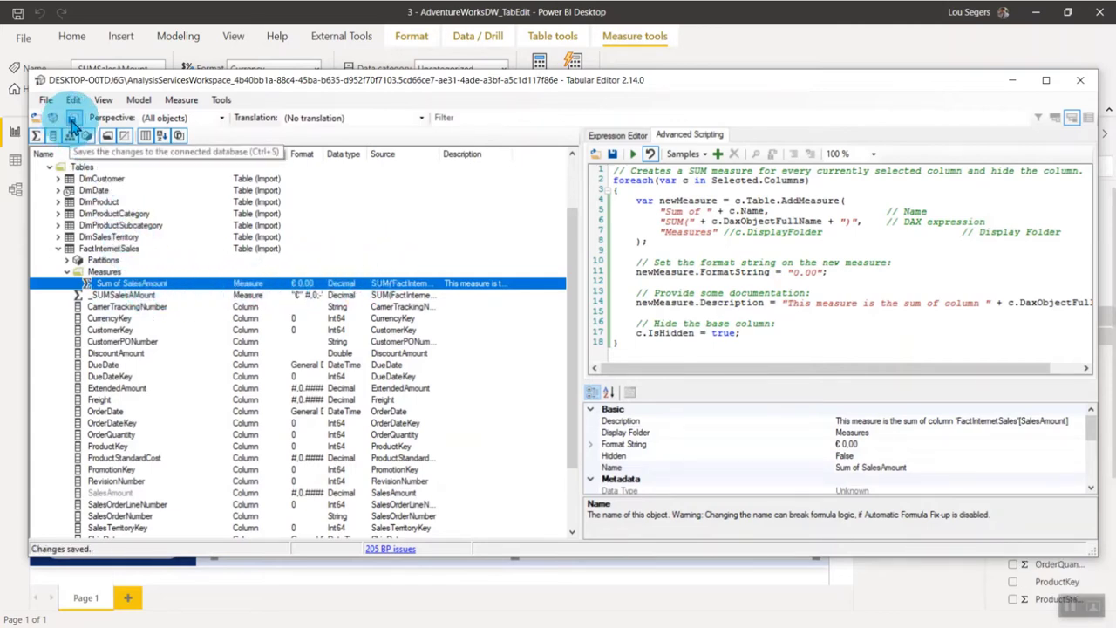
Switch to Power BI Desktop and add Sum of SalesAmount from the Measures folder to the CalendarYear table visual.
{"action": "key", "text": "alt+Tab"}
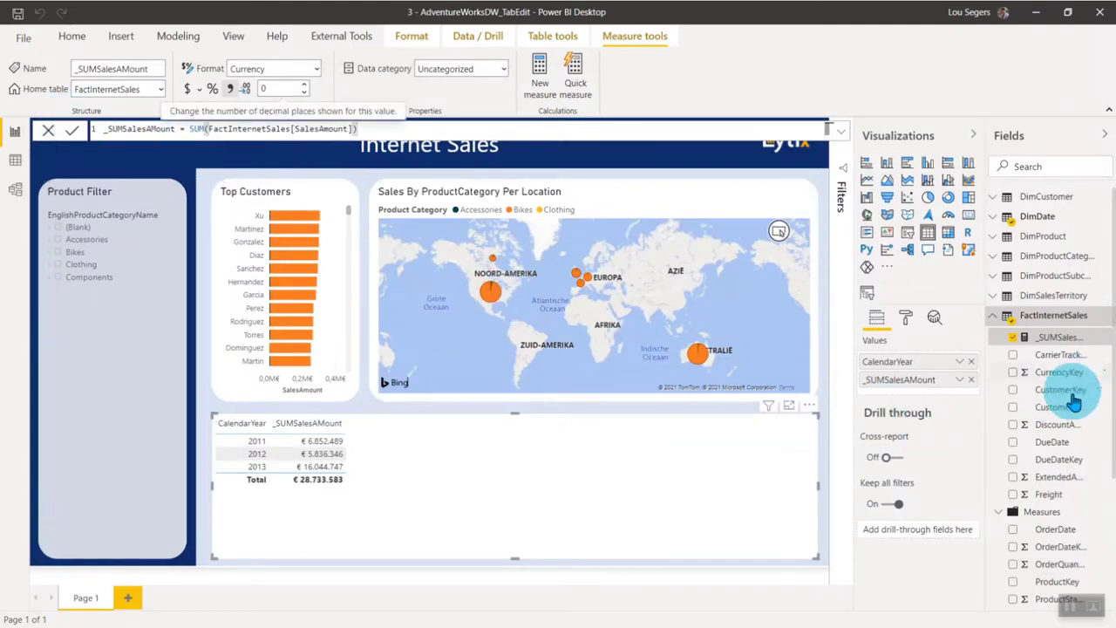
{"action": "scroll", "coordinate": [1024, 488], "scroll_direction": "down", "scroll_amount": 2}
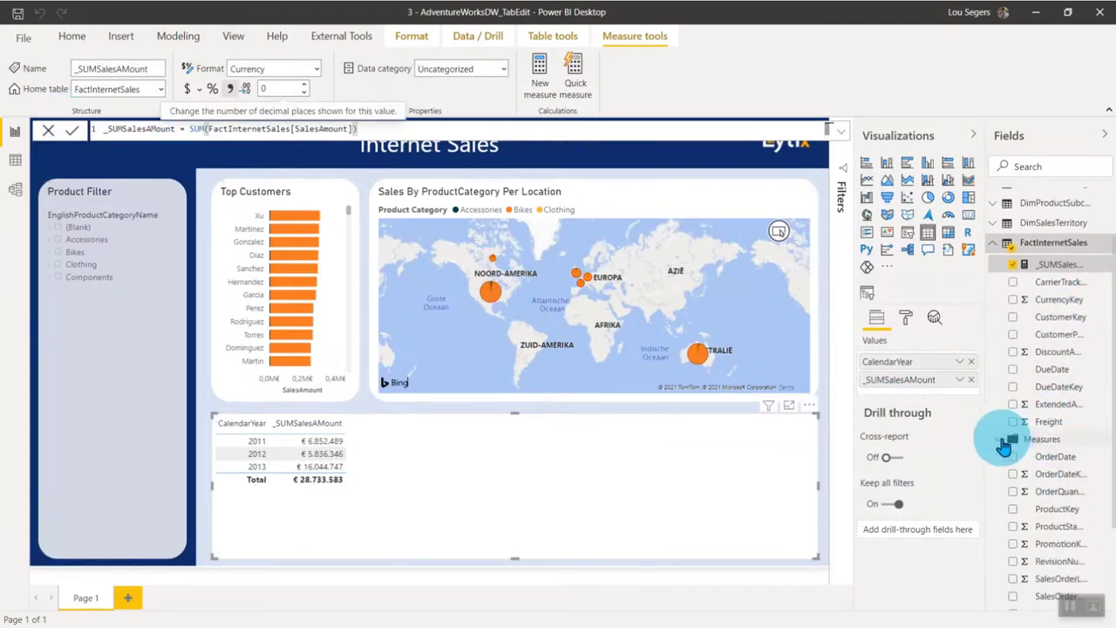
{"action": "left_click", "coordinate": [1001, 441]}
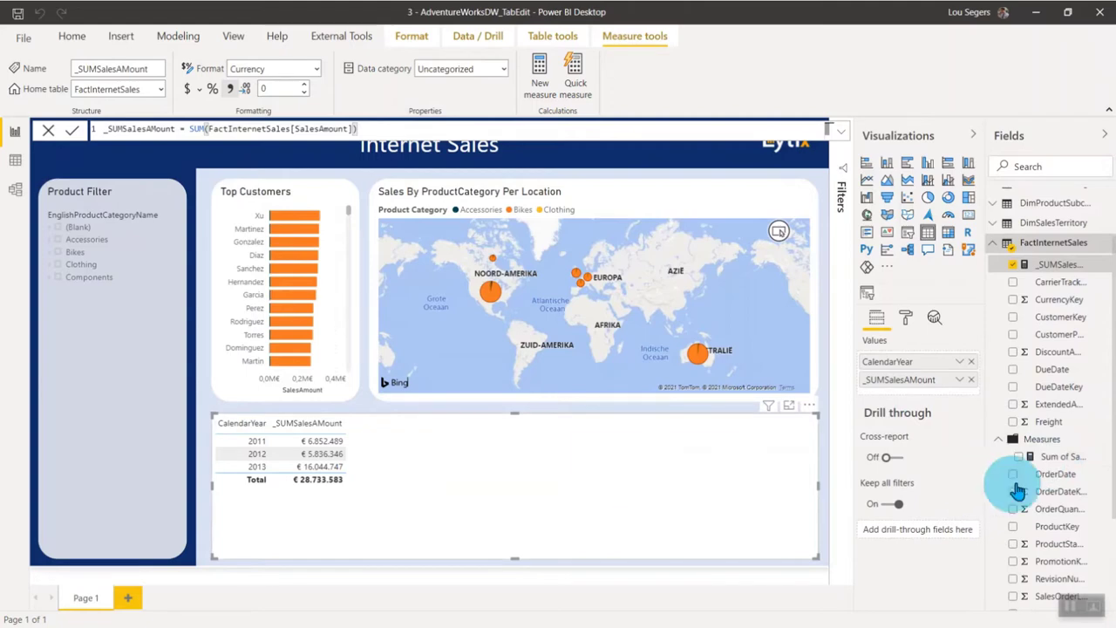
{"action": "left_click", "coordinate": [1018, 457]}
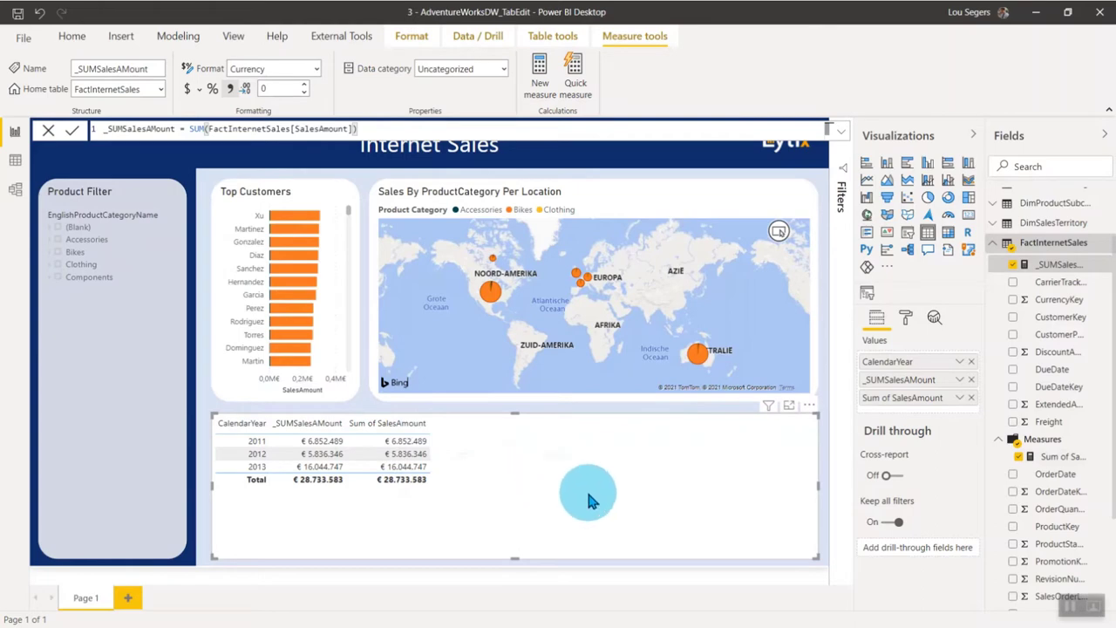
Switch back to Tabular Editor and review the format and properties of Sum of SalesAmount alongside the CurrencyKey column.
{"action": "key", "text": "alt+Tab"}
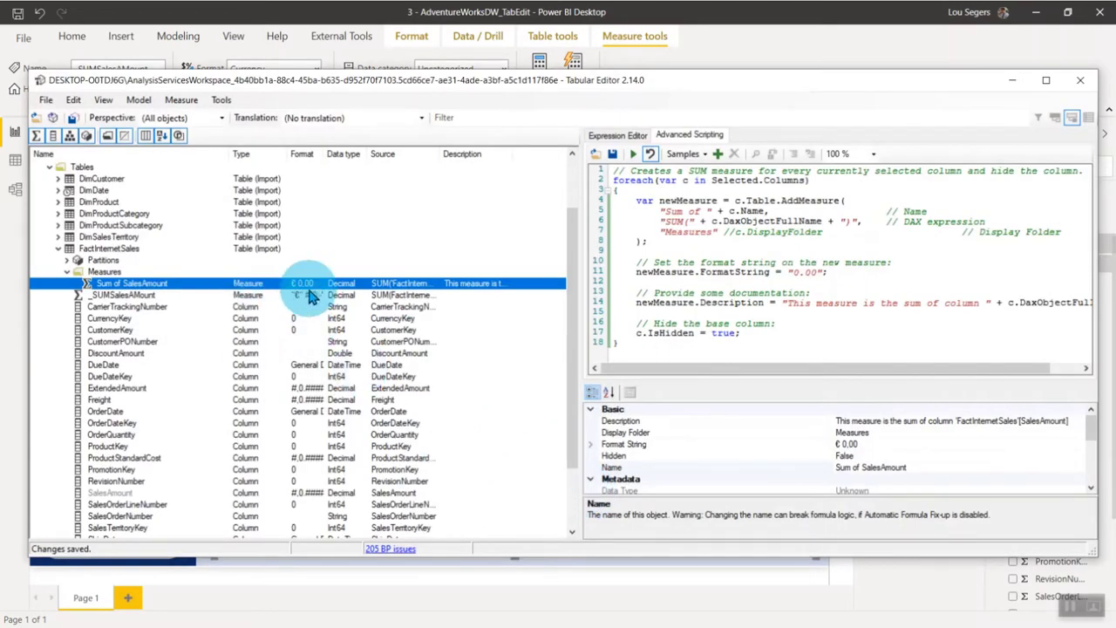
{"action": "left_click", "coordinate": [835, 279]}
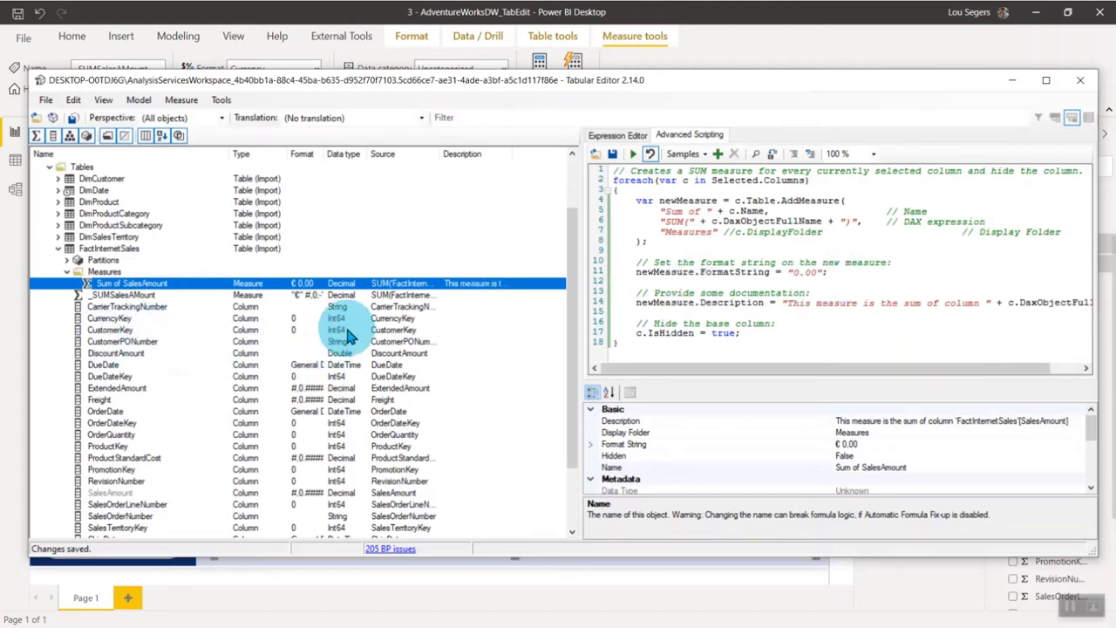
{"action": "left_click", "coordinate": [188, 318]}
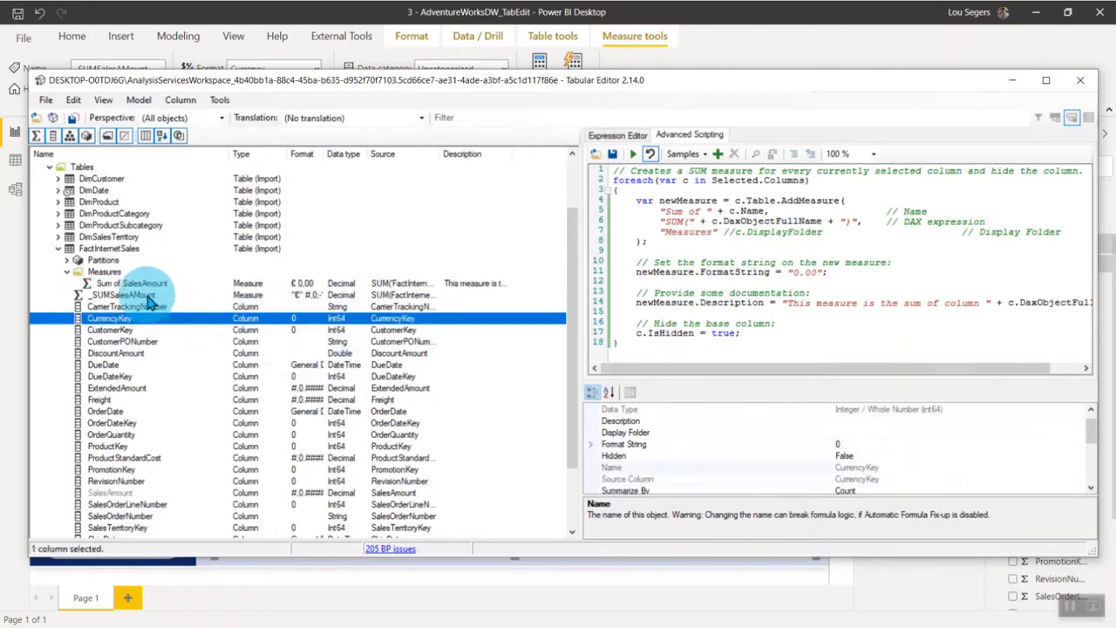
{"action": "left_click", "coordinate": [132, 284]}
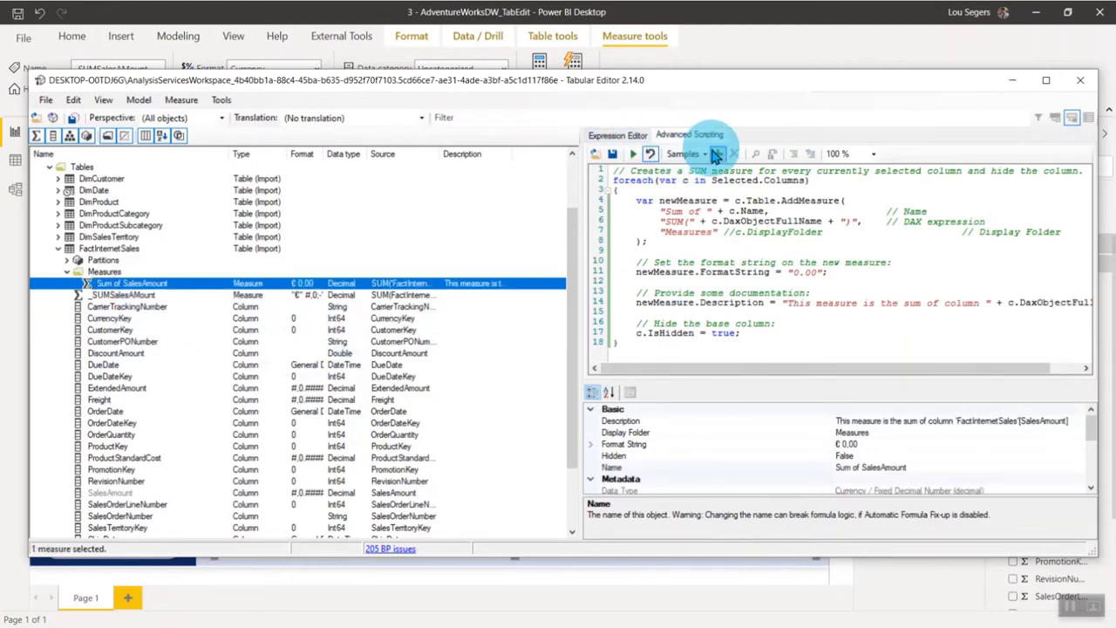
Examine the name, tooltip and context options for saving the script as a custom action, and close the dialog without saving.
{"action": "left_click", "coordinate": [716, 153]}
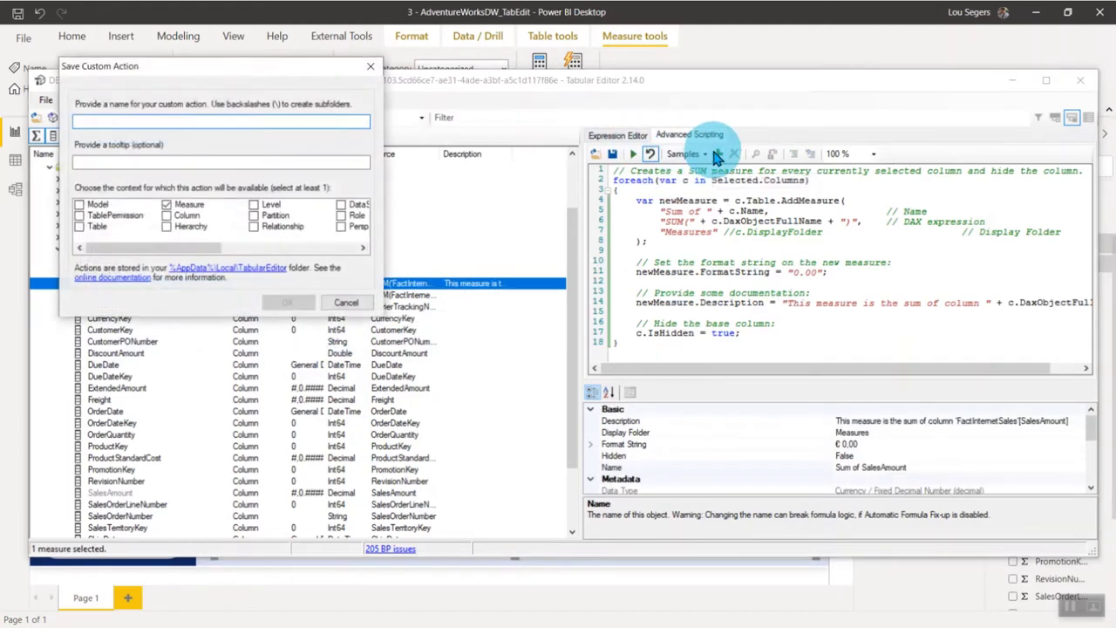
{"action": "left_click_drag", "start_coordinate": [275, 75], "coordinate": [599, 262]}
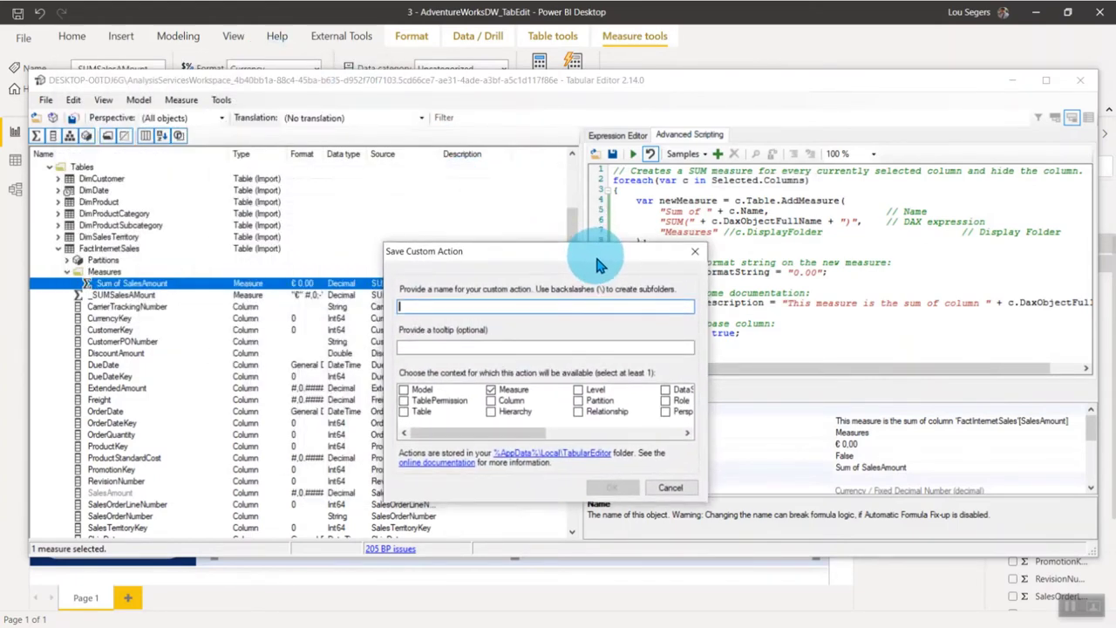
{"action": "left_click", "coordinate": [695, 255]}
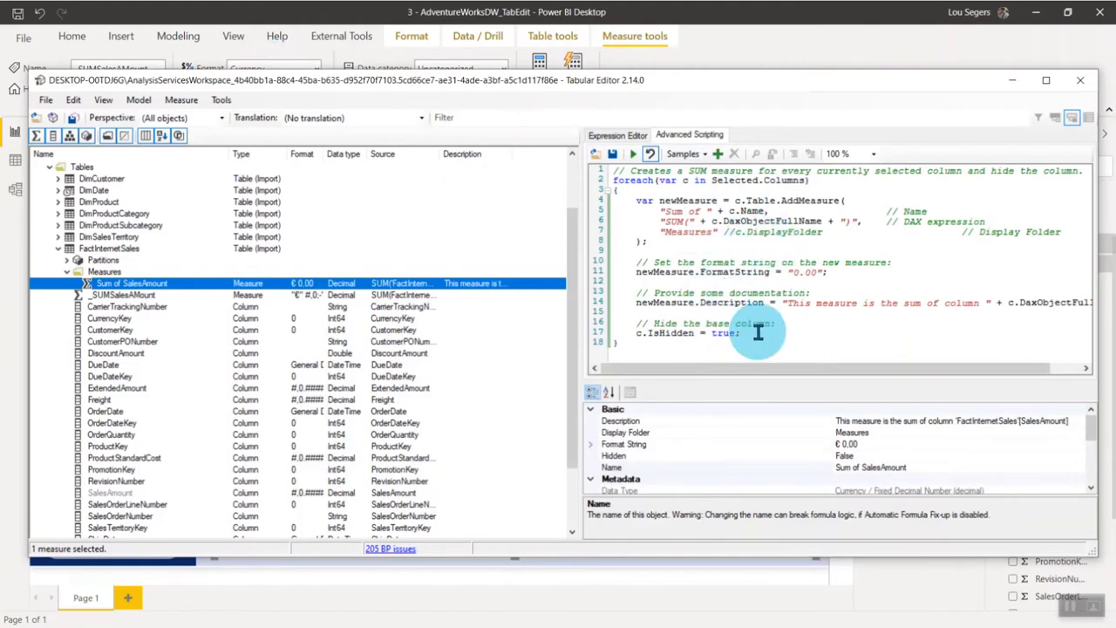
Review the base measure script and the custom actions already offered for the SalesAmount column.
{"action": "key", "text": "ctrl+a"}
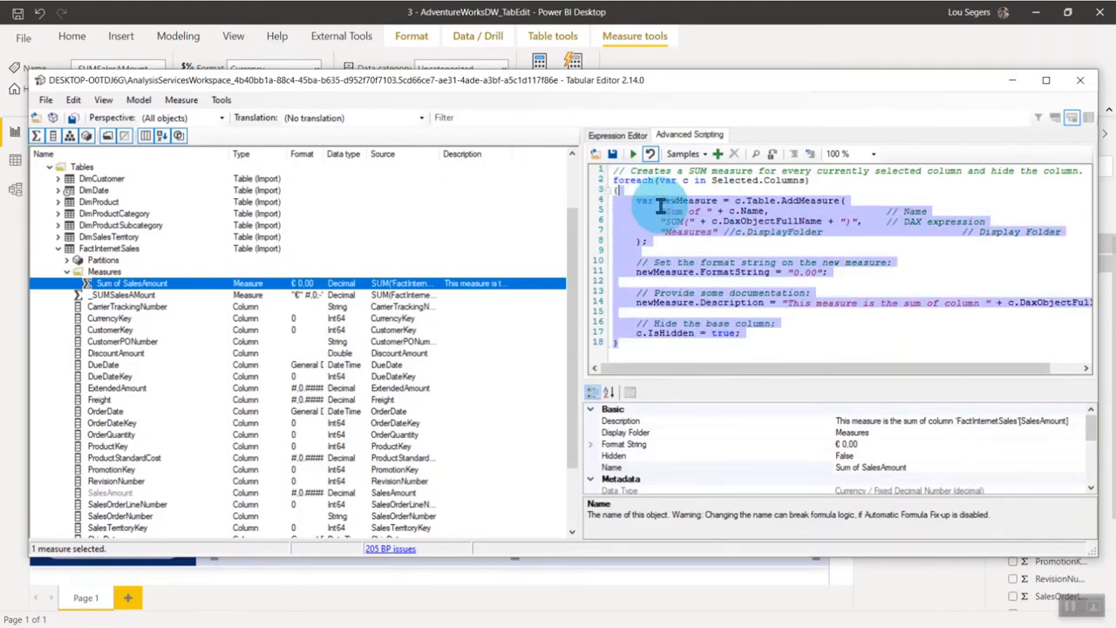
{"action": "left_click", "coordinate": [660, 204]}
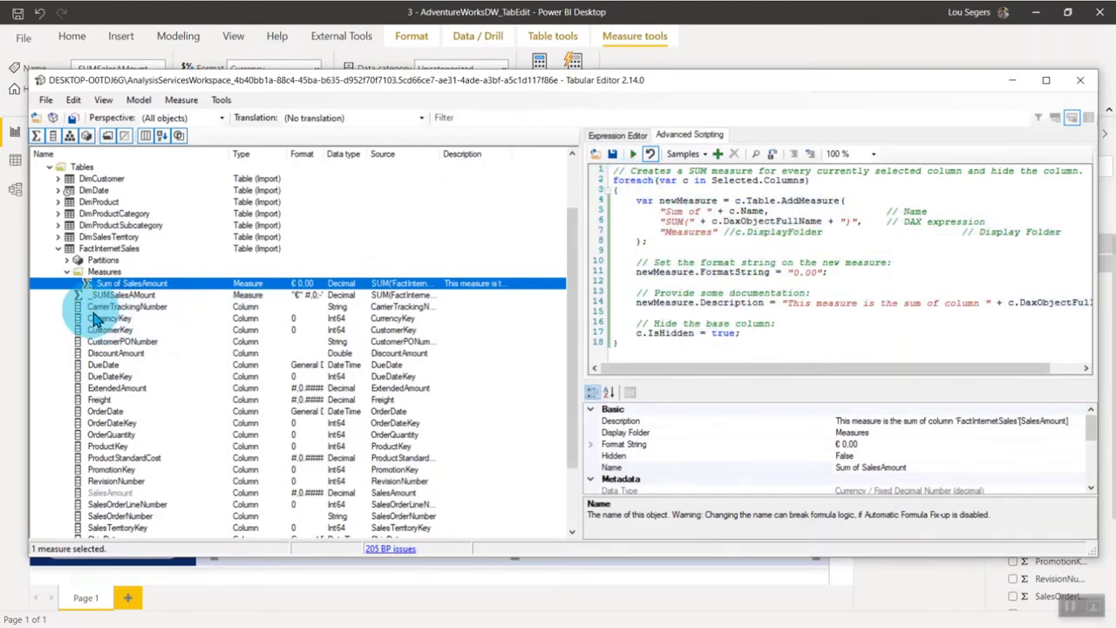
{"action": "scroll", "coordinate": [131, 331], "scroll_direction": "down", "scroll_amount": 3}
{"action": "right_click", "coordinate": [133, 412]}
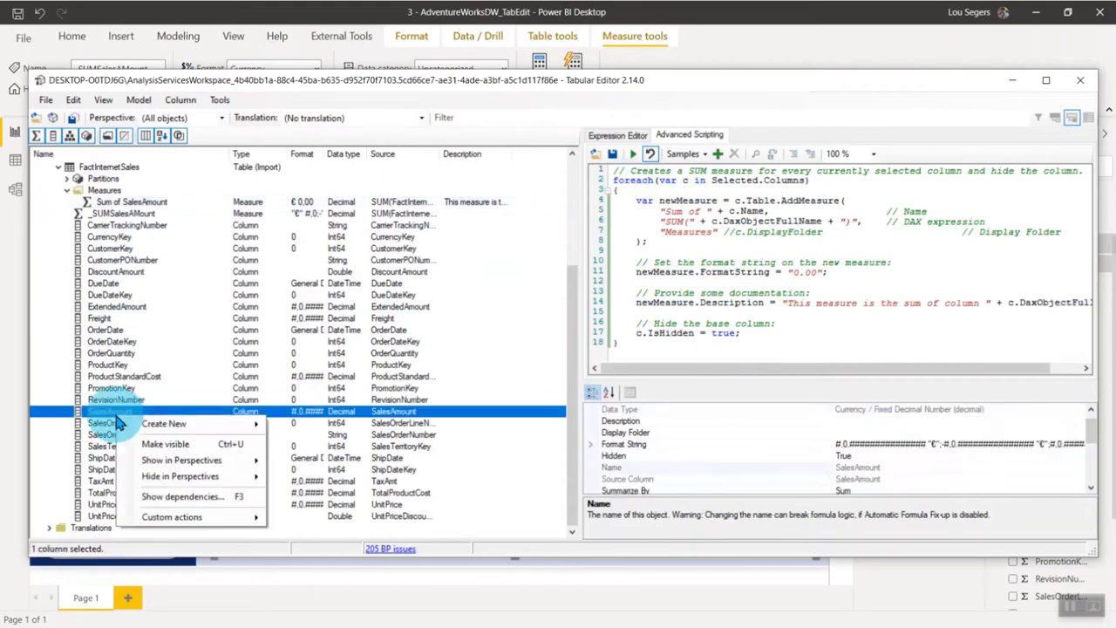
{"action": "mouse_move", "coordinate": [206, 522]}
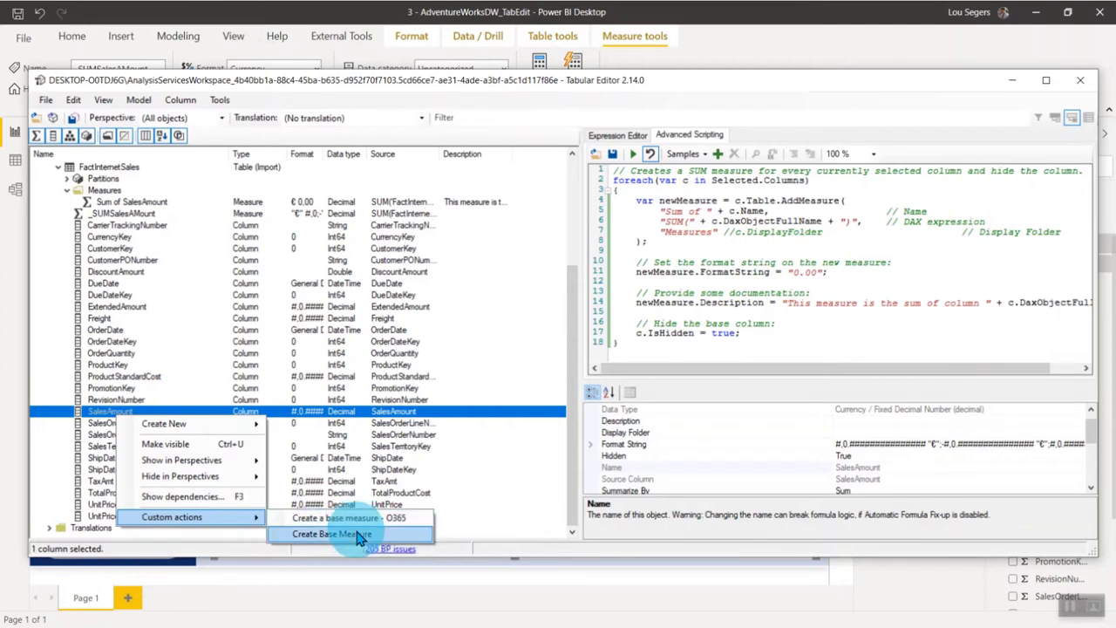
{"action": "left_click", "coordinate": [832, 235]}
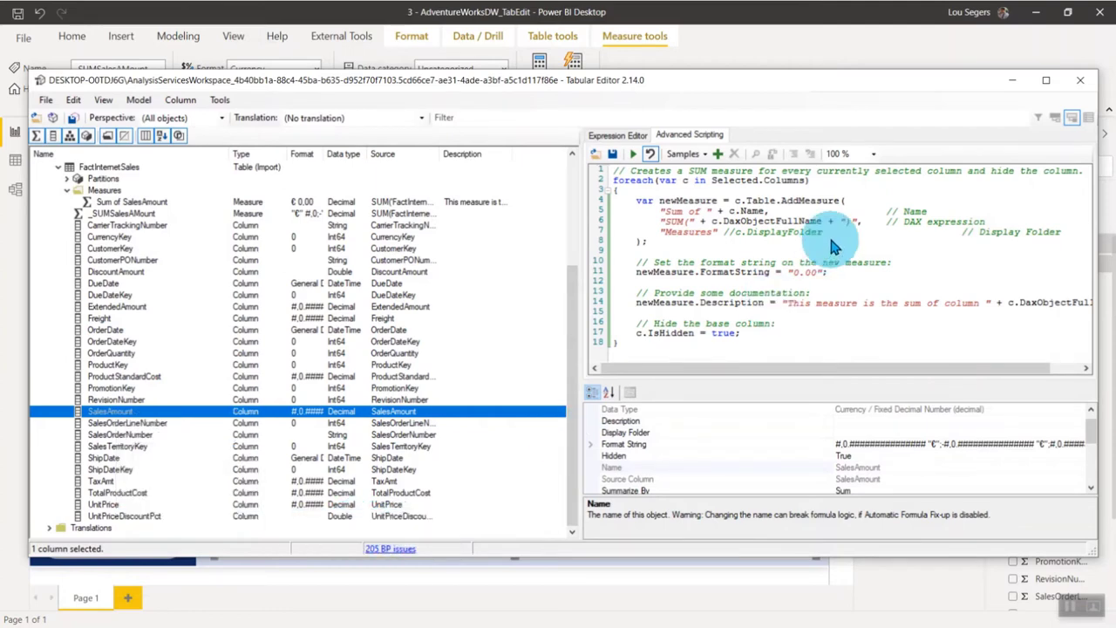
Save the script as a custom action named "This is Creating a Base Measure" for the Column context.
{"action": "left_click", "coordinate": [718, 153]}
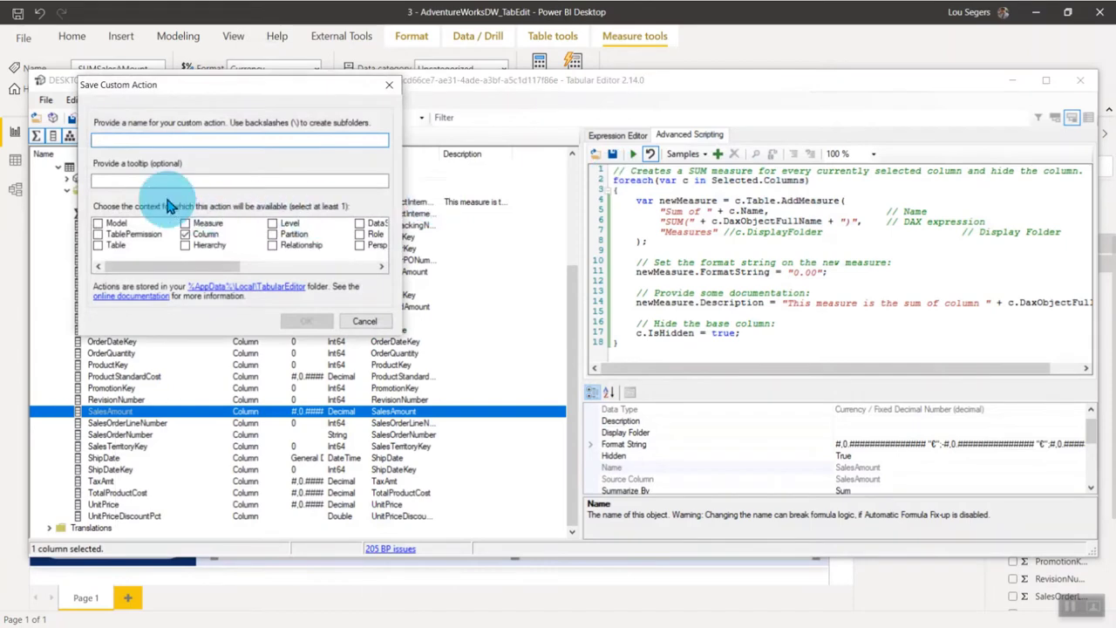
{"action": "left_click", "coordinate": [136, 142]}
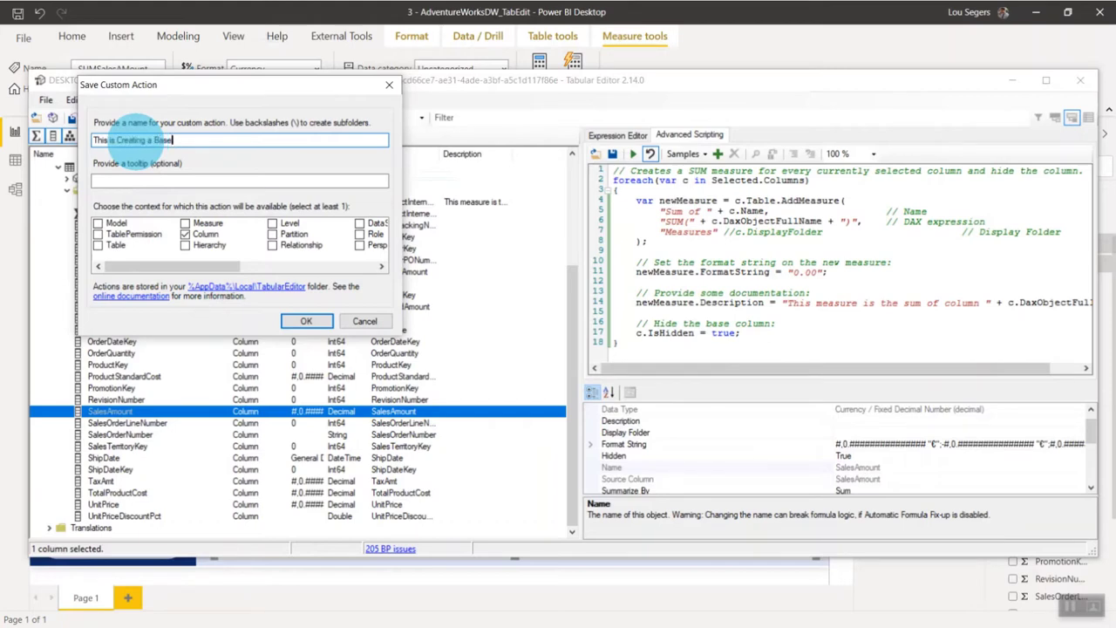
{"action": "left_click", "coordinate": [185, 236]}
{"action": "left_click", "coordinate": [302, 323]}
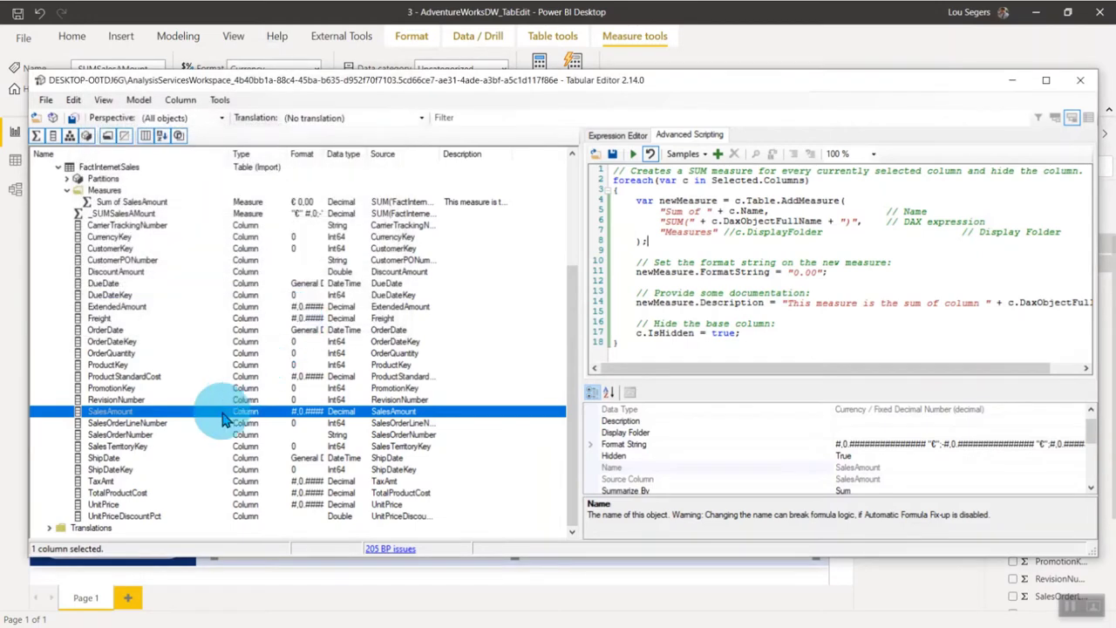
Check the SalesAmount column's custom actions for the newly saved "This is Creating a Base Measure" entry.
{"action": "right_click", "coordinate": [146, 413]}
{"action": "mouse_move", "coordinate": [279, 515]}
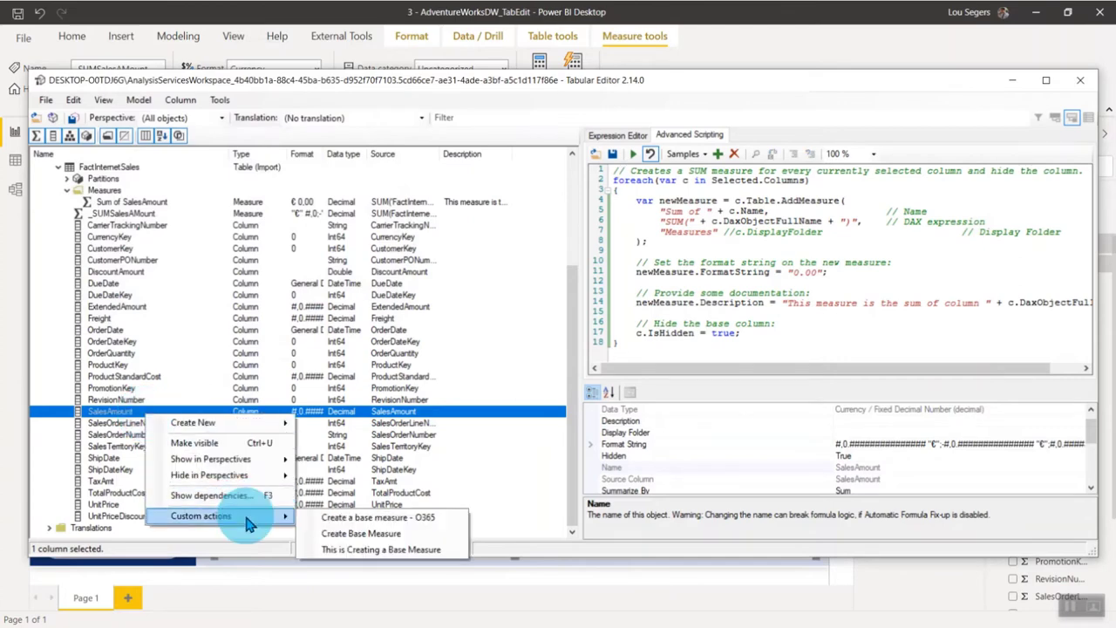
{"action": "left_click", "coordinate": [351, 553]}
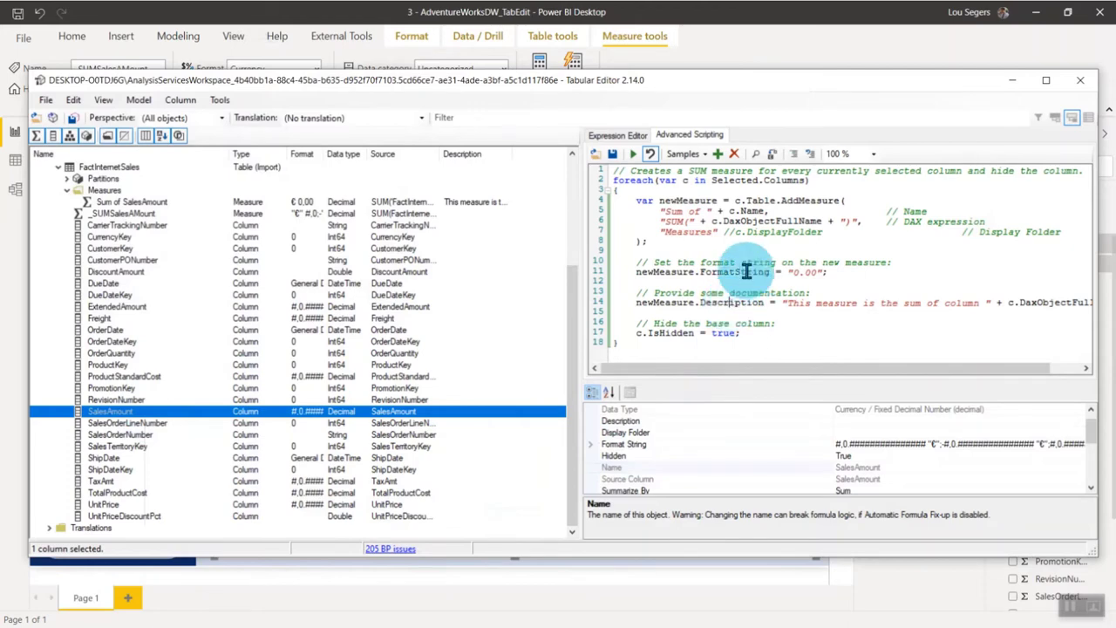
Clear the base measure script and load "Tab Editor - Create YTD Measure.csx" in its place.
{"action": "key", "text": "alt+Tab"}
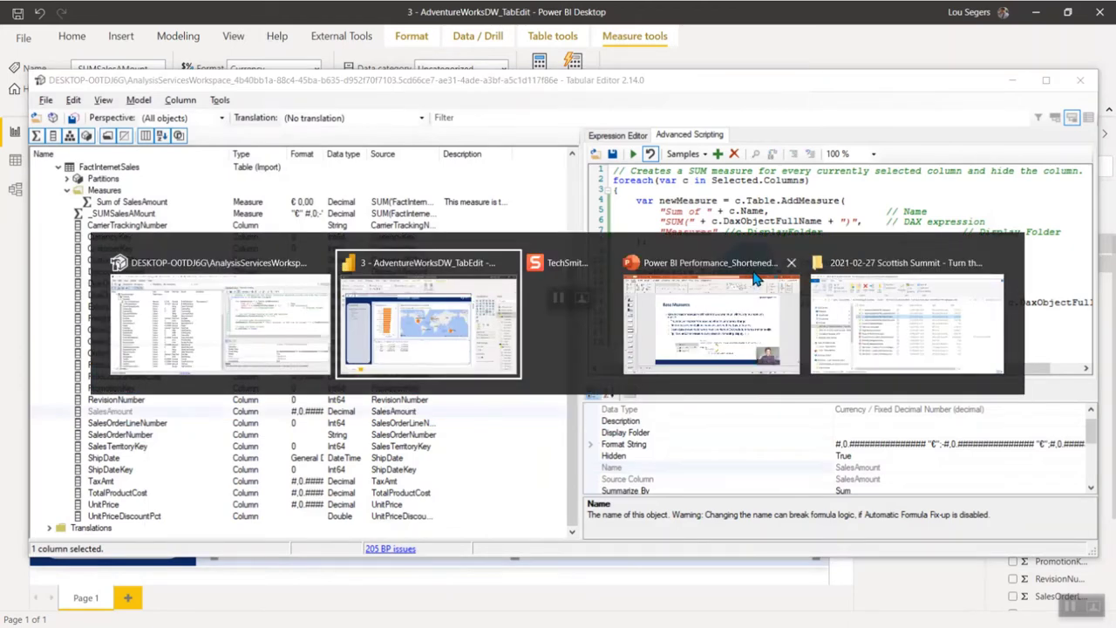
{"action": "key", "text": "alt+Tab"}
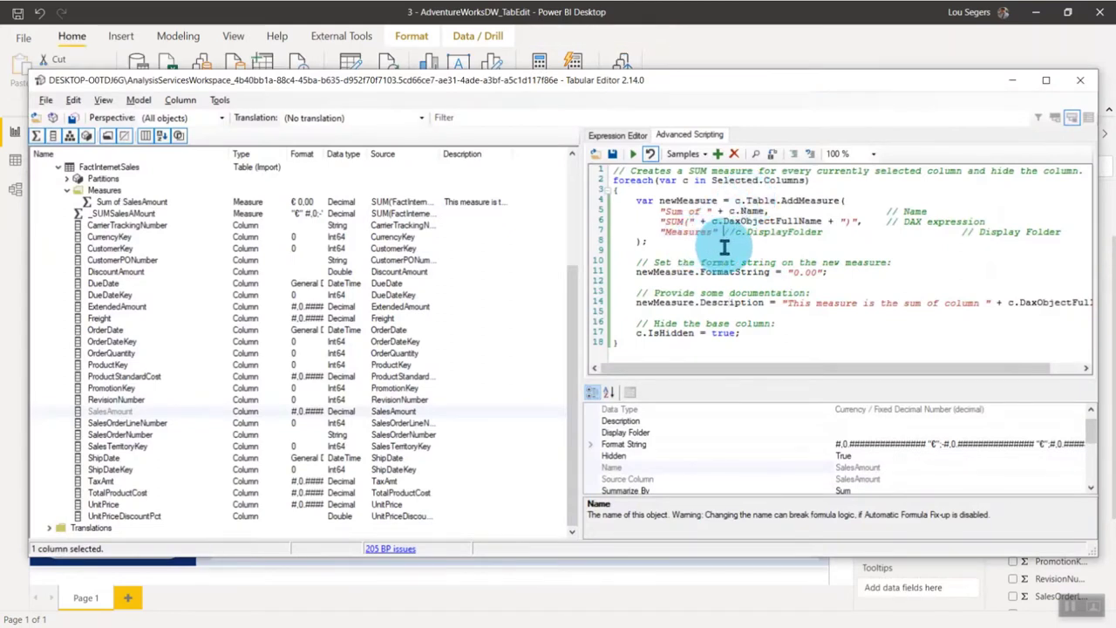
{"action": "key", "text": "ctrl+a"}
{"action": "key", "text": "Delete"}
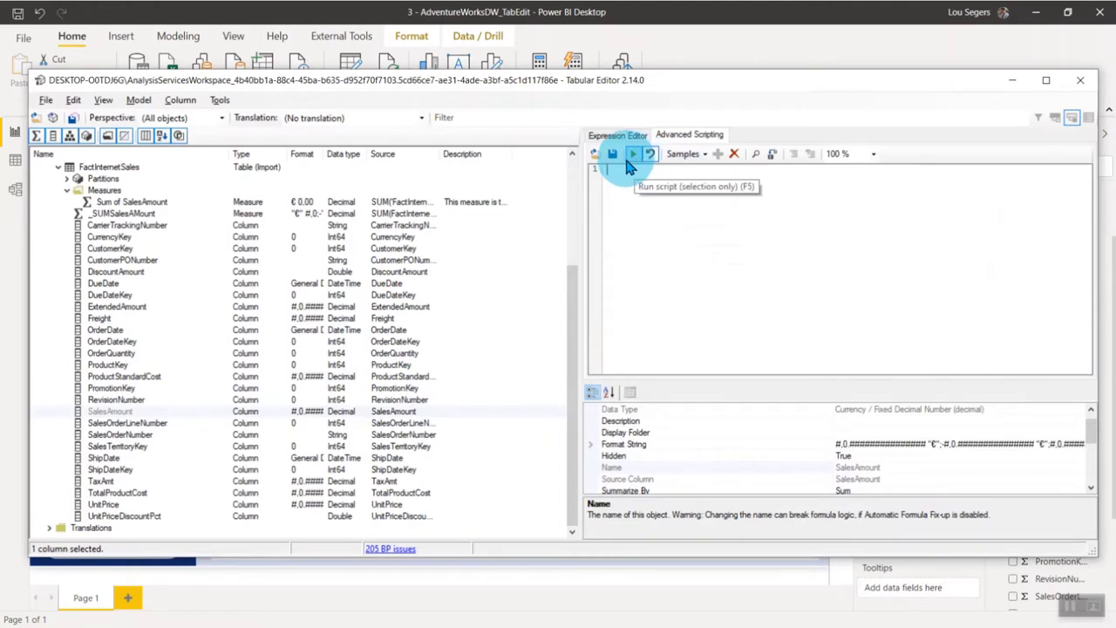
{"action": "left_click", "coordinate": [596, 164]}
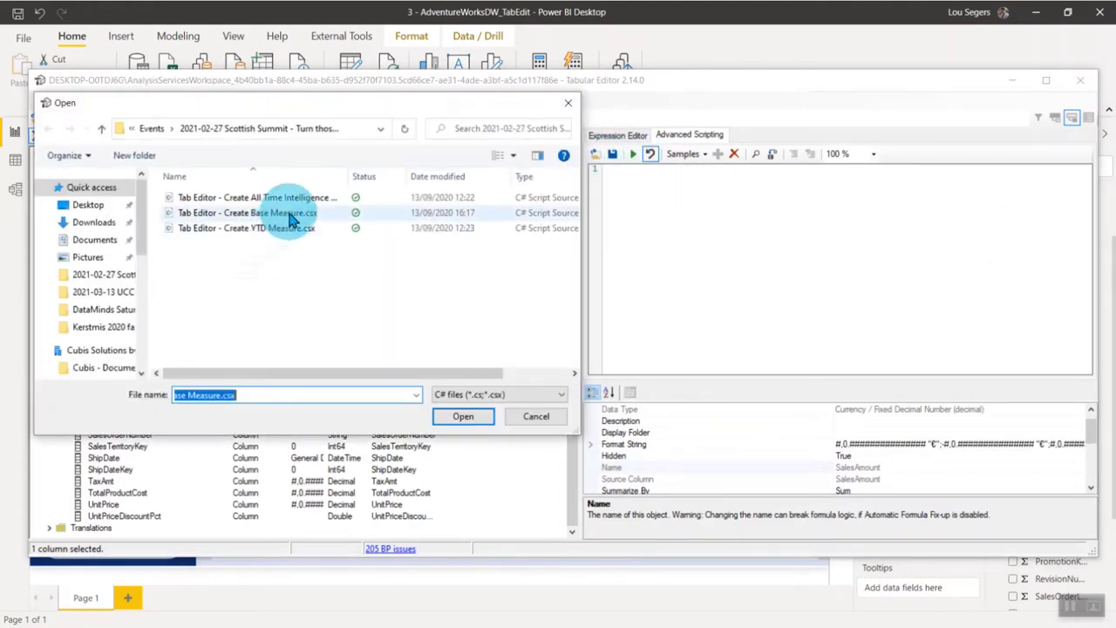
{"action": "left_click", "coordinate": [292, 232]}
{"action": "left_click", "coordinate": [462, 416]}
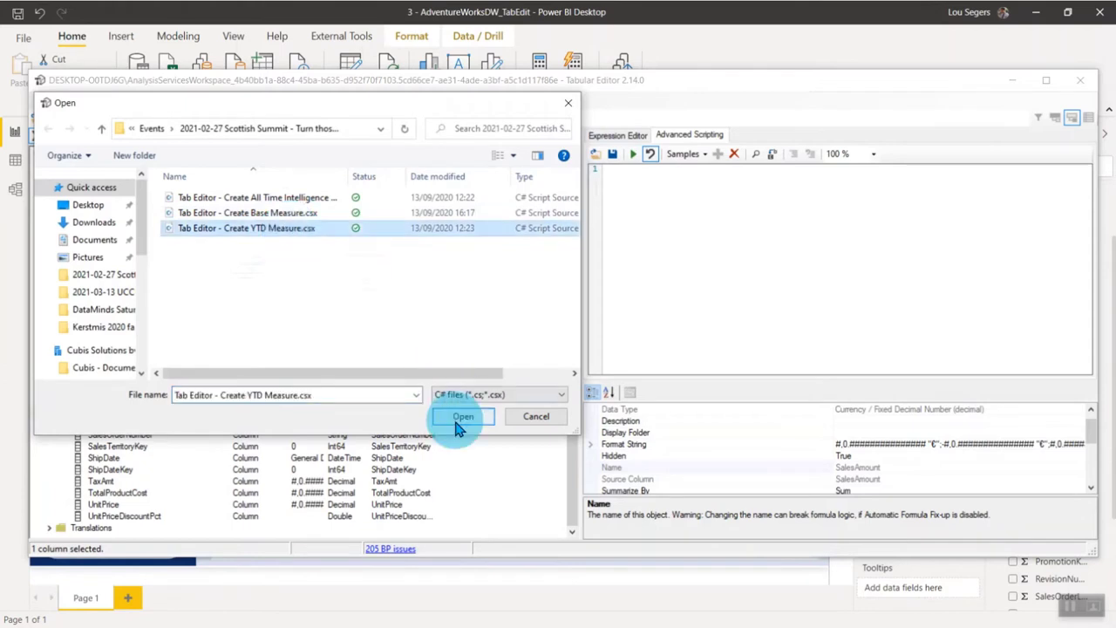
Examine the TOTALYTD script, including its loop over Selected.Measures.
{"action": "left_click_drag", "start_coordinate": [642, 240], "coordinate": [608, 183]}
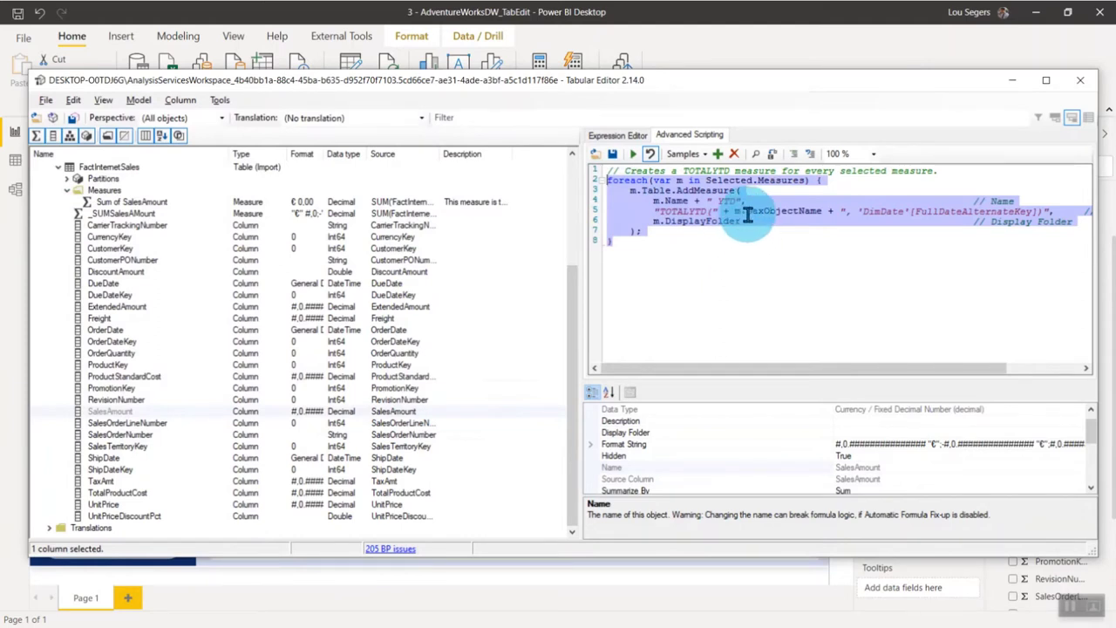
{"action": "left_click", "coordinate": [702, 234]}
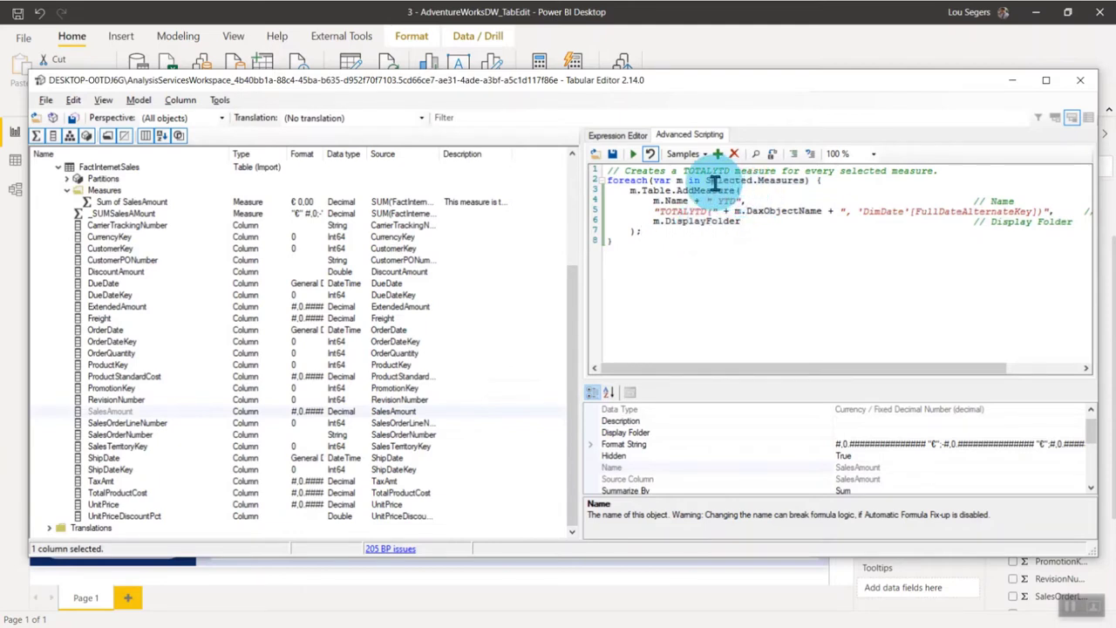
{"action": "left_click_drag", "start_coordinate": [708, 181], "coordinate": [795, 181]}
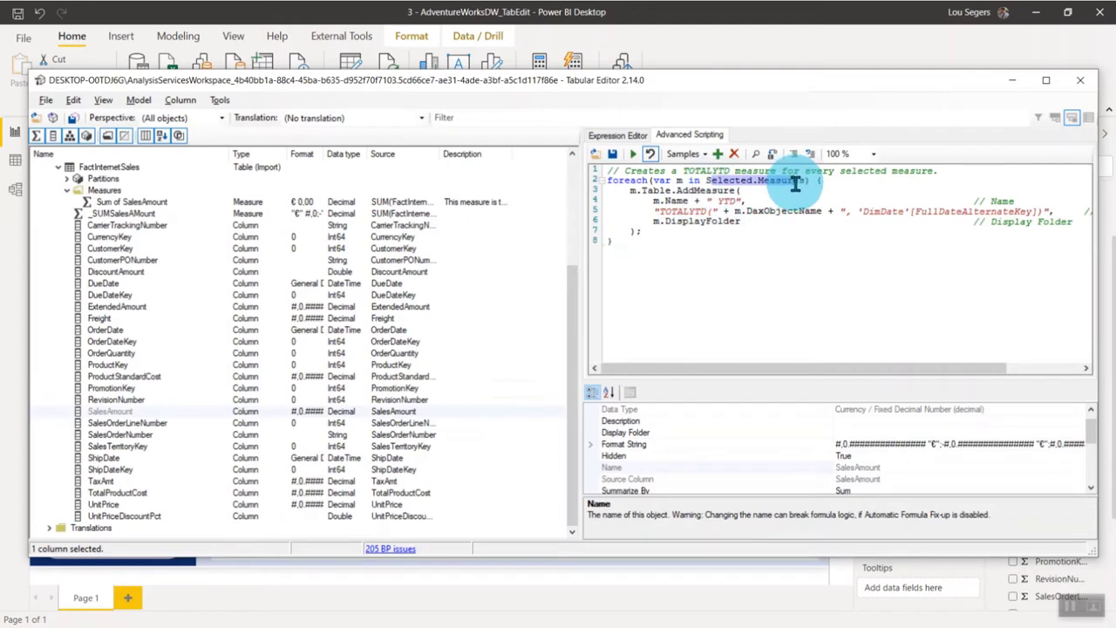
Save the YTD script as a custom action named "This is Creating a YTD Measure", available only for the Measure context.
{"action": "left_click", "coordinate": [718, 154]}
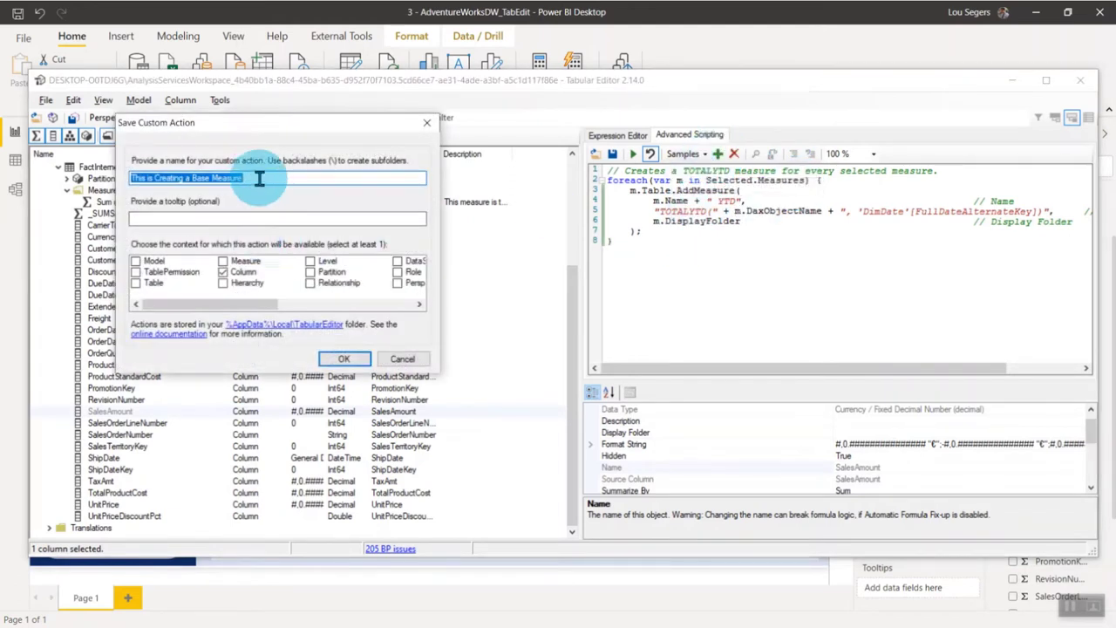
{"action": "left_click", "coordinate": [206, 179]}
{"action": "left_click_drag", "start_coordinate": [191, 179], "coordinate": [386, 199]}
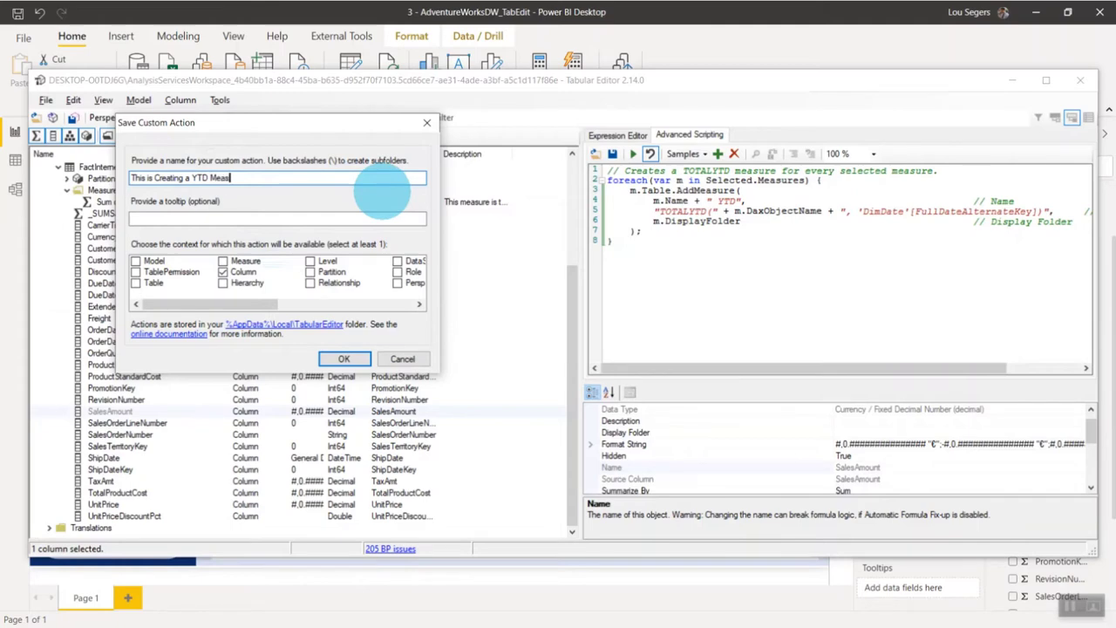
{"action": "left_click", "coordinate": [224, 273]}
{"action": "left_click", "coordinate": [224, 261]}
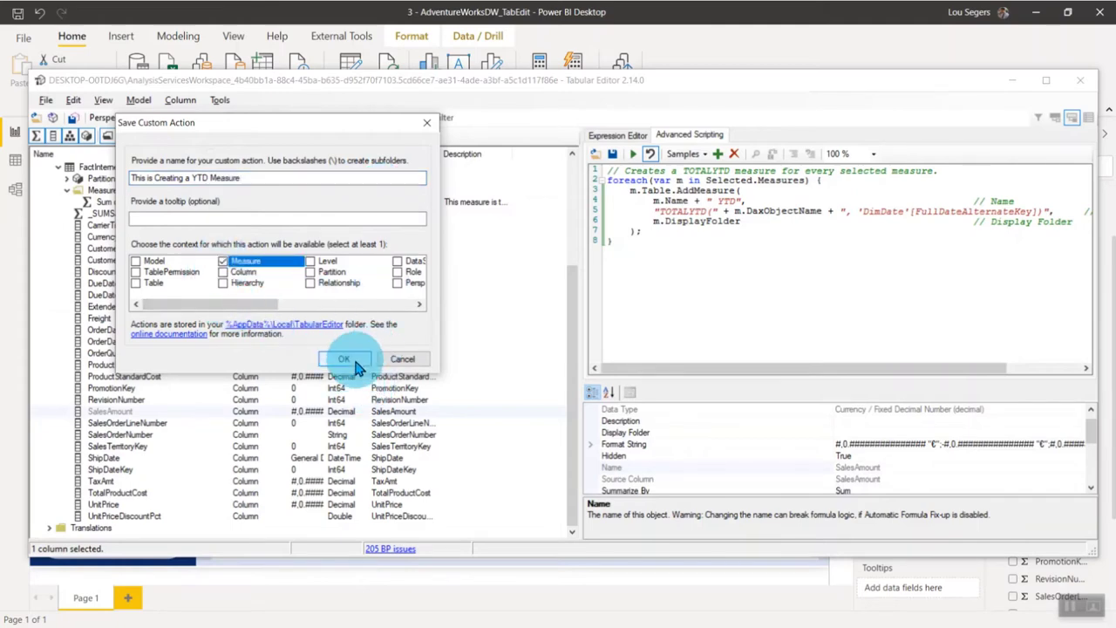
{"action": "left_click", "coordinate": [343, 358]}
Run the "This is Creating a YTD Measure" custom action on Sum of SalesAmount and save the changes to the connected model.
{"action": "left_click", "coordinate": [119, 205]}
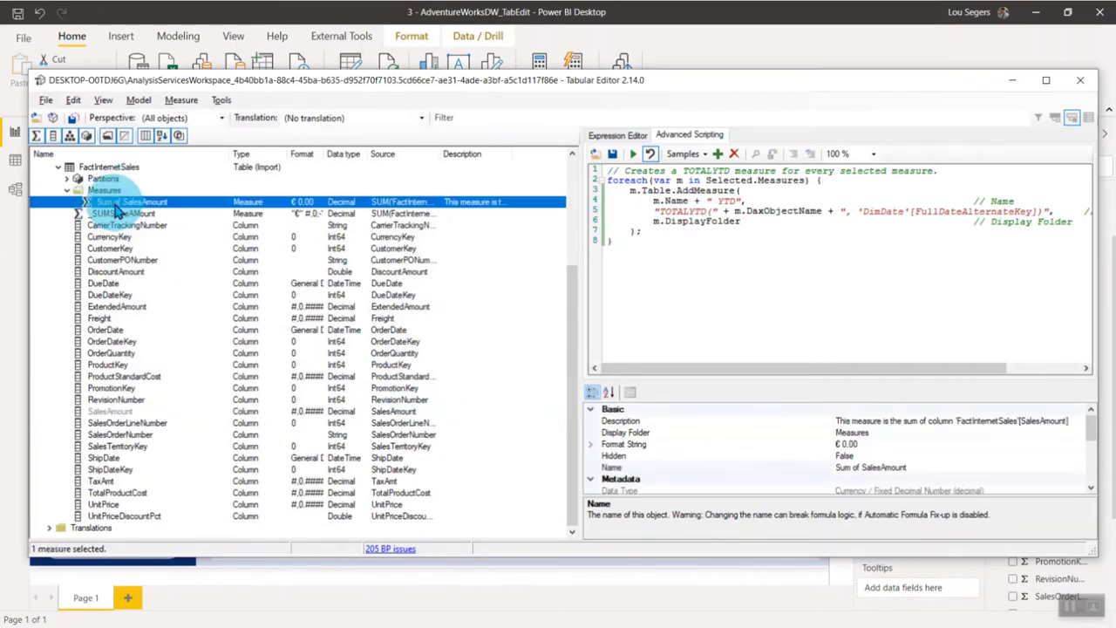
{"action": "right_click", "coordinate": [129, 209]}
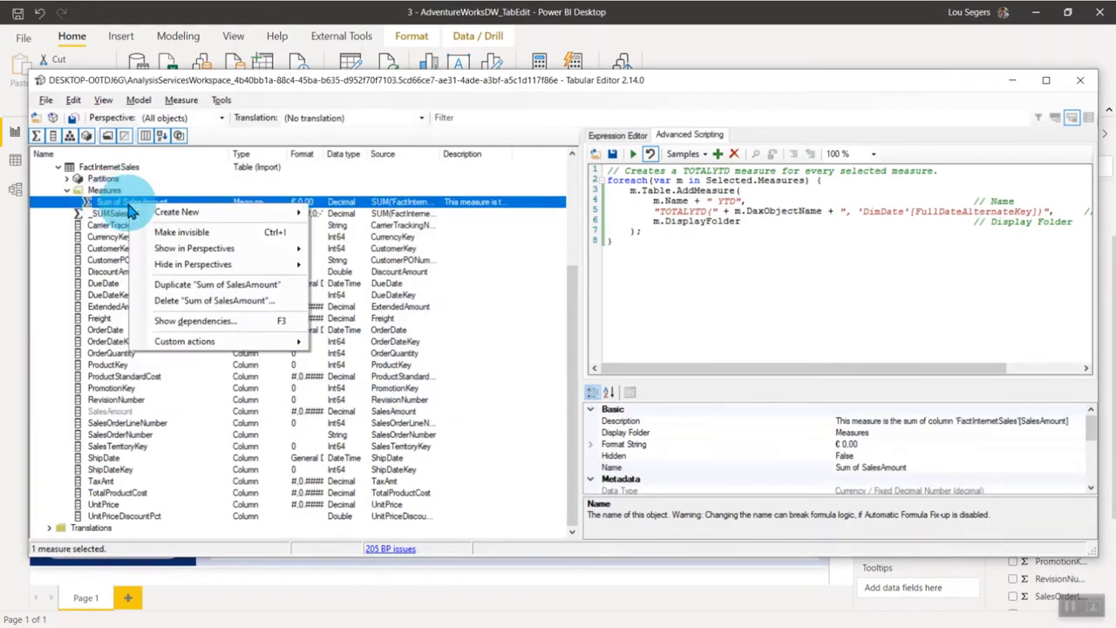
{"action": "mouse_move", "coordinate": [217, 345]}
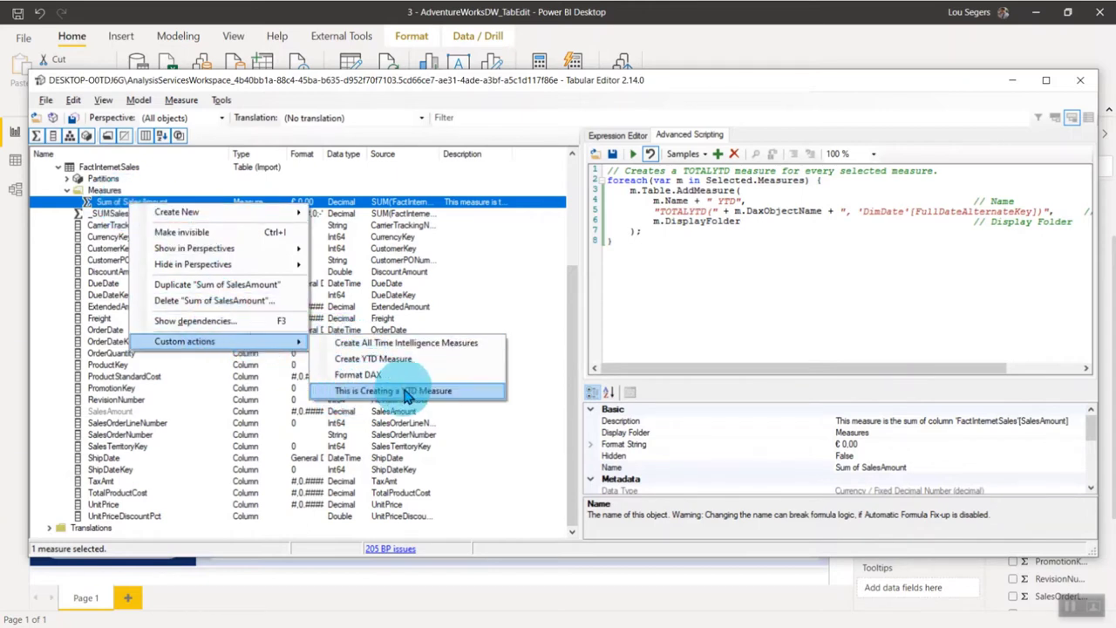
{"action": "left_click", "coordinate": [441, 392]}
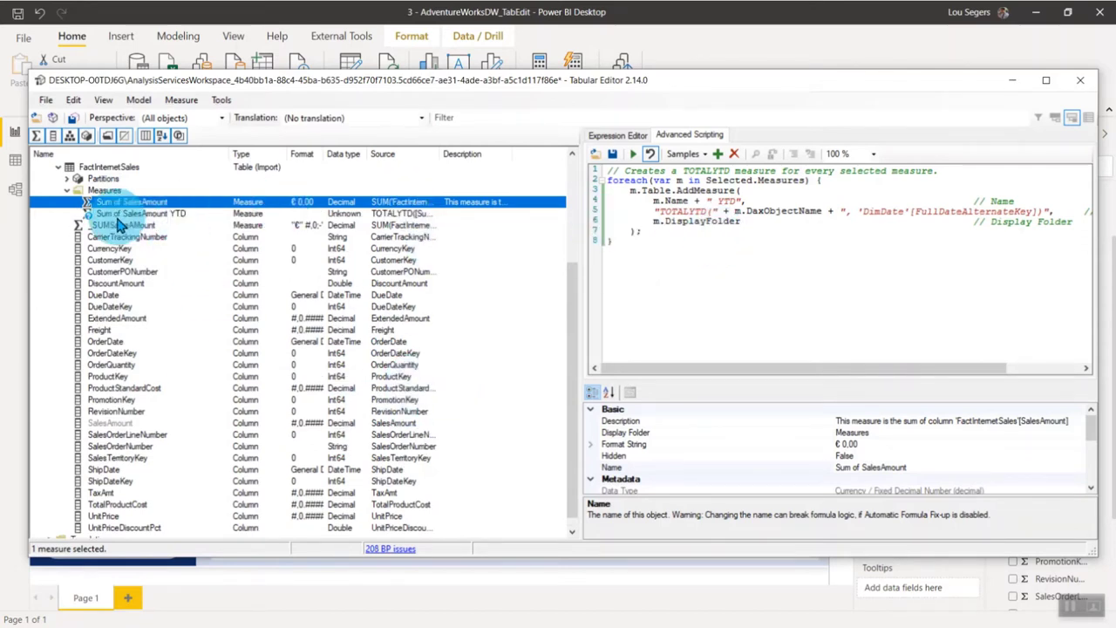
{"action": "left_click", "coordinate": [115, 217]}
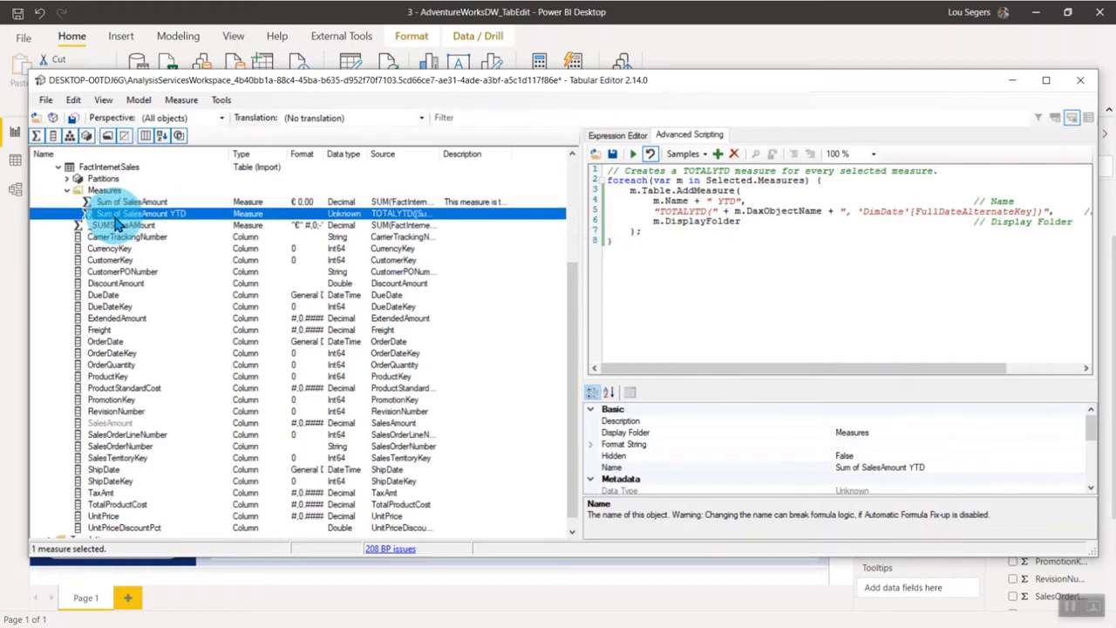
{"action": "left_click", "coordinate": [73, 117]}
Switch to Power BI Desktop and add Sum of SalesAmount YTD from the Measures folder to the CalendarYear table visual.
{"action": "left_click", "coordinate": [262, 25]}
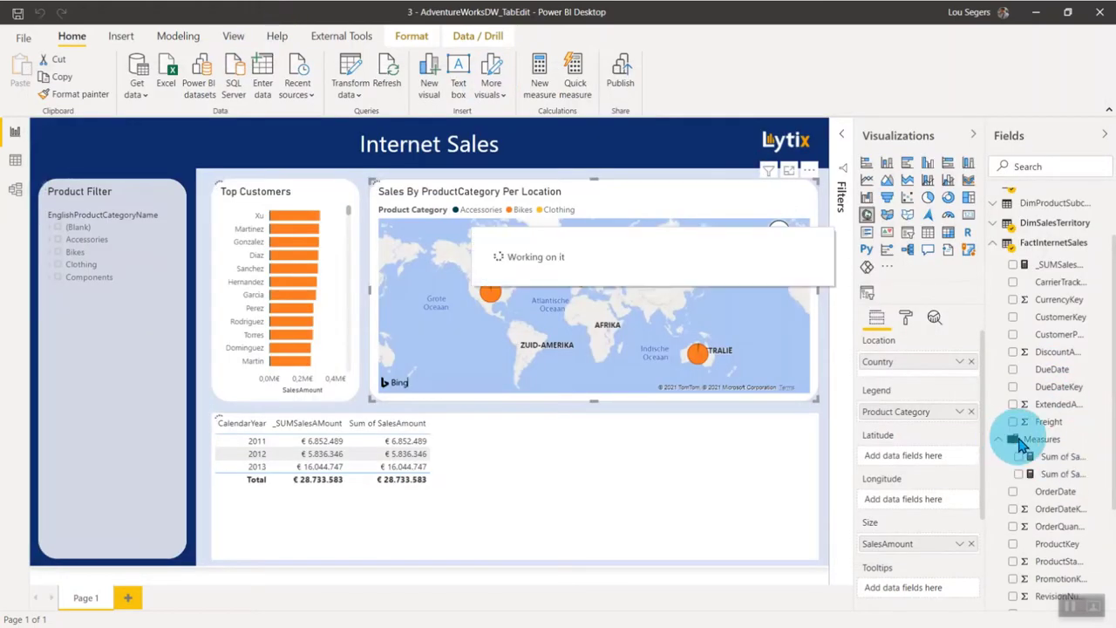
{"action": "left_click", "coordinate": [668, 473]}
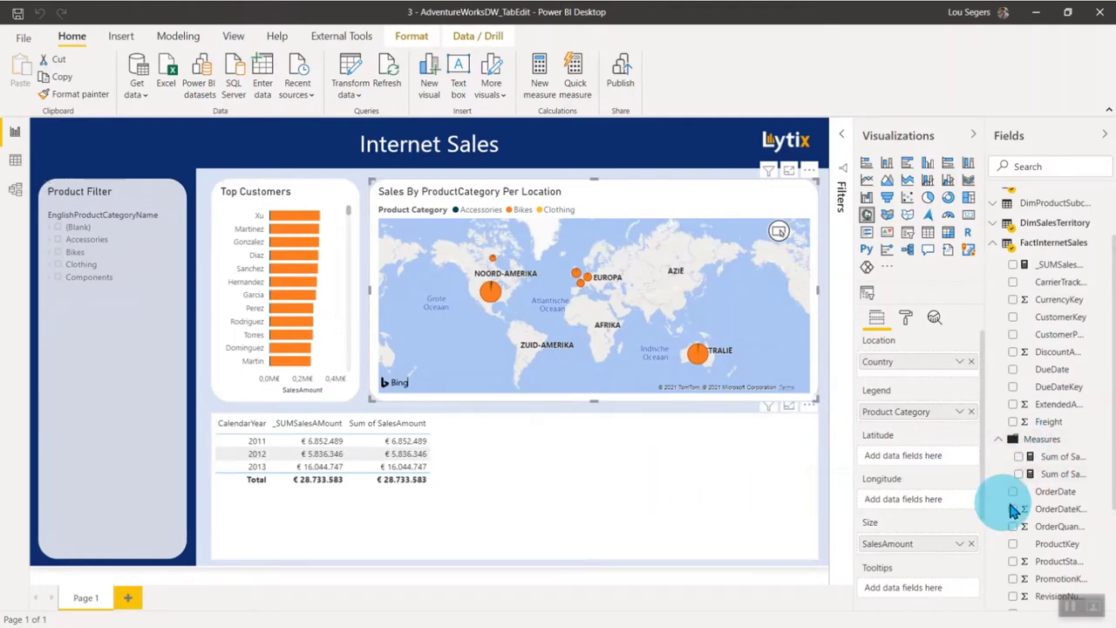
{"action": "left_click", "coordinate": [1018, 476]}
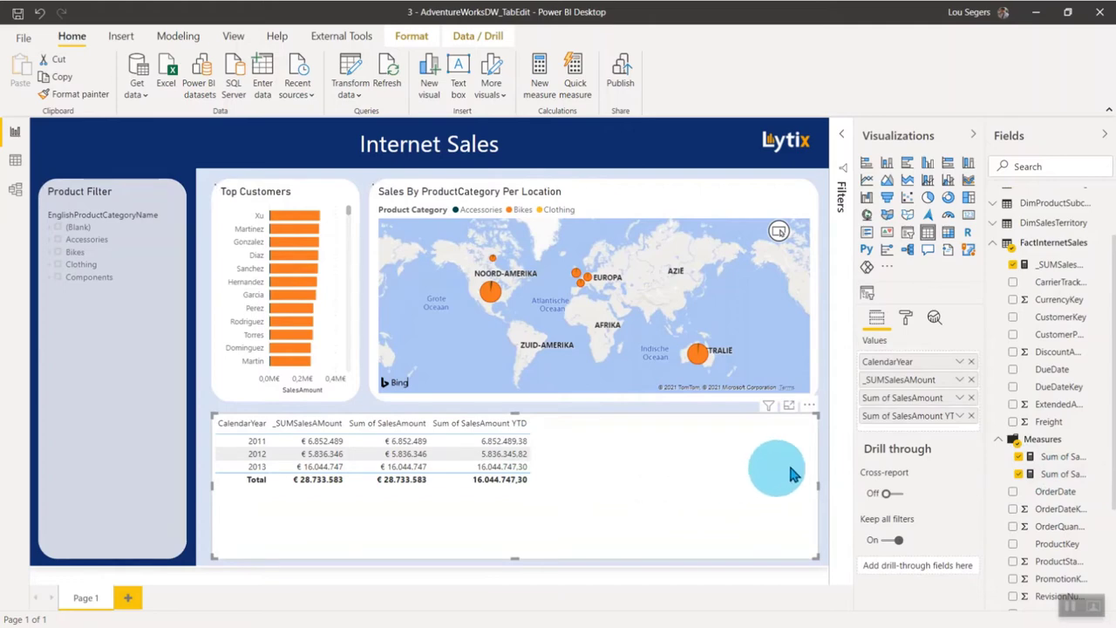
Add EnglishMonthName from DimDate to the table visual, place it directly after CalendarYear and check the monthly YTD rows.
{"action": "scroll", "coordinate": [1065, 297], "scroll_direction": "up", "scroll_amount": 3}
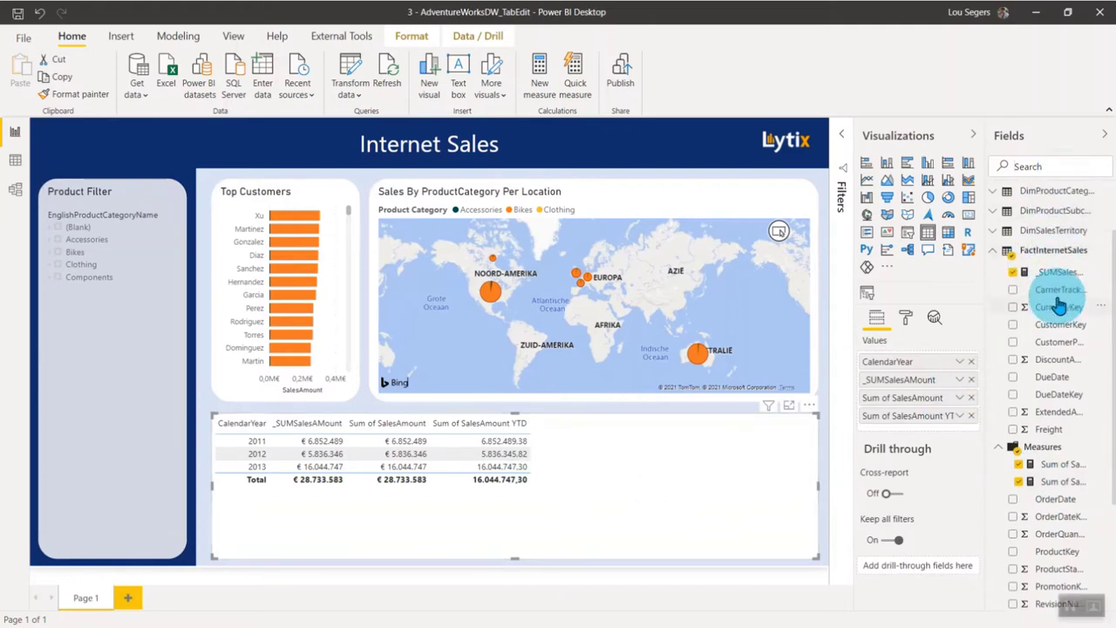
{"action": "left_click", "coordinate": [999, 219]}
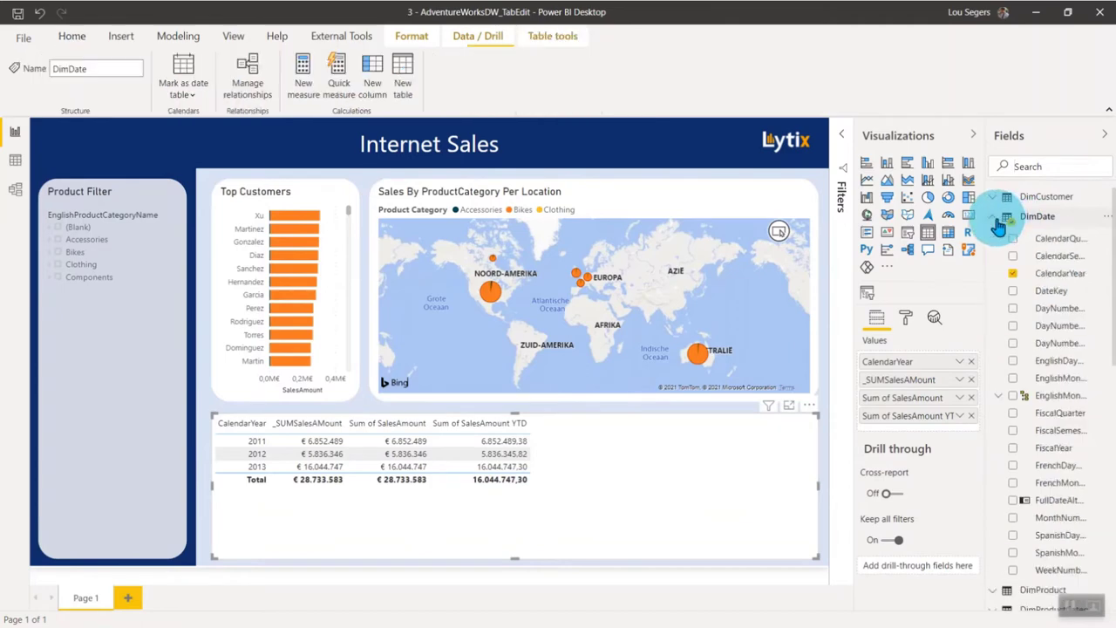
{"action": "scroll", "coordinate": [1026, 331], "scroll_direction": "down", "scroll_amount": 2}
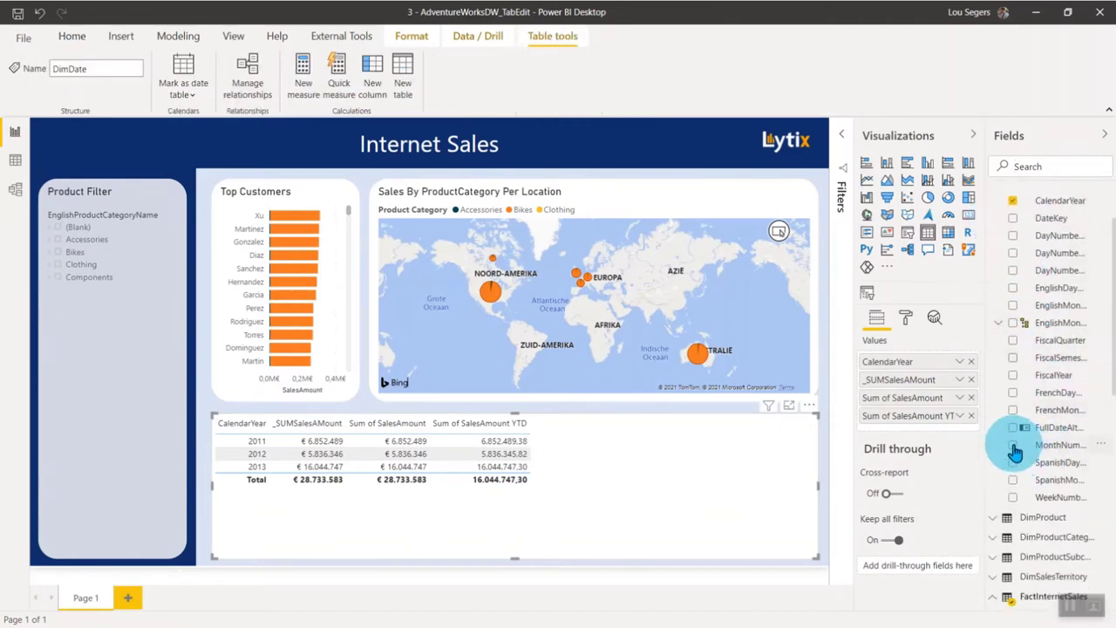
{"action": "left_click", "coordinate": [1013, 307]}
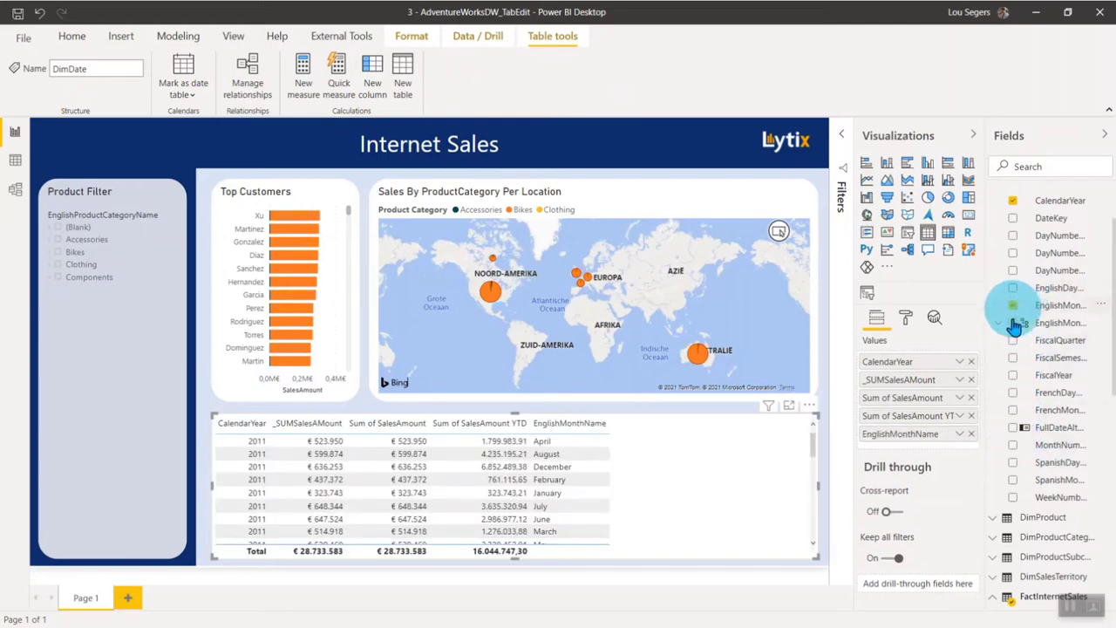
{"action": "left_click_drag", "start_coordinate": [916, 434], "coordinate": [922, 378]}
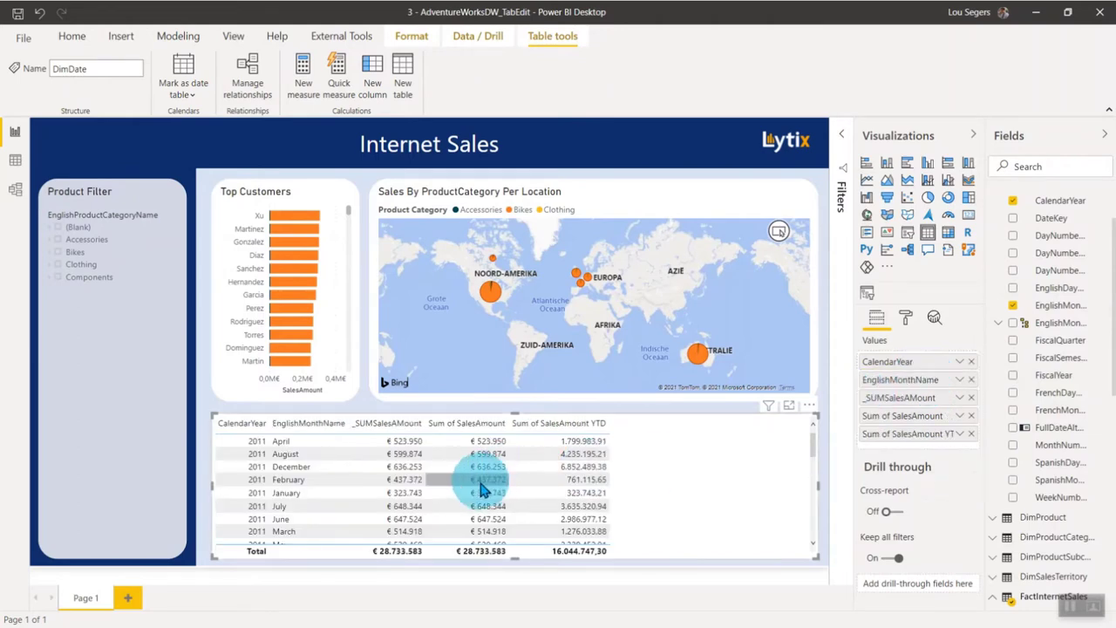
{"action": "scroll", "coordinate": [480, 489], "scroll_direction": "down", "scroll_amount": 3}
{"action": "scroll", "coordinate": [361, 479], "scroll_direction": "up", "scroll_amount": 3}
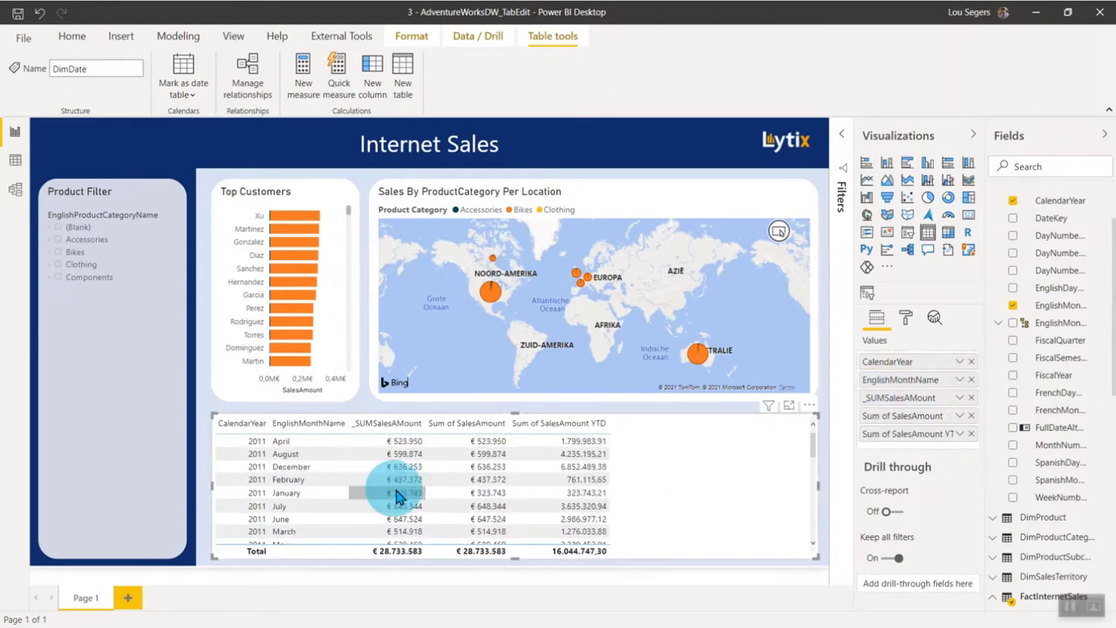
In the DimDate table data, set the EnglishMonthName column to sort by MonthNumberOfYear.
{"action": "left_click", "coordinate": [17, 165]}
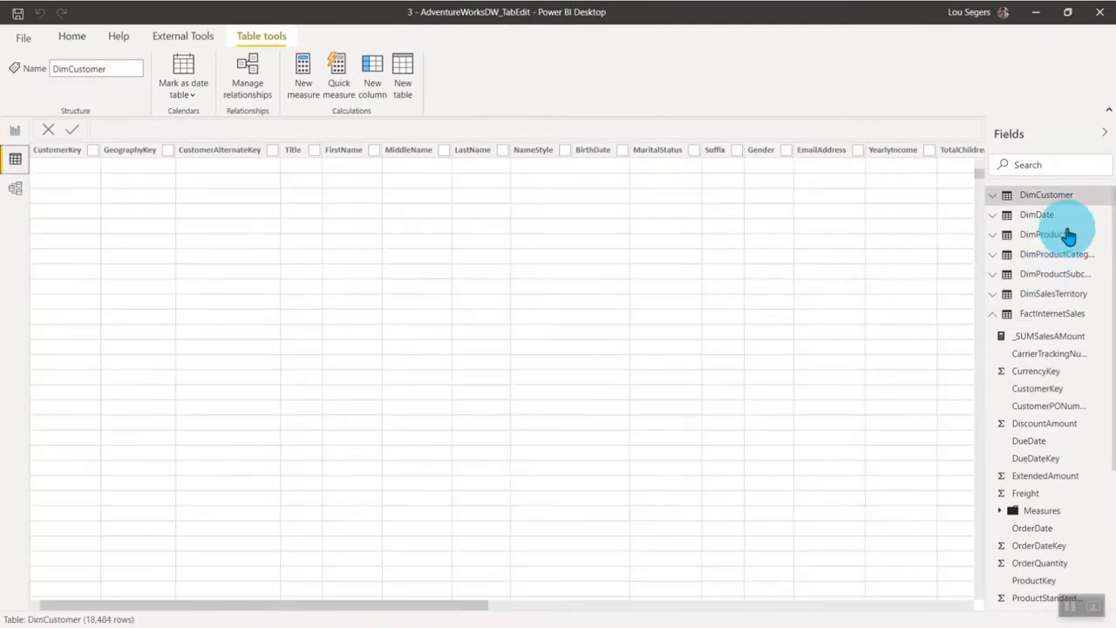
{"action": "left_click", "coordinate": [1038, 215]}
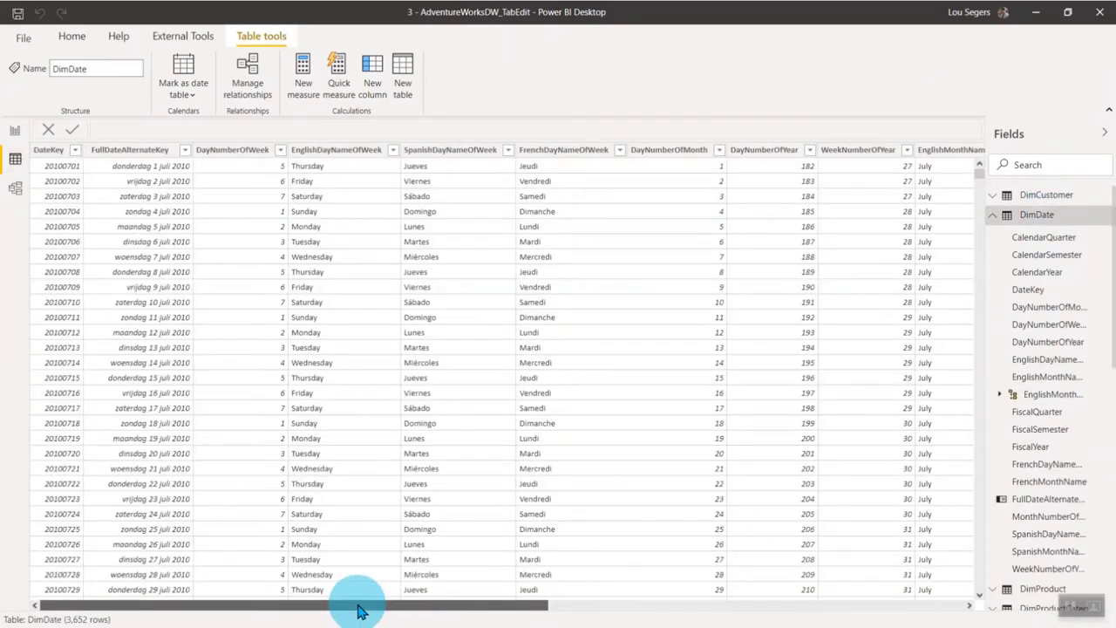
{"action": "left_click_drag", "start_coordinate": [360, 610], "coordinate": [640, 617]}
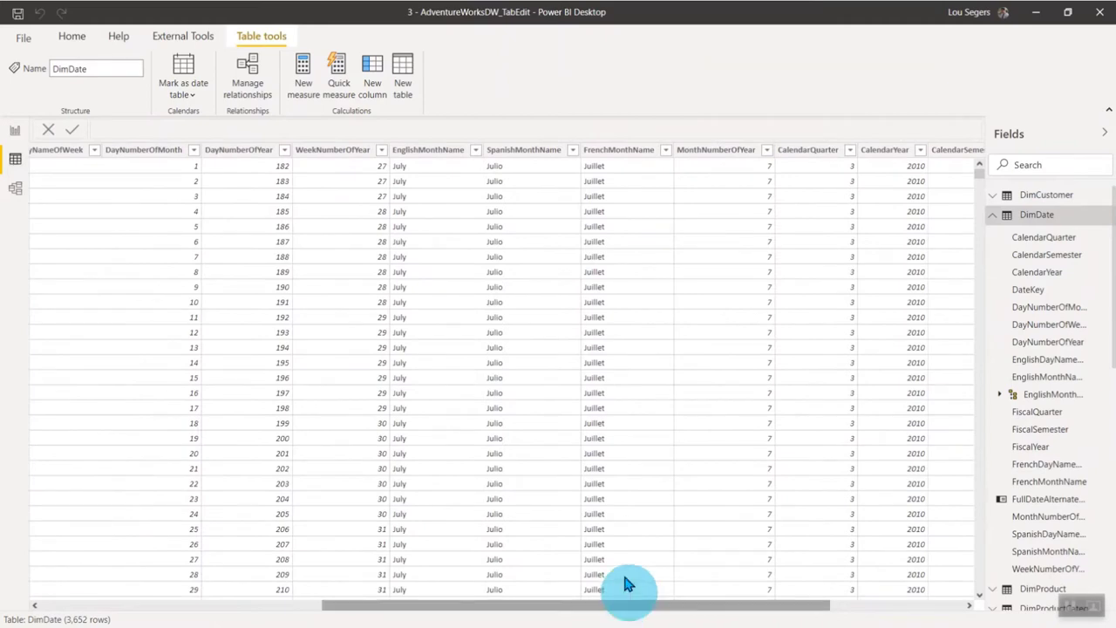
{"action": "left_click", "coordinate": [476, 151]}
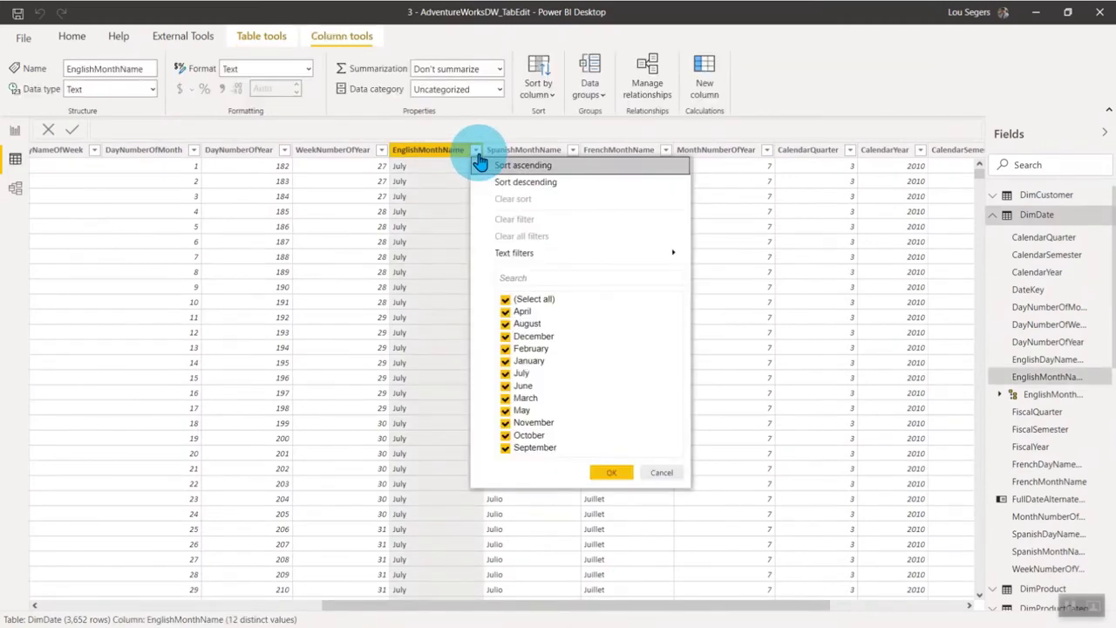
{"action": "left_click", "coordinate": [538, 87]}
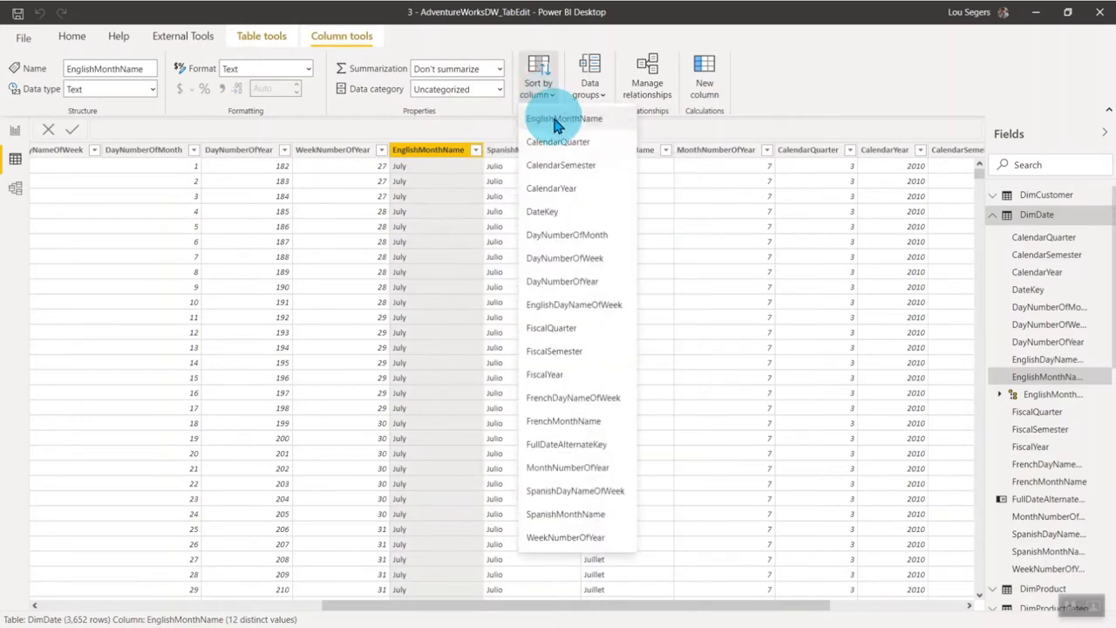
{"action": "left_click", "coordinate": [568, 467]}
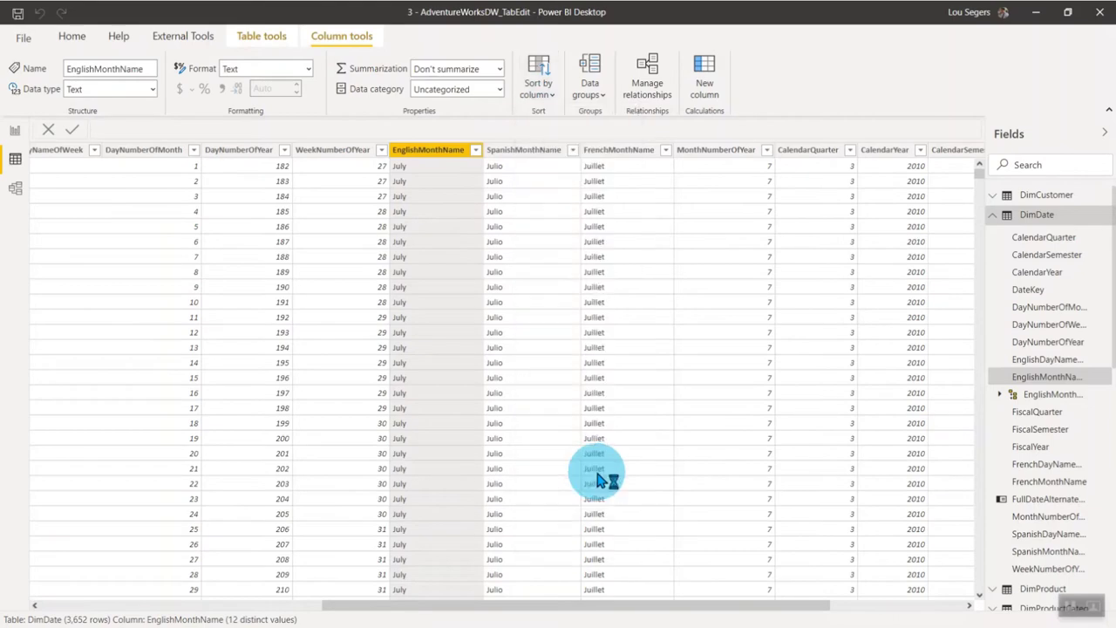
Return to the report page and check the month order and YTD values across the years in the table visual.
{"action": "left_click", "coordinate": [15, 133]}
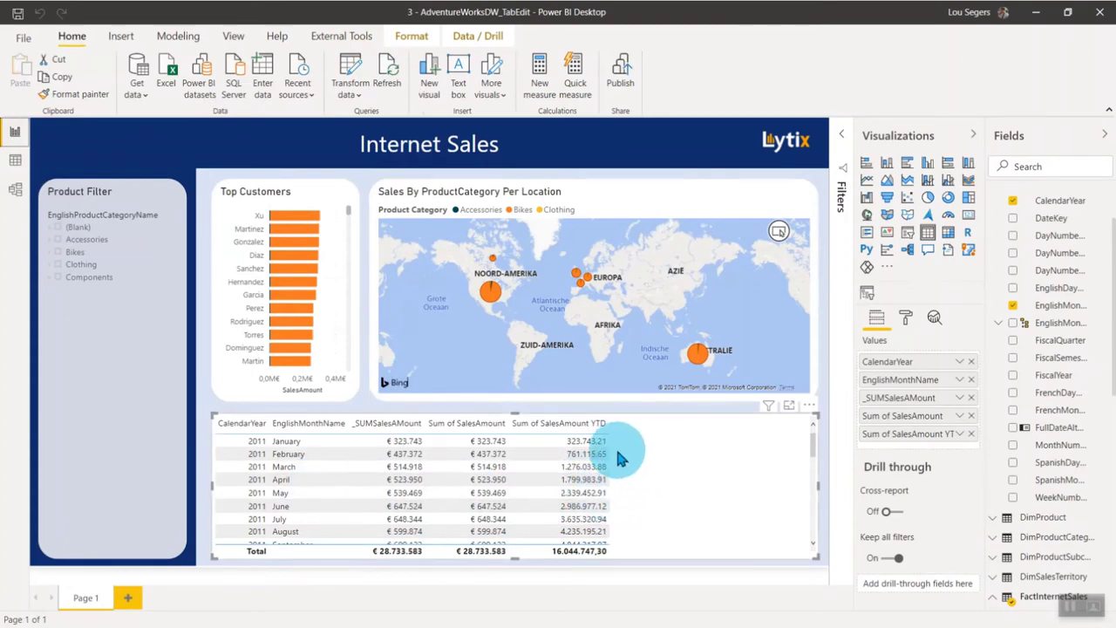
{"action": "scroll", "coordinate": [619, 476], "scroll_direction": "down", "scroll_amount": 5}
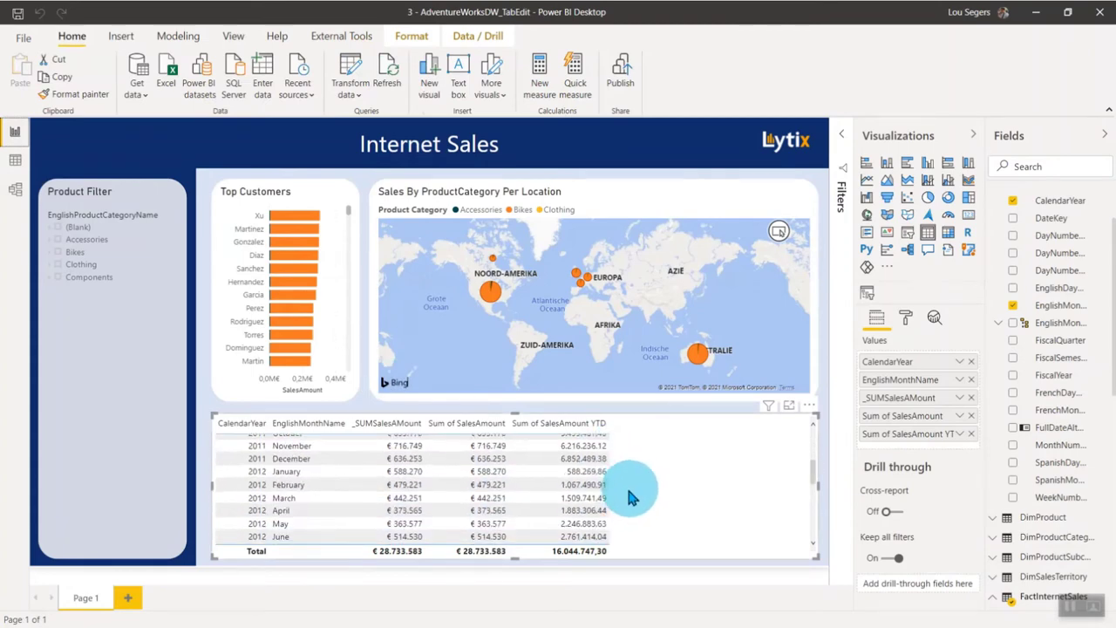
{"action": "scroll", "coordinate": [623, 501], "scroll_direction": "down", "scroll_amount": 2}
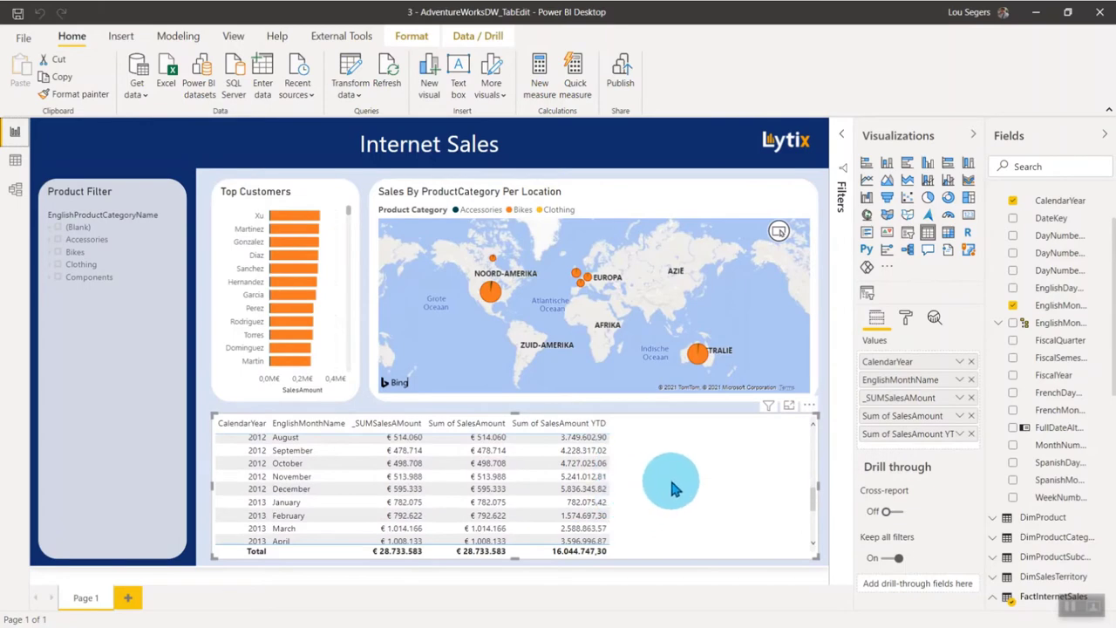
Switch to Tabular Editor, select Sum of SalesAmount and load the script file "Tab Editor - Create All Time Intelligence Measures.csx".
{"action": "key", "text": "alt+Tab"}
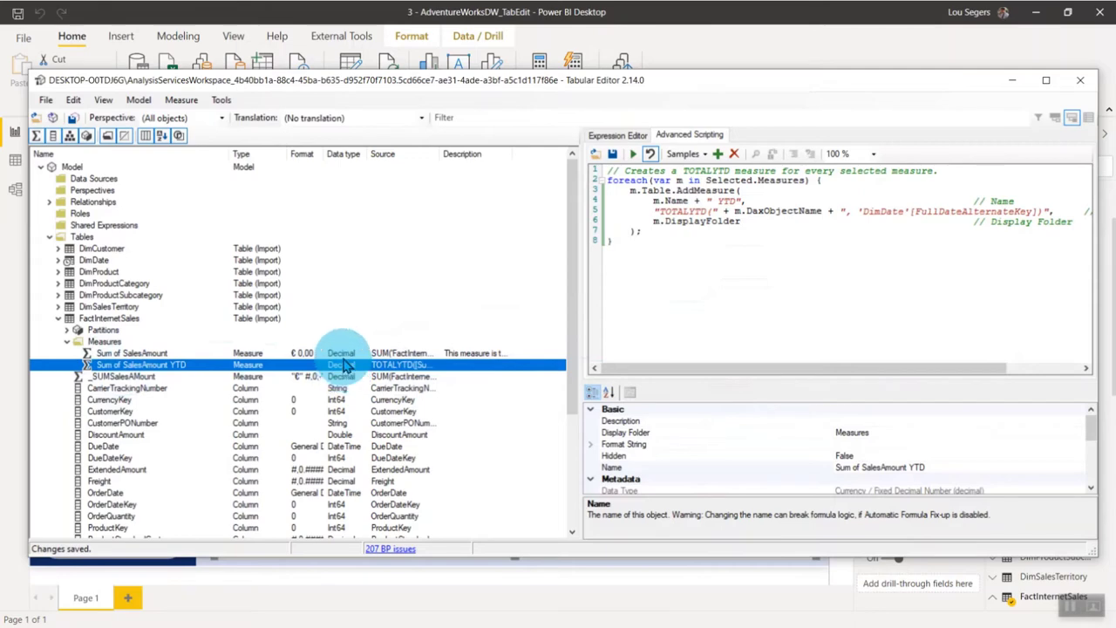
{"action": "left_click", "coordinate": [292, 353]}
{"action": "key", "text": "alt+Tab"}
{"action": "key", "text": "alt+Tab"}
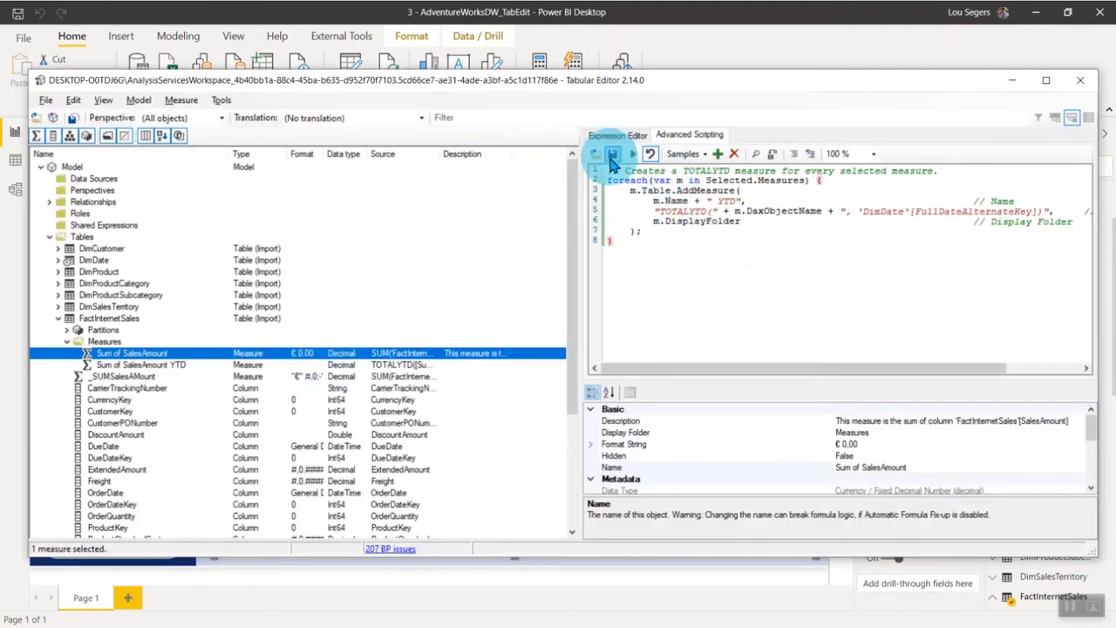
{"action": "left_click", "coordinate": [595, 153]}
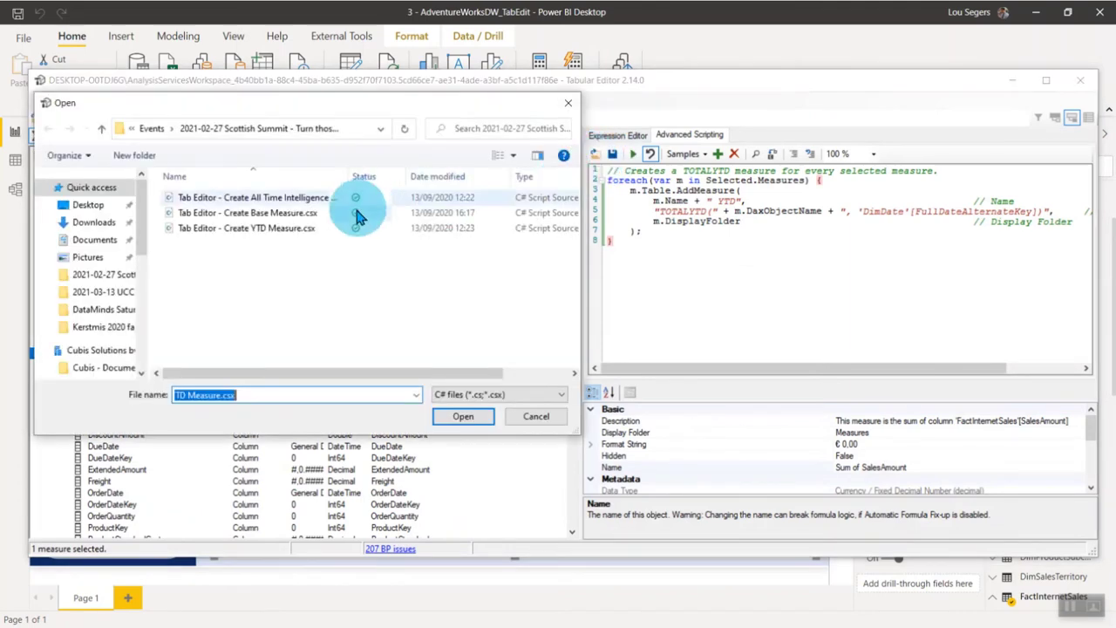
{"action": "left_click", "coordinate": [235, 198]}
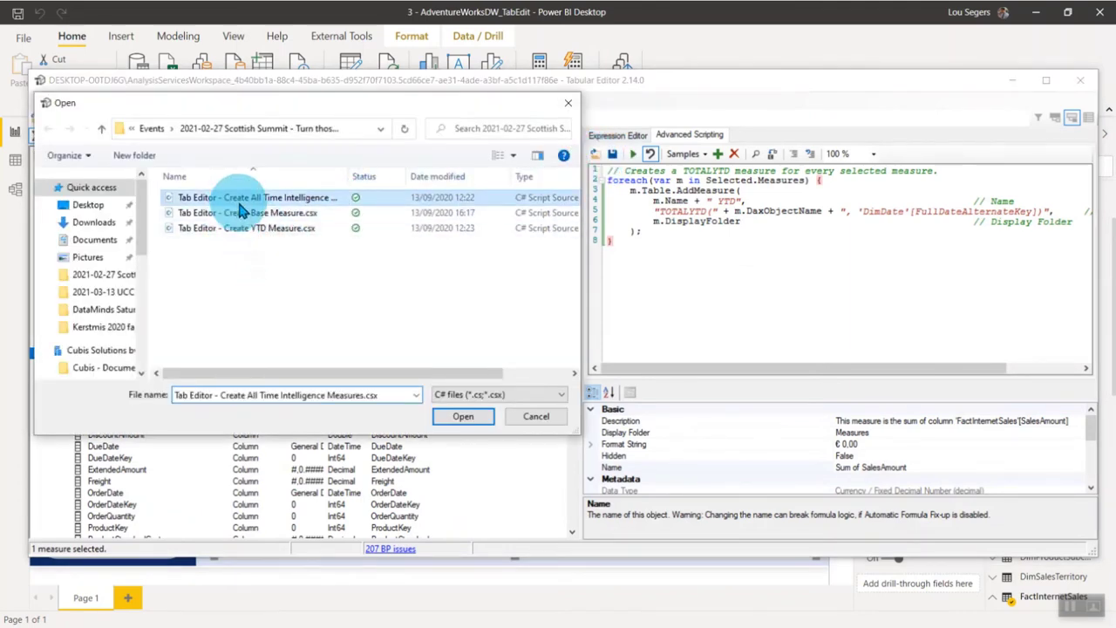
{"action": "left_click", "coordinate": [461, 417]}
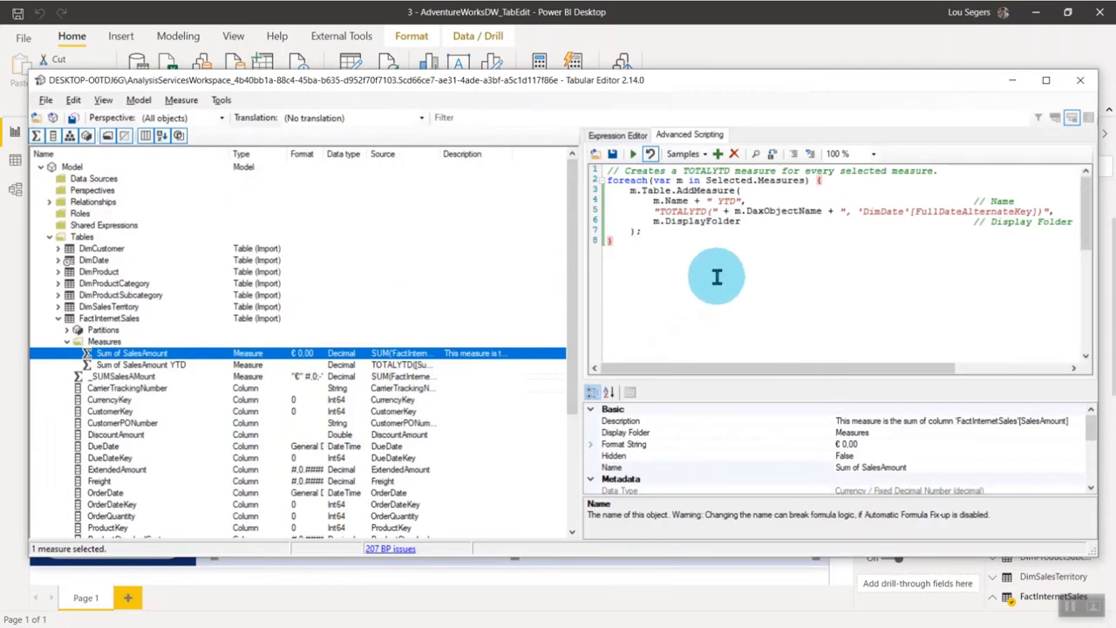
{"action": "left_click", "coordinate": [835, 279]}
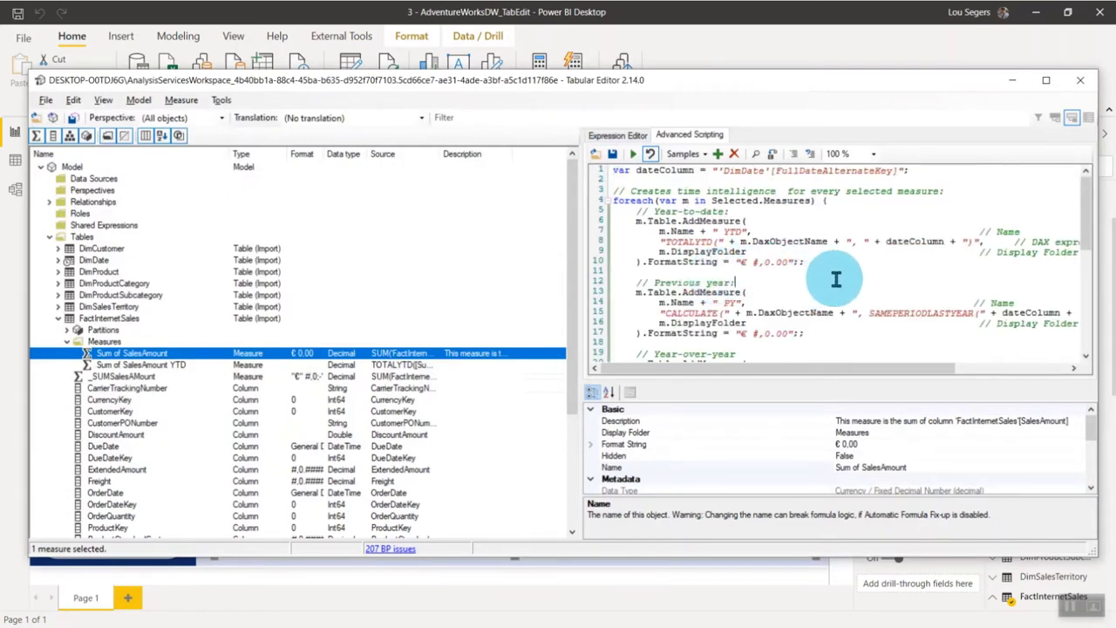
Save the time intelligence script as a custom action named "This is Creating all TimeIntelligence Measures", available only for the Measure context.
{"action": "left_click", "coordinate": [127, 356]}
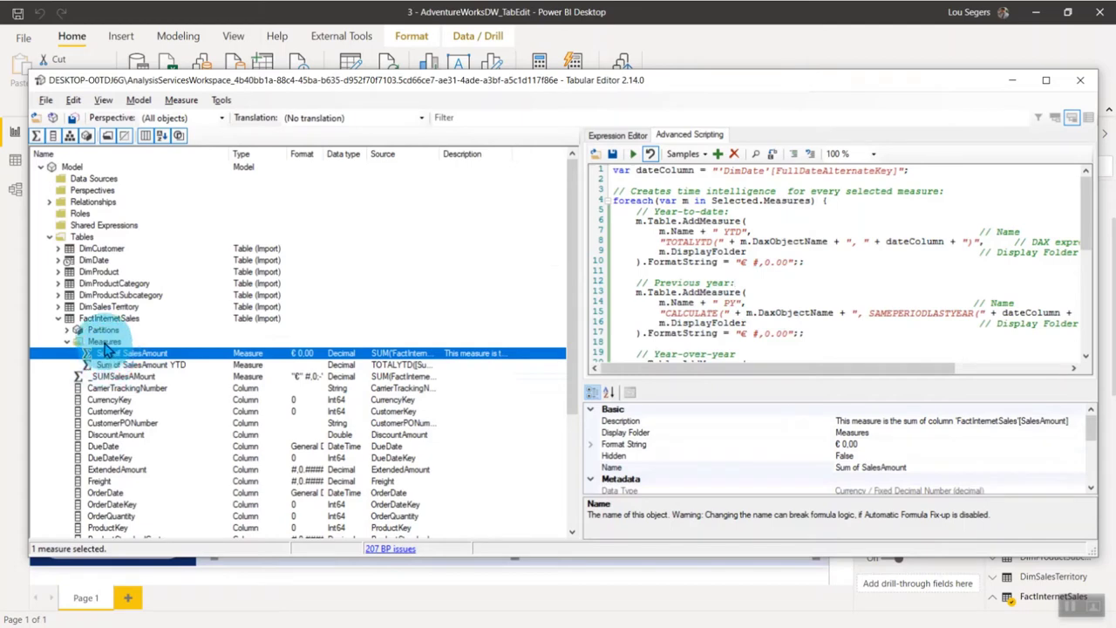
{"action": "left_click", "coordinate": [105, 343]}
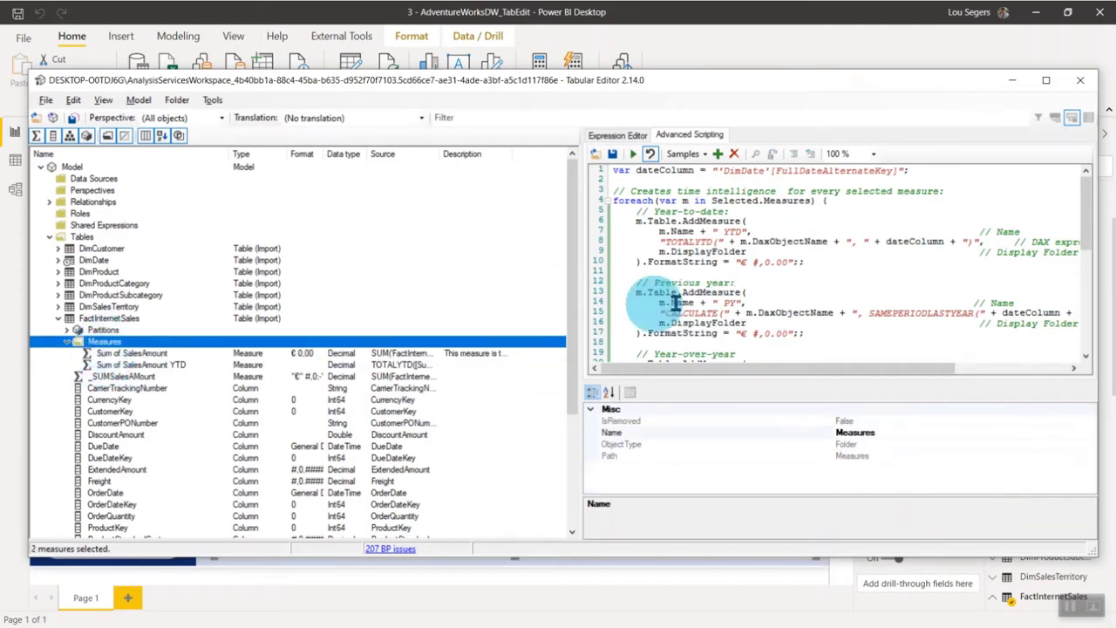
{"action": "left_click", "coordinate": [780, 190]}
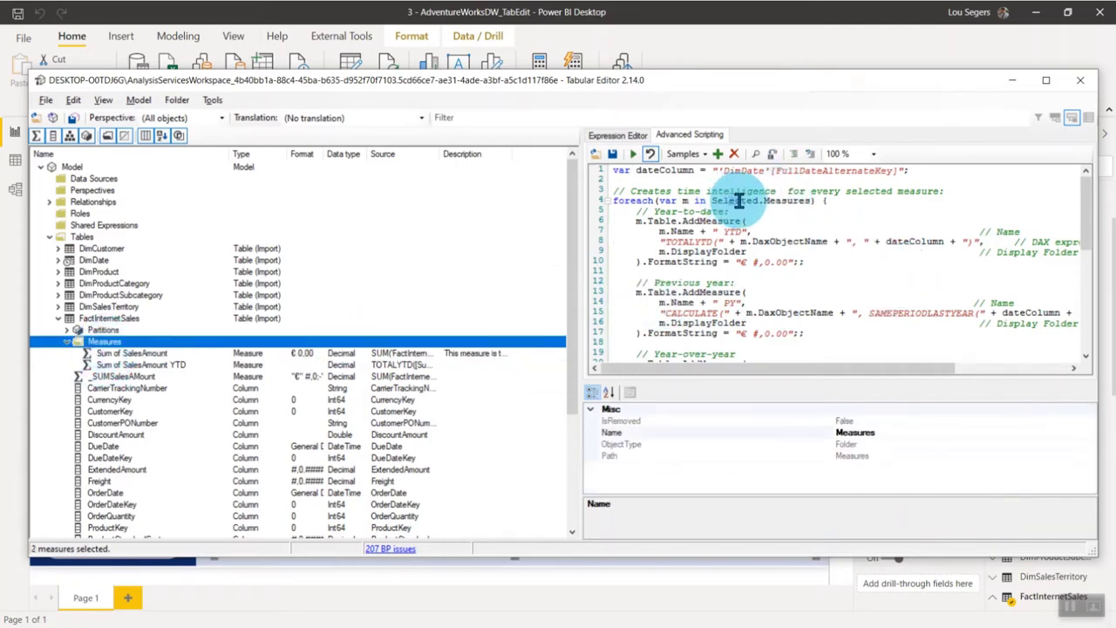
{"action": "left_click", "coordinate": [776, 200]}
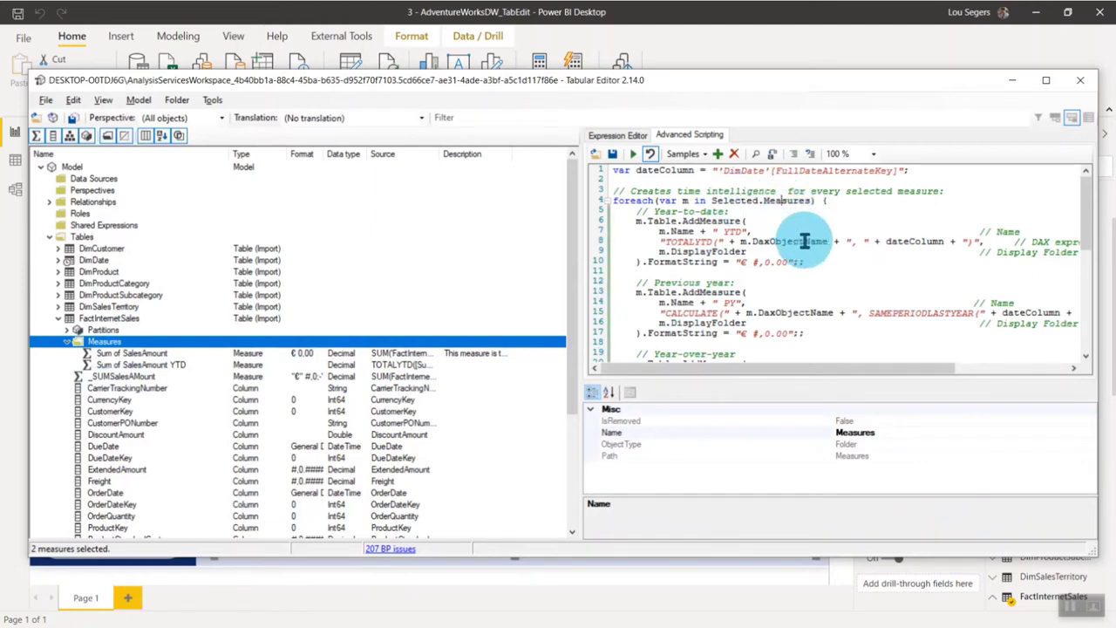
{"action": "left_click", "coordinate": [153, 364]}
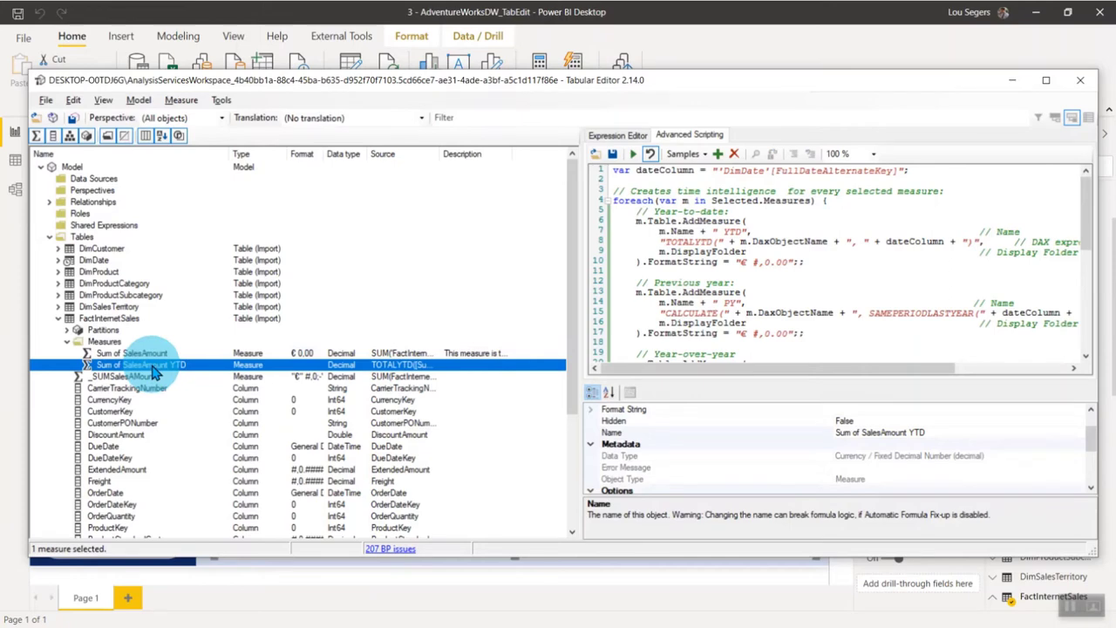
{"action": "right_click", "coordinate": [138, 354]}
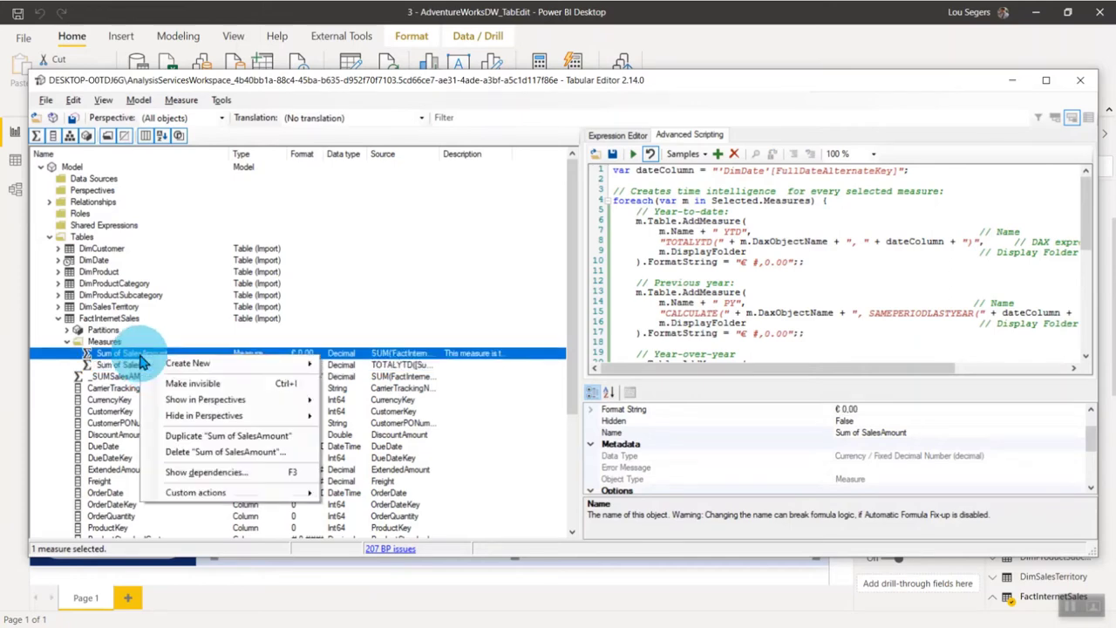
{"action": "left_click", "coordinate": [723, 262]}
{"action": "left_click", "coordinate": [717, 154]}
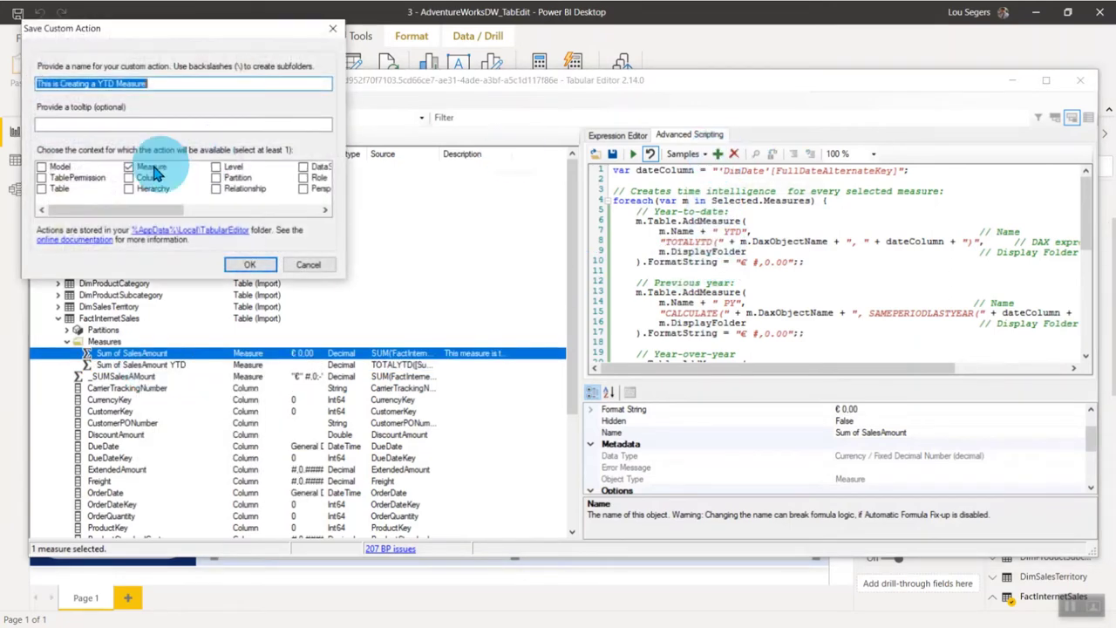
{"action": "left_click_drag", "start_coordinate": [151, 83], "coordinate": [93, 85]}
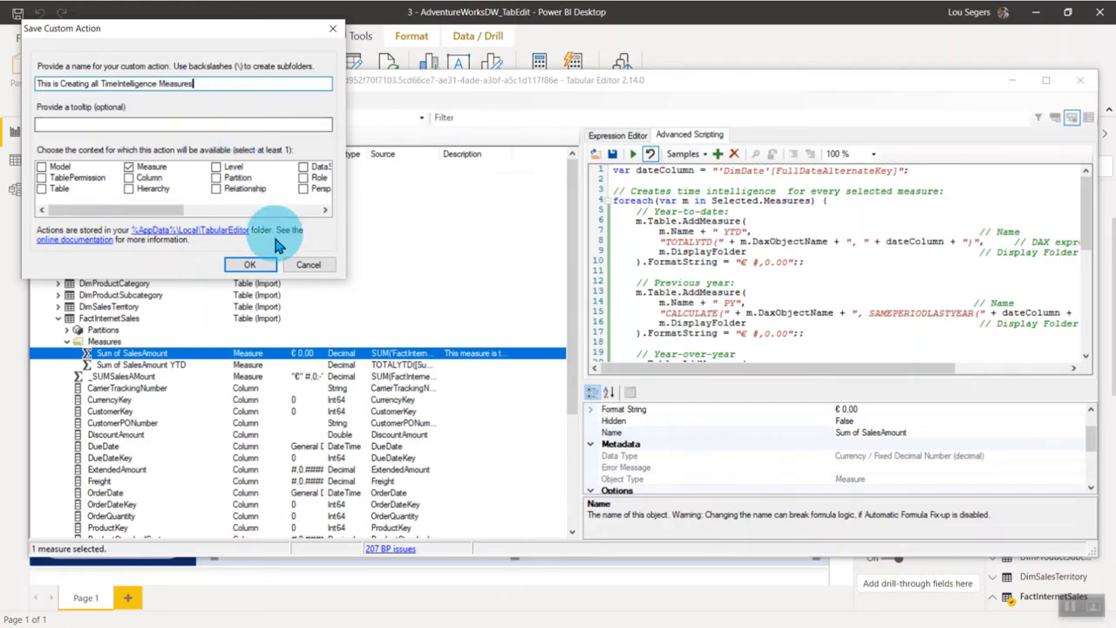
{"action": "left_click", "coordinate": [249, 264]}
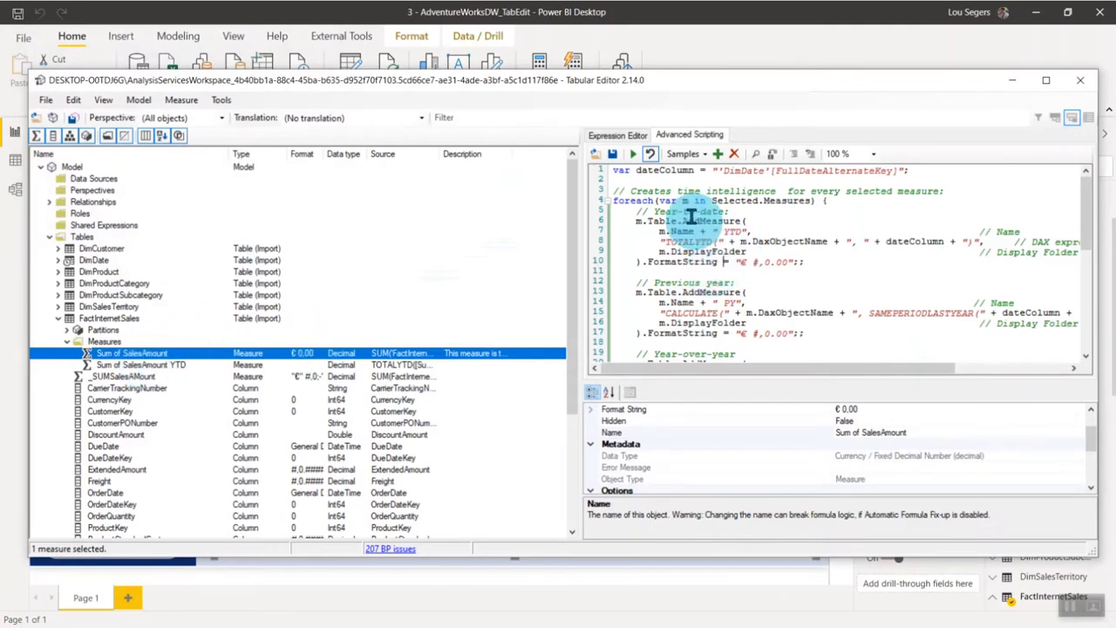
Run the "This is Creating all TimeIntelligence Measures" custom action on Sum of SalesAmount and inspect the QTD, MTD and YTD 1 measures.
{"action": "right_click", "coordinate": [134, 359]}
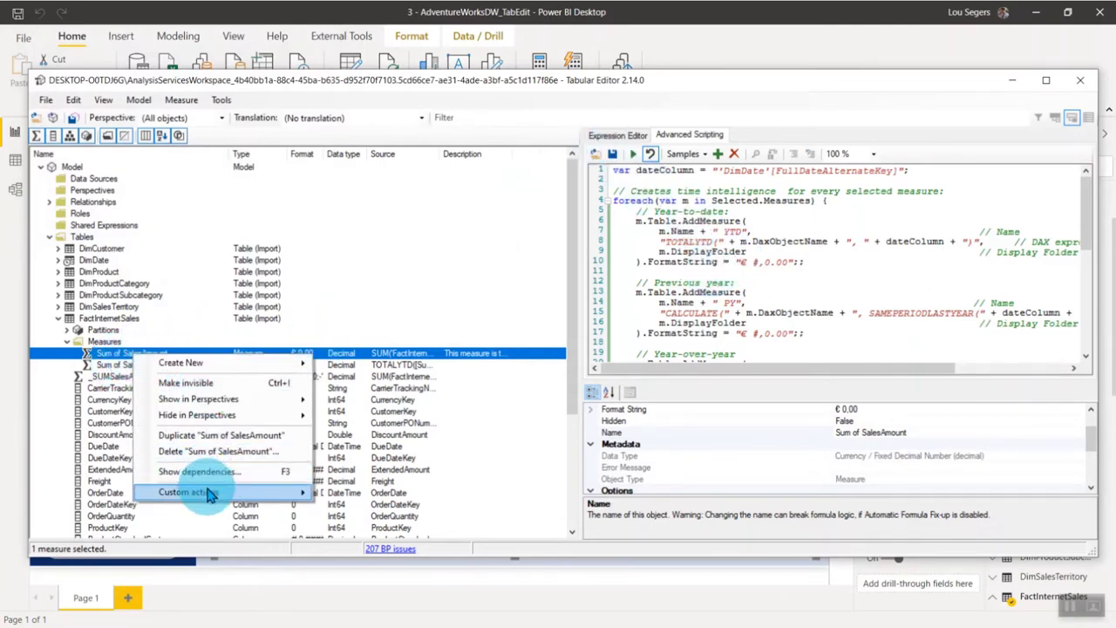
{"action": "mouse_move", "coordinate": [207, 491]}
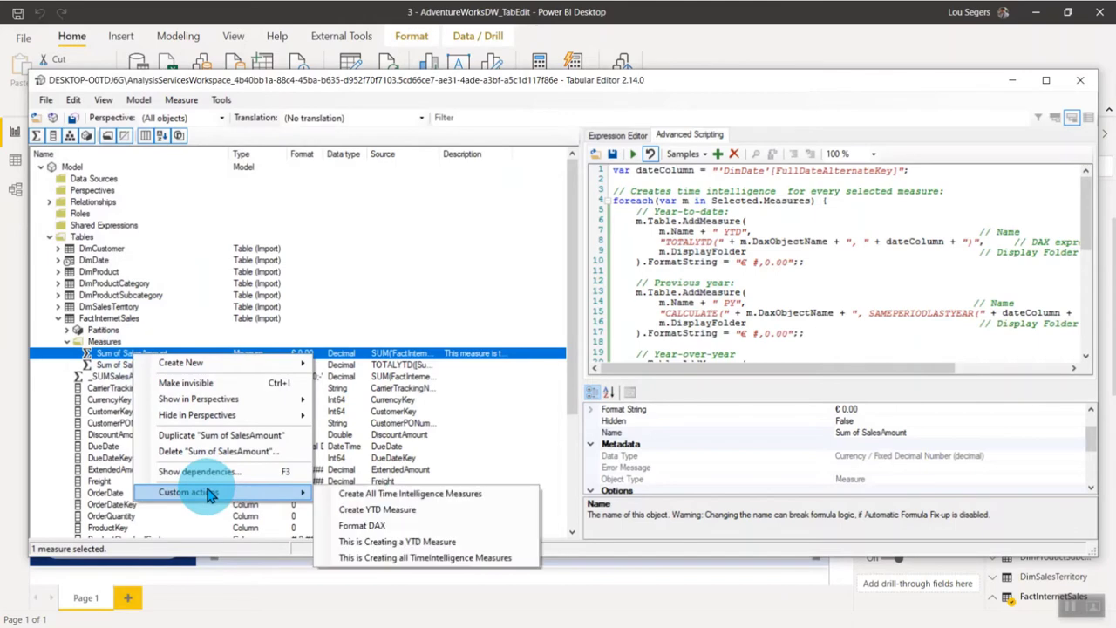
{"action": "left_click", "coordinate": [462, 559]}
{"action": "left_click", "coordinate": [165, 388]}
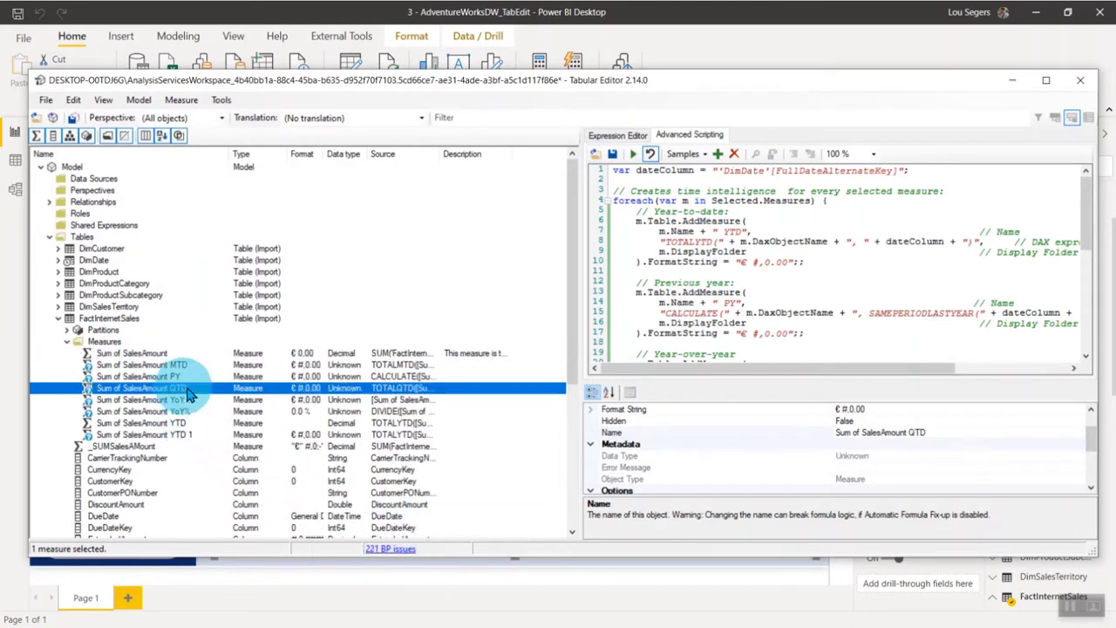
{"action": "left_click", "coordinate": [182, 435]}
{"action": "left_click", "coordinate": [185, 366]}
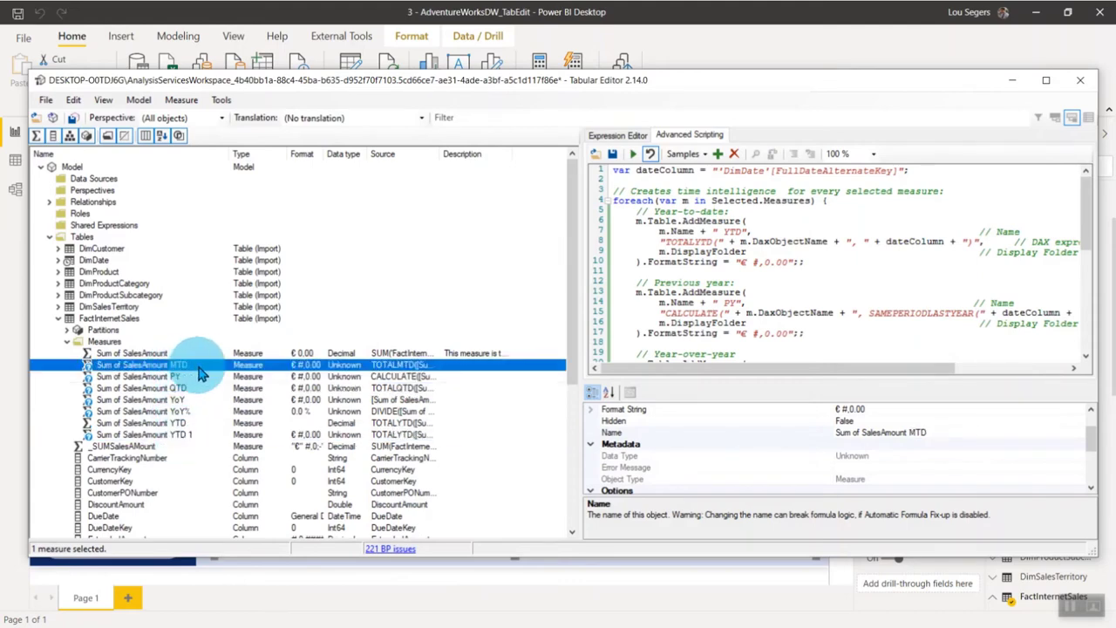
{"action": "left_click", "coordinate": [188, 435]}
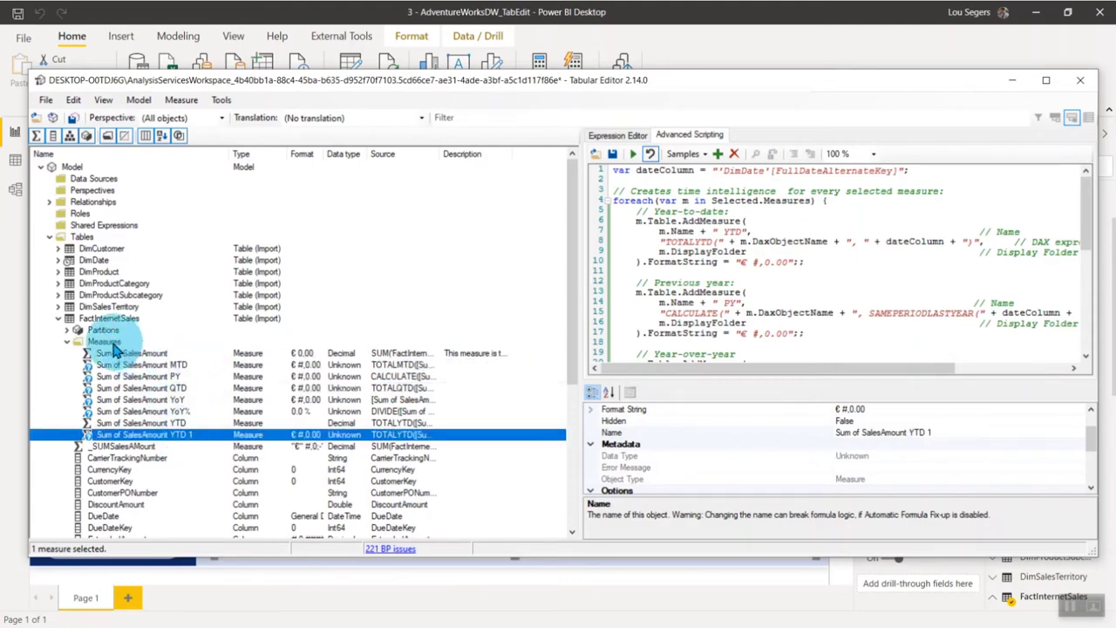
Delete all measures in the Measures folder of FactInternetSales as well as the _SUMSalesAMount measure.
{"action": "left_click", "coordinate": [109, 342]}
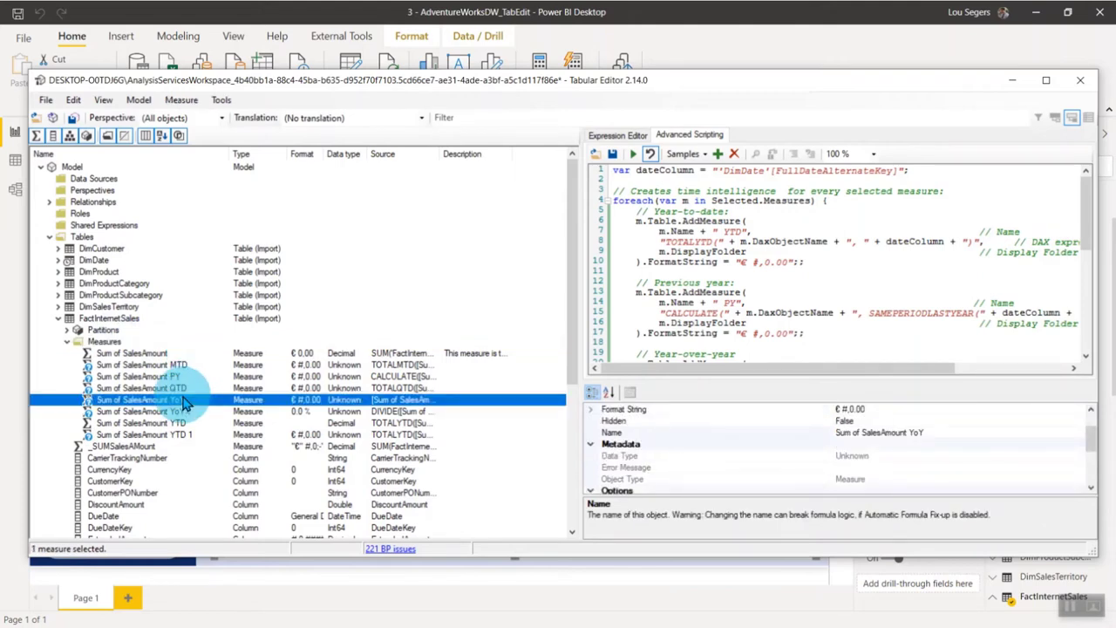
{"action": "left_click", "coordinate": [103, 340]}
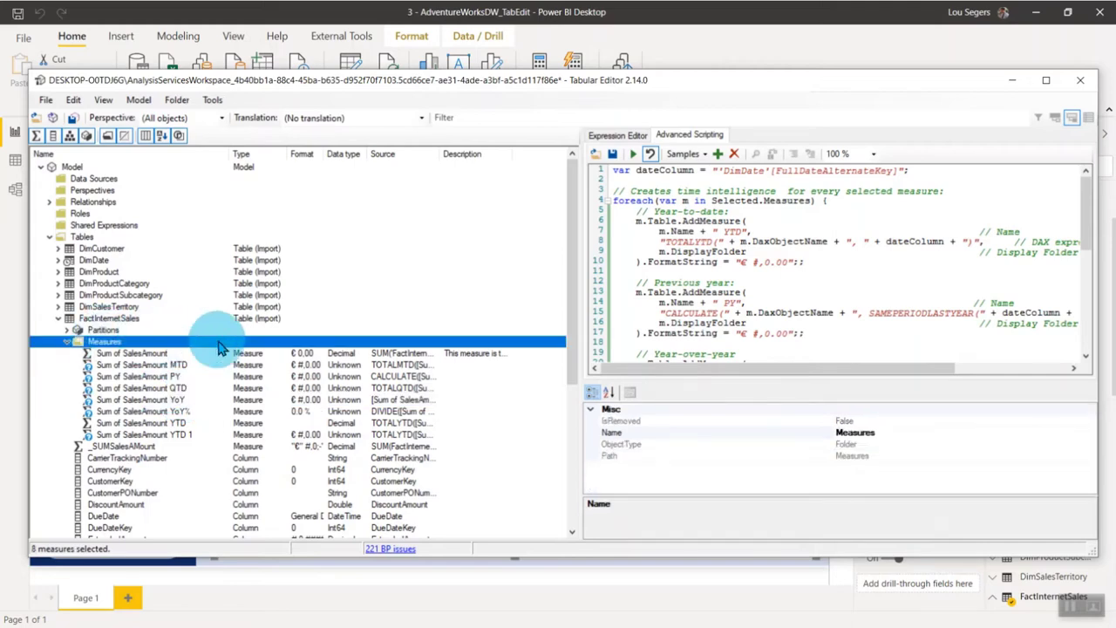
{"action": "key", "text": "Delete"}
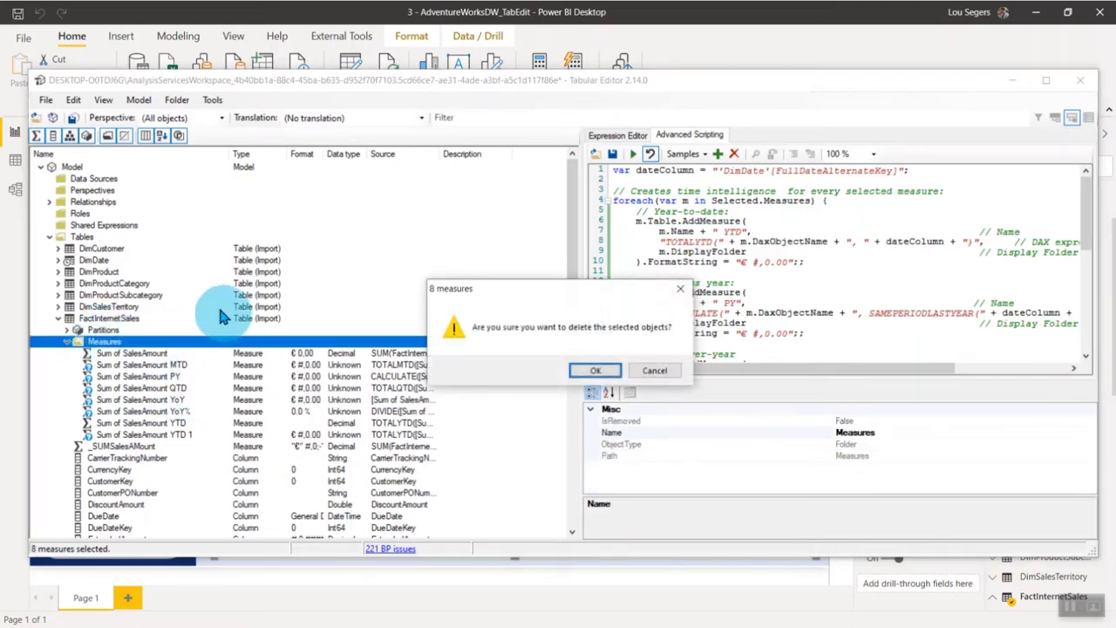
{"action": "left_click", "coordinate": [610, 379]}
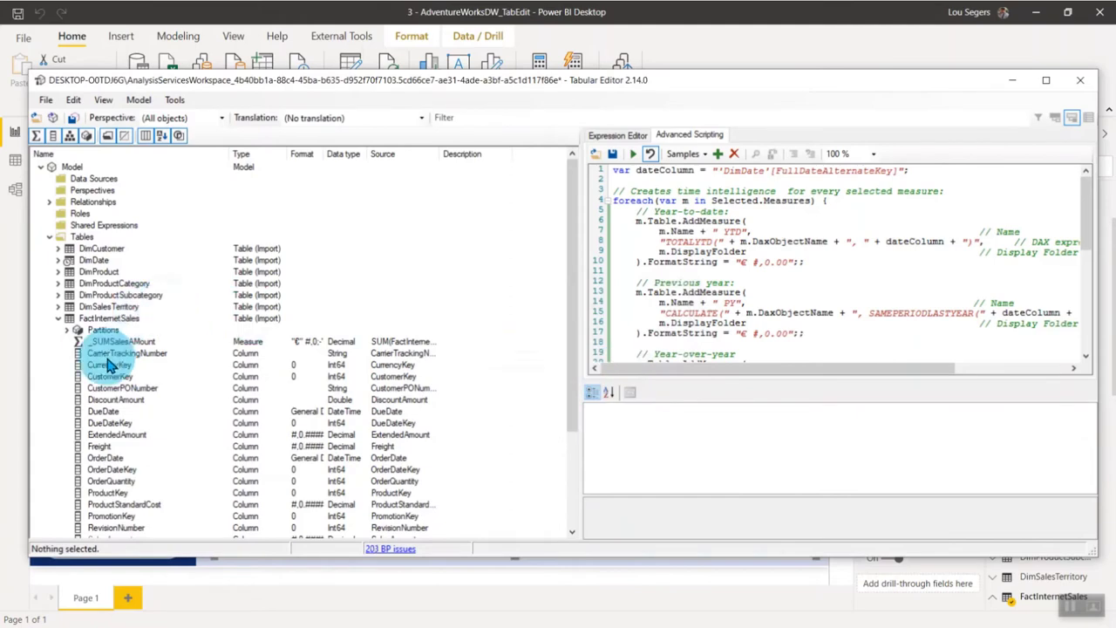
{"action": "left_click", "coordinate": [148, 343]}
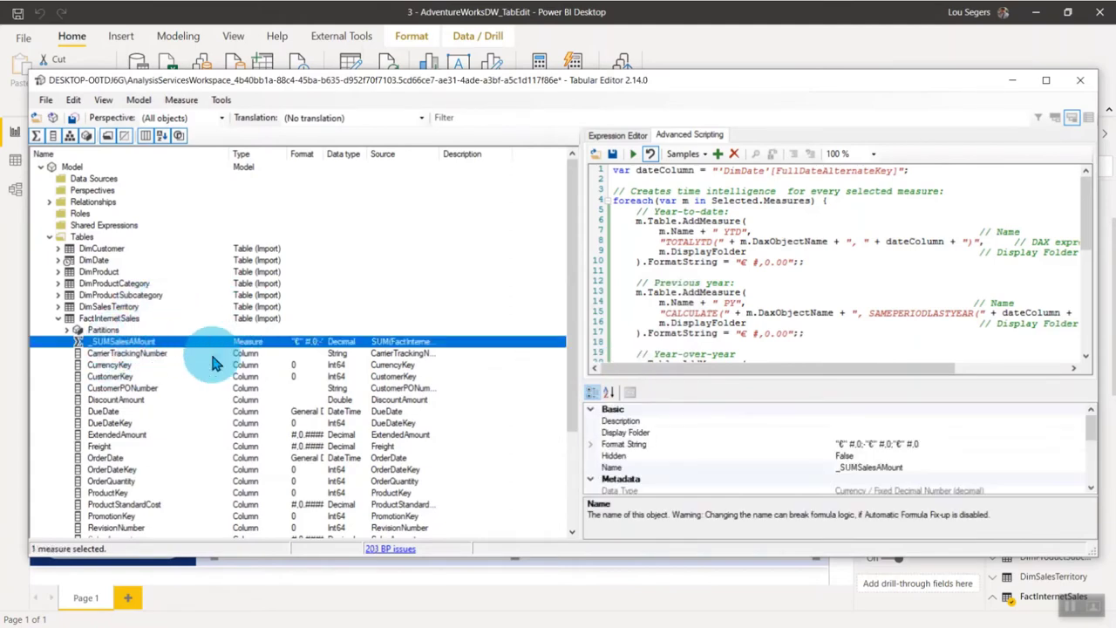
{"action": "key", "text": "Delete"}
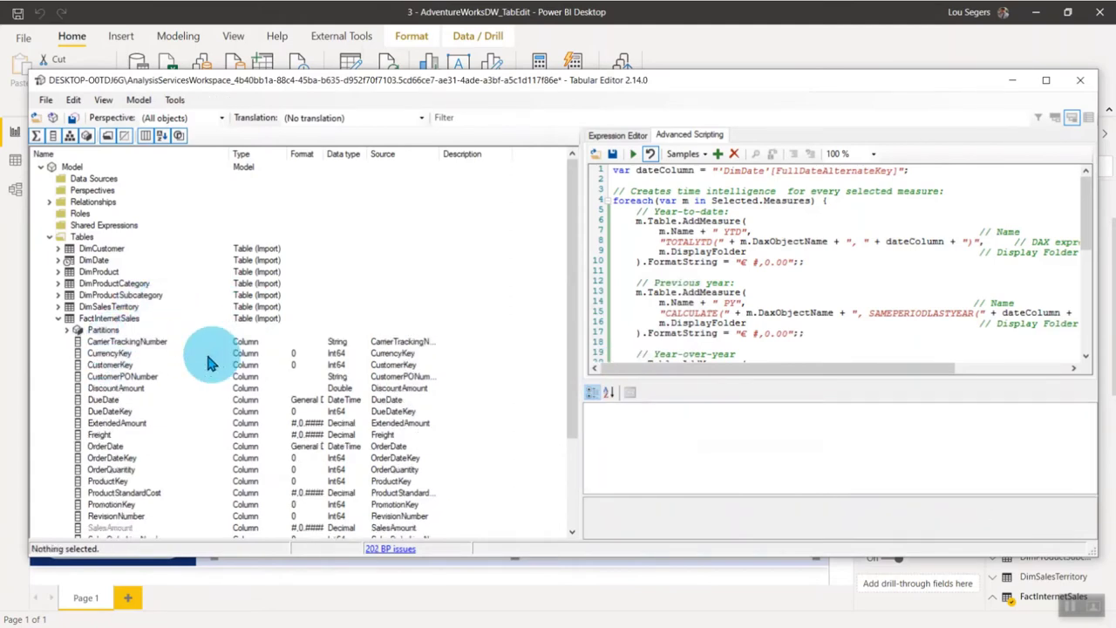
Run the "This is Creating a Base Measure" custom action on the SalesAmount column of FactInternetSales.
{"action": "left_click", "coordinate": [142, 423]}
{"action": "scroll", "coordinate": [199, 448], "scroll_direction": "down", "scroll_amount": 3}
{"action": "left_click", "coordinate": [111, 412]}
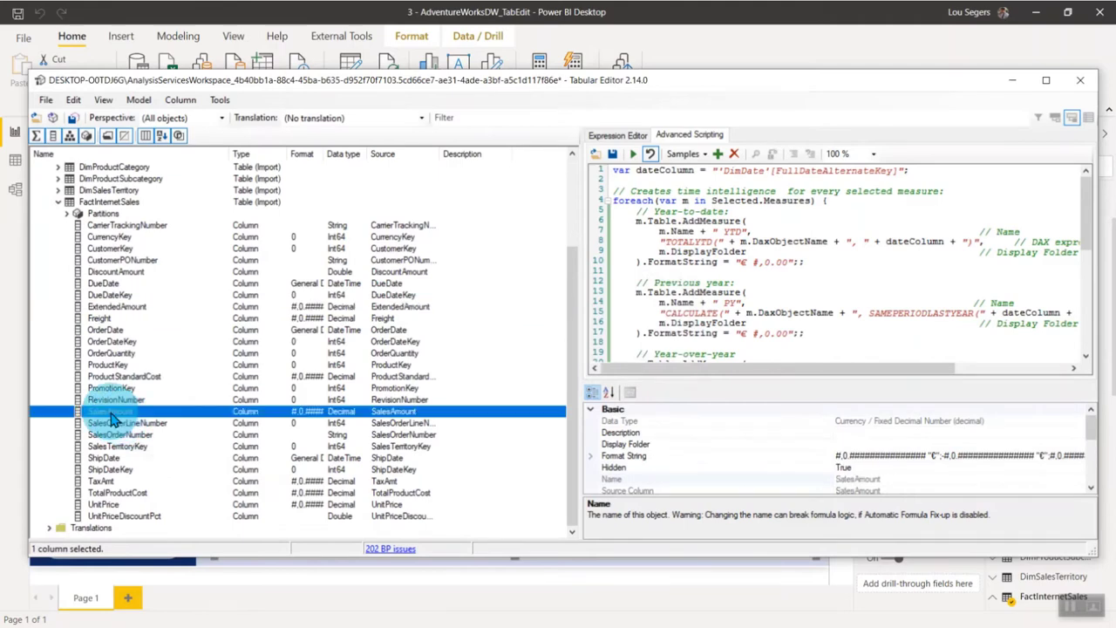
{"action": "right_click", "coordinate": [111, 413]}
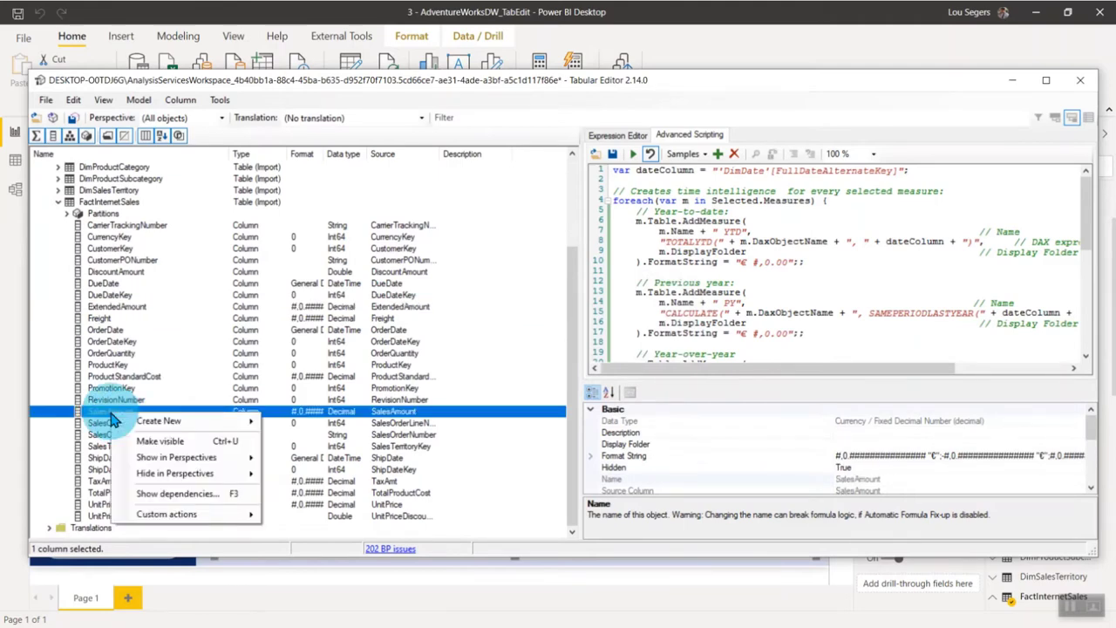
{"action": "mouse_move", "coordinate": [231, 515]}
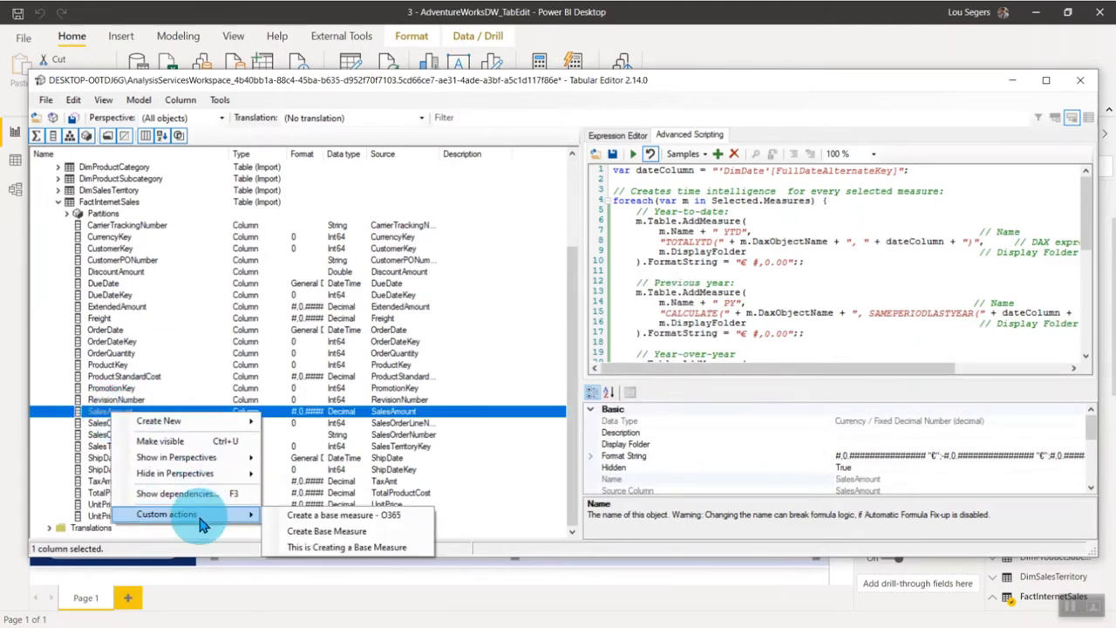
{"action": "left_click", "coordinate": [330, 548]}
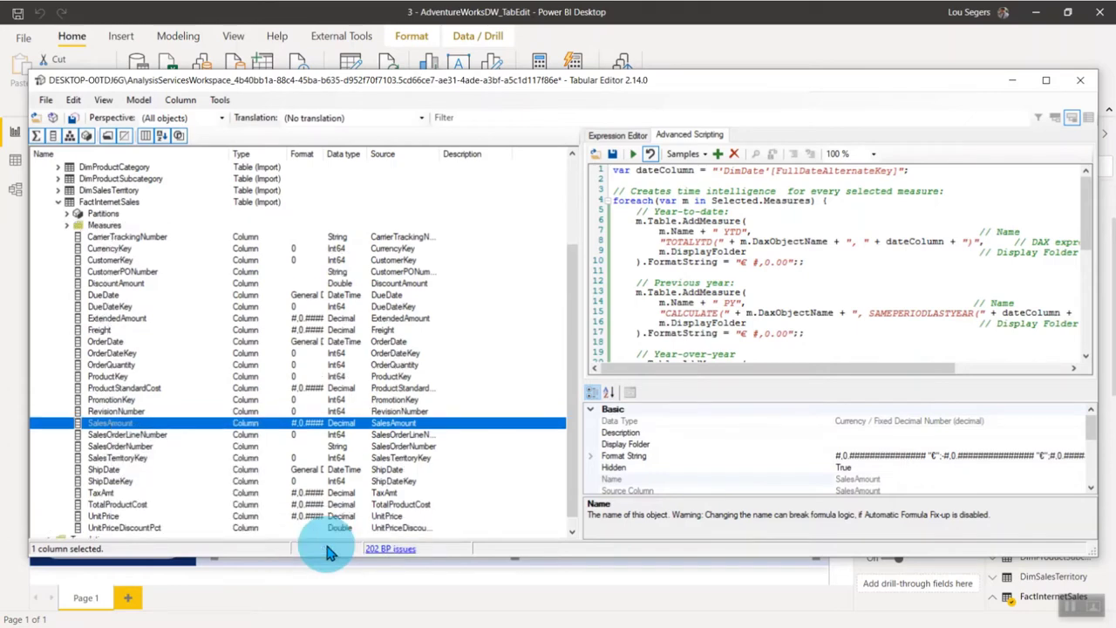
Run the "This is Creating all TimeIntelligence Measures" custom action on Sum of SalesAmount and save the changes to the model.
{"action": "left_click", "coordinate": [67, 225]}
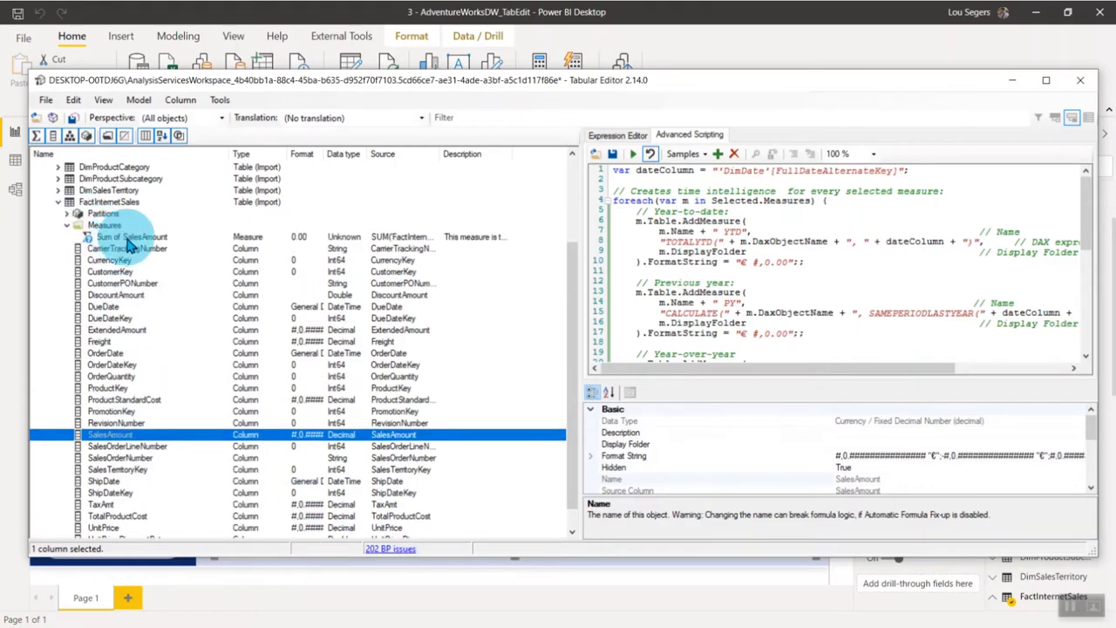
{"action": "right_click", "coordinate": [144, 237]}
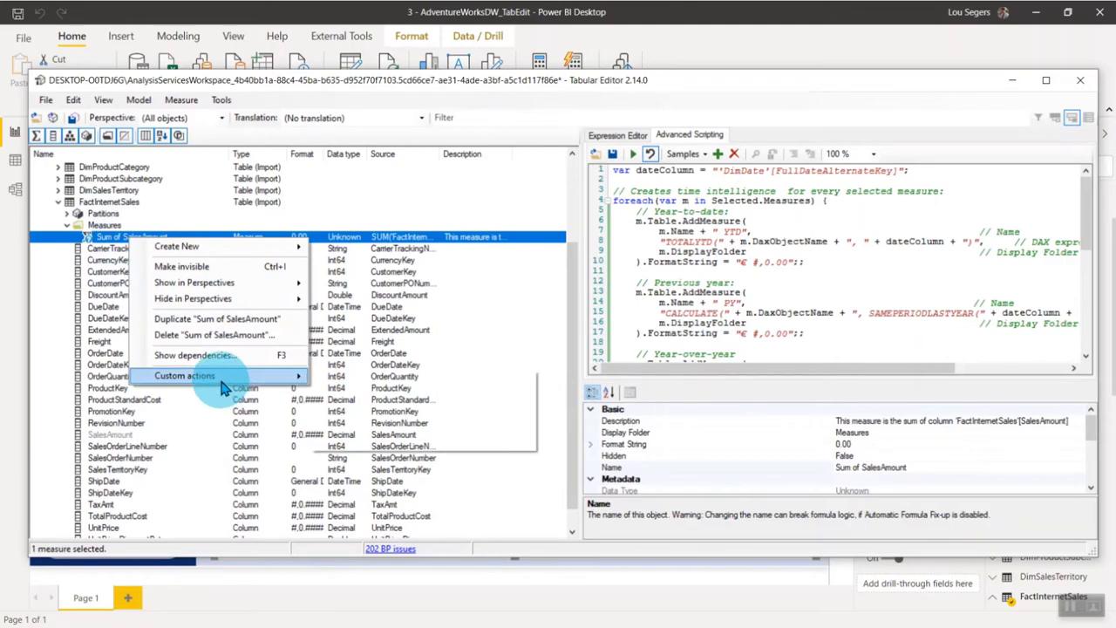
{"action": "mouse_move", "coordinate": [218, 375]}
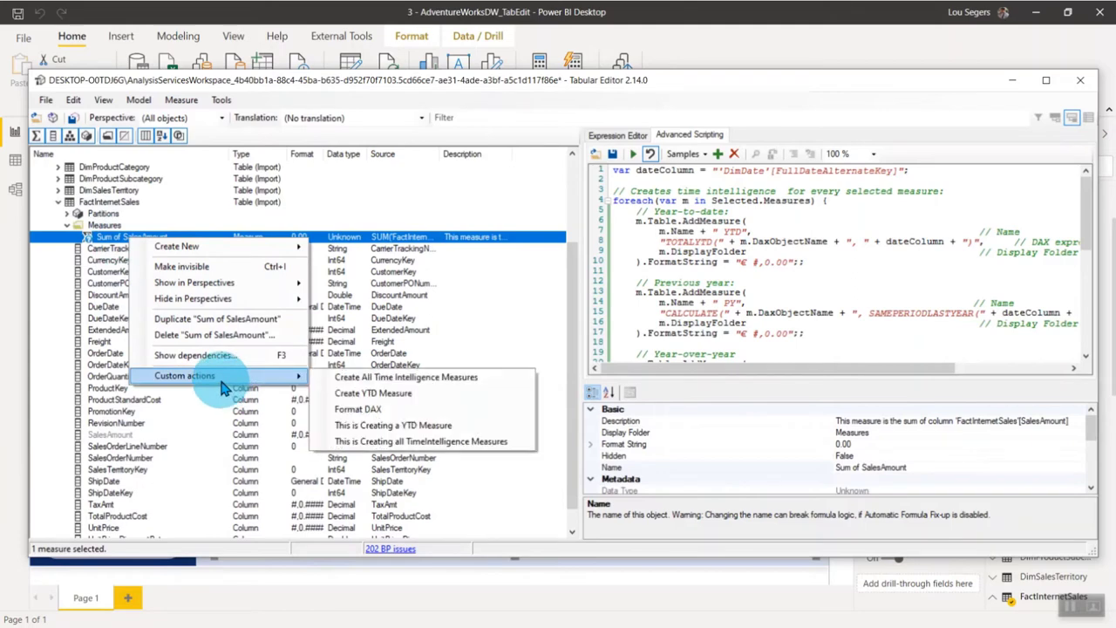
{"action": "left_click", "coordinate": [474, 444]}
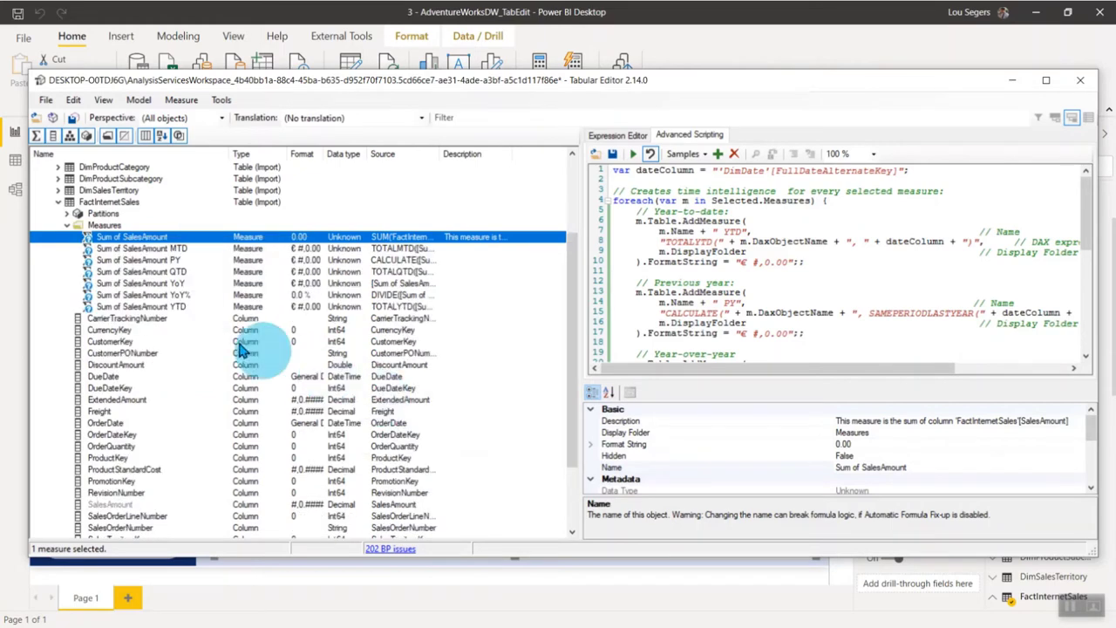
{"action": "left_click", "coordinate": [190, 294]}
{"action": "key", "text": "ctrl+s"}
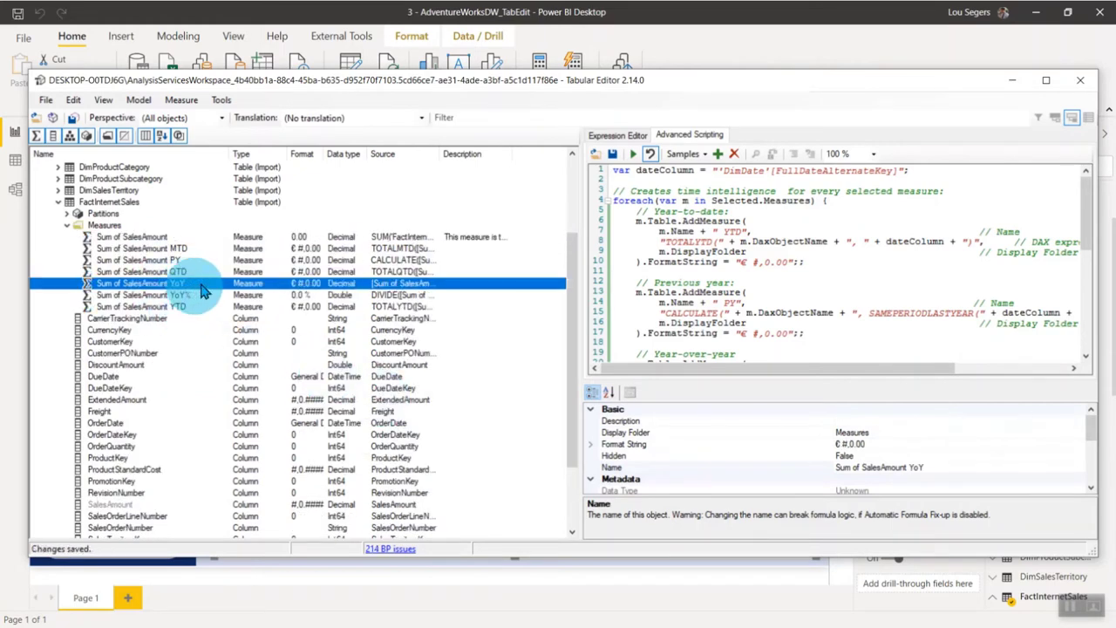
Switch to Power BI Desktop and widen the field list to read the full measure names in FactInternetSales' Measures folder.
{"action": "left_click", "coordinate": [324, 24]}
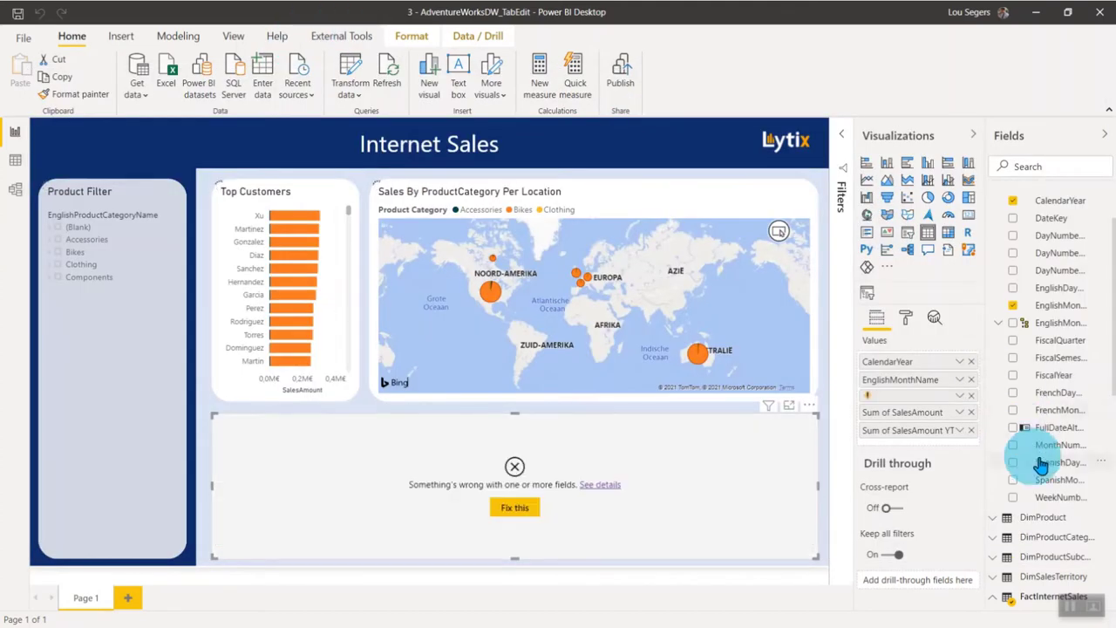
{"action": "scroll", "coordinate": [1016, 578], "scroll_direction": "down", "scroll_amount": 5}
{"action": "scroll", "coordinate": [1051, 506], "scroll_direction": "down", "scroll_amount": 3}
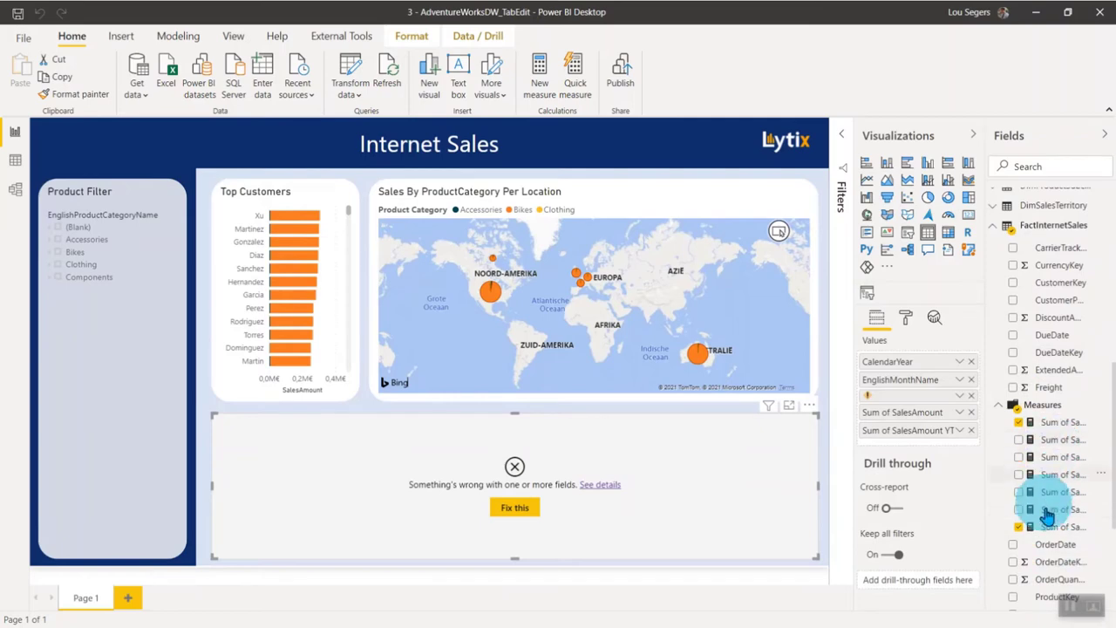
{"action": "left_click_drag", "start_coordinate": [992, 488], "coordinate": [885, 494]}
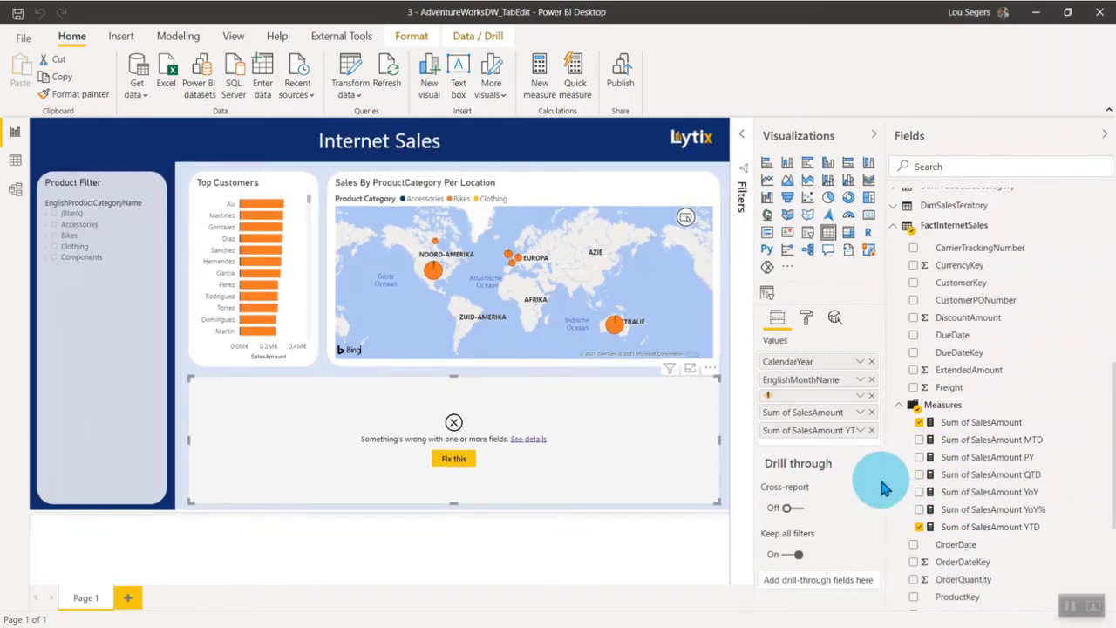
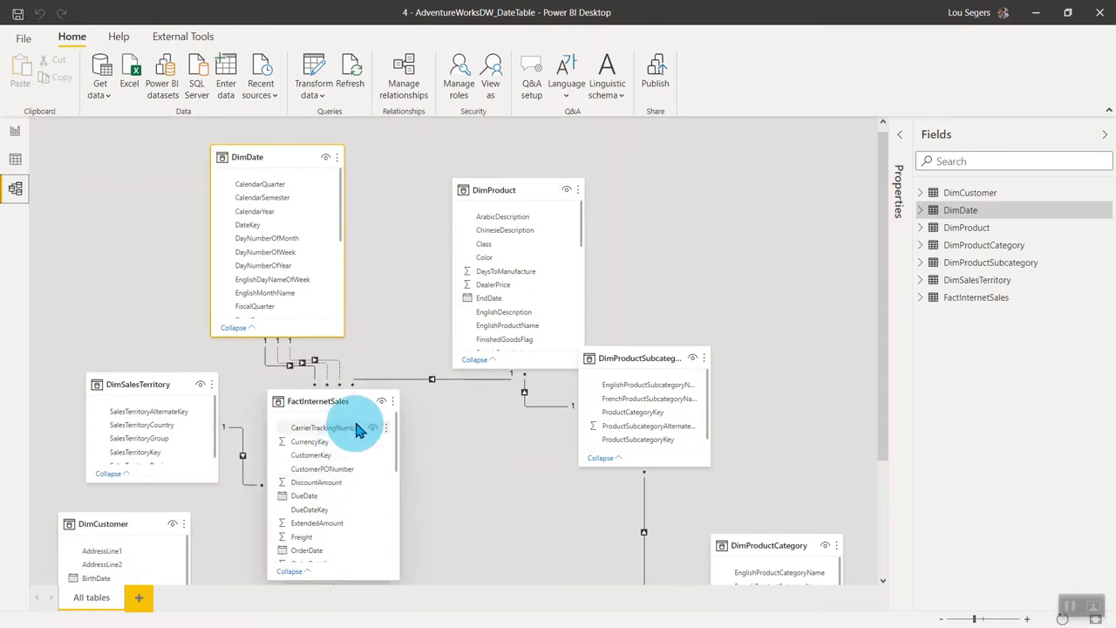
Examine the AdventureWorksDW_DateTable model diagram, going through FactInternetSales and the product, sales territory, customer and date dimension tables.
{"action": "left_click_drag", "start_coordinate": [345, 404], "coordinate": [366, 405]}
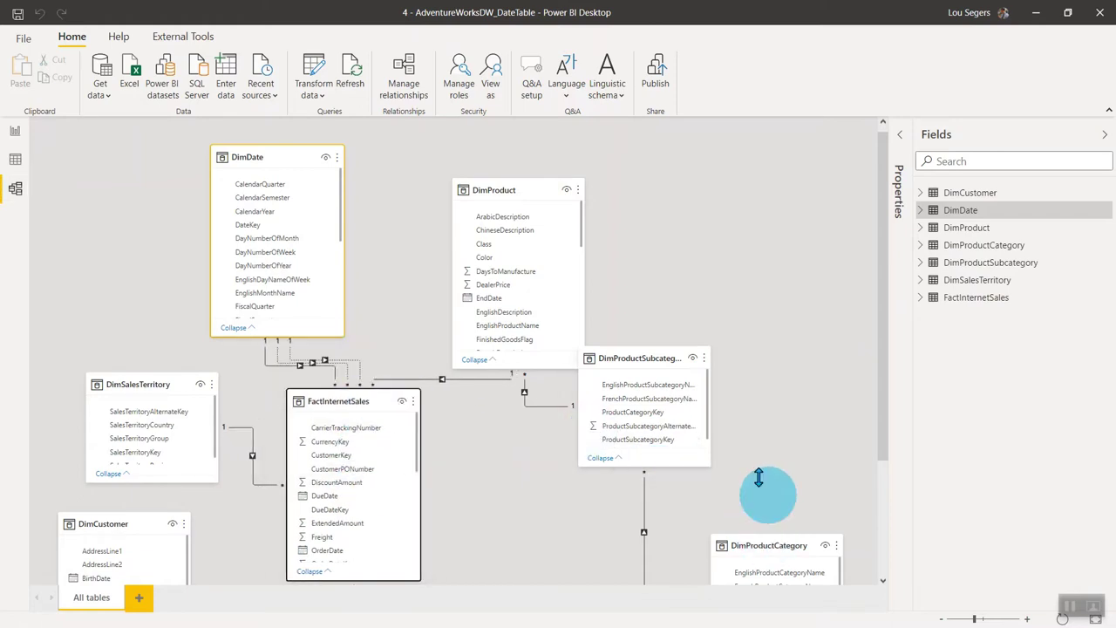
{"action": "left_click", "coordinate": [513, 191]}
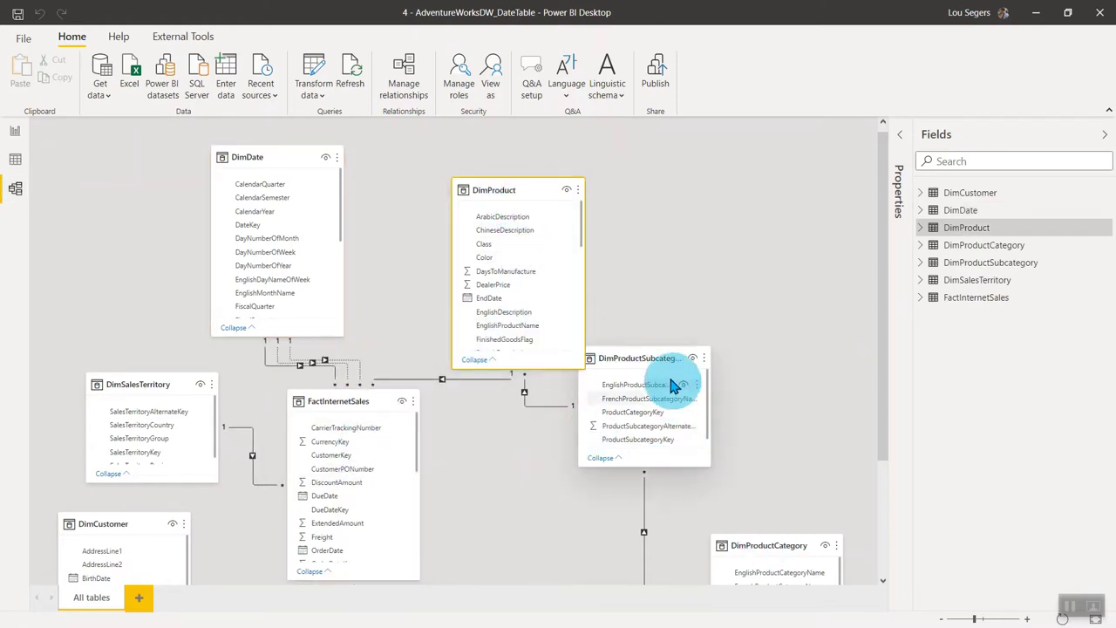
{"action": "left_click", "coordinate": [660, 360]}
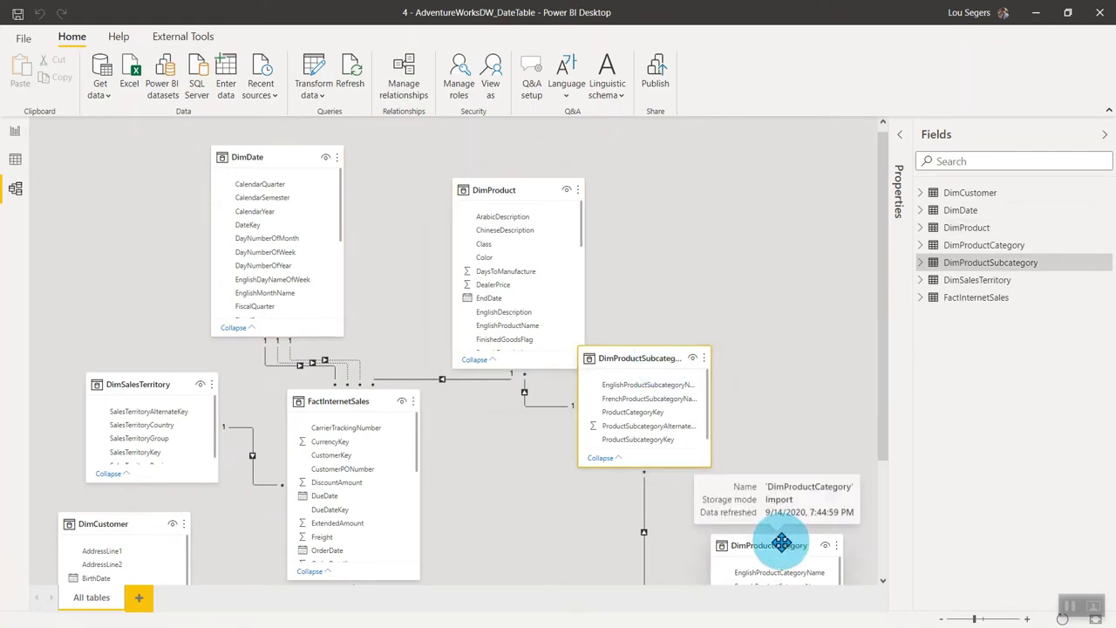
{"action": "left_click", "coordinate": [785, 541]}
{"action": "left_click", "coordinate": [142, 384]}
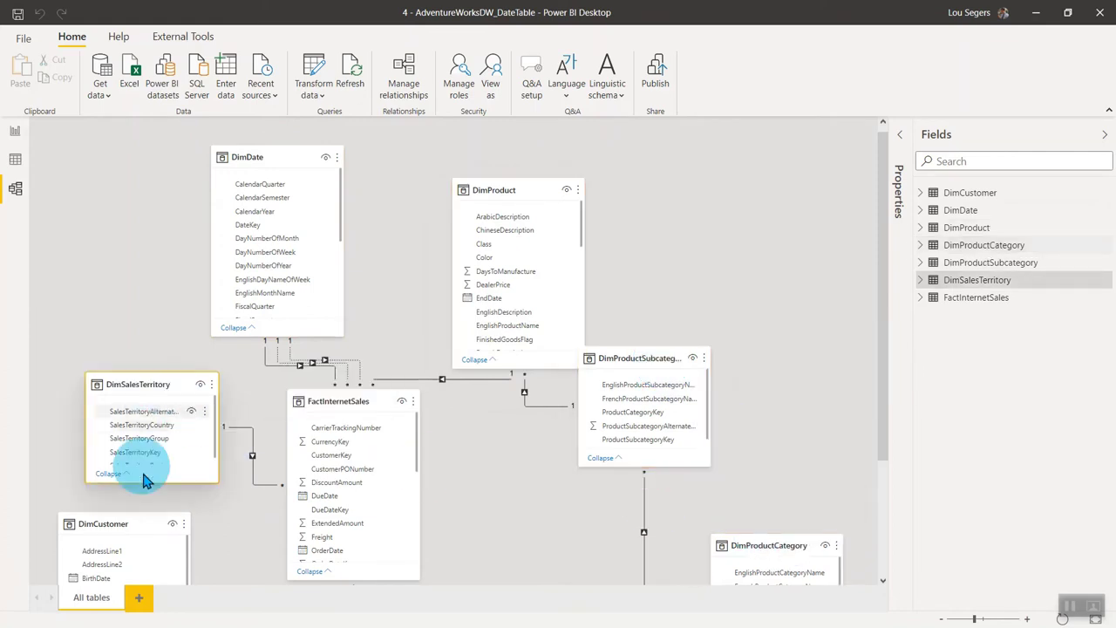
{"action": "left_click", "coordinate": [112, 524]}
{"action": "mouse_move", "coordinate": [266, 159]}
{"action": "left_click_drag", "start_coordinate": [266, 160], "coordinate": [256, 158]}
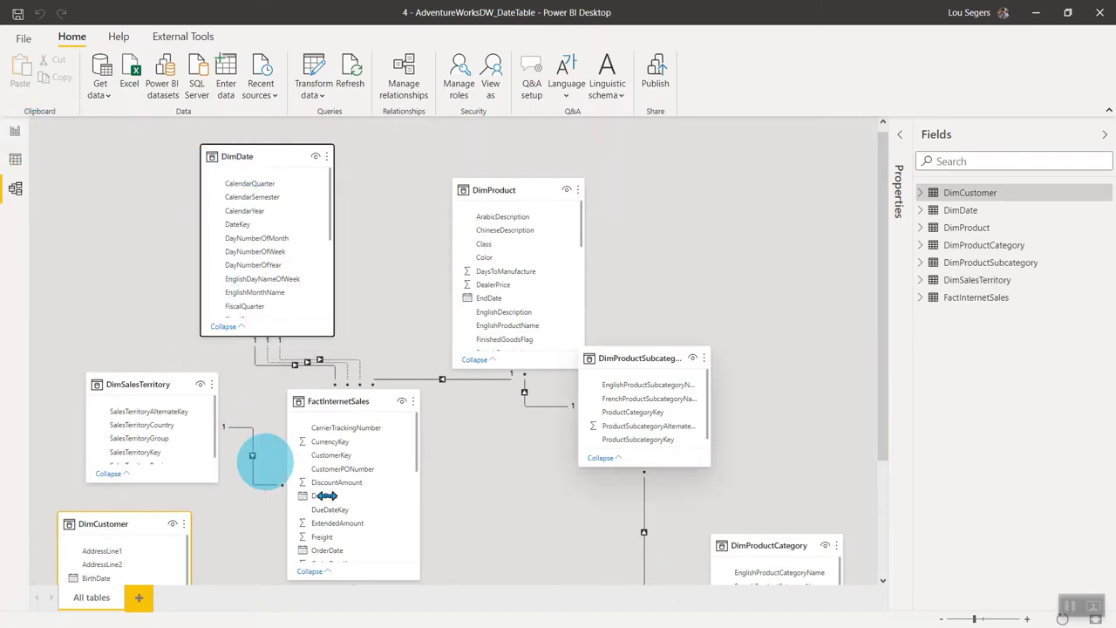
Show the Internet Sales report and expand FactInternetSales to examine its DueDate, OrderDate and ShipDate fields.
{"action": "left_click", "coordinate": [15, 131]}
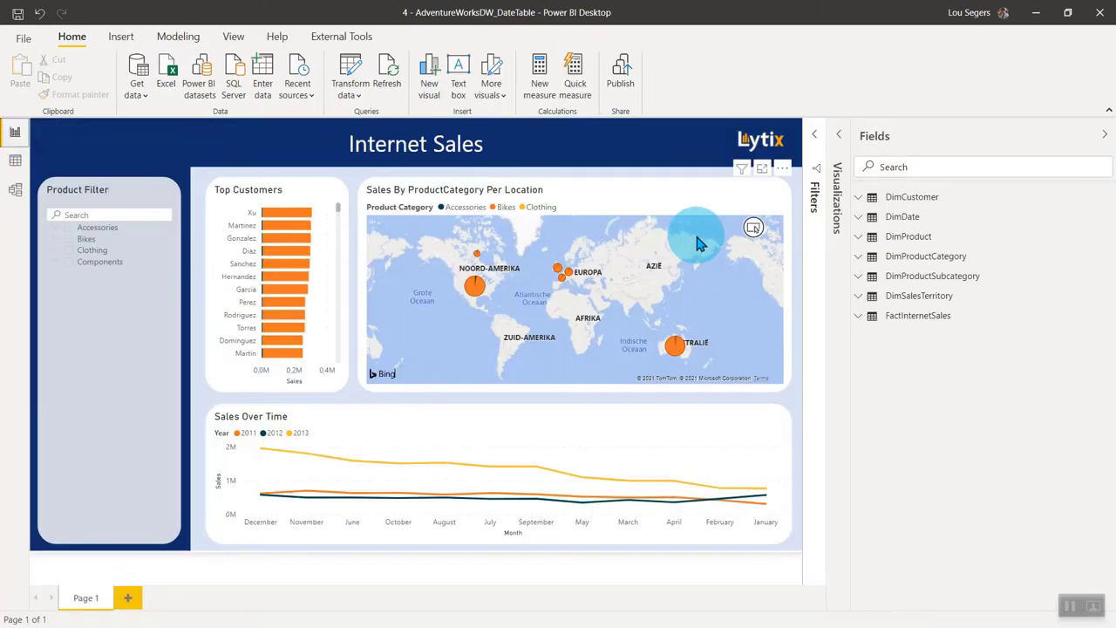
{"action": "left_click", "coordinate": [859, 319]}
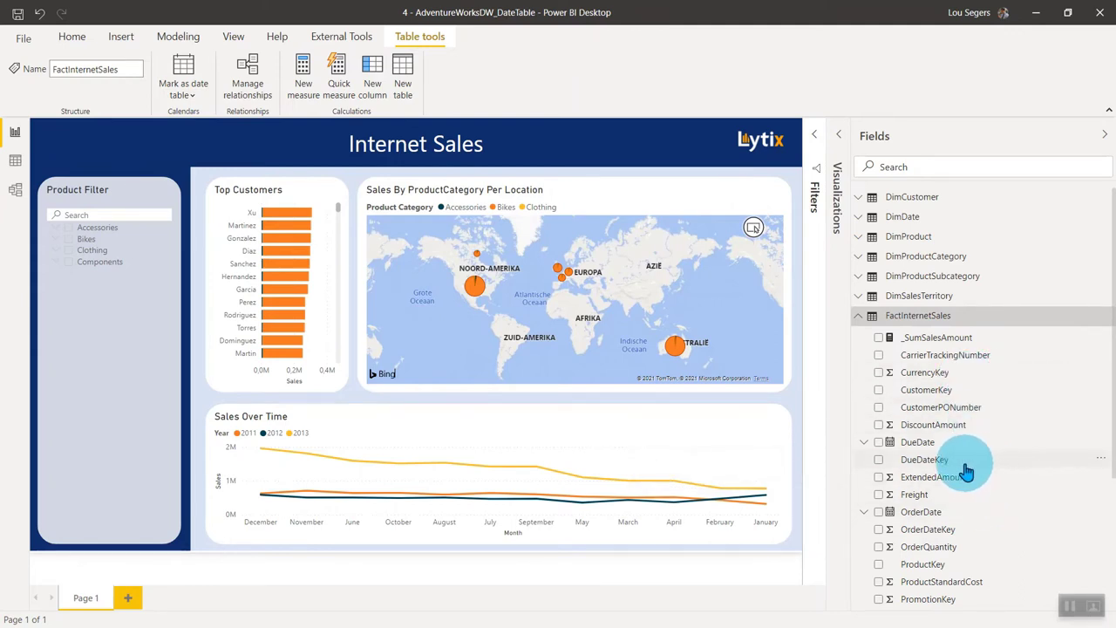
{"action": "scroll", "coordinate": [955, 455], "scroll_direction": "down", "scroll_amount": 1}
{"action": "scroll", "coordinate": [955, 455], "scroll_direction": "down", "scroll_amount": 1}
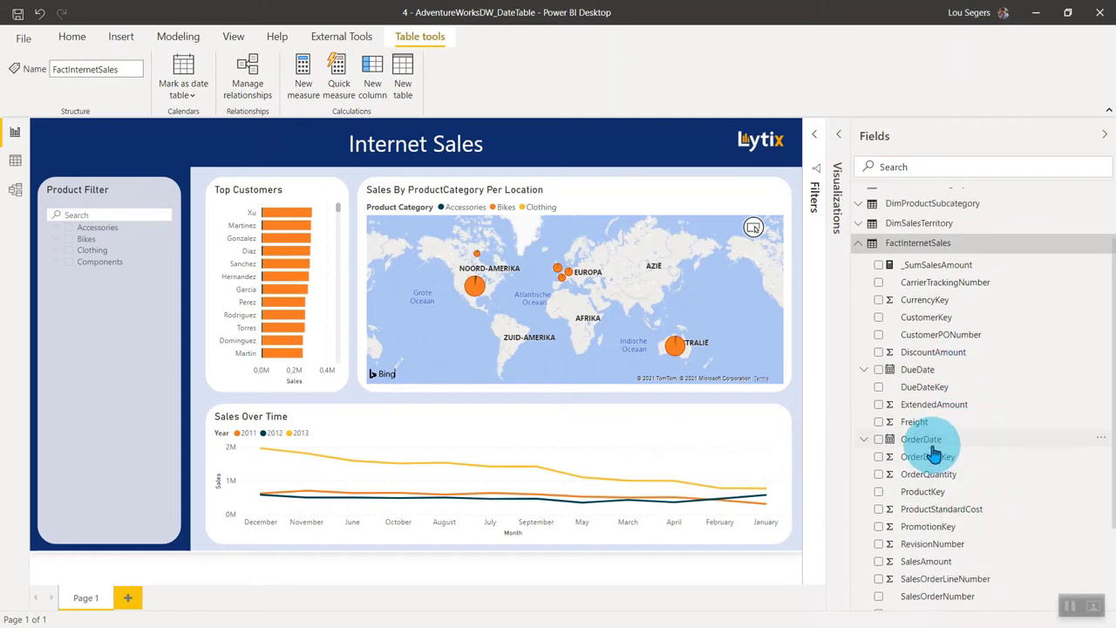
{"action": "scroll", "coordinate": [933, 454], "scroll_direction": "down", "scroll_amount": 2}
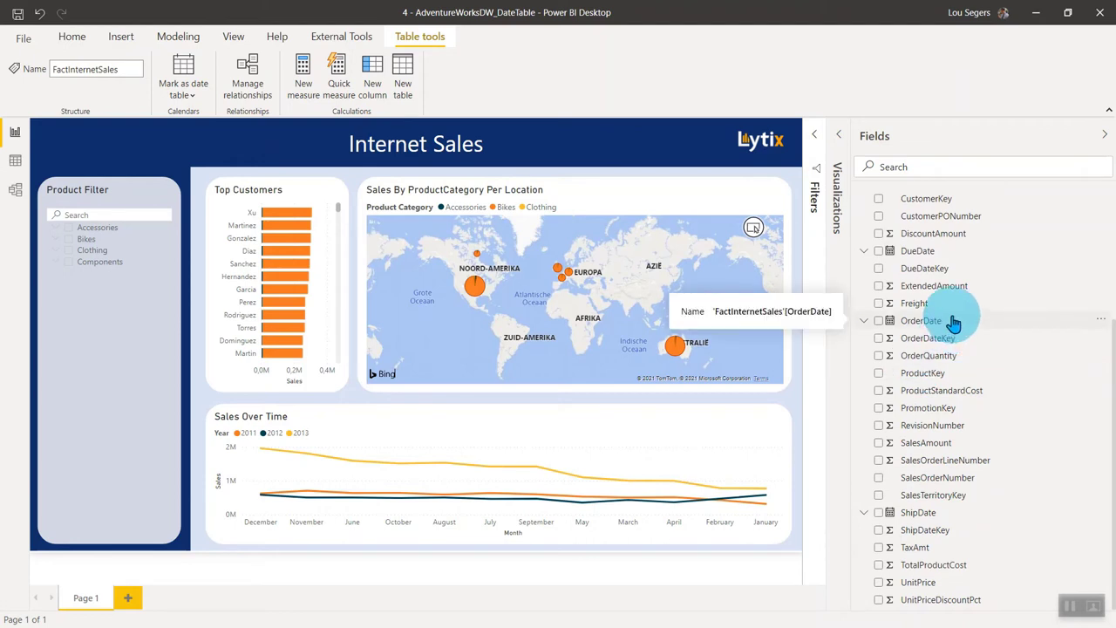
{"action": "scroll", "coordinate": [954, 323], "scroll_direction": "up", "scroll_amount": 2}
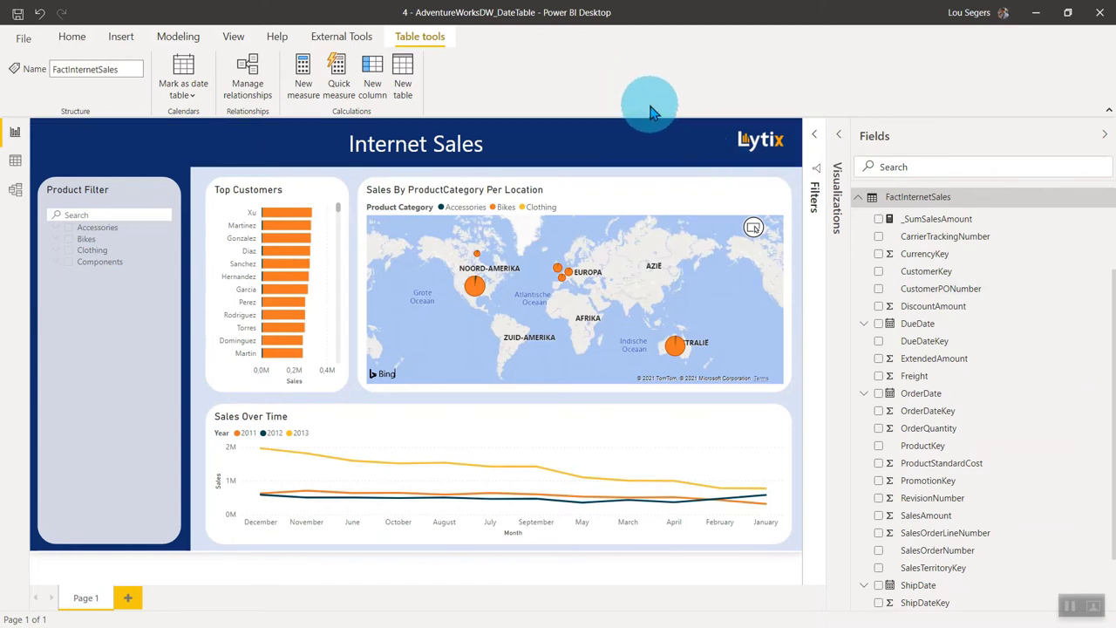
Launch DAX Studio on the model and review its tables, widening the metadata list to read the LocalDateTable names.
{"action": "left_click", "coordinate": [327, 39]}
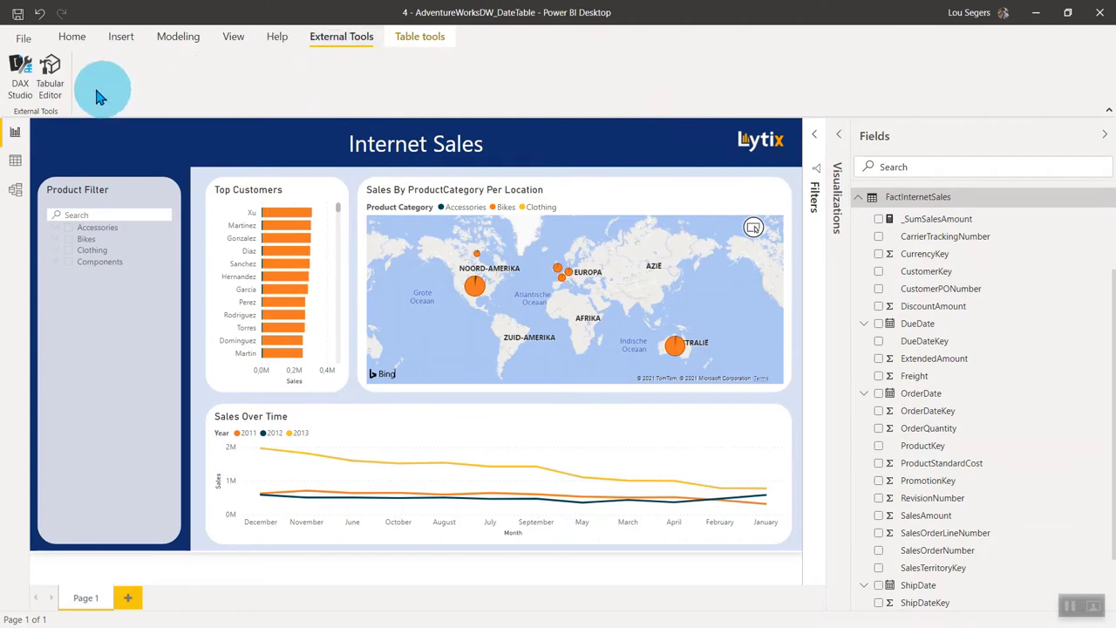
{"action": "left_click", "coordinate": [21, 88]}
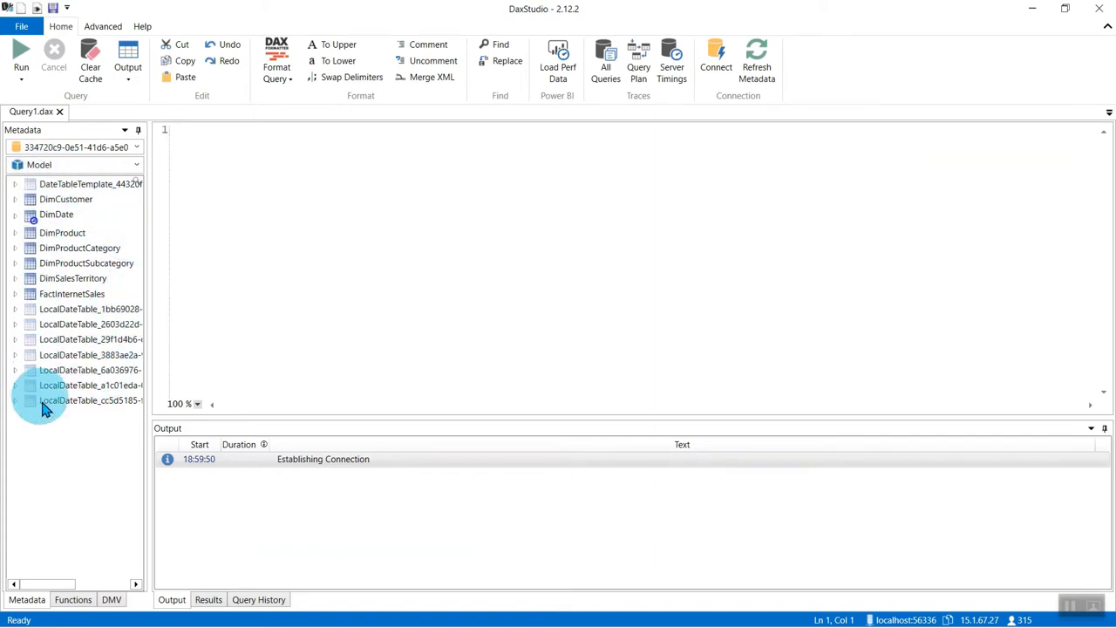
{"action": "left_click", "coordinate": [79, 293]}
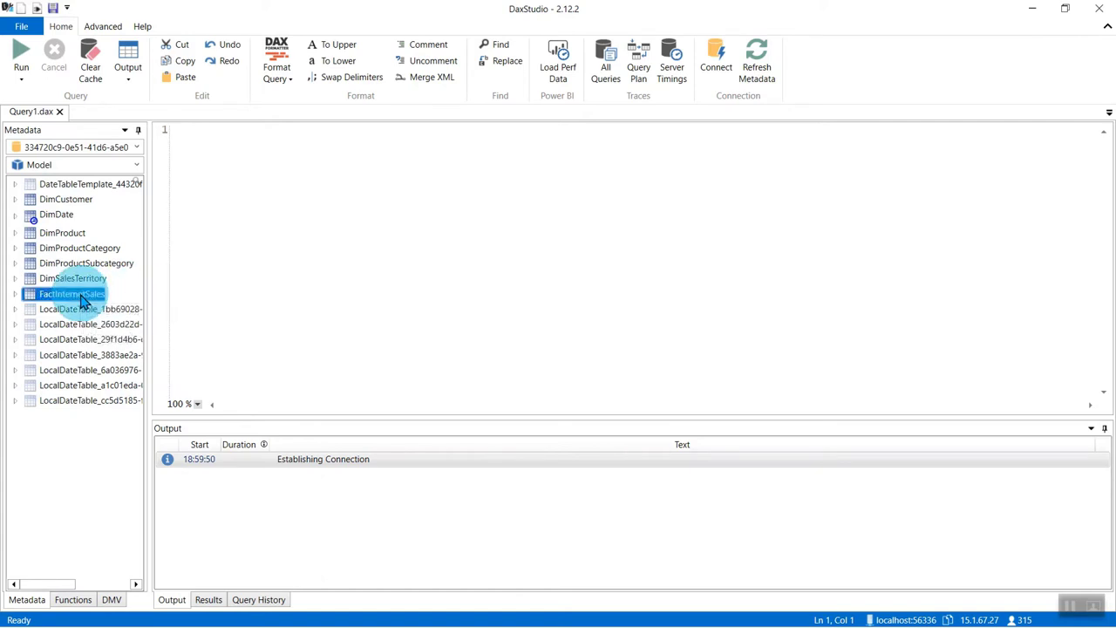
{"action": "left_click", "coordinate": [78, 263]}
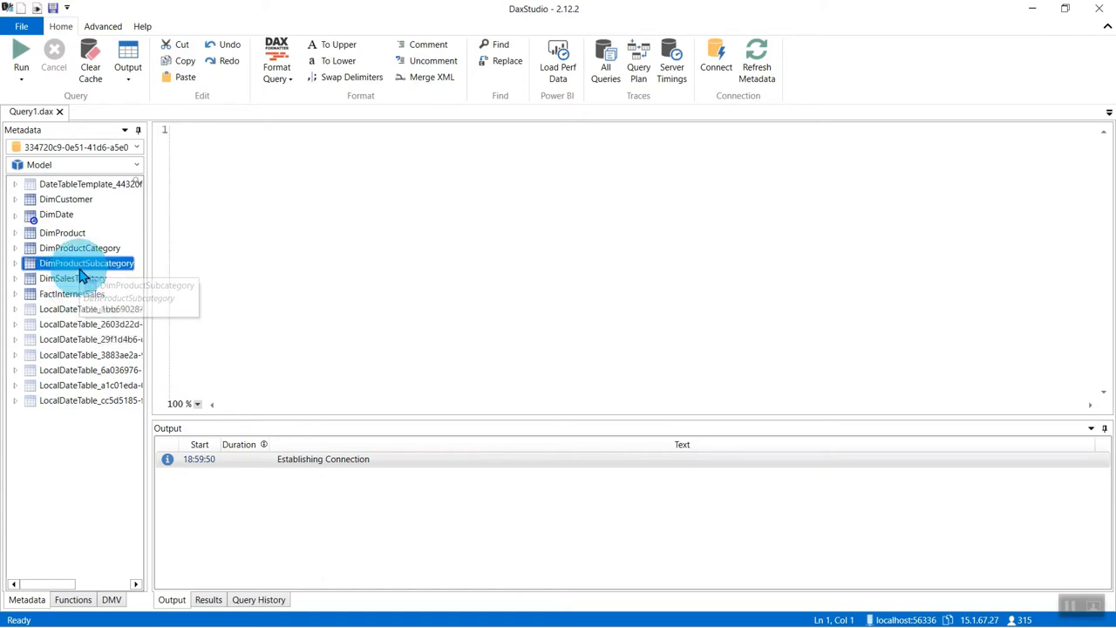
{"action": "left_click", "coordinate": [68, 296]}
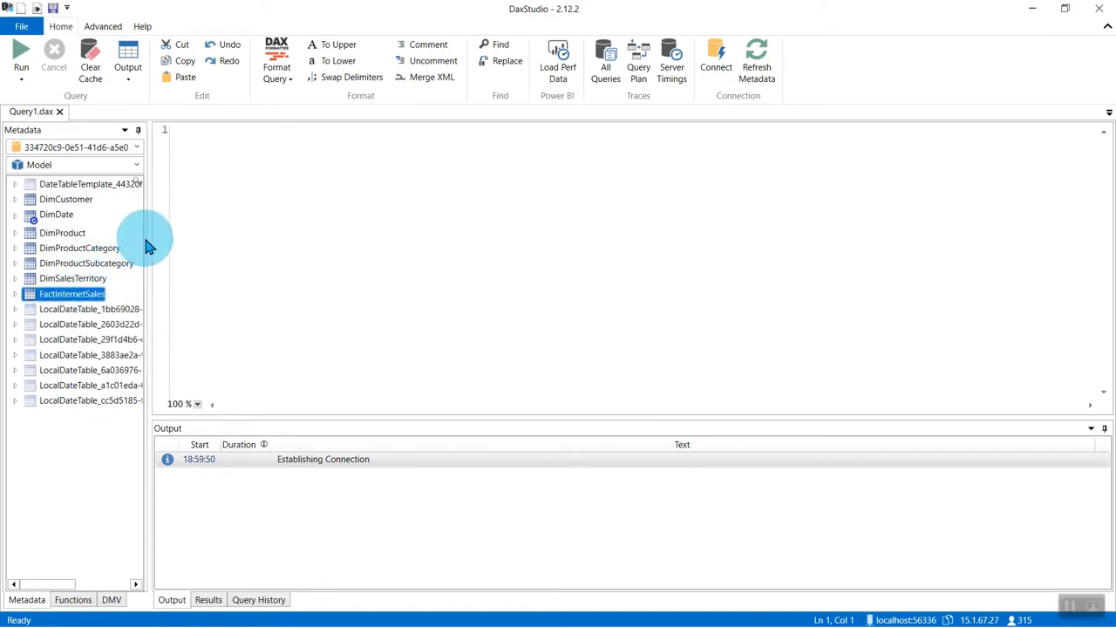
{"action": "left_click", "coordinate": [74, 311]}
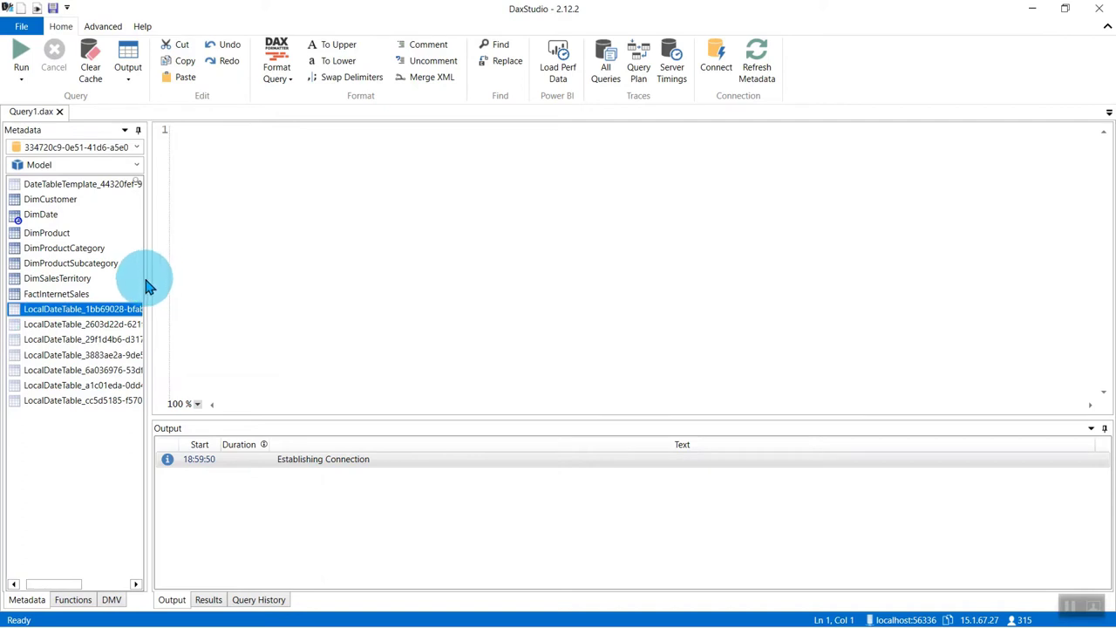
{"action": "left_click_drag", "start_coordinate": [149, 276], "coordinate": [164, 275]}
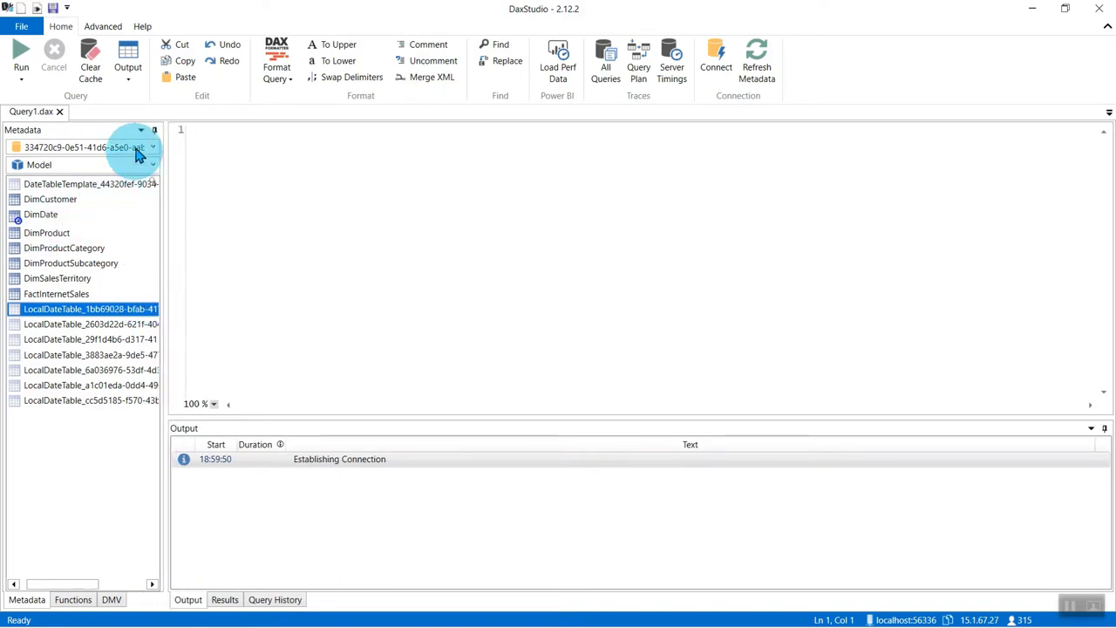
Generate the VertiPaq Analyzer metrics, enlarge the results area and sort the tables by cardinality in descending order.
{"action": "left_click", "coordinate": [115, 35]}
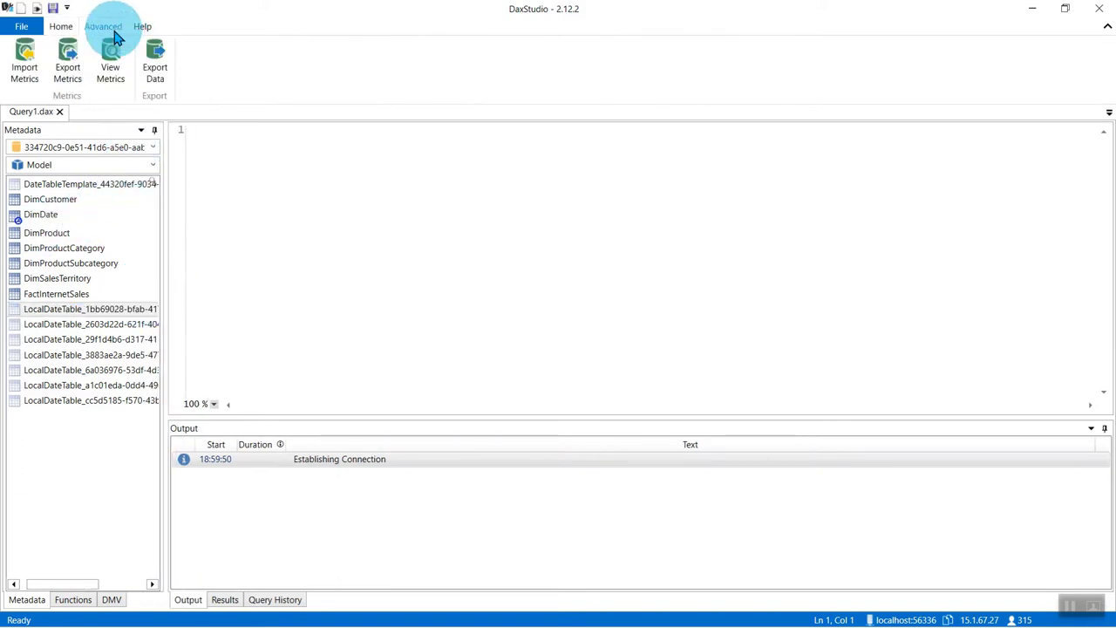
{"action": "left_click", "coordinate": [117, 82]}
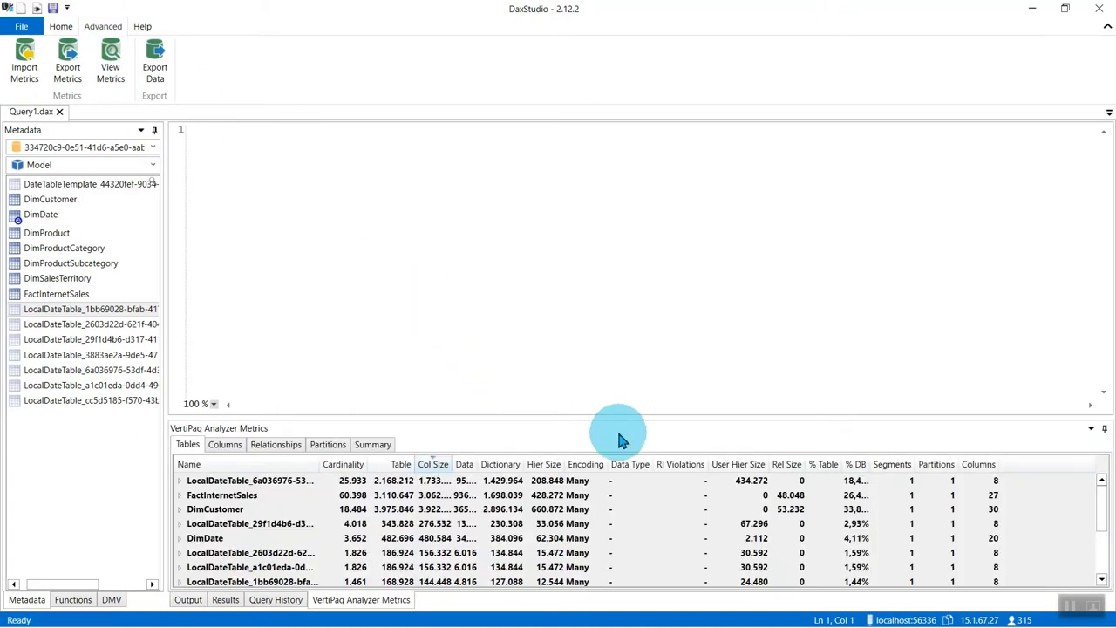
{"action": "left_click_drag", "start_coordinate": [601, 419], "coordinate": [590, 269]}
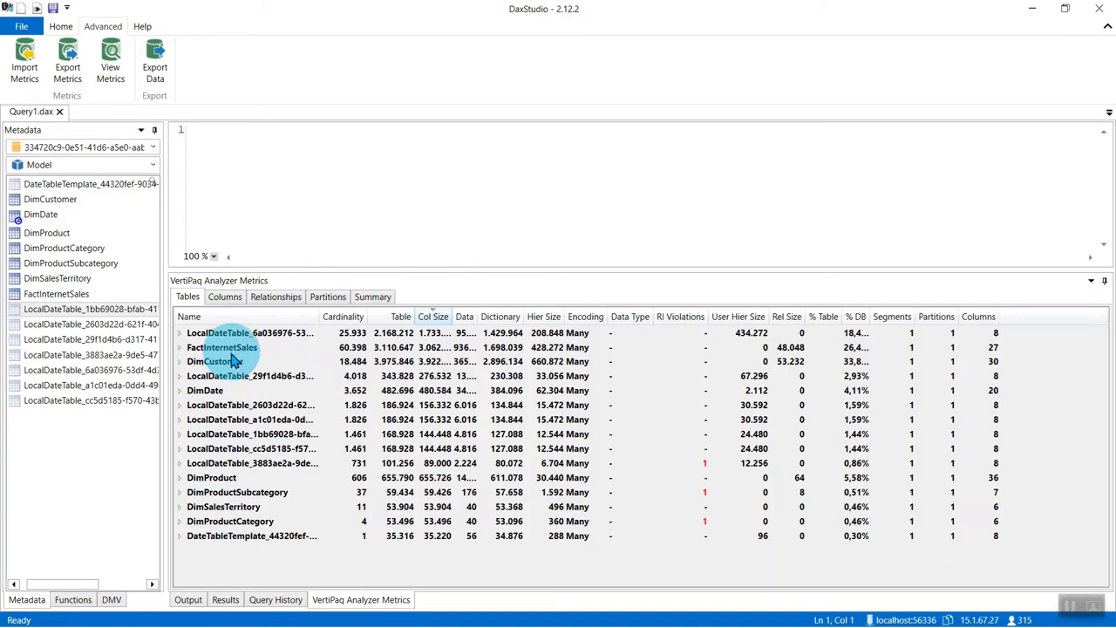
{"action": "left_click", "coordinate": [347, 319]}
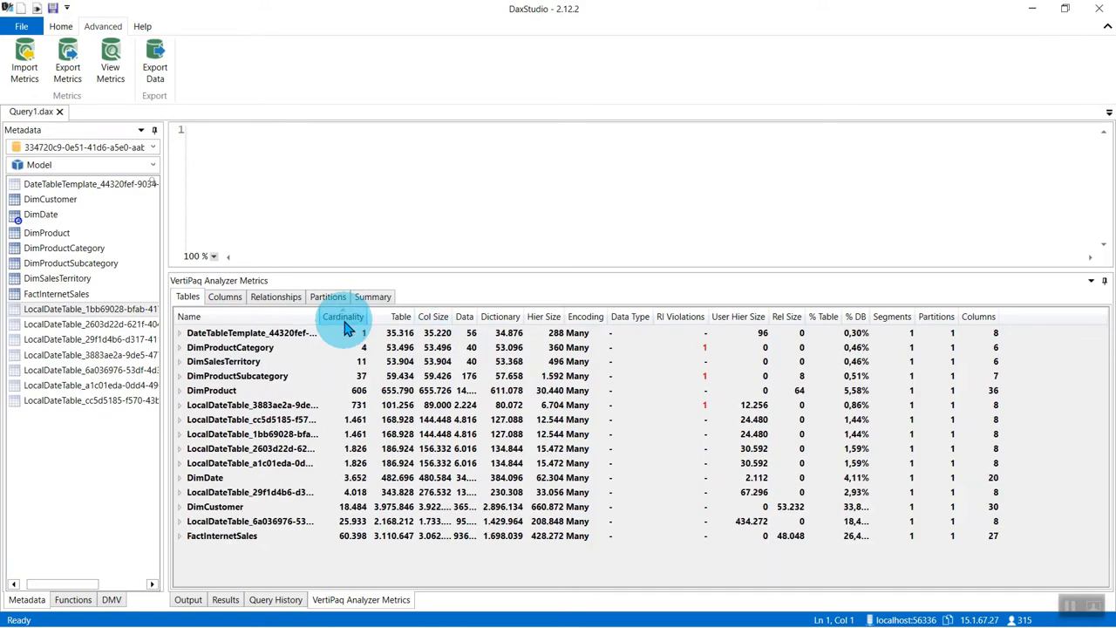
{"action": "left_click", "coordinate": [347, 320]}
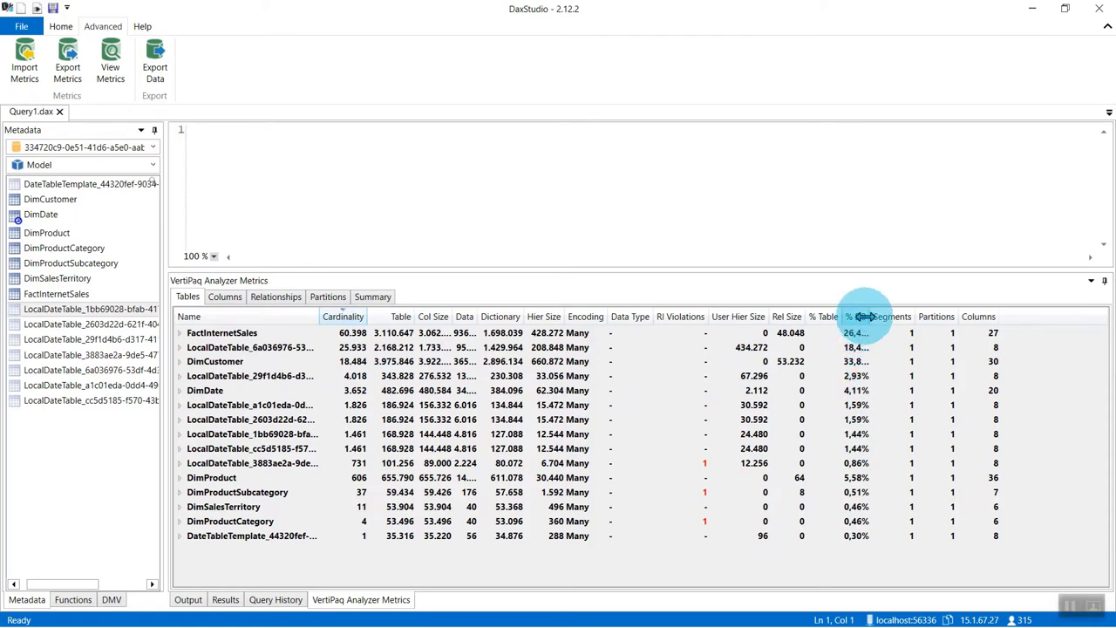
Widen the tables' % DB column, then sort the column metrics by % DB descending and compare SalesOrderNumber with the largest LocalDateTable Date column.
{"action": "left_click_drag", "start_coordinate": [866, 316], "coordinate": [891, 317]}
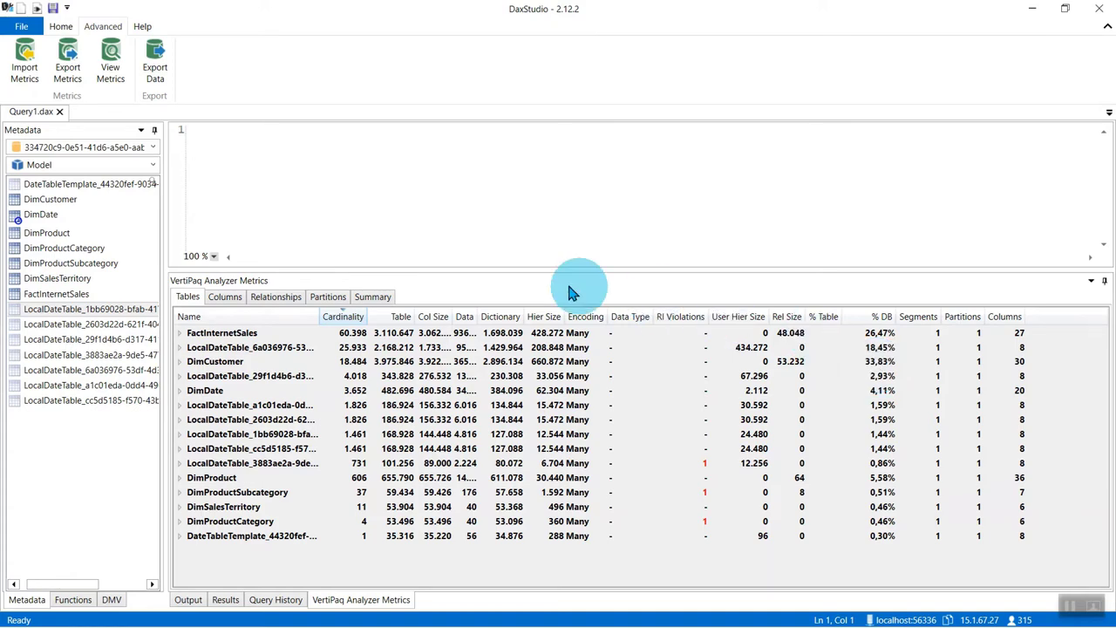
{"action": "left_click", "coordinate": [230, 298]}
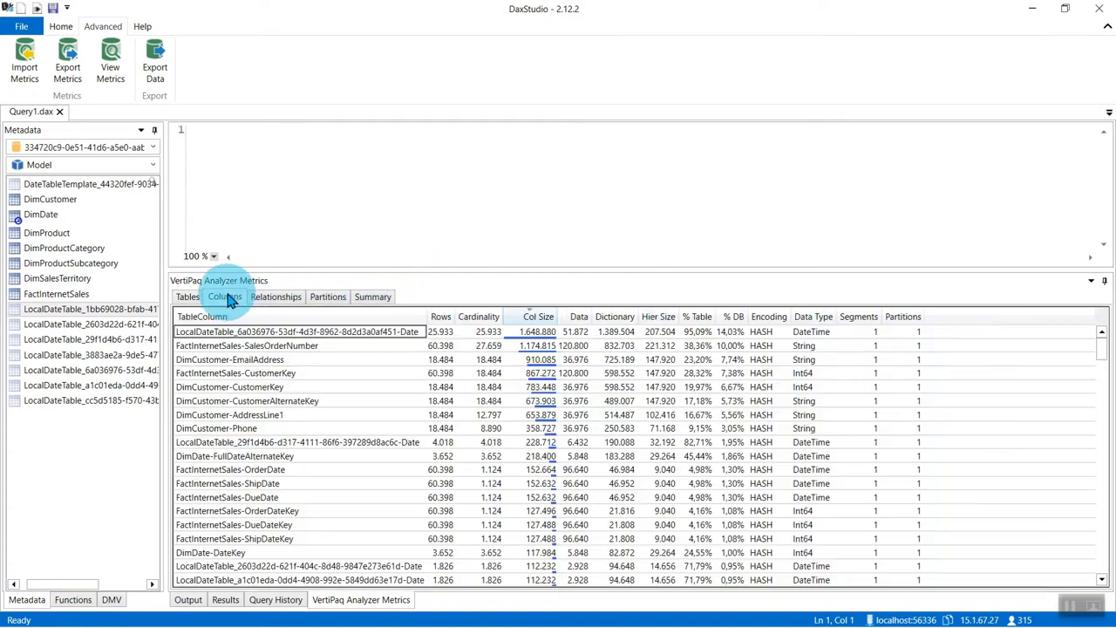
{"action": "left_click", "coordinate": [737, 321]}
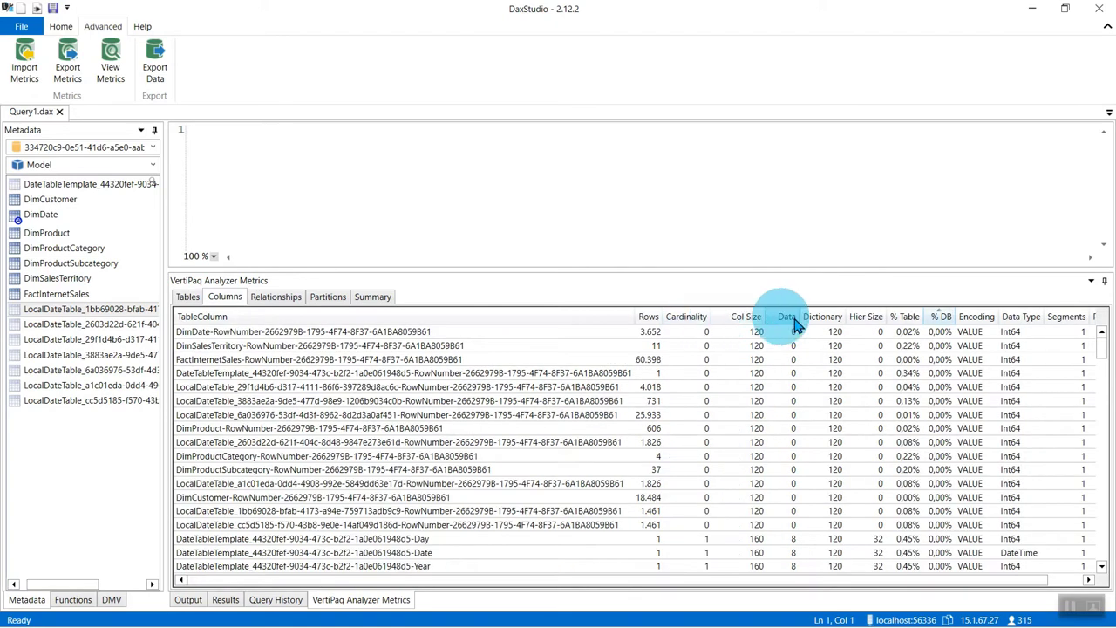
{"action": "left_click", "coordinate": [936, 319]}
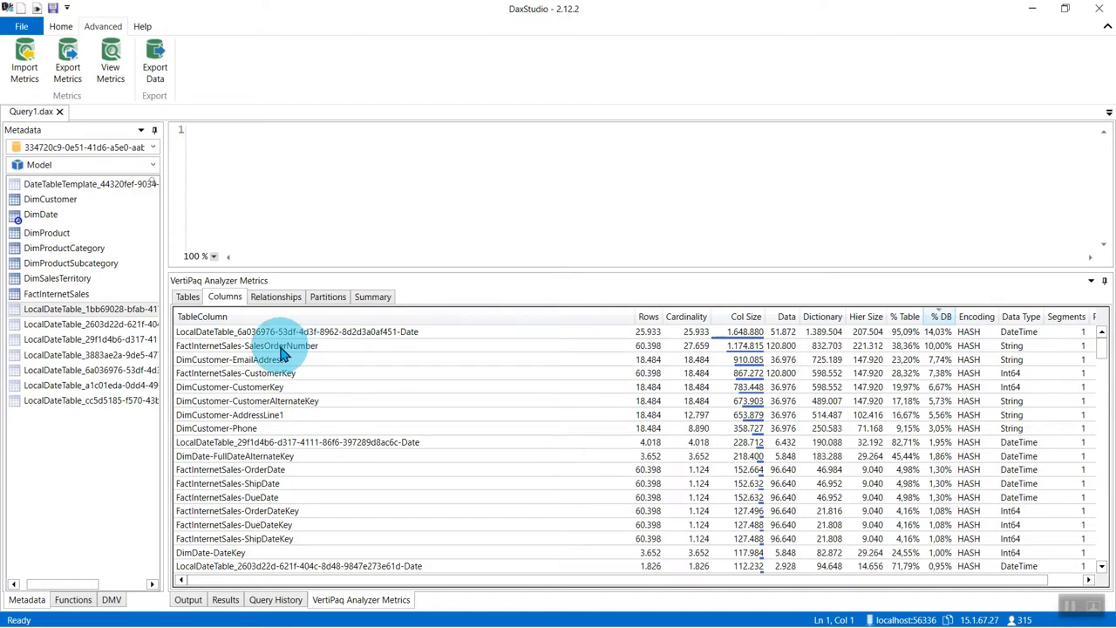
{"action": "left_click", "coordinate": [281, 347]}
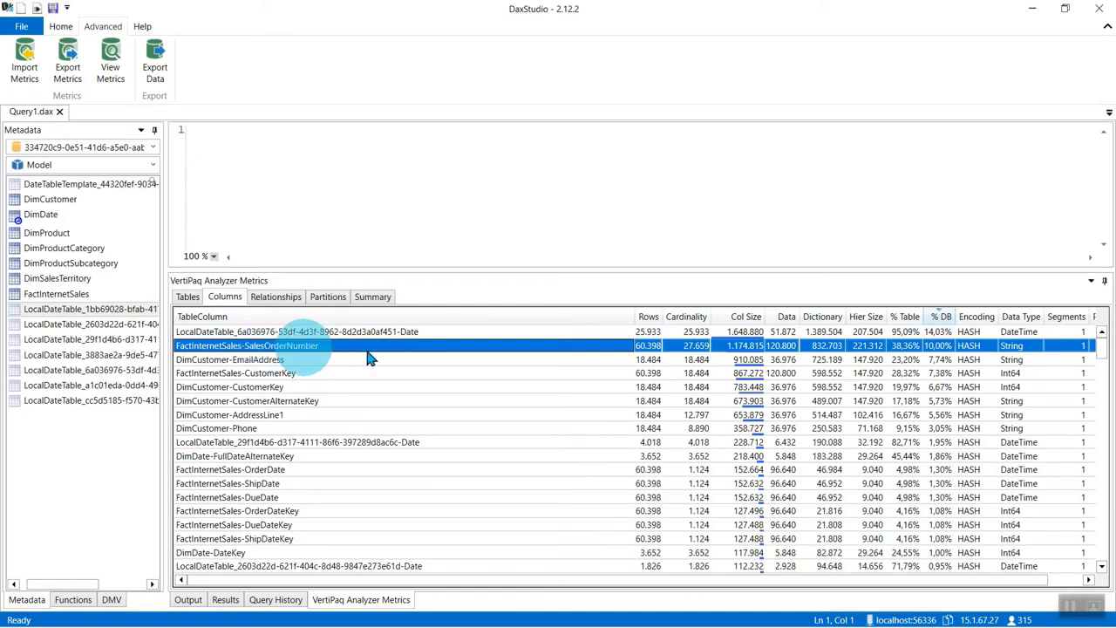
{"action": "left_click", "coordinate": [942, 332]}
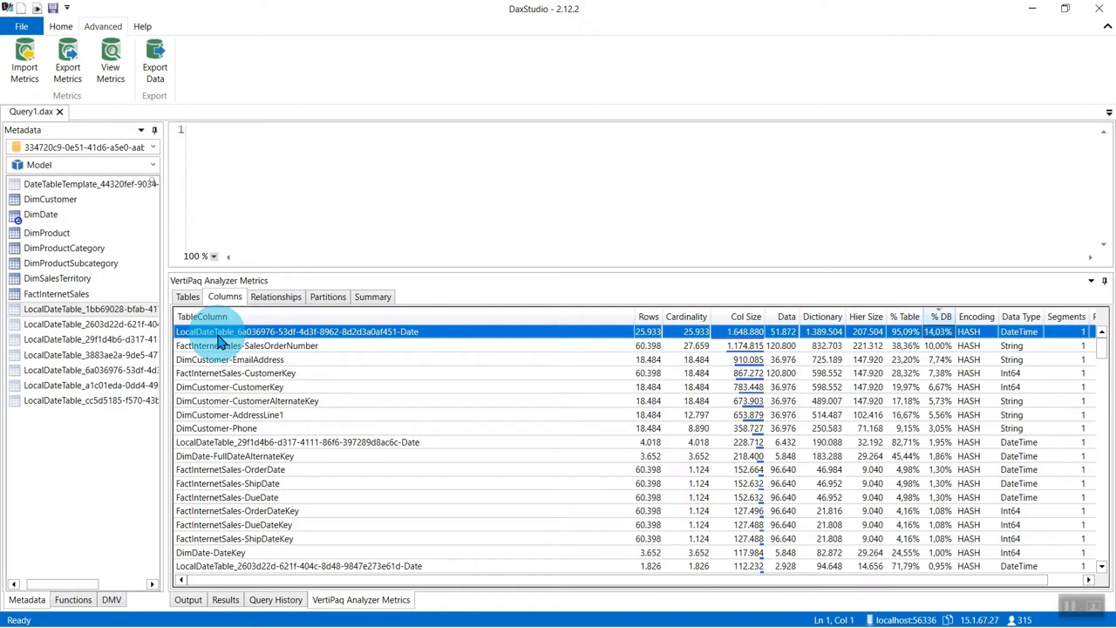
Show the VertiPaq Analyzer summary and read the model's total size.
{"action": "left_click", "coordinate": [374, 298]}
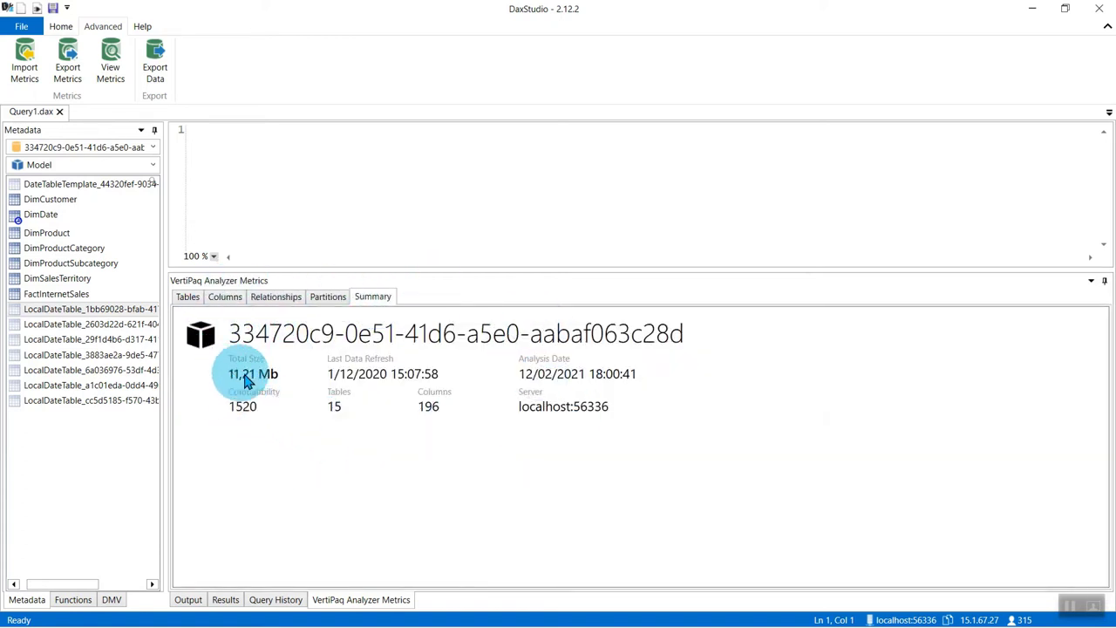
{"action": "mouse_move", "coordinate": [240, 380]}
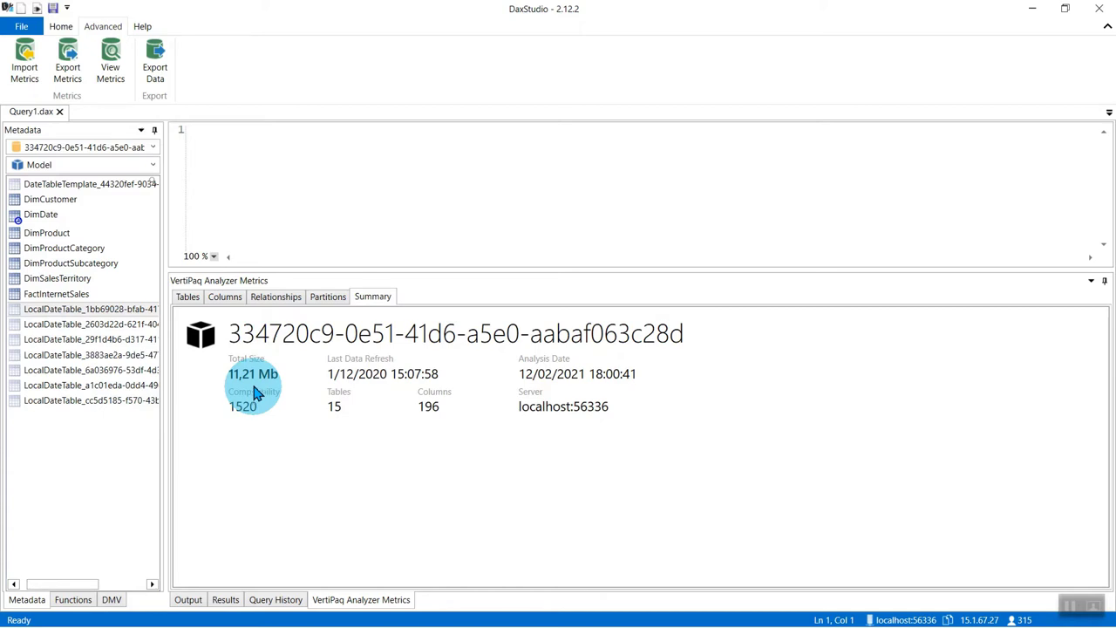
{"action": "mouse_move", "coordinate": [255, 390]}
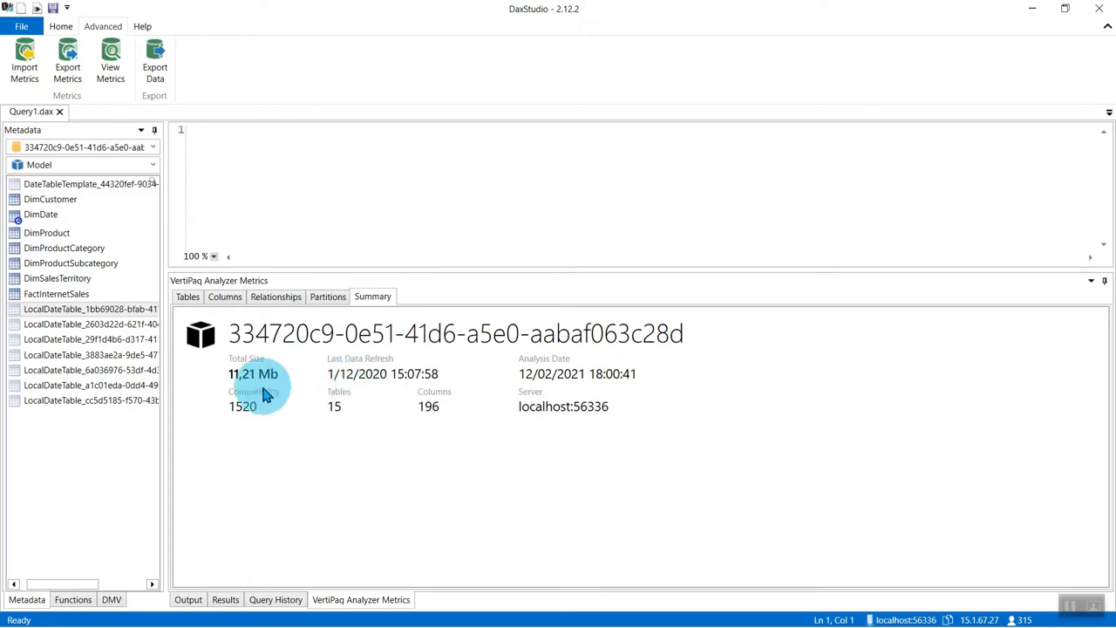
{"action": "left_click", "coordinate": [401, 174]}
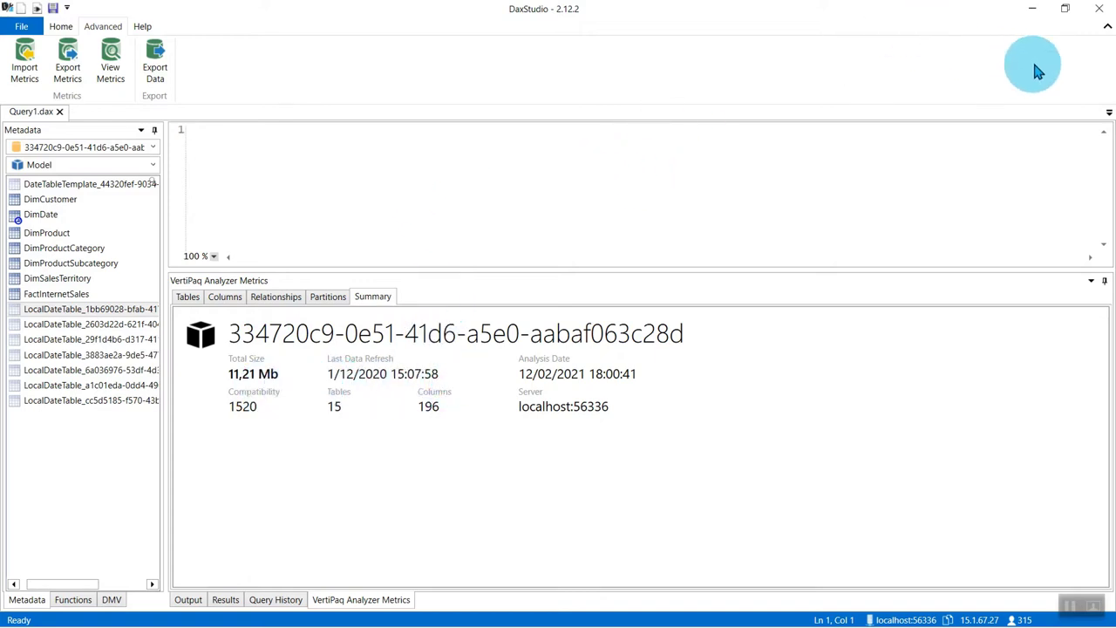
Switch back to Power BI Desktop and disable Auto date/time in the current file's data load options.
{"action": "left_click", "coordinate": [1032, 12]}
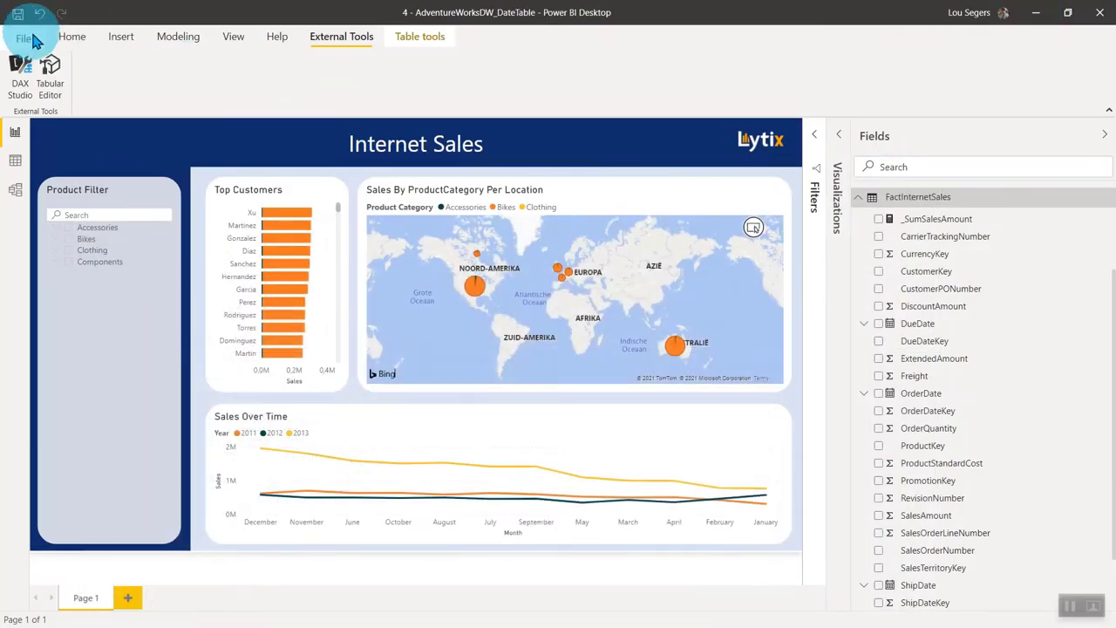
{"action": "left_click", "coordinate": [23, 40]}
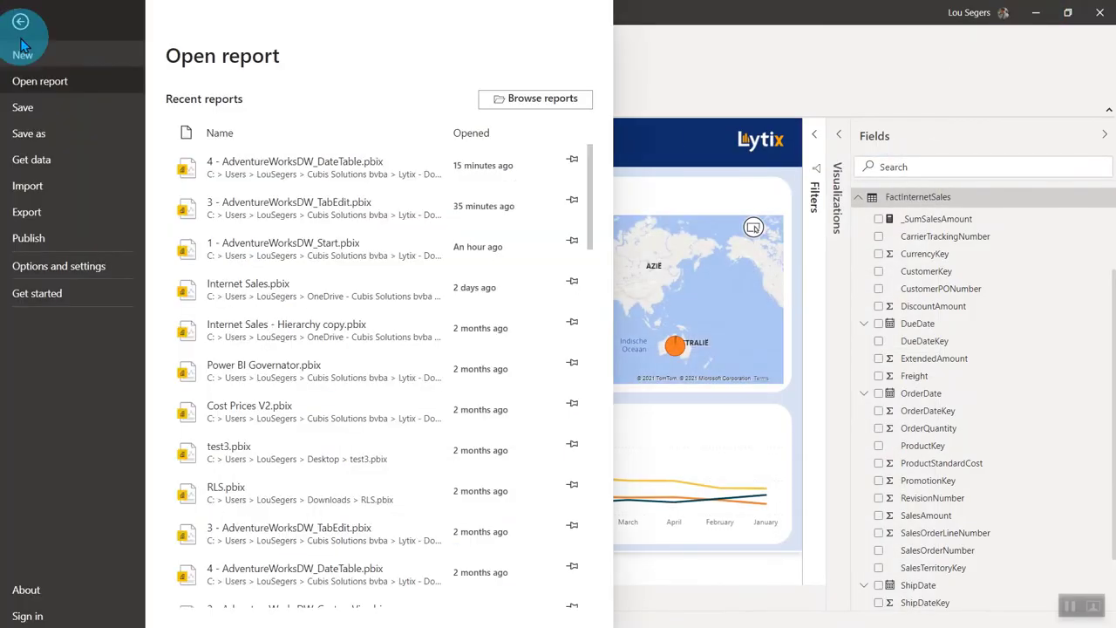
{"action": "left_click", "coordinate": [48, 277]}
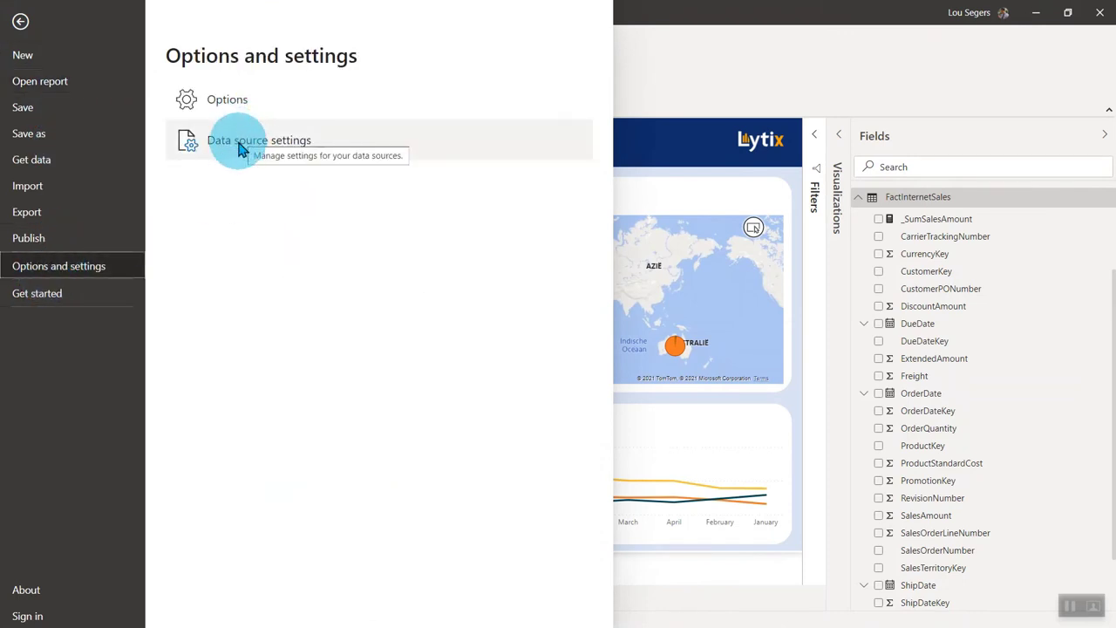
{"action": "left_click", "coordinate": [245, 105]}
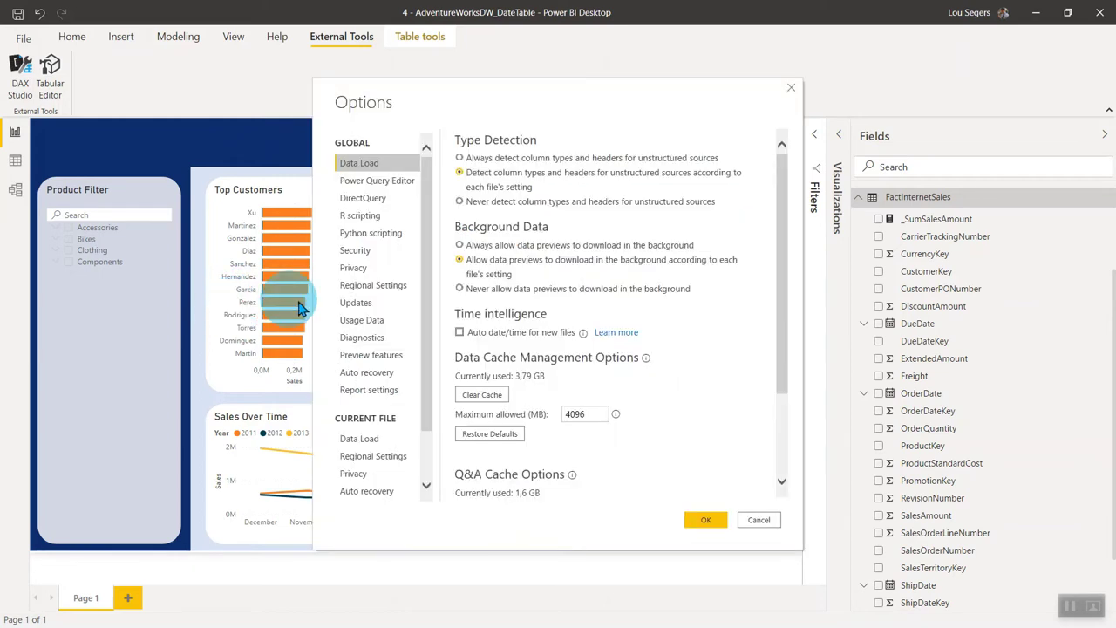
{"action": "scroll", "coordinate": [429, 364], "scroll_direction": "down", "scroll_amount": 1}
{"action": "left_click", "coordinate": [364, 391]}
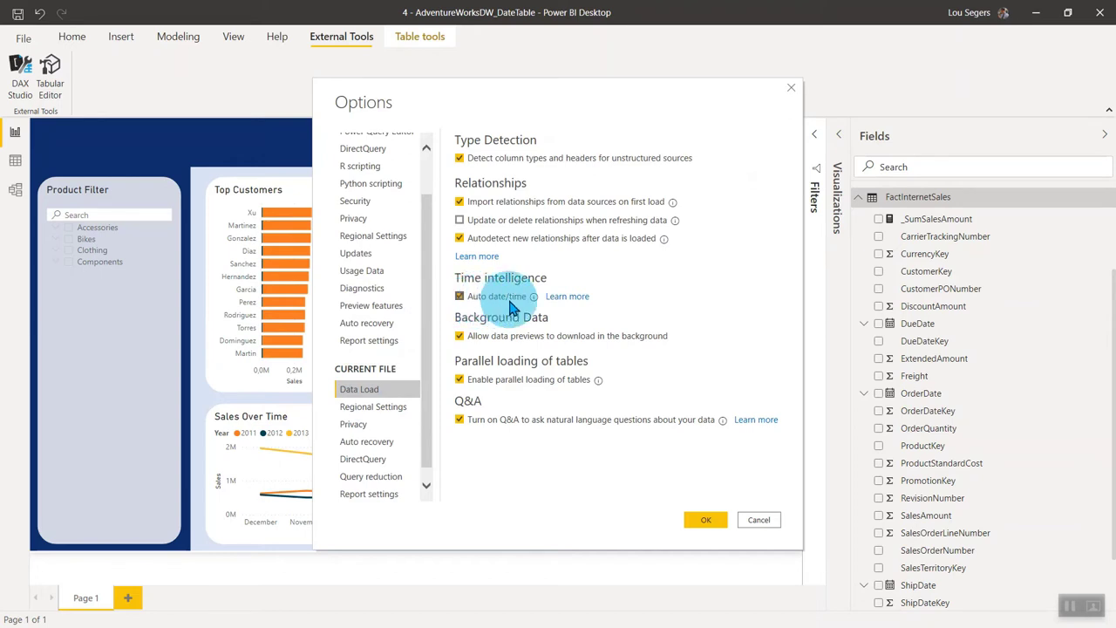
{"action": "left_click", "coordinate": [459, 296]}
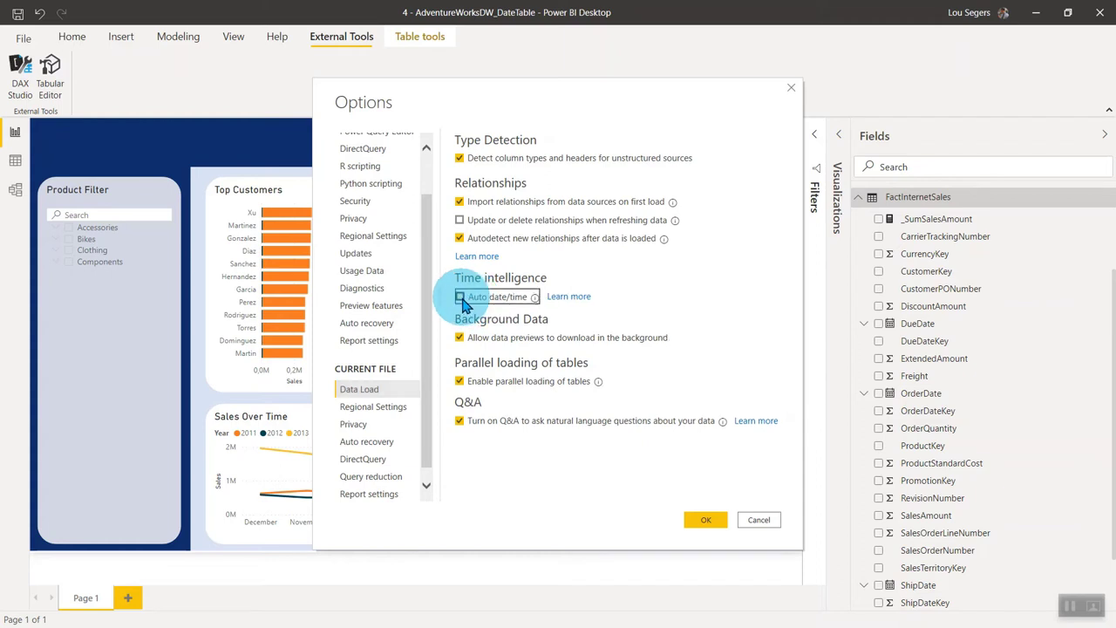
{"action": "left_click", "coordinate": [709, 524]}
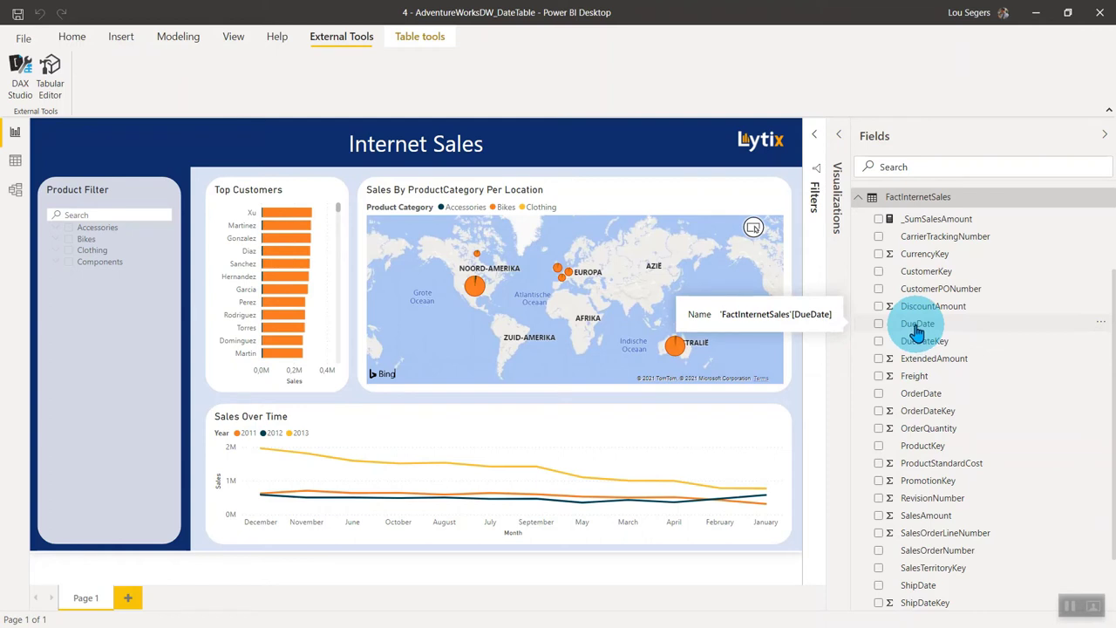
Launch DAX Studio on the model again and generate fresh VertiPaq Analyzer metrics.
{"action": "left_click", "coordinate": [23, 77]}
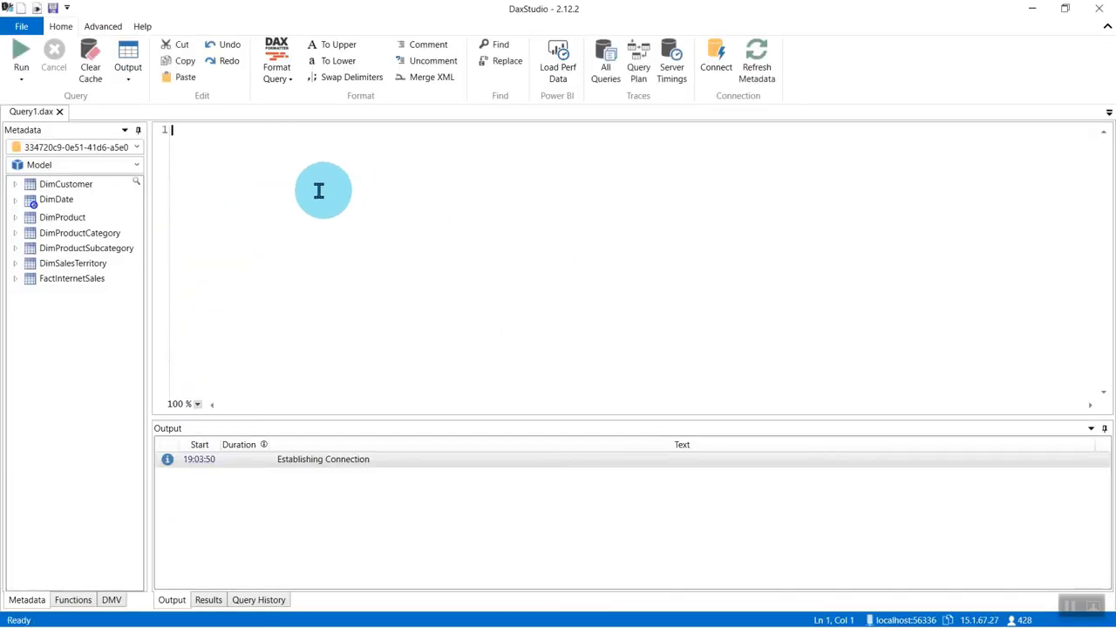
{"action": "left_click", "coordinate": [103, 26]}
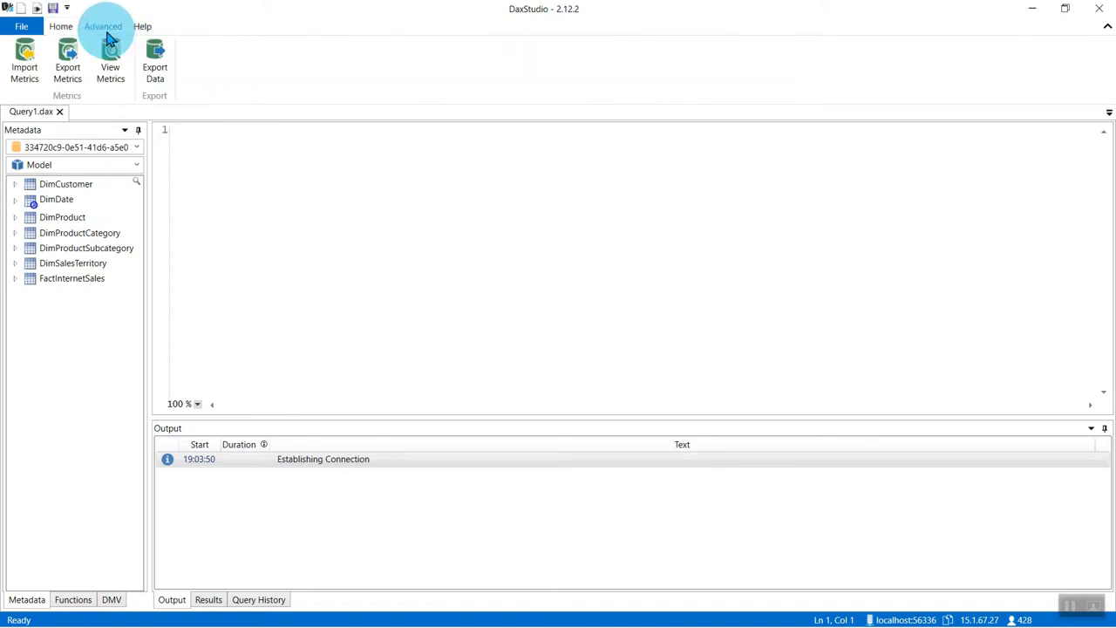
{"action": "left_click", "coordinate": [124, 78]}
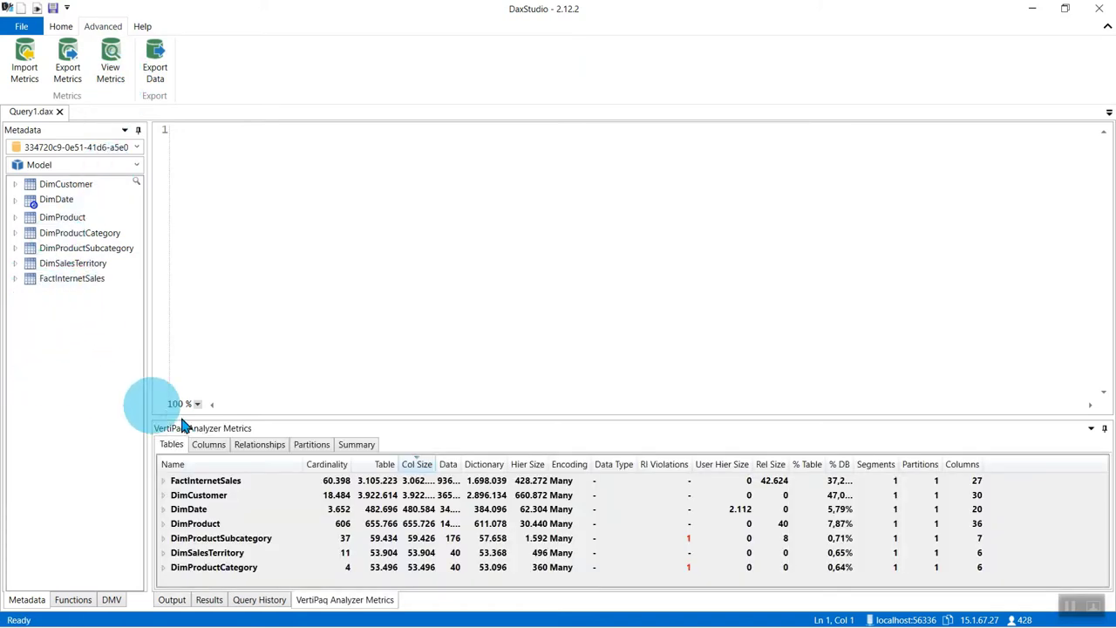
Enlarge the results area and review the model's total size in the summary and its table metrics.
{"action": "left_click", "coordinate": [356, 444]}
{"action": "left_click_drag", "start_coordinate": [428, 419], "coordinate": [453, 285]}
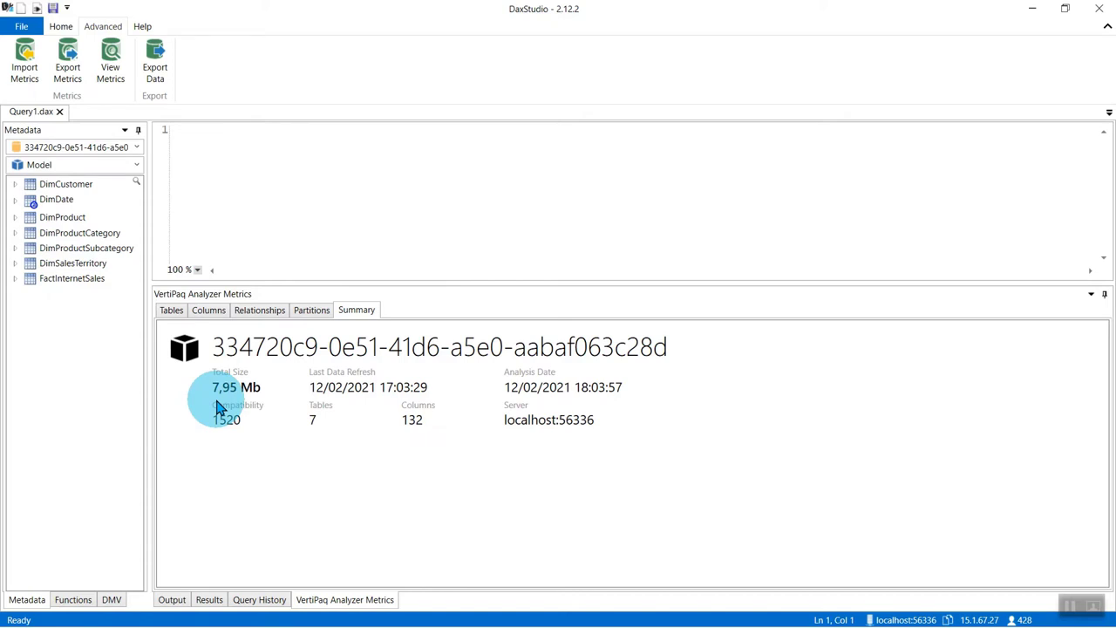
{"action": "left_click", "coordinate": [565, 212]}
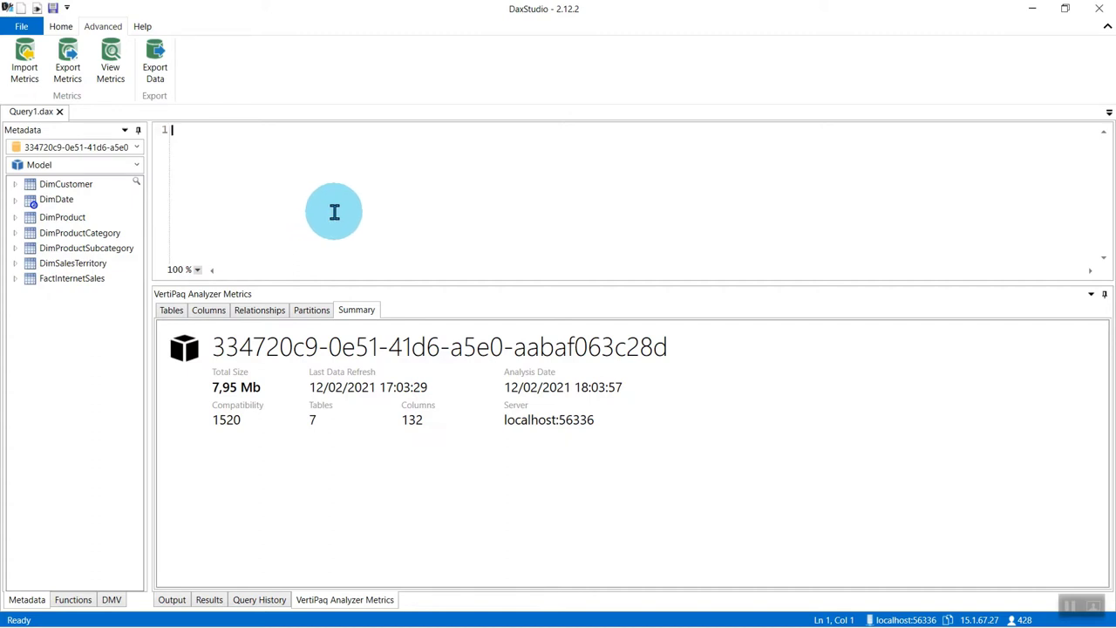
{"action": "left_click", "coordinate": [172, 314]}
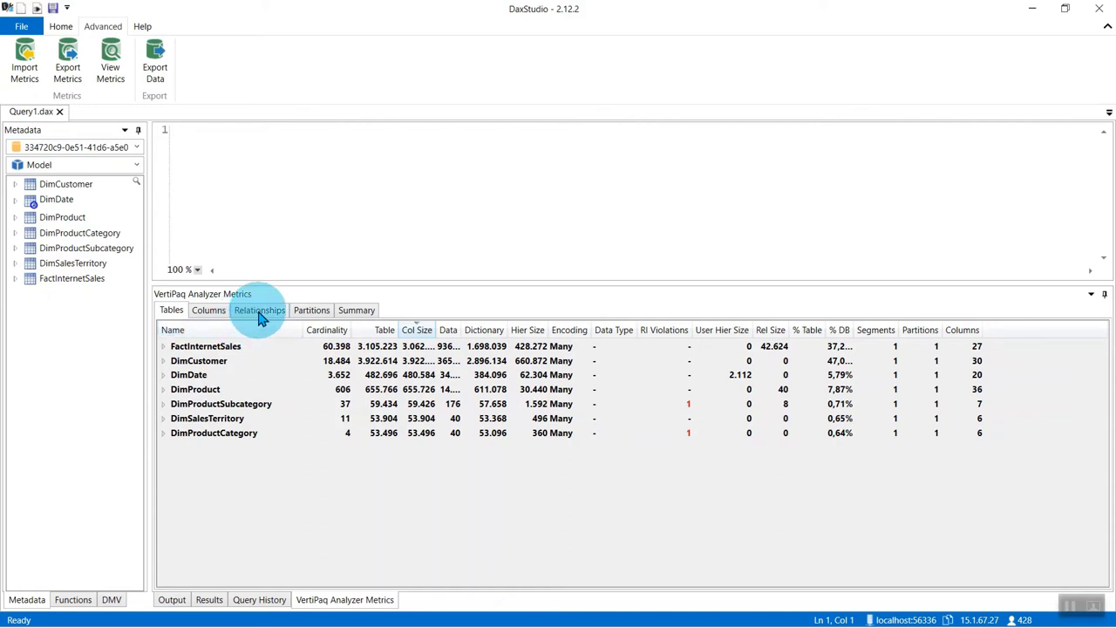
{"action": "left_click", "coordinate": [613, 218]}
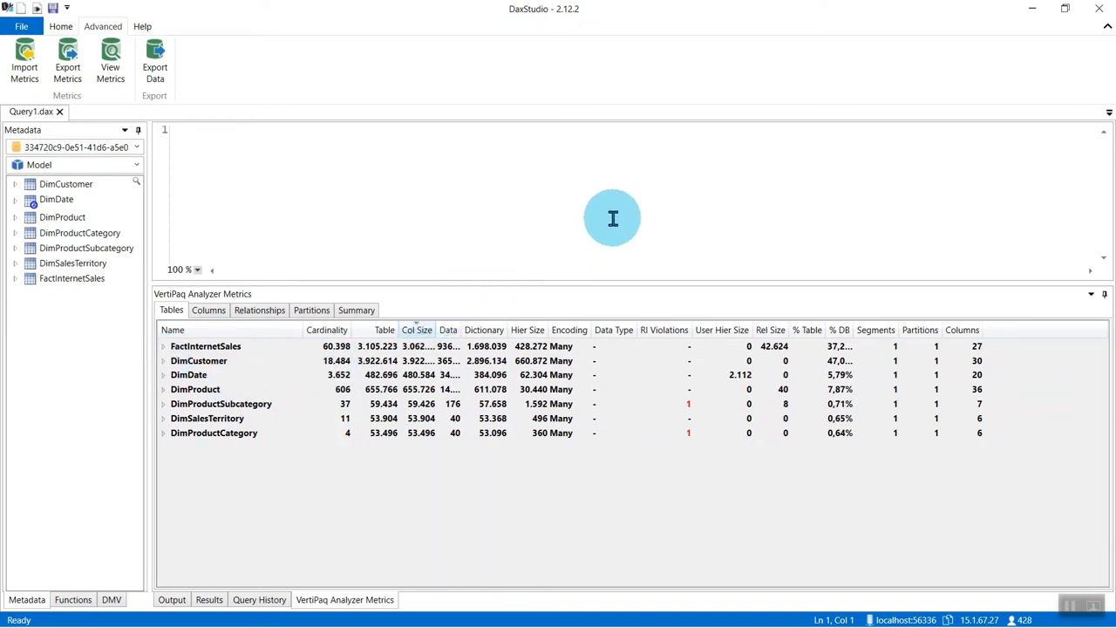
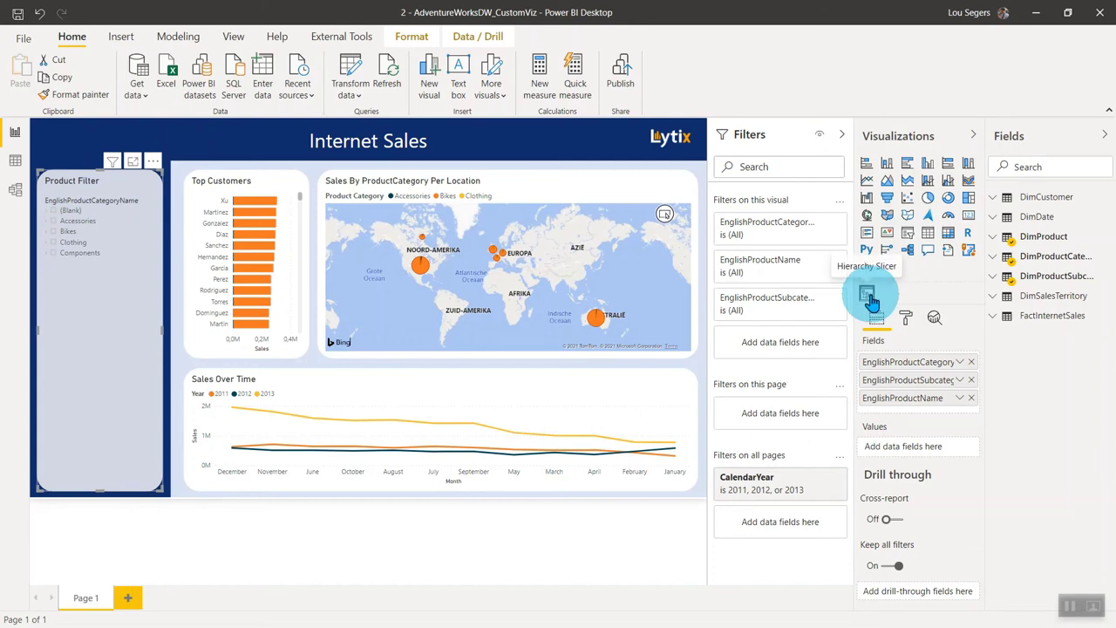
In the AdventureWorksDW_CustomViz report, expand and collapse Components in the Product Filter hierarchy slicer.
{"action": "left_click_drag", "start_coordinate": [870, 299], "coordinate": [123, 351]}
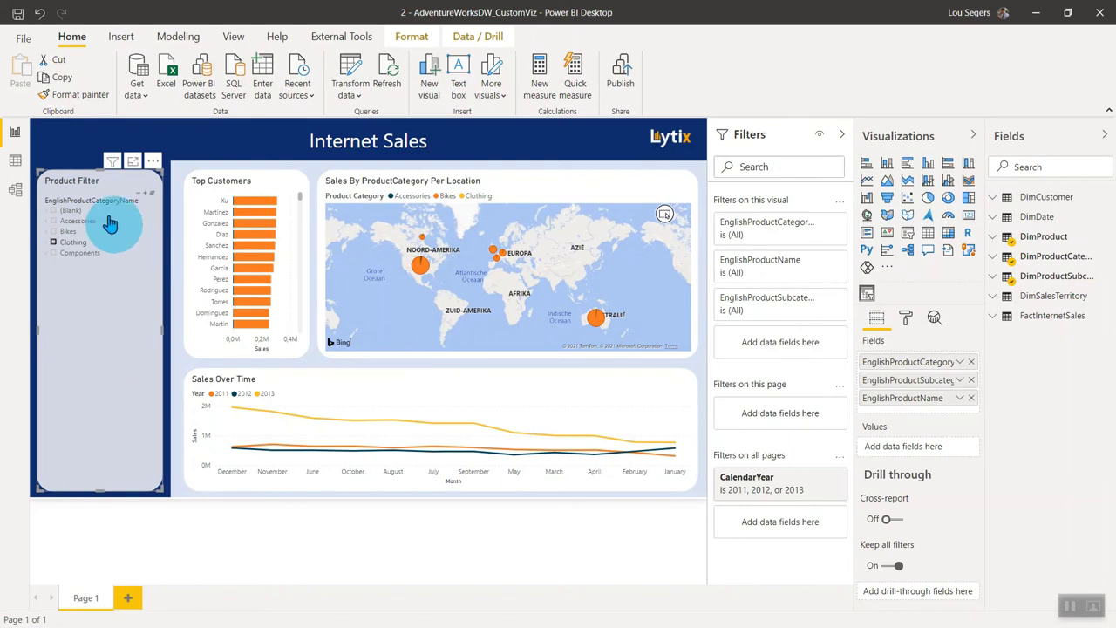
{"action": "left_click", "coordinate": [48, 254]}
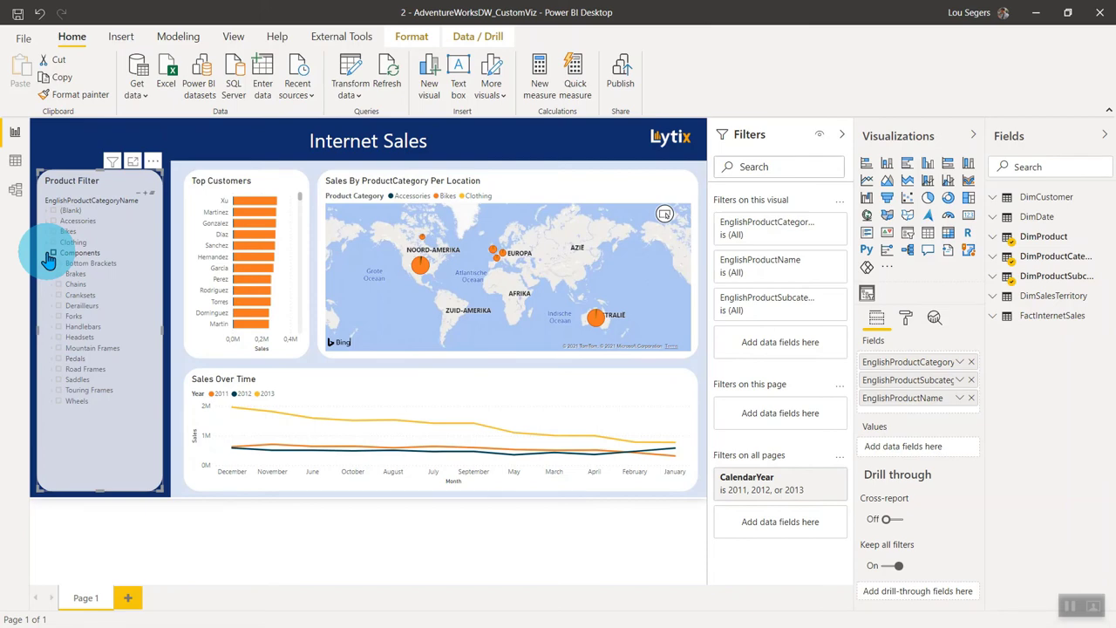
{"action": "left_click", "coordinate": [48, 253]}
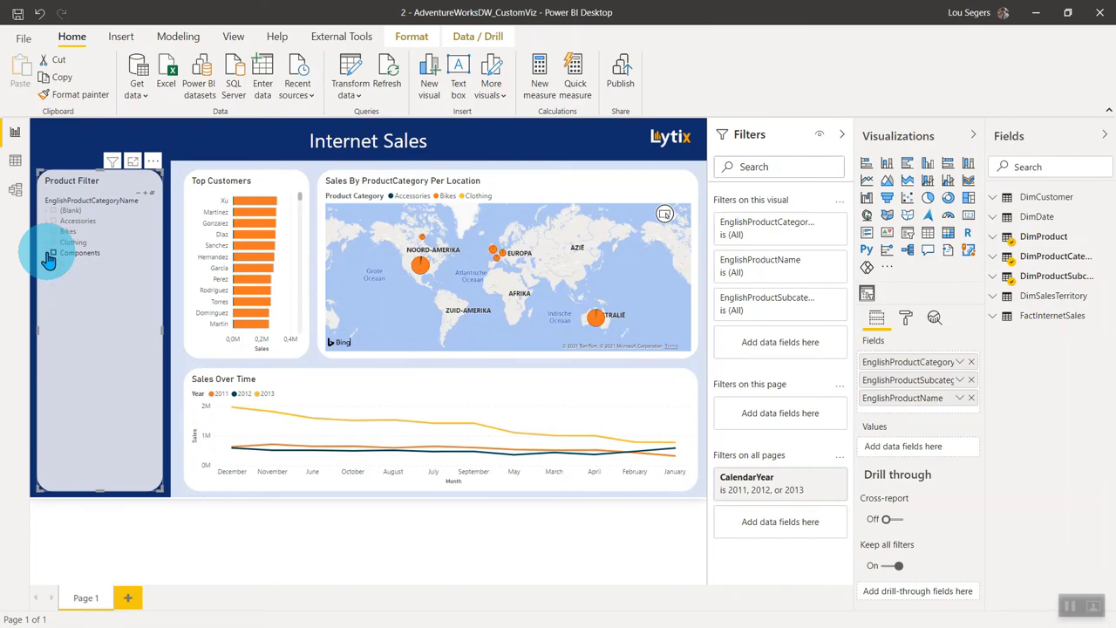
Show the Performance analyzer and collapse the Filters, Visualizations and Fields panes to make room for the report.
{"action": "left_click", "coordinate": [243, 39]}
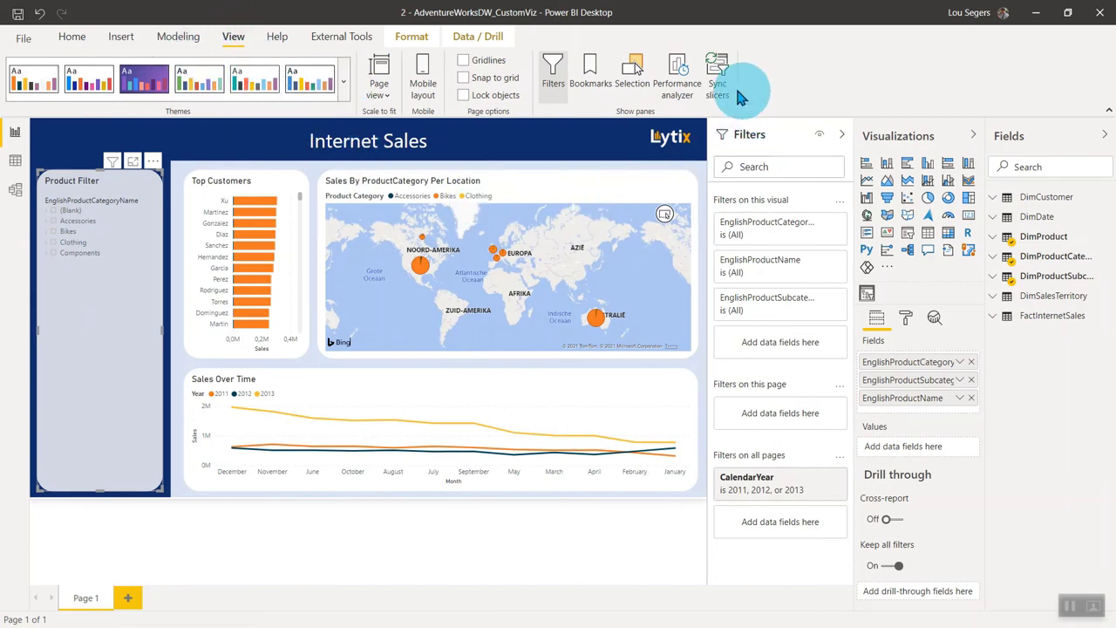
{"action": "left_click", "coordinate": [676, 76]}
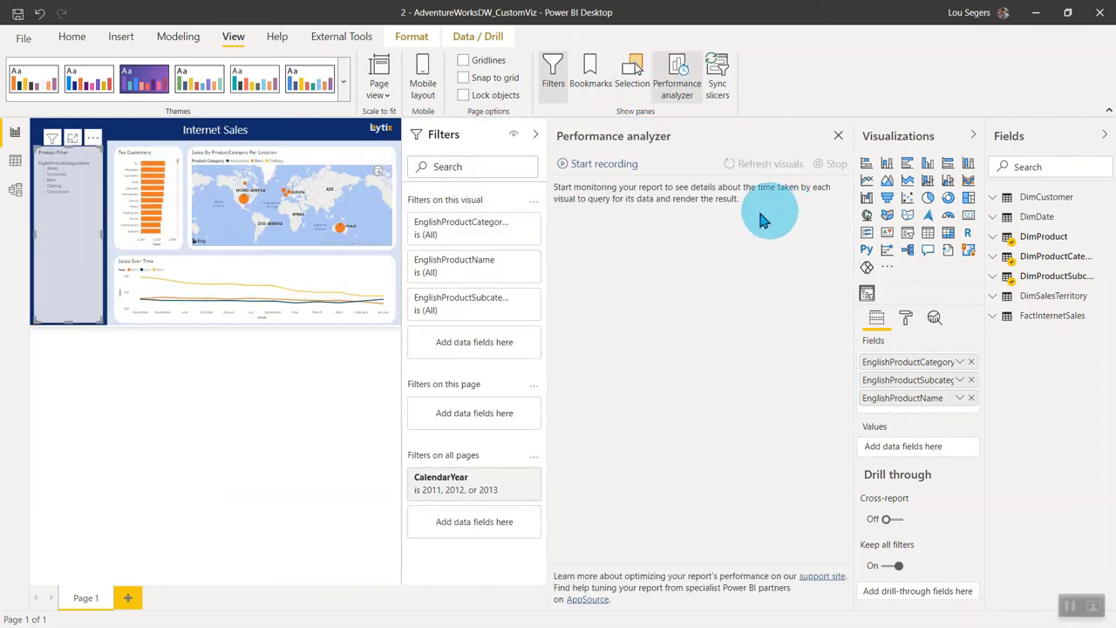
{"action": "left_click", "coordinate": [535, 134]}
{"action": "left_click", "coordinate": [973, 136]}
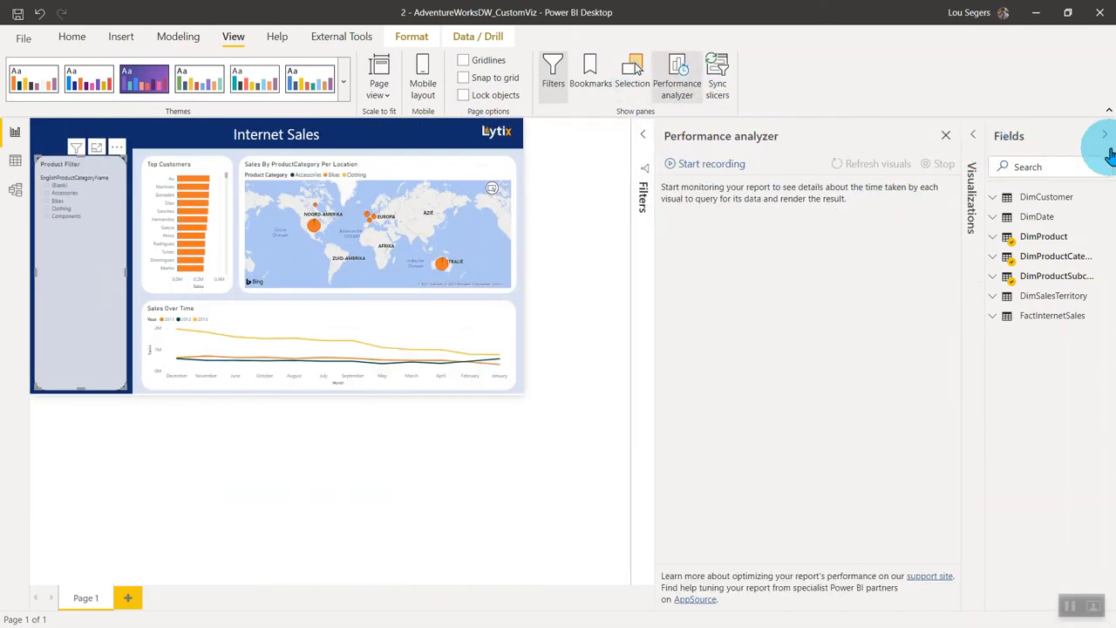
{"action": "left_click", "coordinate": [1103, 136]}
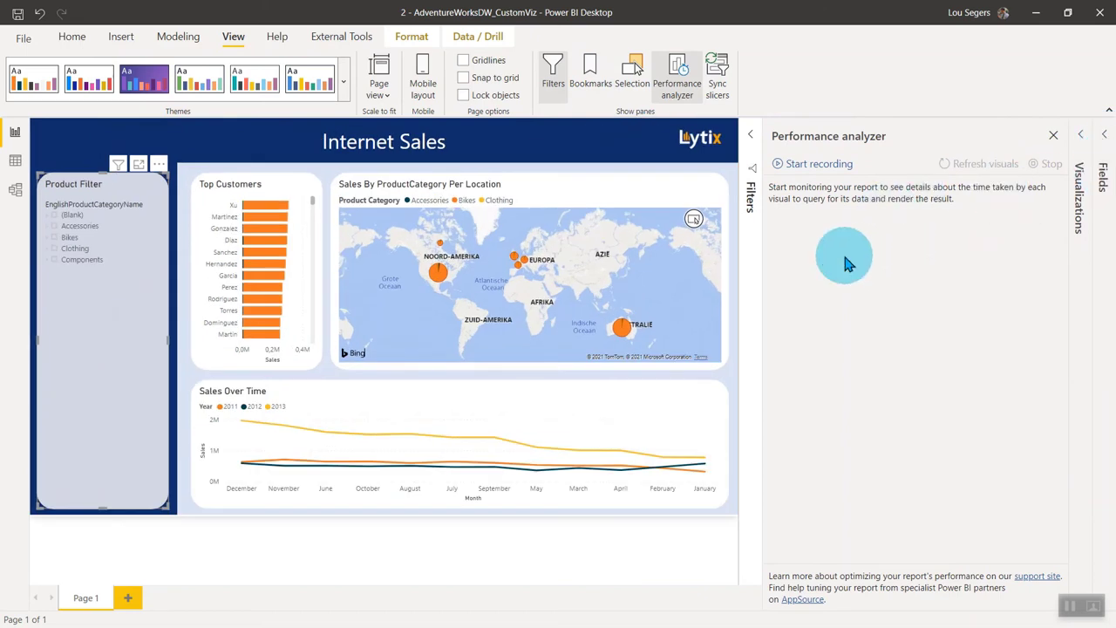
Start a performance recording, cross-highlight the report by one customer bar in Top Customers, and clear the highlight.
{"action": "left_click", "coordinate": [815, 173]}
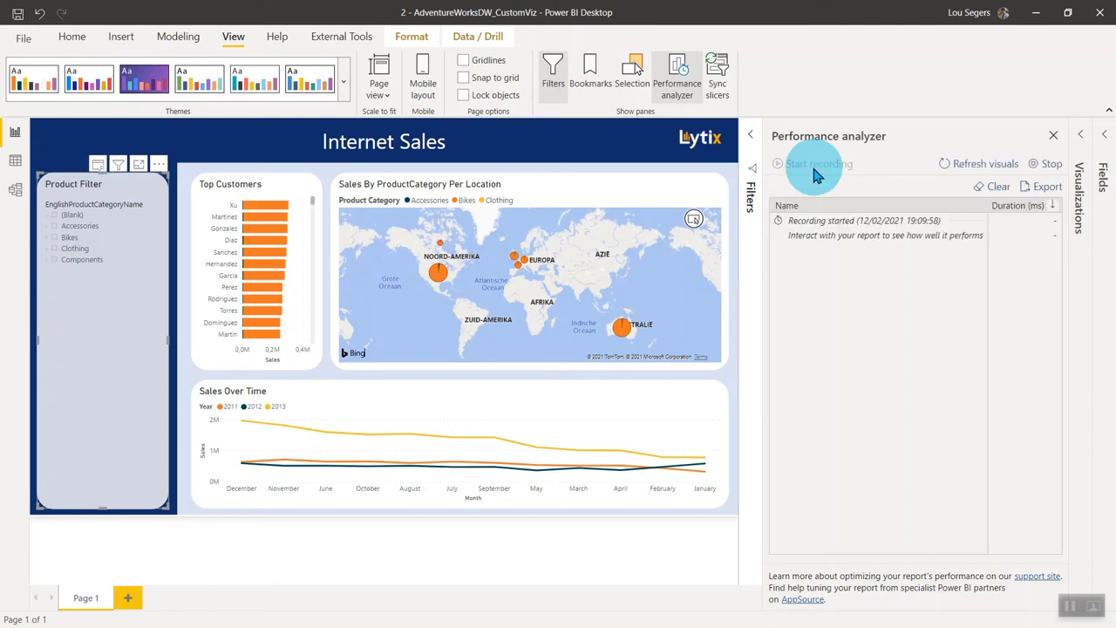
{"action": "left_click", "coordinate": [271, 312]}
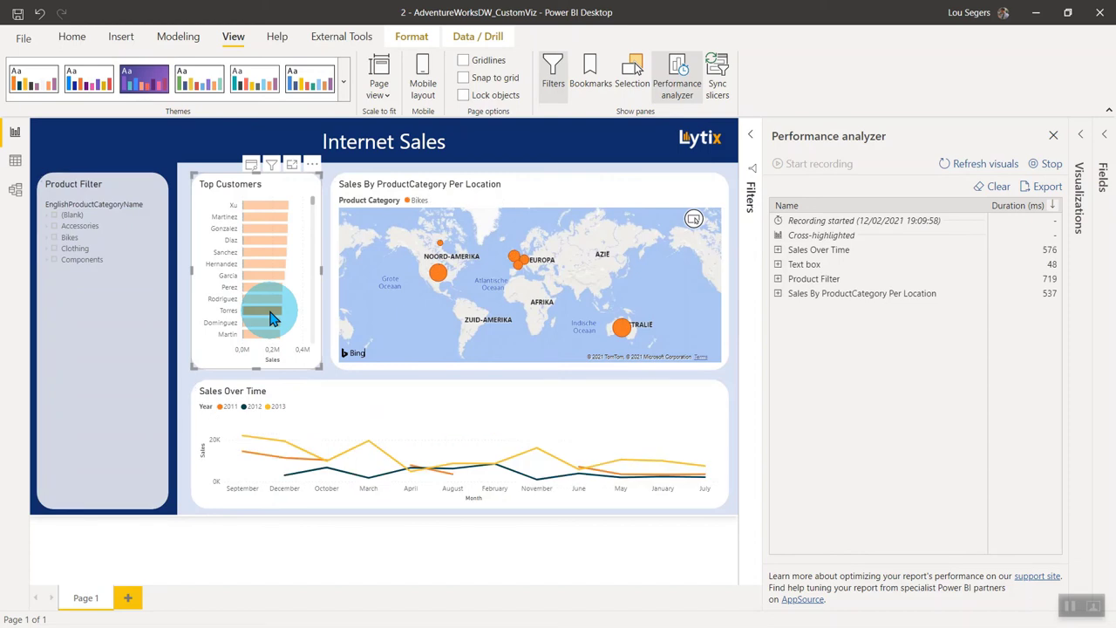
{"action": "left_click", "coordinate": [271, 314]}
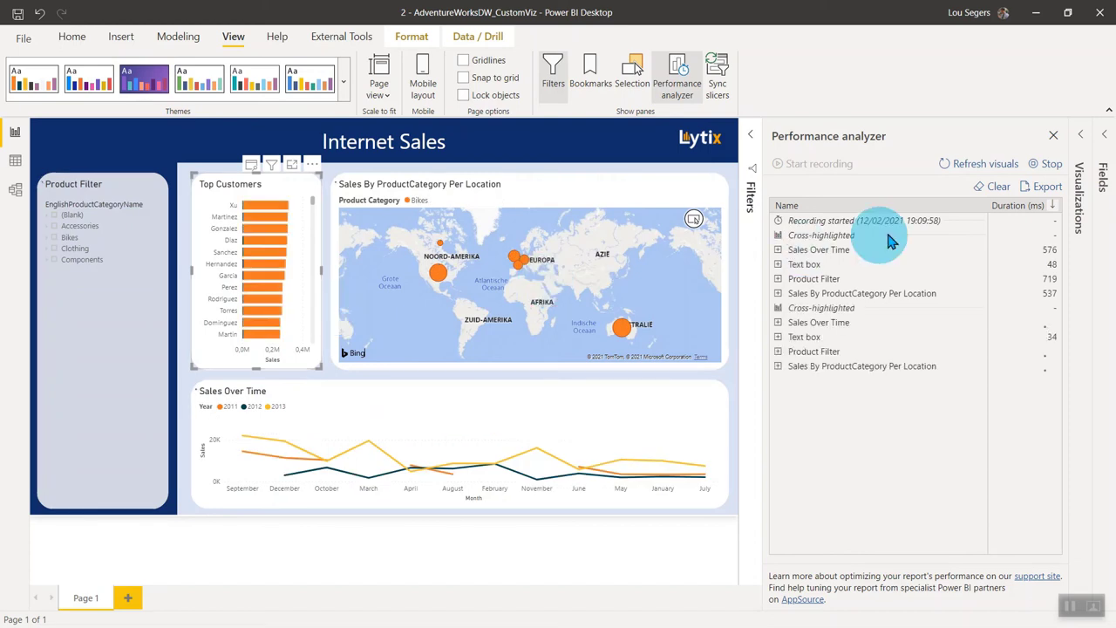
Stop the performance recording and expand the first Product Filter entry to inspect its duration breakdown.
{"action": "left_click", "coordinate": [1055, 170]}
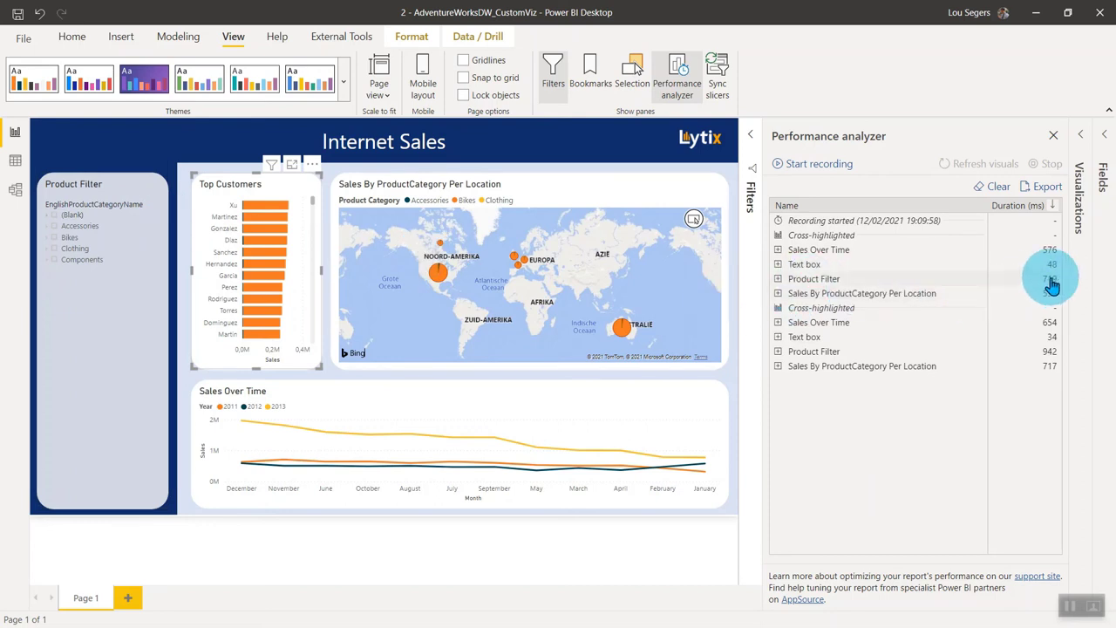
{"action": "left_click", "coordinate": [777, 281]}
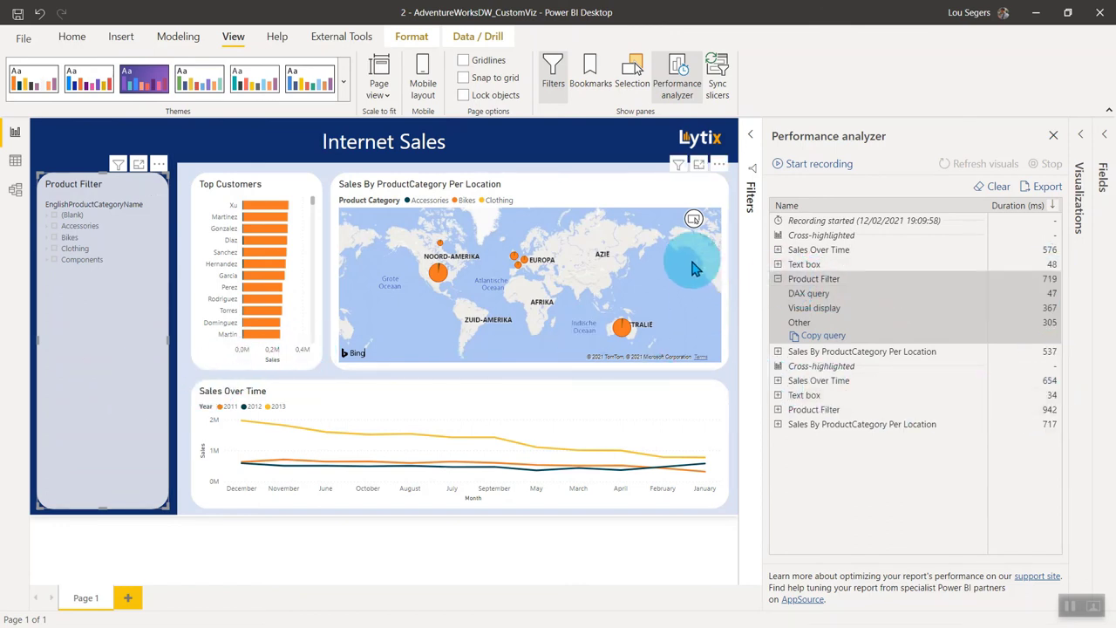
Expand the Visualizations pane and change the Product Filter hierarchy slicer to the standard Slicer visual.
{"action": "left_click", "coordinate": [1081, 136]}
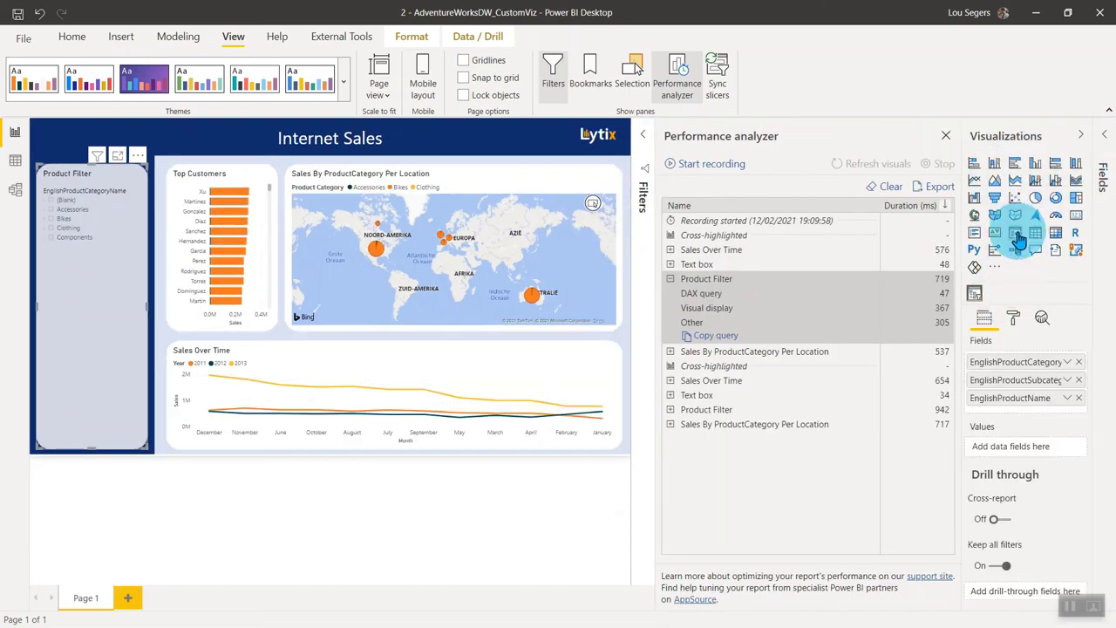
{"action": "left_click", "coordinate": [1017, 234]}
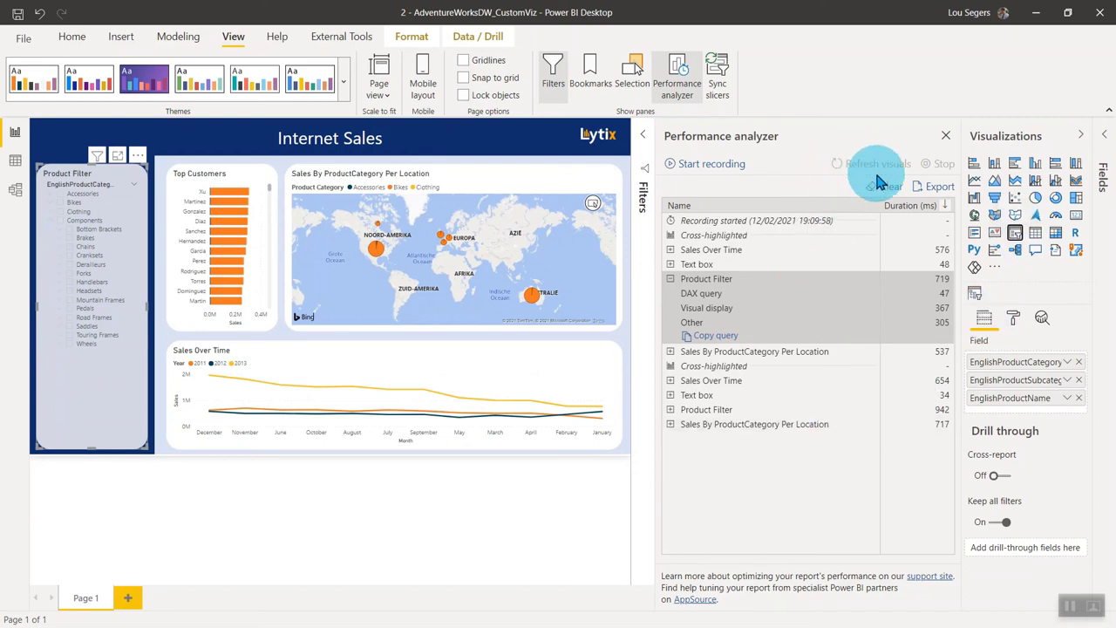
Start another performance recording, cross-highlight by one Top Customers bar, clear the highlight, and check the new Product Filter durations.
{"action": "left_click", "coordinate": [708, 163]}
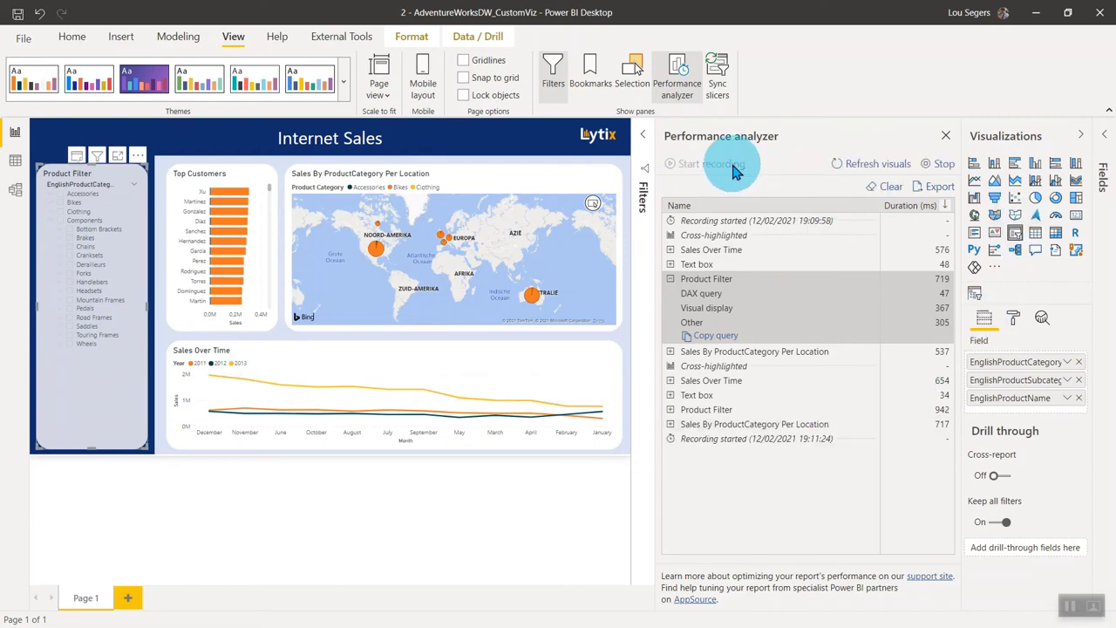
{"action": "left_click", "coordinate": [225, 262]}
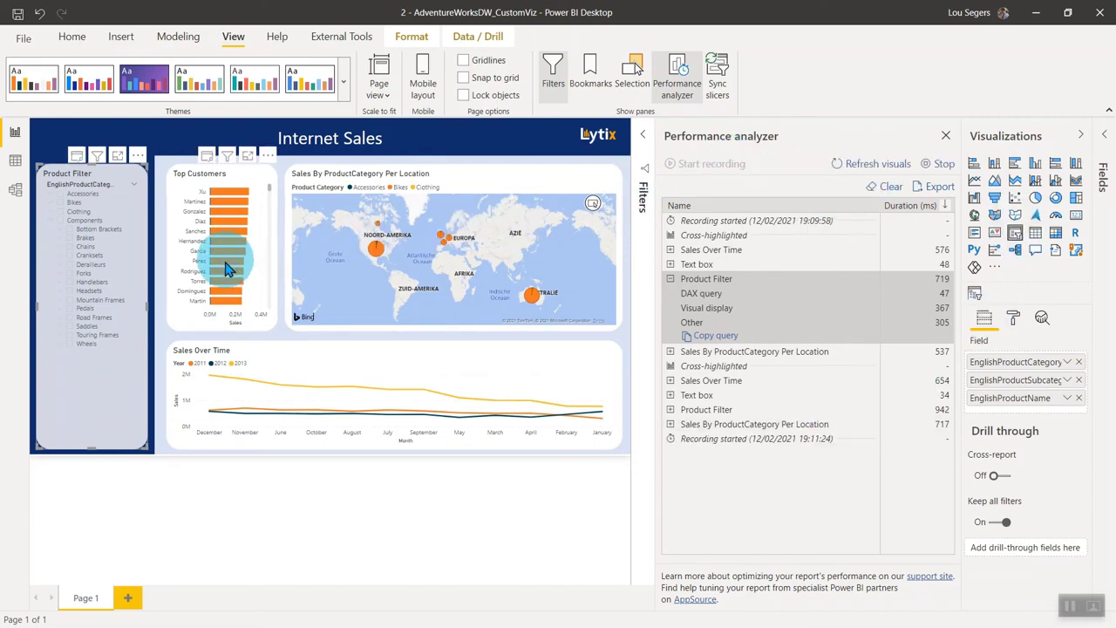
{"action": "left_click", "coordinate": [225, 269]}
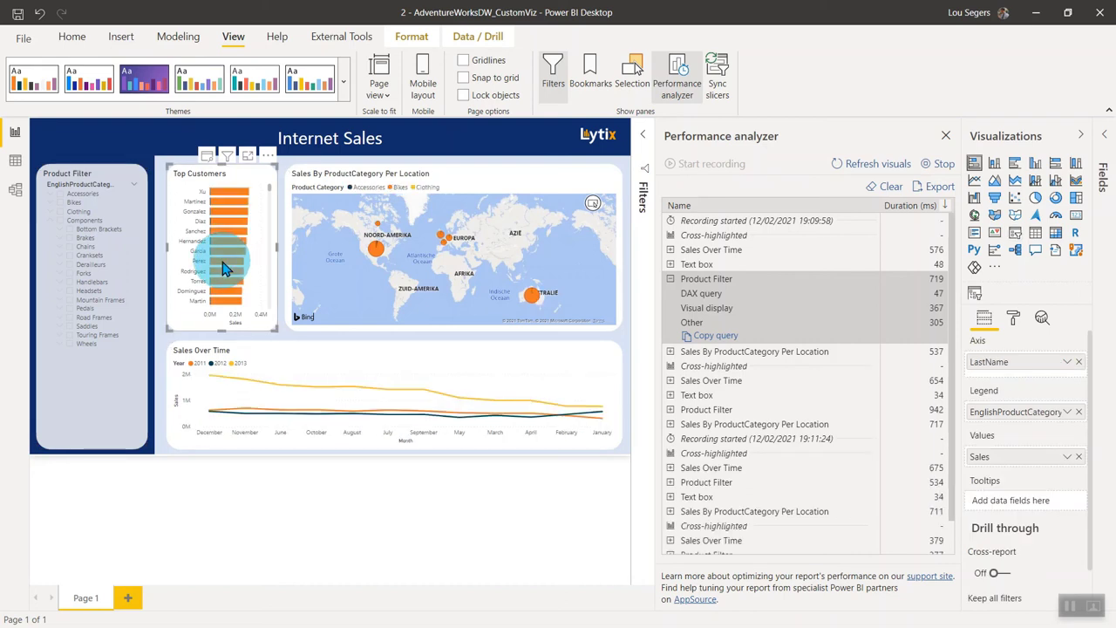
{"action": "scroll", "coordinate": [860, 340], "scroll_direction": "down", "scroll_amount": 1}
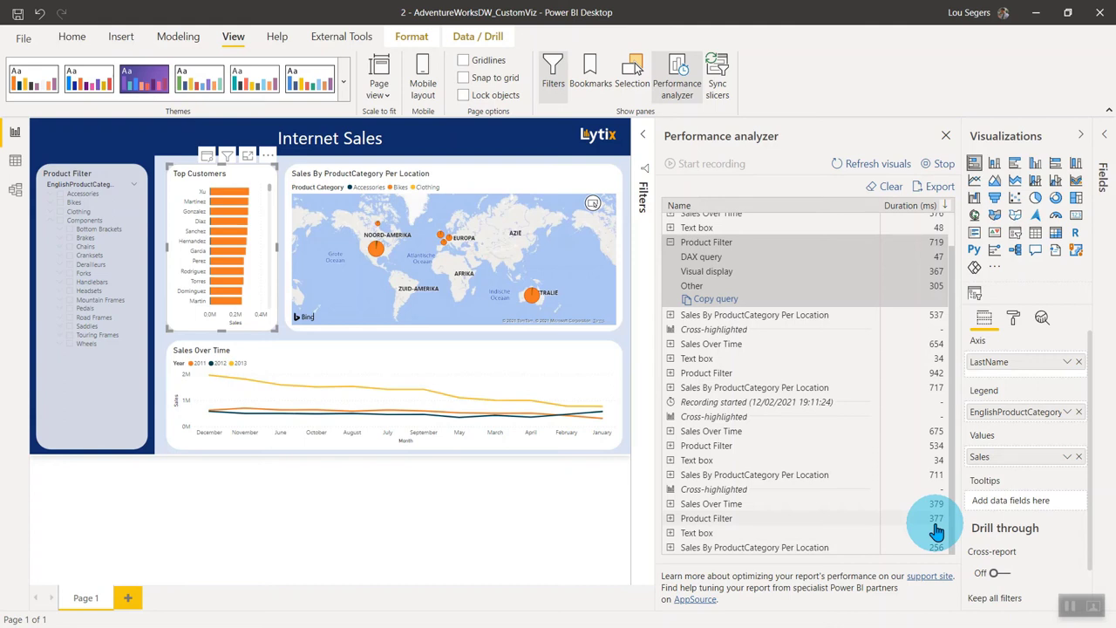
Expand the Sales Over Time entry of the second recording, examine its DAX query, visual display and other durations, and collapse it.
{"action": "left_click", "coordinate": [84, 247]}
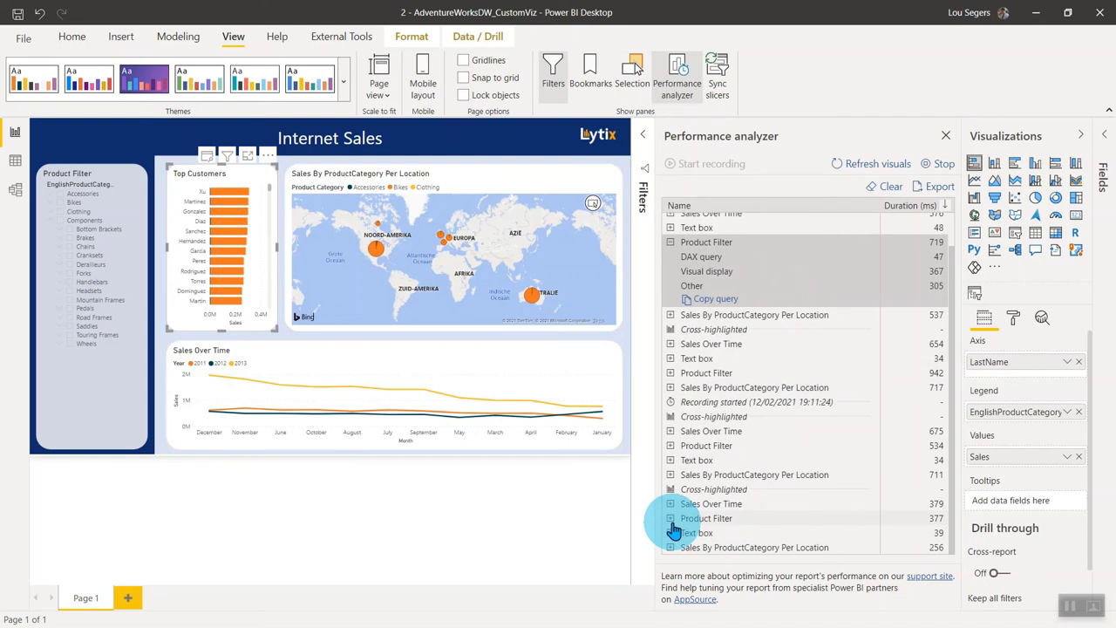
{"action": "left_click", "coordinate": [670, 432]}
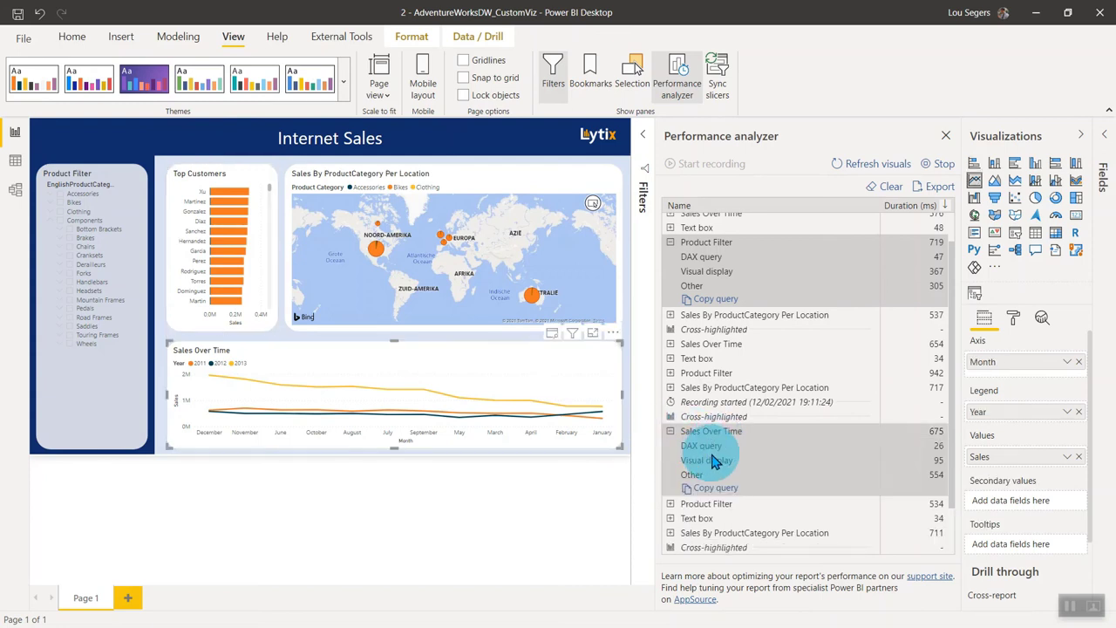
{"action": "mouse_move", "coordinate": [713, 461]}
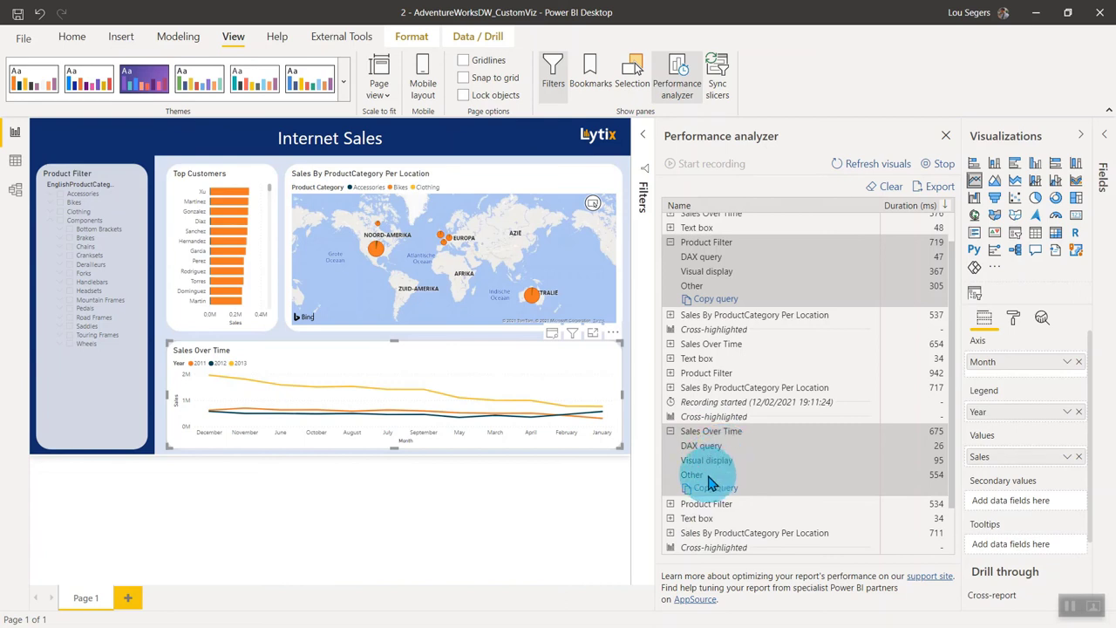
{"action": "left_click", "coordinate": [670, 433]}
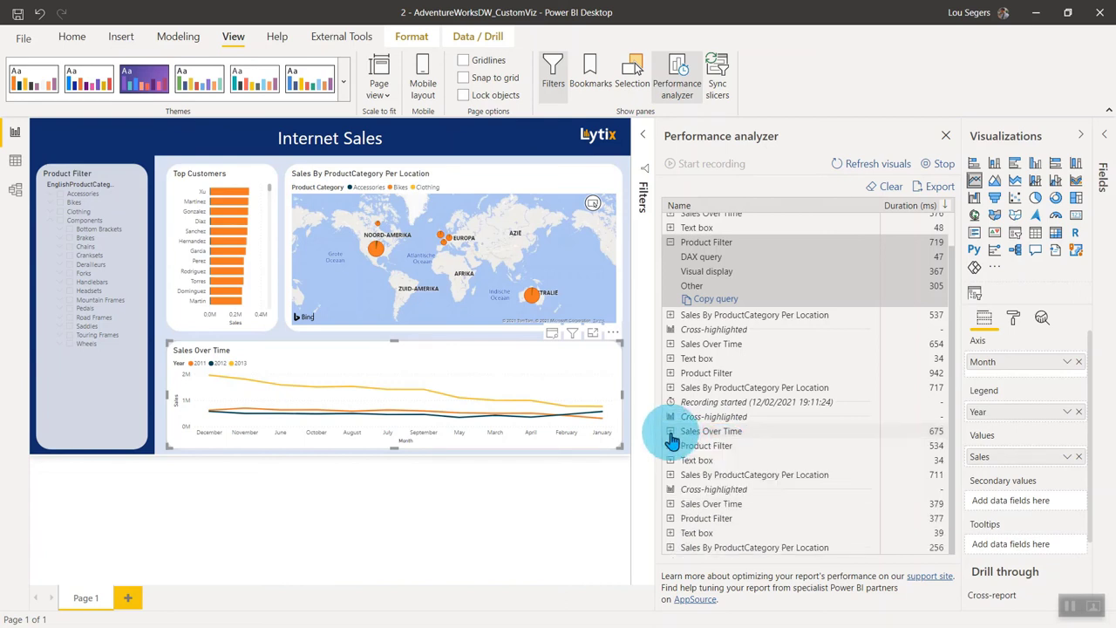
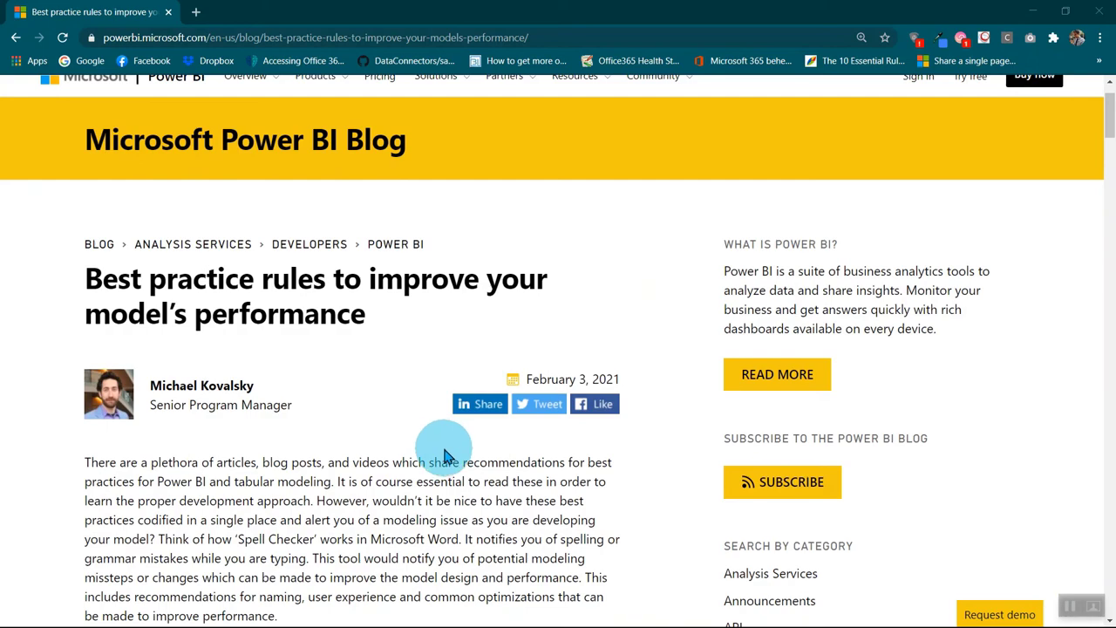
In the browser, read through the Power BI blog's best practice rules and the Tabular Editor script under Loading the Rules.
{"action": "scroll", "coordinate": [444, 456], "scroll_direction": "down", "scroll_amount": 7}
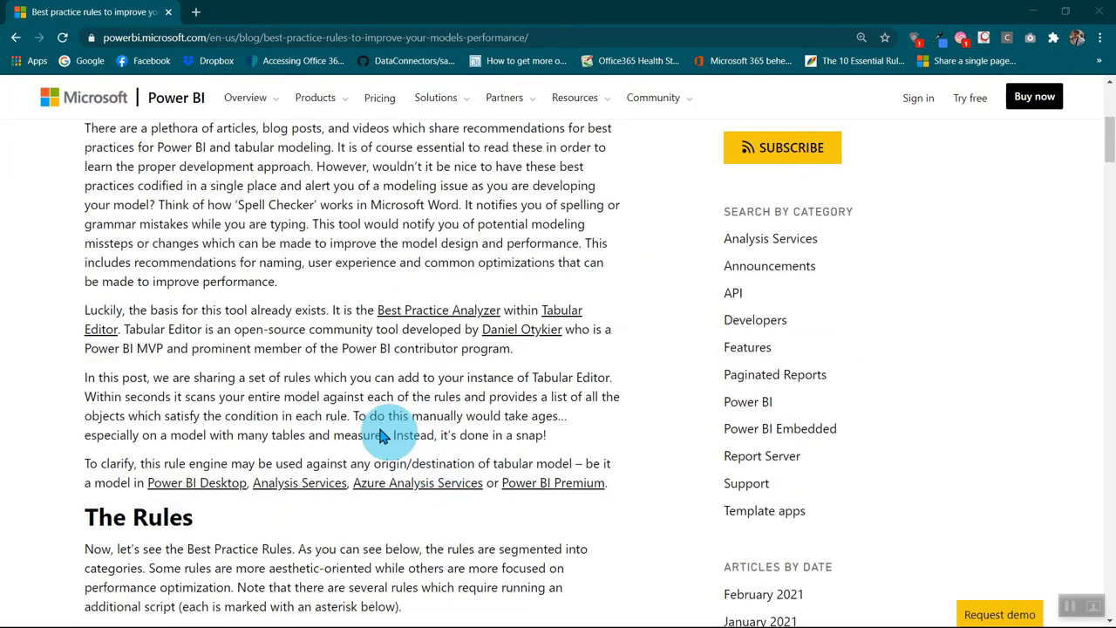
{"action": "scroll", "coordinate": [400, 404], "scroll_direction": "down", "scroll_amount": 3}
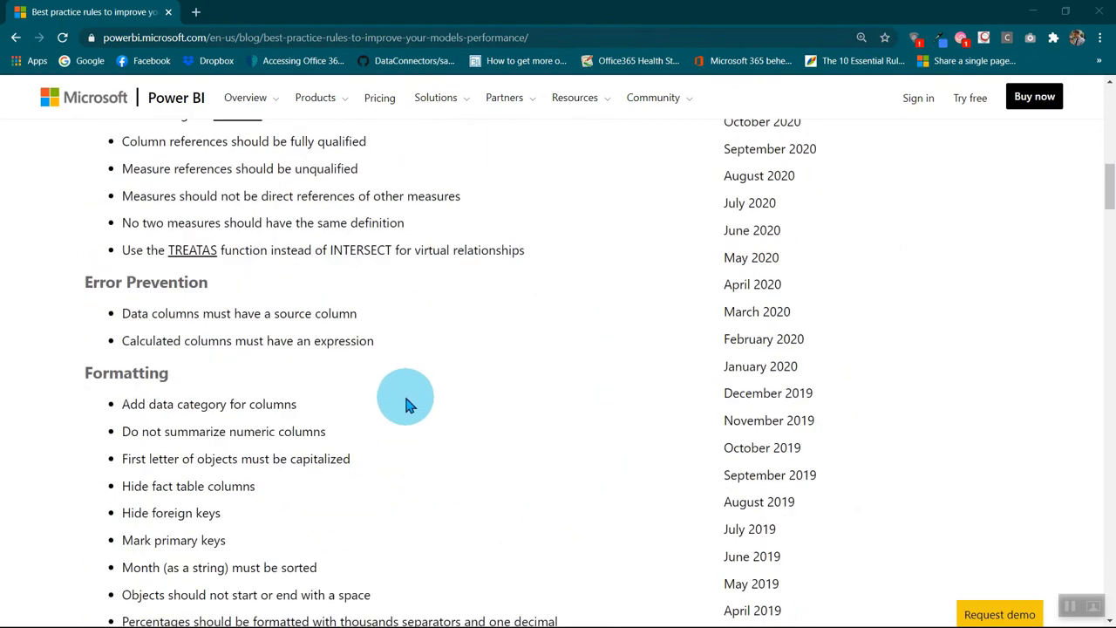
{"action": "scroll", "coordinate": [414, 403], "scroll_direction": "down", "scroll_amount": 11}
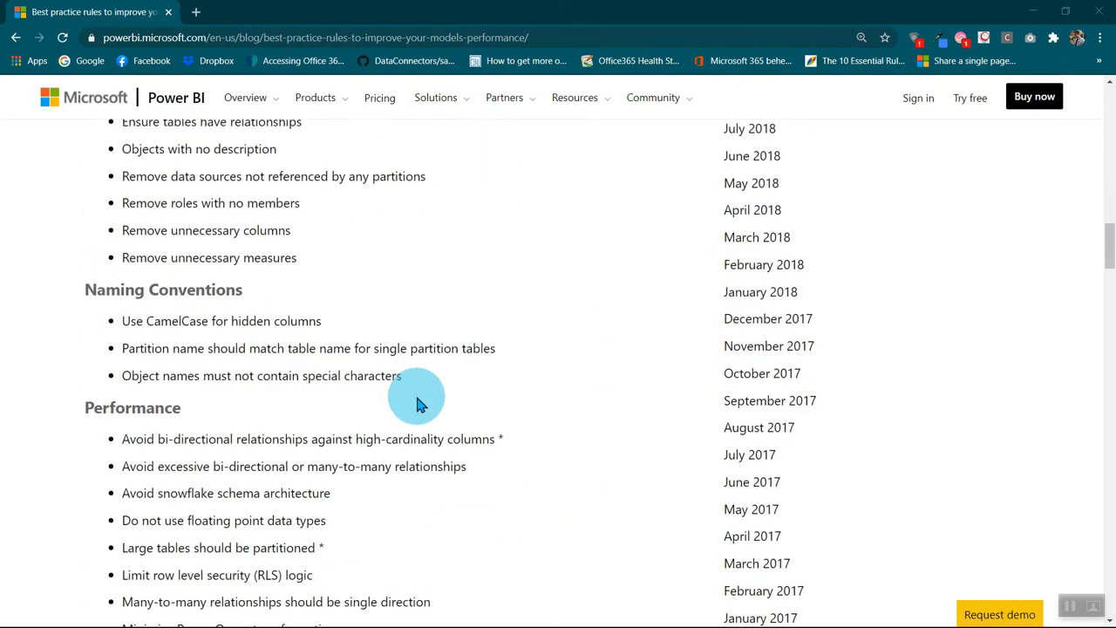
{"action": "scroll", "coordinate": [423, 401], "scroll_direction": "down", "scroll_amount": 8}
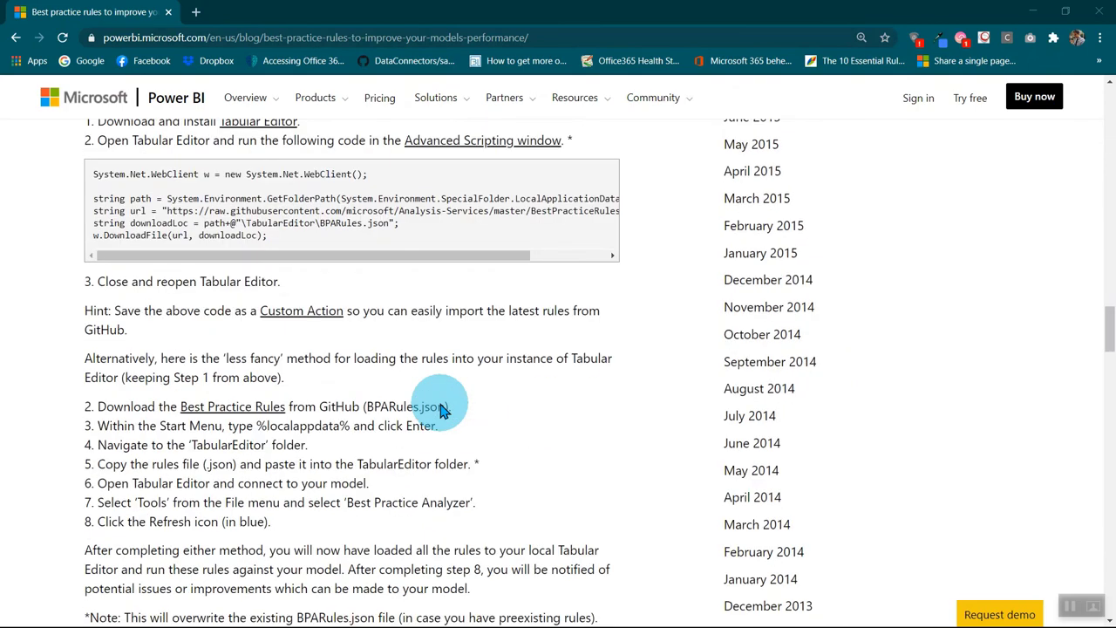
{"action": "scroll", "coordinate": [406, 355], "scroll_direction": "up", "scroll_amount": 2}
{"action": "left_click_drag", "start_coordinate": [271, 381], "coordinate": [93, 320]}
{"action": "left_click", "coordinate": [167, 338]}
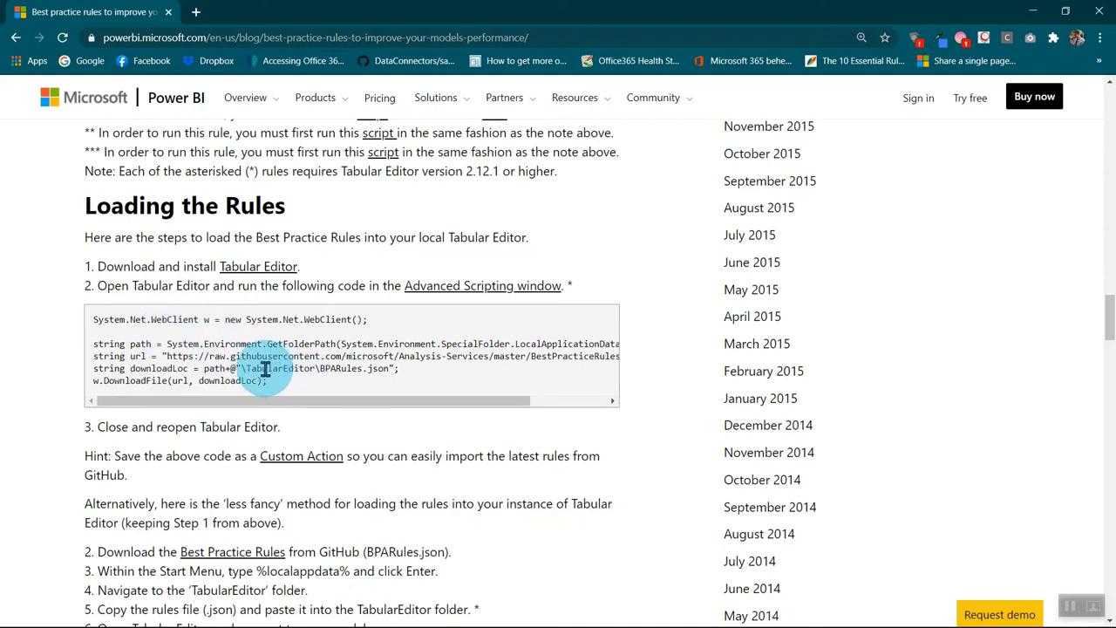
{"action": "left_click_drag", "start_coordinate": [255, 368], "coordinate": [299, 369]}
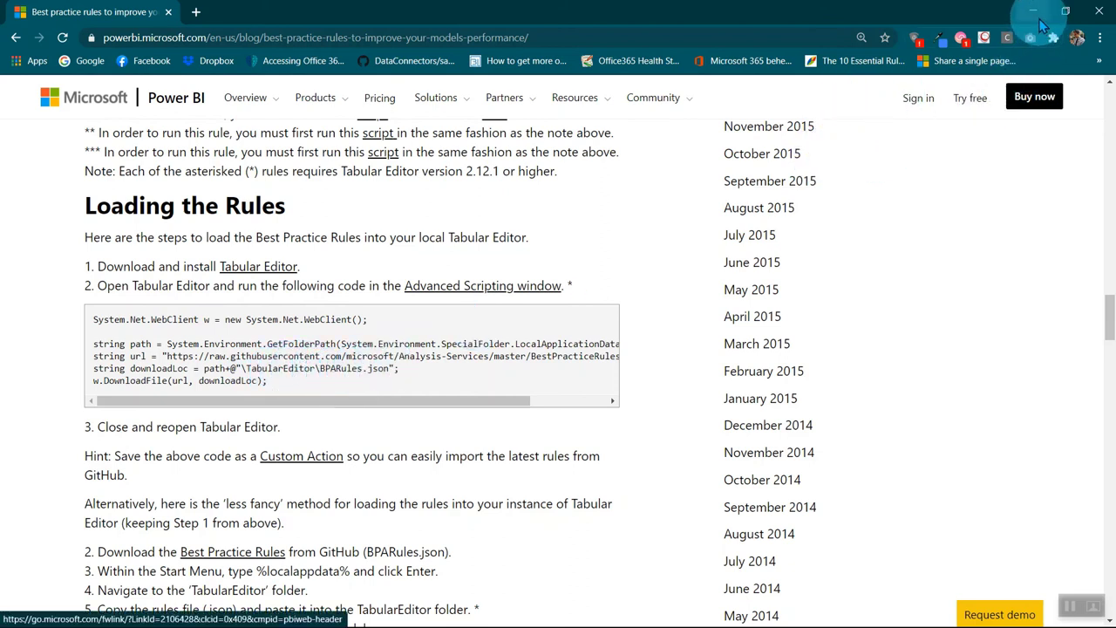
Switch back to Power BI Desktop, launch Tabular Editor on the report's model, and open its best practice rules manager.
{"action": "left_click", "coordinate": [1034, 15]}
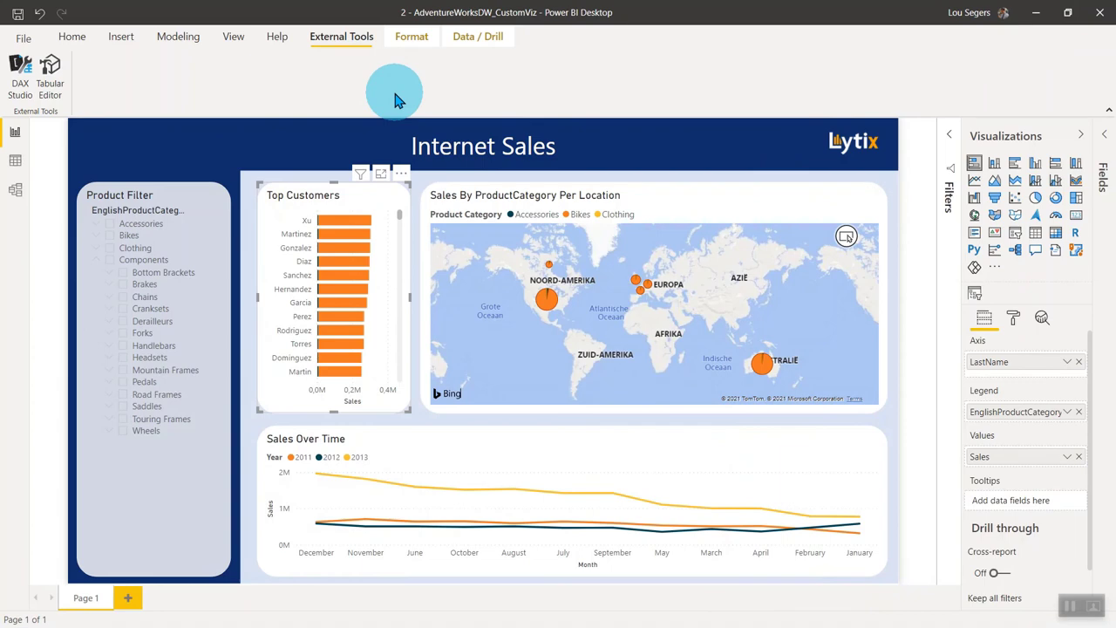
{"action": "left_click", "coordinate": [62, 96]}
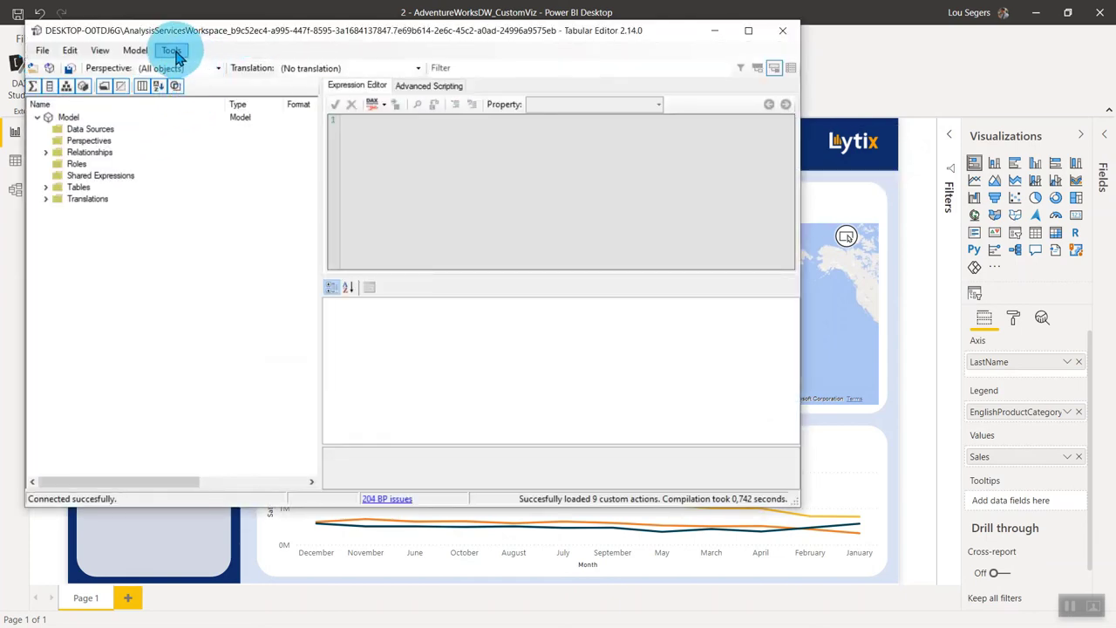
{"action": "left_click", "coordinate": [169, 50]}
{"action": "left_click", "coordinate": [202, 83]}
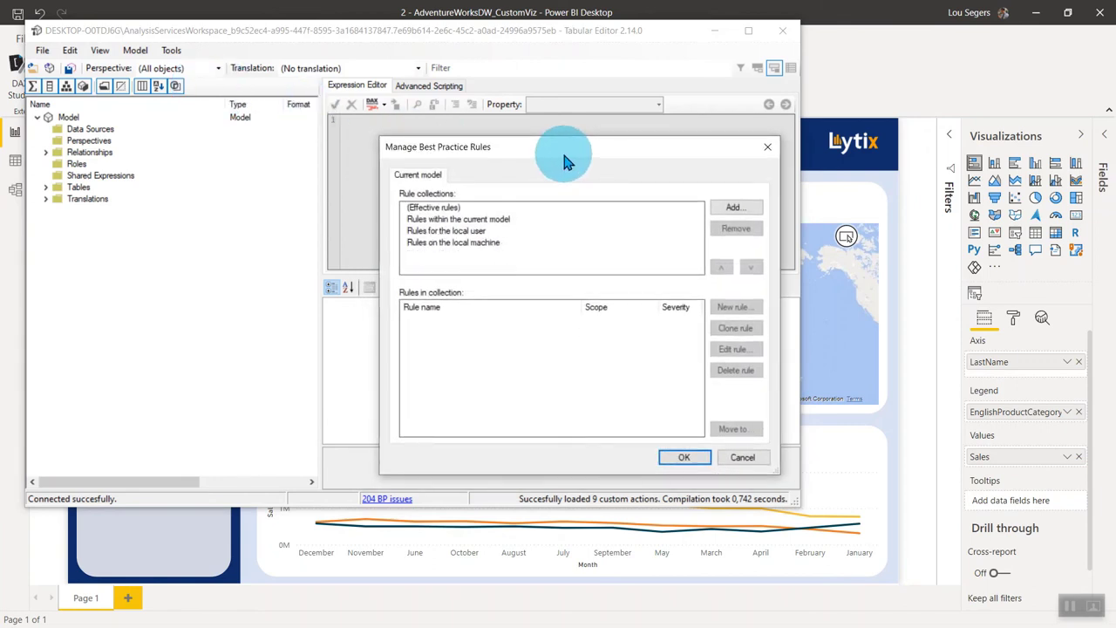
Enlarge the rules dialog, review the collection "Rules for the local user" through its Performance category, and close without changes.
{"action": "left_click", "coordinate": [468, 231]}
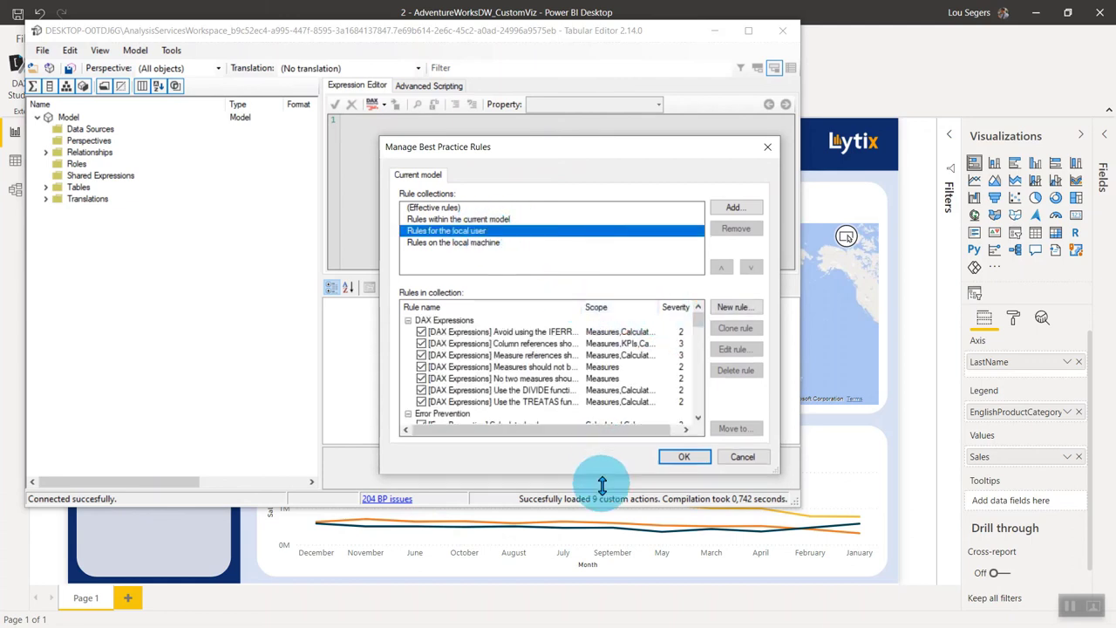
{"action": "left_click_drag", "start_coordinate": [600, 475], "coordinate": [599, 621]}
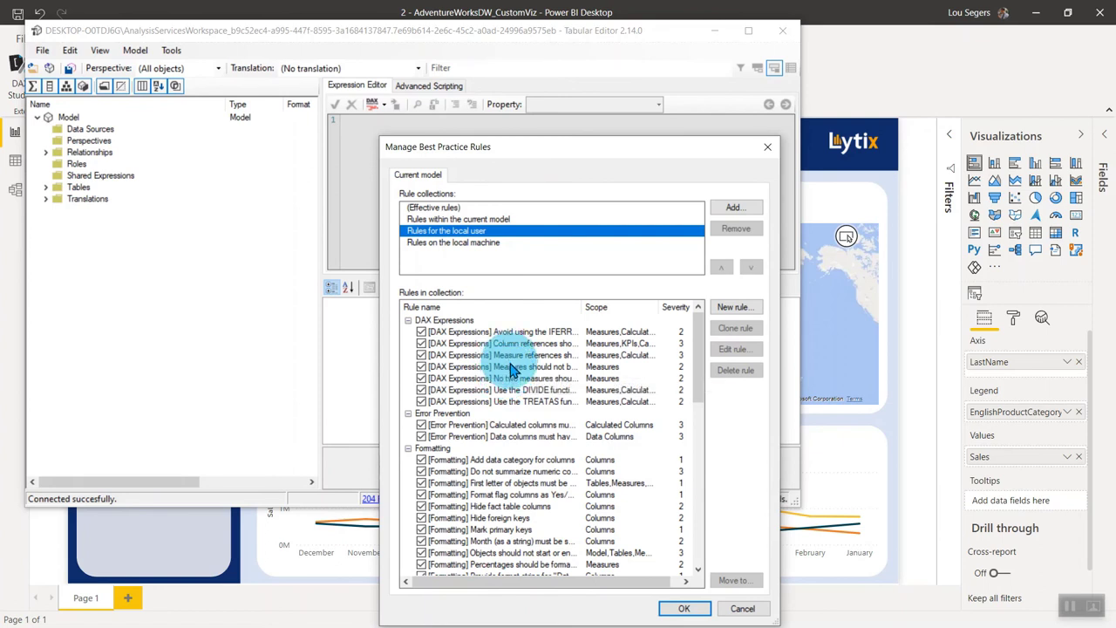
{"action": "scroll", "coordinate": [471, 423], "scroll_direction": "down", "scroll_amount": 1}
{"action": "scroll", "coordinate": [488, 432], "scroll_direction": "down", "scroll_amount": 6}
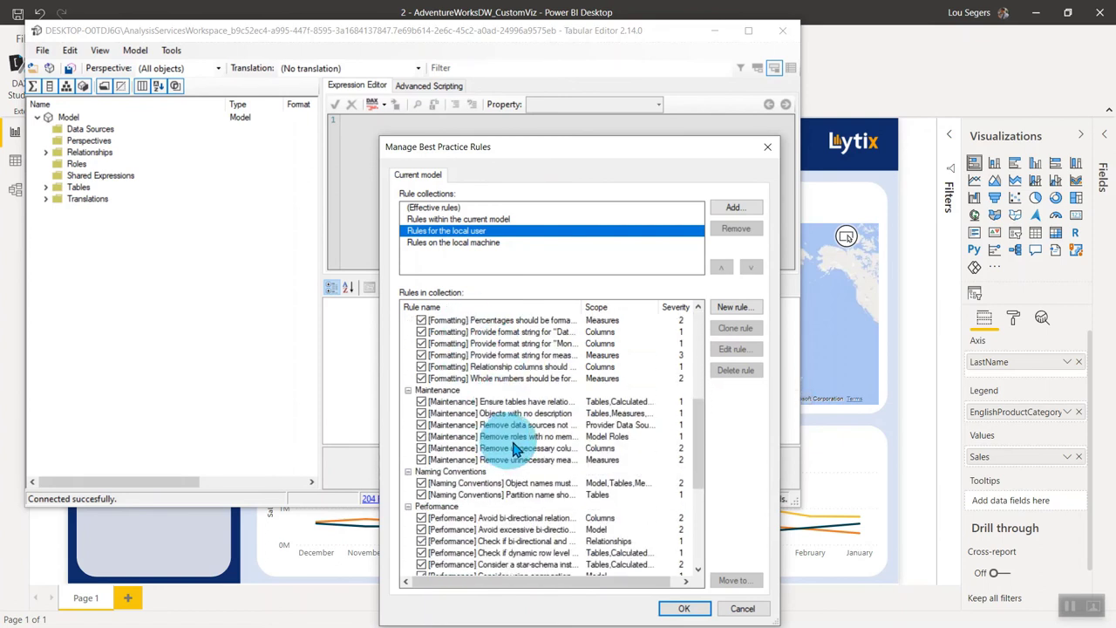
{"action": "scroll", "coordinate": [515, 454], "scroll_direction": "down", "scroll_amount": 6}
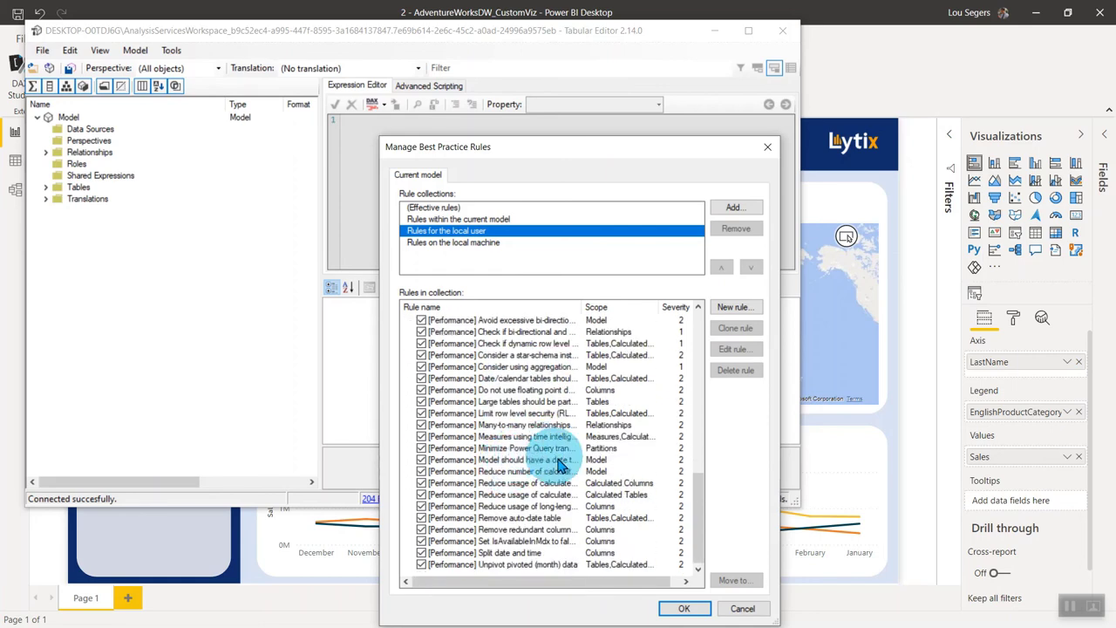
{"action": "scroll", "coordinate": [540, 458], "scroll_direction": "up", "scroll_amount": 5}
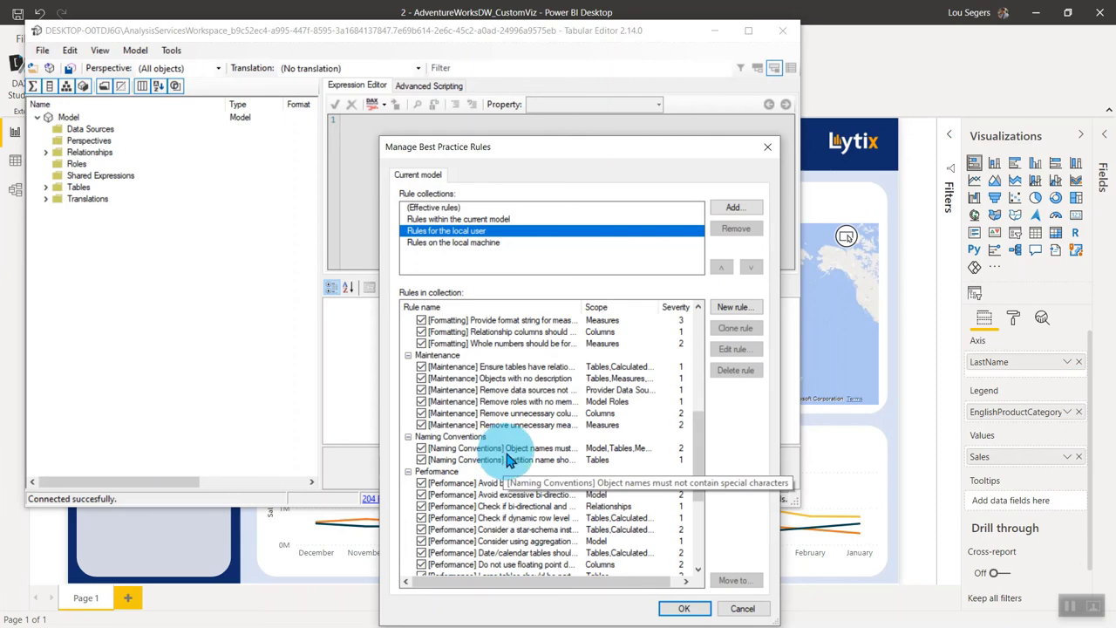
{"action": "left_click", "coordinate": [746, 608]}
Run the Best Practice Analyzer on the model, widen its window, narrow the Object column, and examine the rule violations.
{"action": "left_click", "coordinate": [171, 51]}
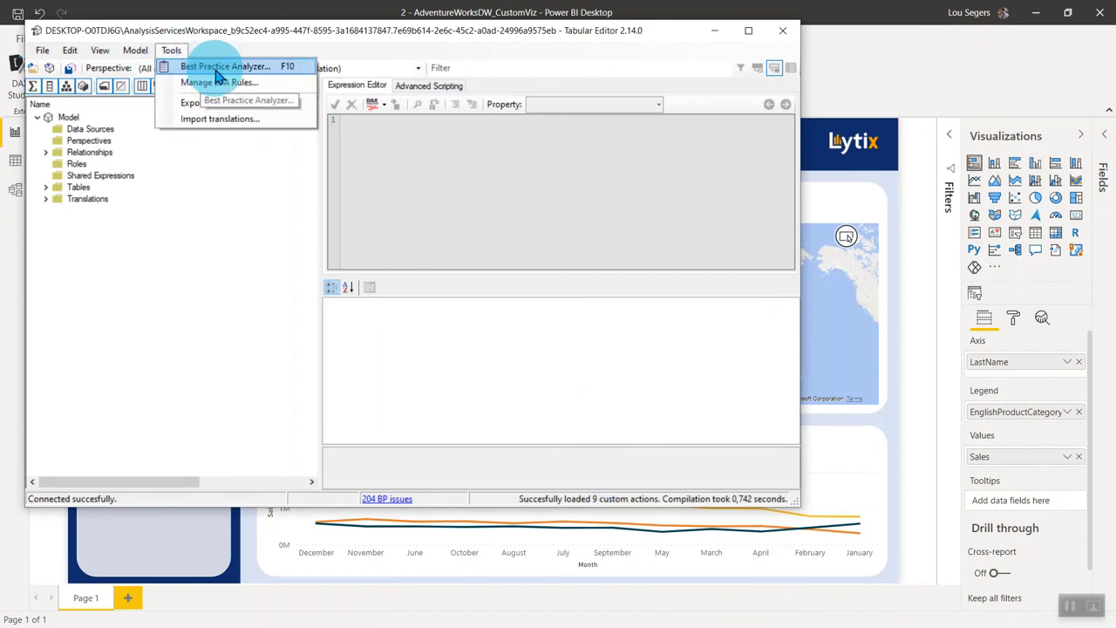
{"action": "left_click", "coordinate": [218, 68]}
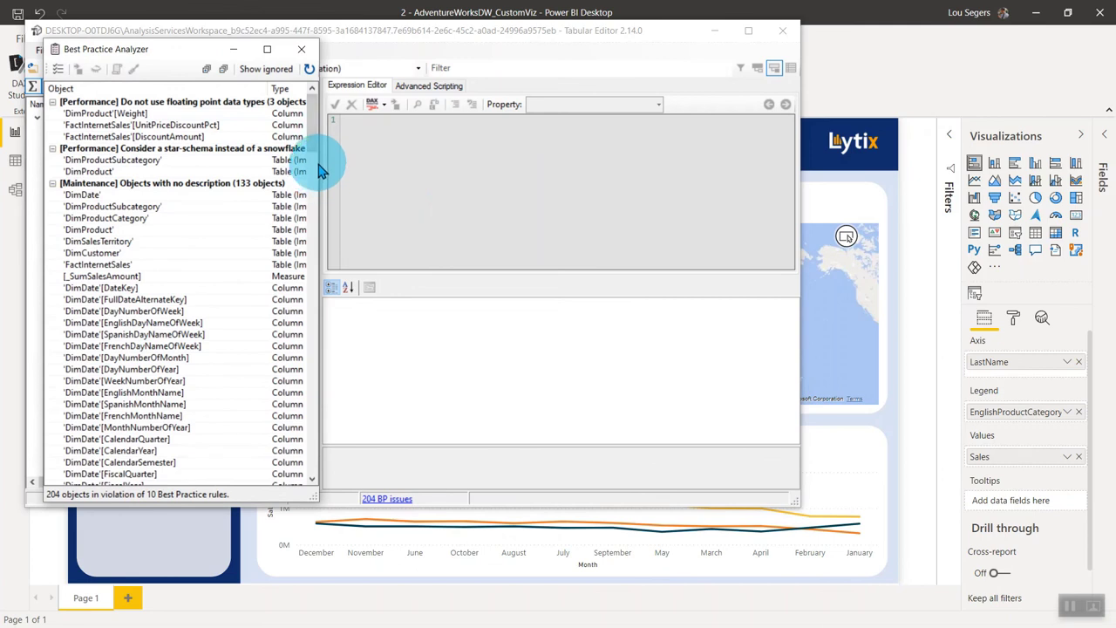
{"action": "left_click_drag", "start_coordinate": [320, 160], "coordinate": [604, 212]}
{"action": "left_click_drag", "start_coordinate": [588, 89], "coordinate": [438, 92]}
{"action": "scroll", "coordinate": [436, 254], "scroll_direction": "down", "scroll_amount": 1}
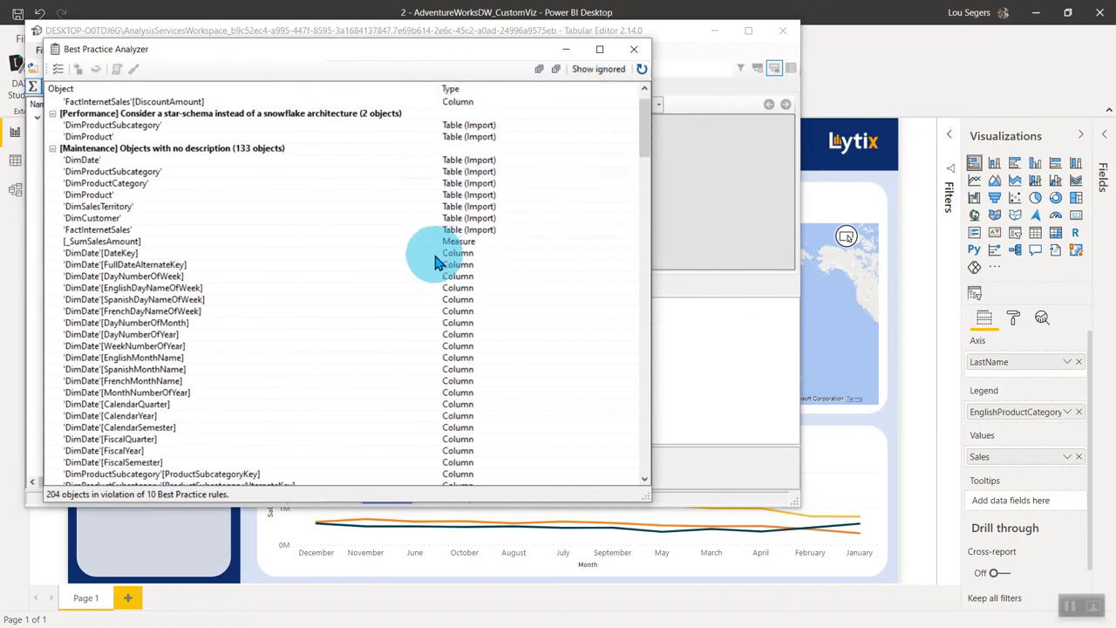
{"action": "scroll", "coordinate": [435, 253], "scroll_direction": "up", "scroll_amount": 1}
{"action": "mouse_move", "coordinate": [224, 434]}
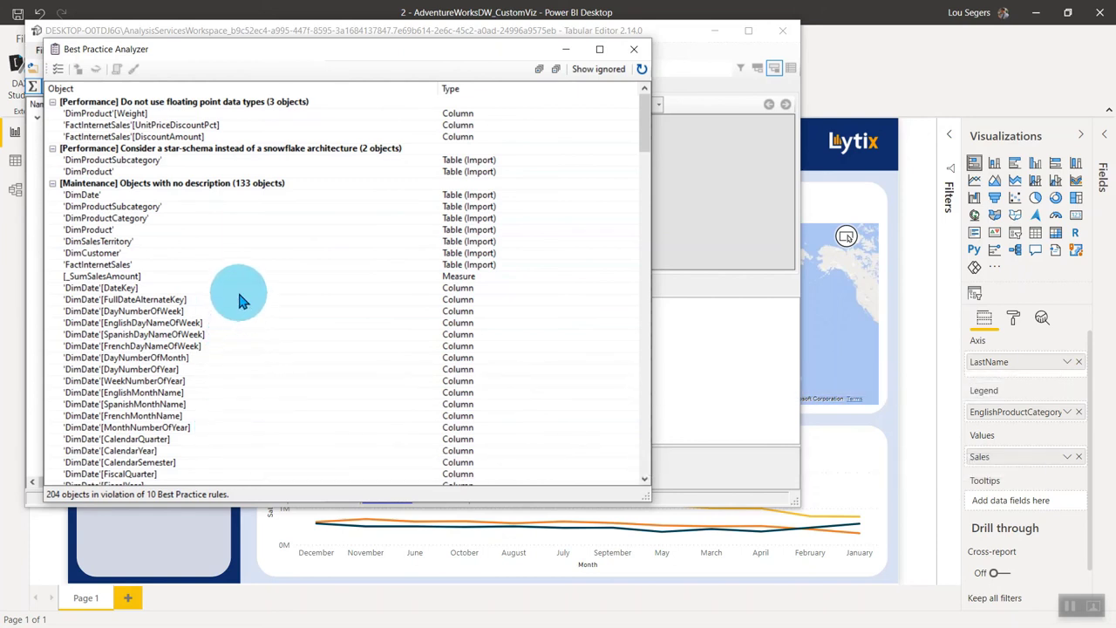
{"action": "mouse_move", "coordinate": [261, 233]}
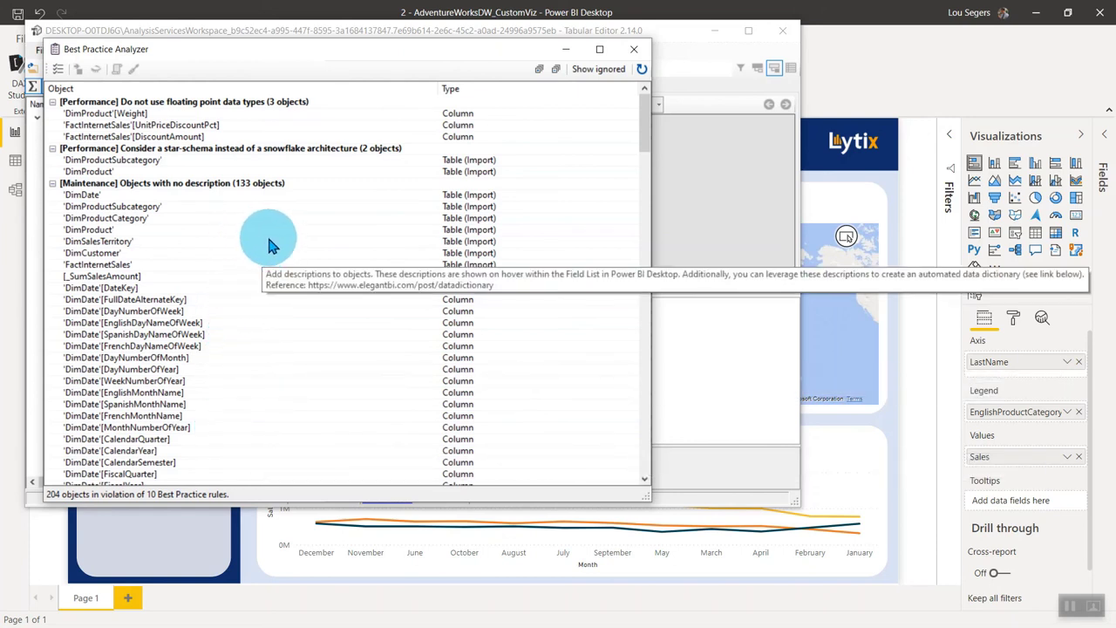
Collapse every rule group in the Best Practice Analyzer results except "Hide foreign keys", looking over the violated rules.
{"action": "left_click", "coordinate": [53, 183]}
{"action": "left_click", "coordinate": [54, 149]}
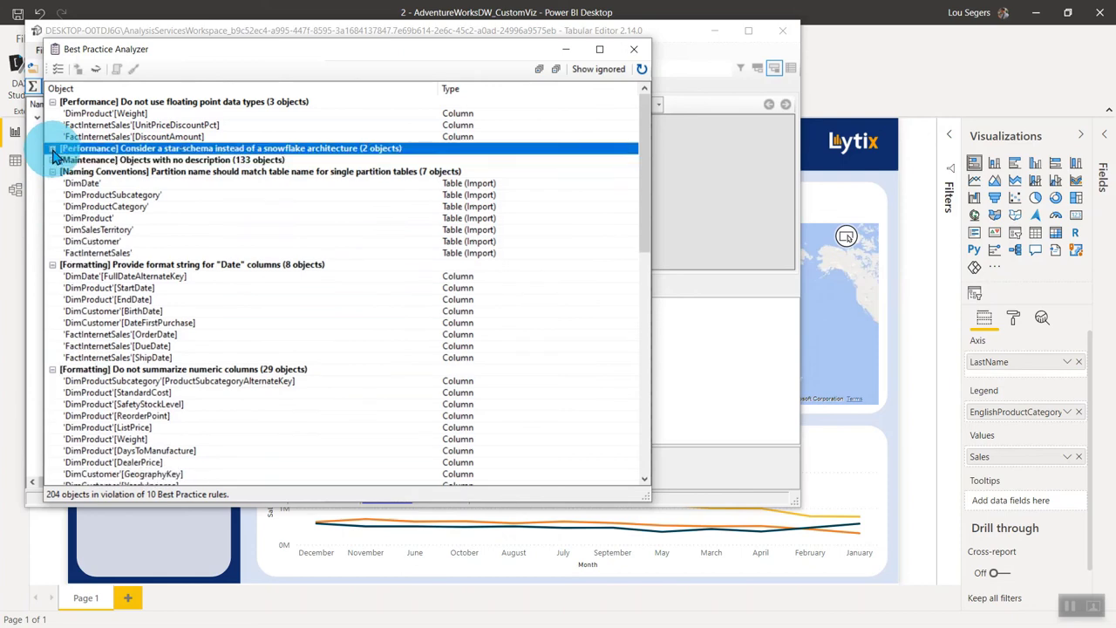
{"action": "left_click", "coordinate": [52, 102]}
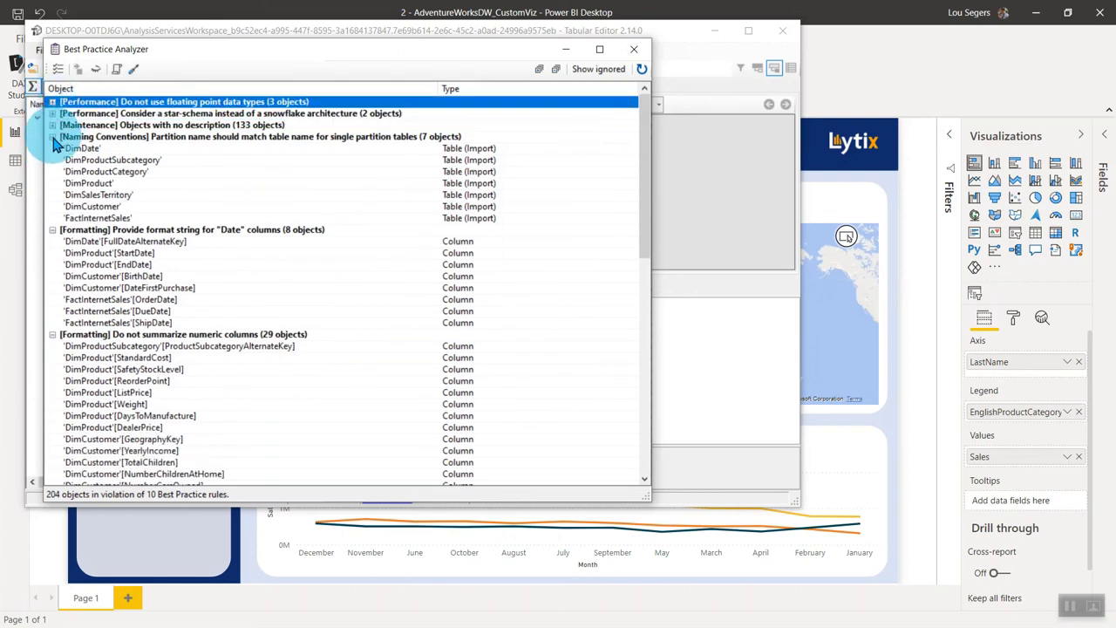
{"action": "left_click", "coordinate": [52, 137]}
{"action": "left_click", "coordinate": [52, 148]}
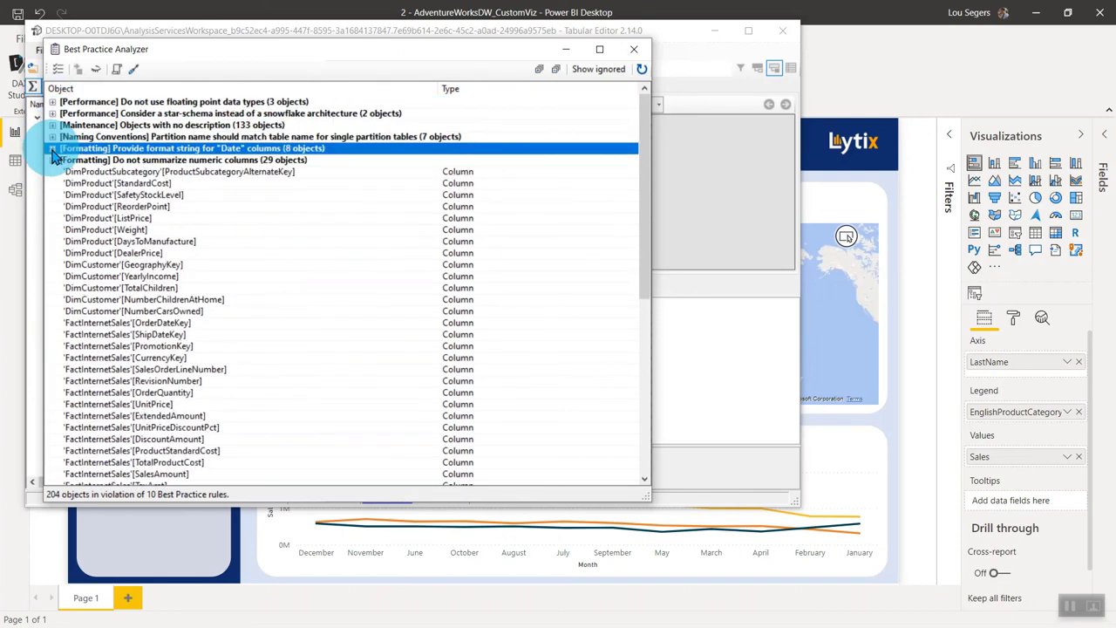
{"action": "left_click", "coordinate": [52, 160]}
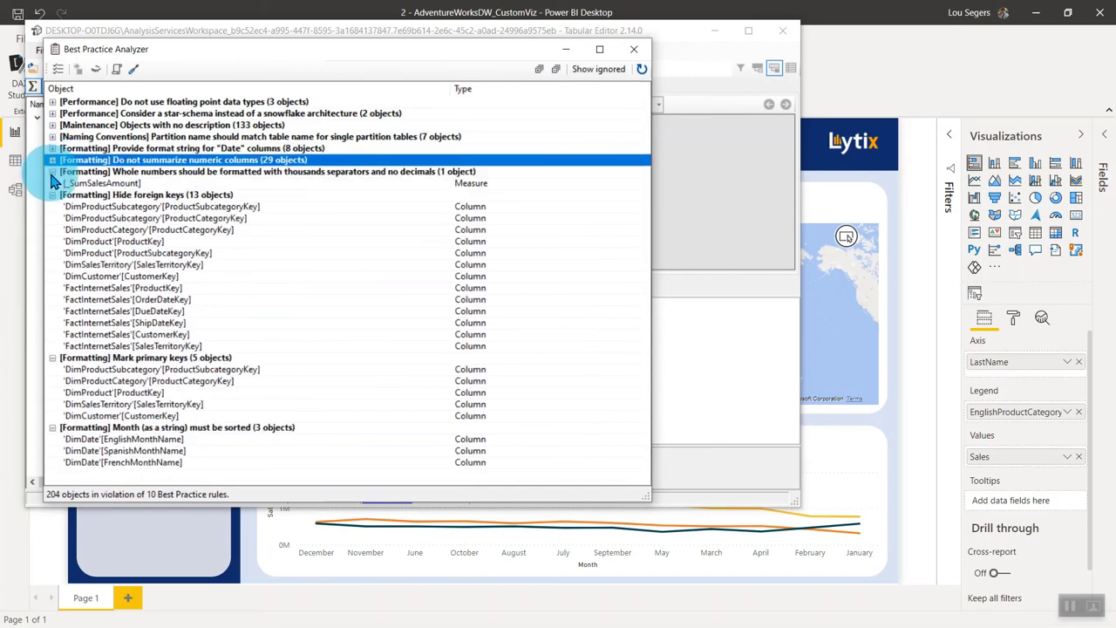
{"action": "left_click", "coordinate": [52, 172]}
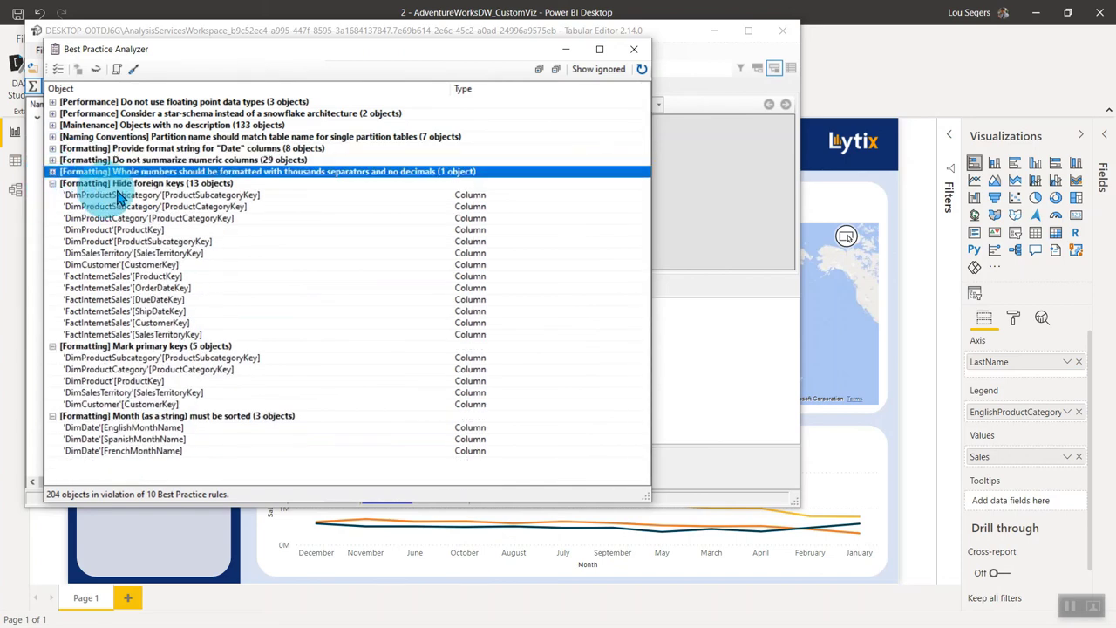
{"action": "left_click", "coordinate": [142, 184]}
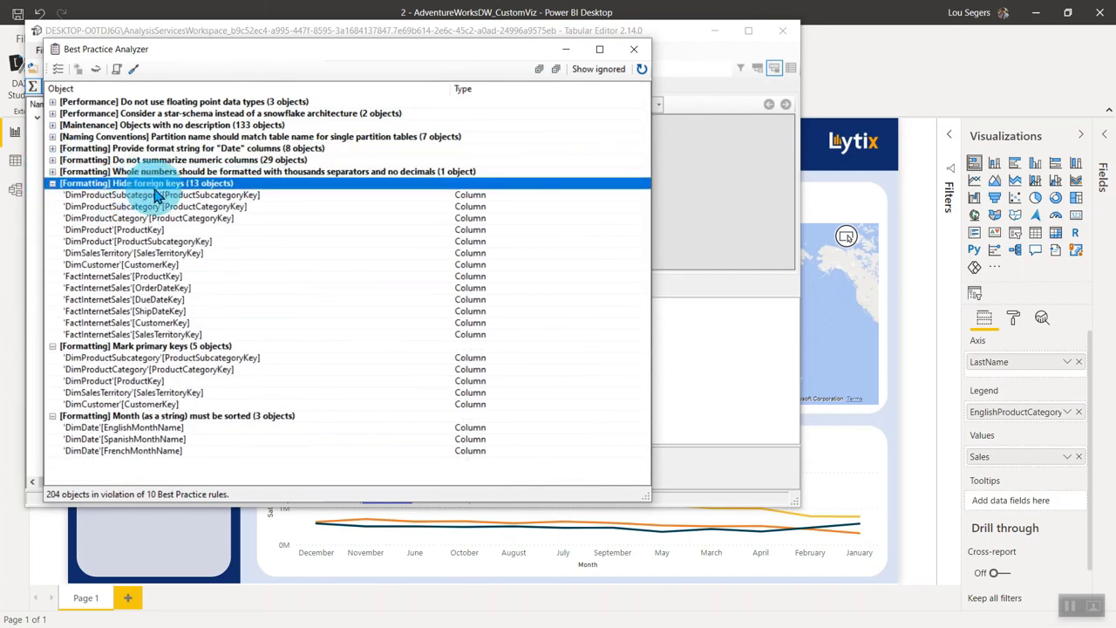
{"action": "left_click", "coordinate": [53, 346]}
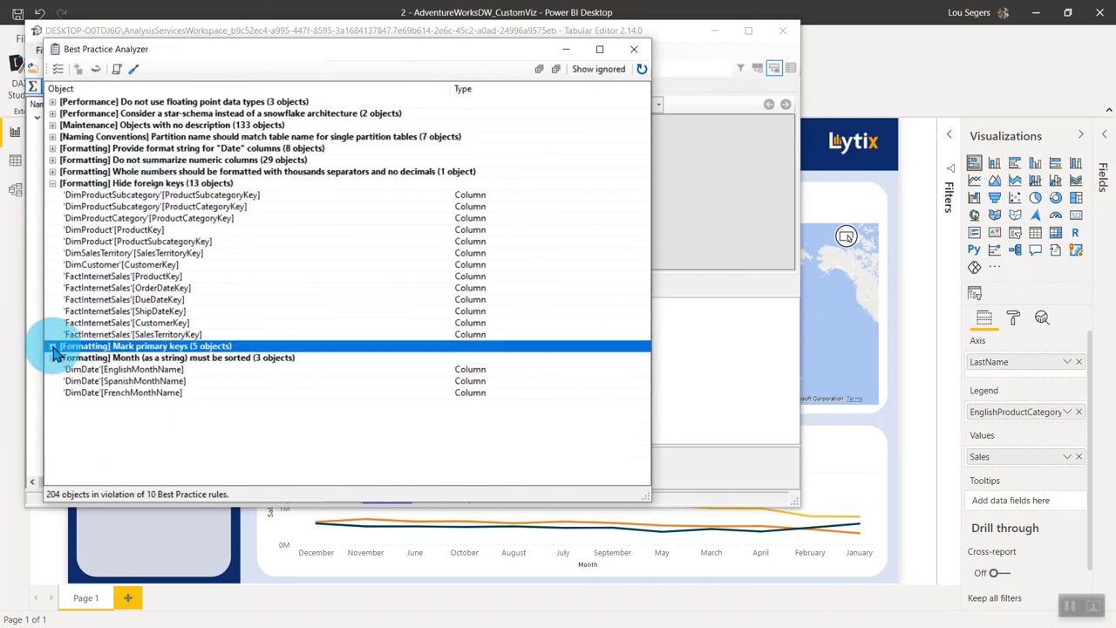
{"action": "left_click", "coordinate": [53, 359]}
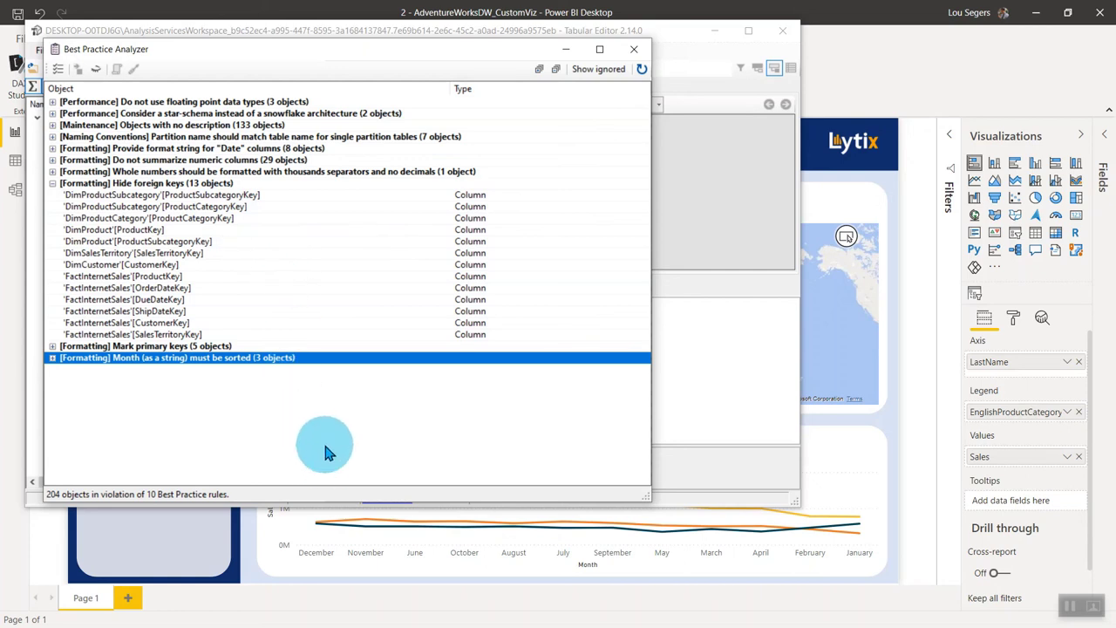
Generate a fix script for the whole "Hide foreign keys" rule and dismiss the notice.
{"action": "right_click", "coordinate": [187, 194]}
{"action": "right_click", "coordinate": [180, 184]}
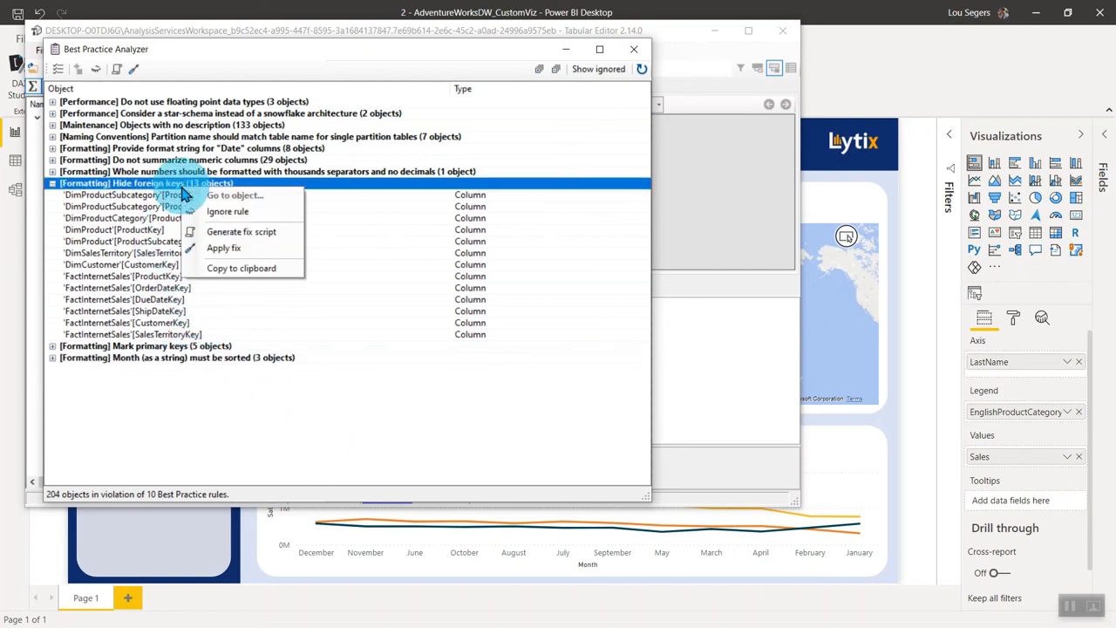
{"action": "left_click", "coordinate": [281, 244]}
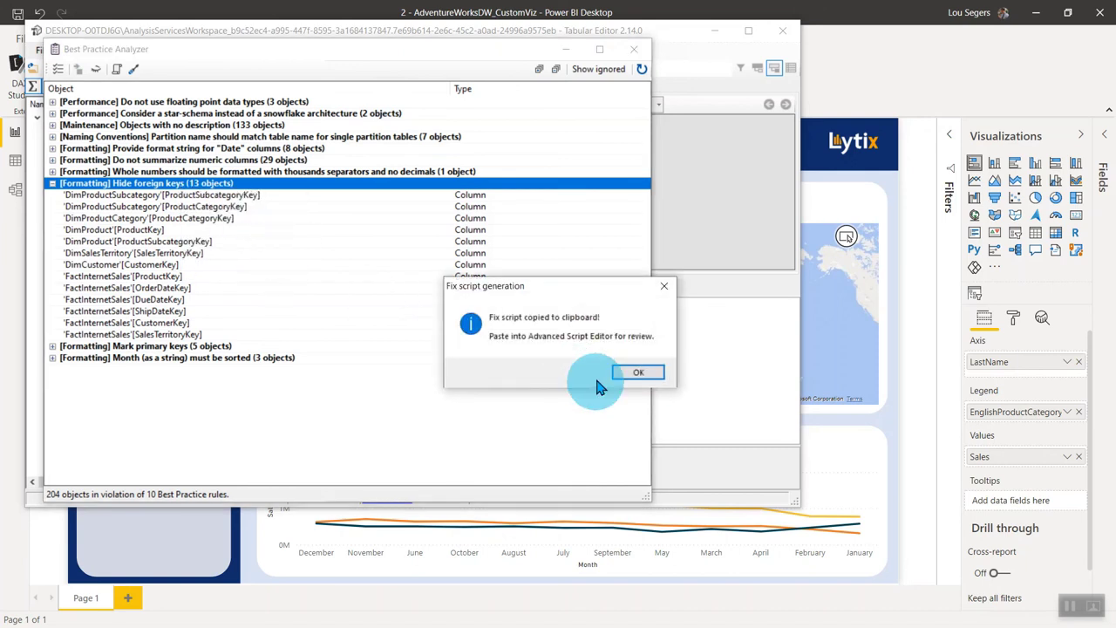
{"action": "left_click", "coordinate": [638, 373]}
Paste the generated fix script into Tabular Editor's Advanced Scripting editor, and enlarge the script area to review its IsHidden lines.
{"action": "left_click", "coordinate": [710, 192]}
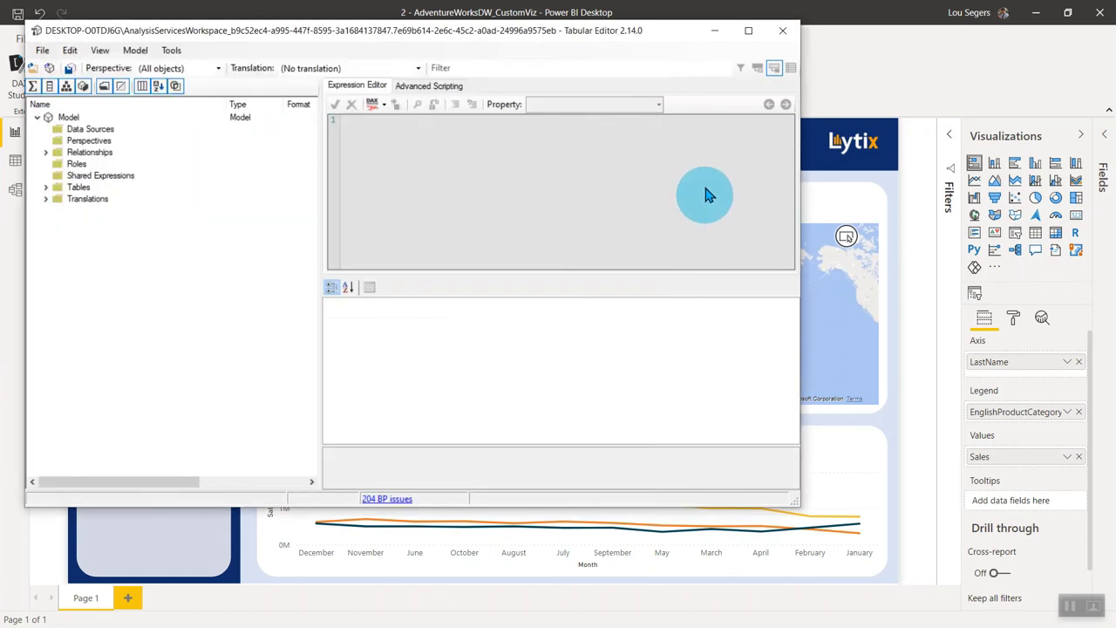
{"action": "left_click", "coordinate": [419, 87]}
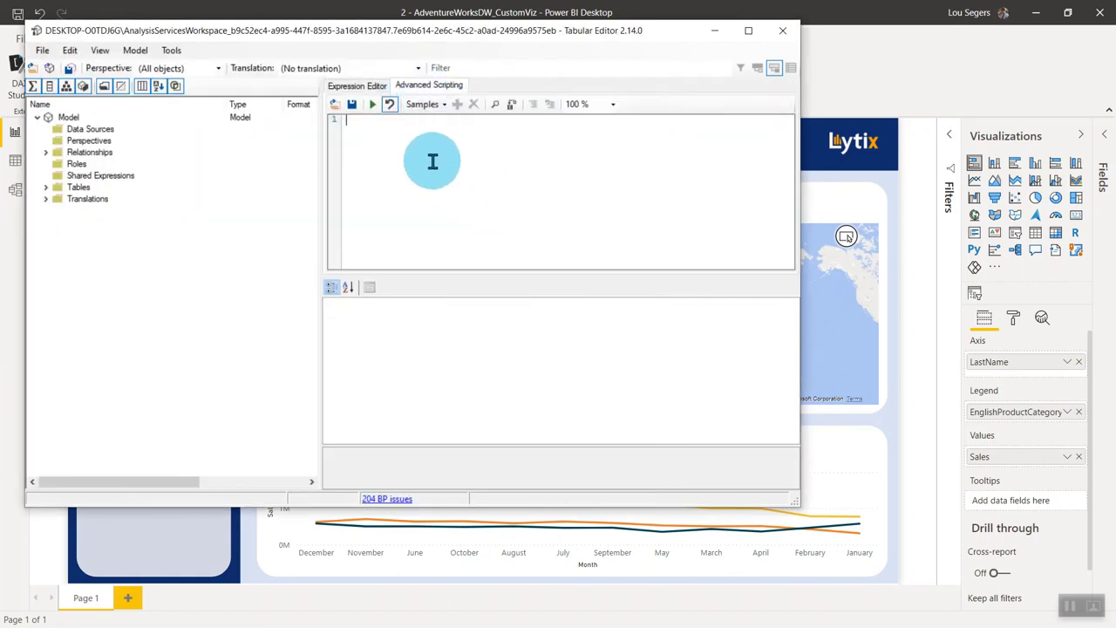
{"action": "key", "text": "ctrl+v"}
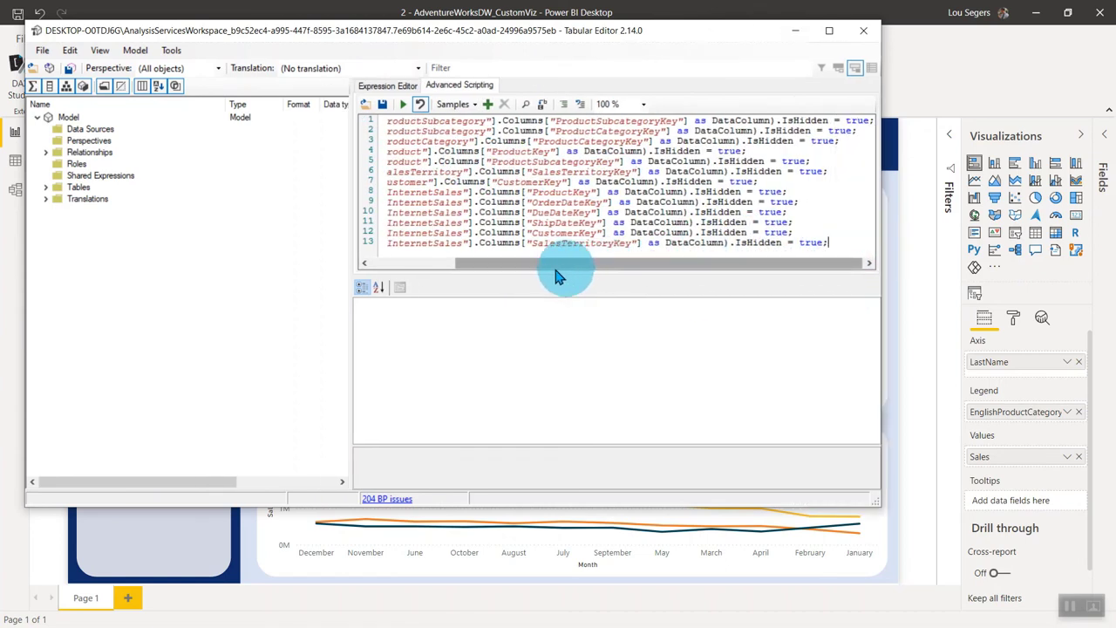
{"action": "left_click", "coordinate": [383, 262]}
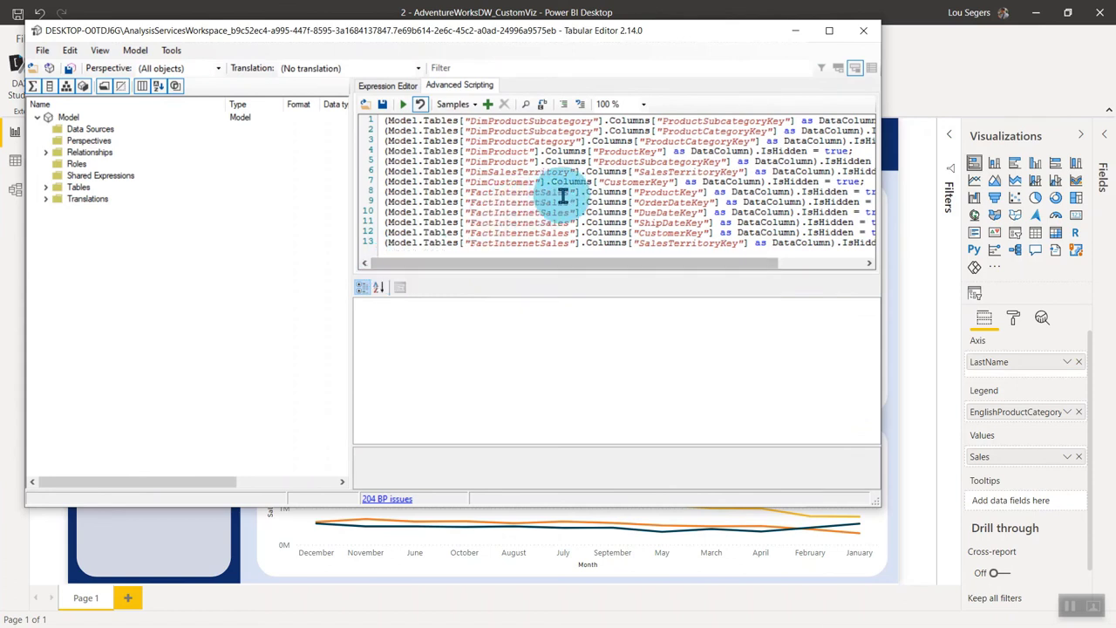
{"action": "left_click_drag", "start_coordinate": [635, 277], "coordinate": [771, 342]}
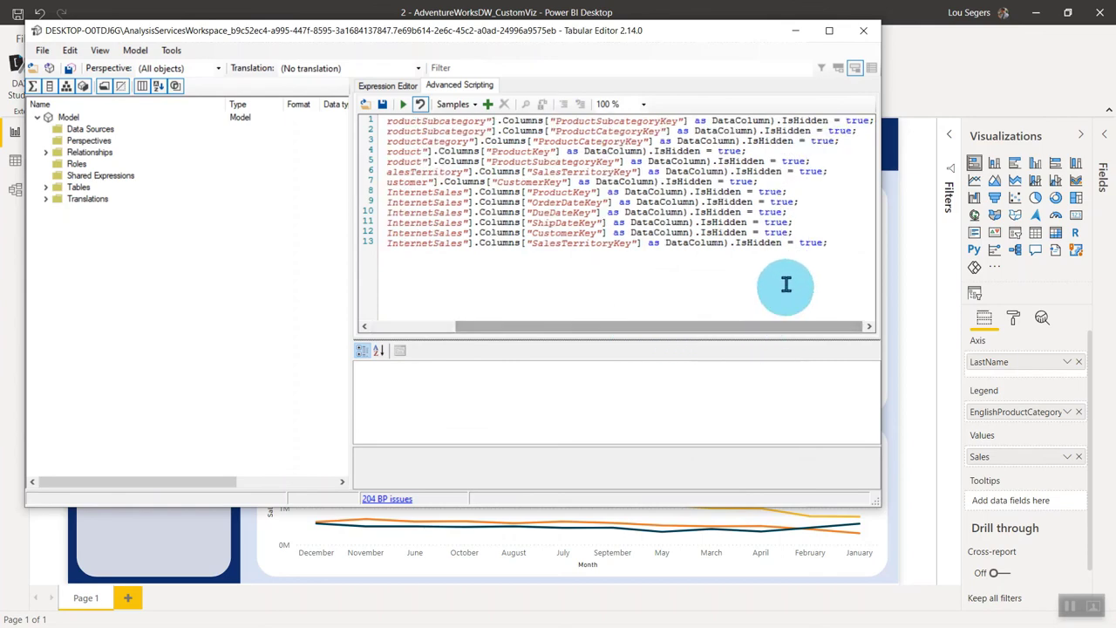
Switch to Power BI Desktop's model view and examine the properties of the SalesTerritoryKey column in FactInternetSales.
{"action": "left_click", "coordinate": [958, 78]}
{"action": "left_click", "coordinate": [16, 192]}
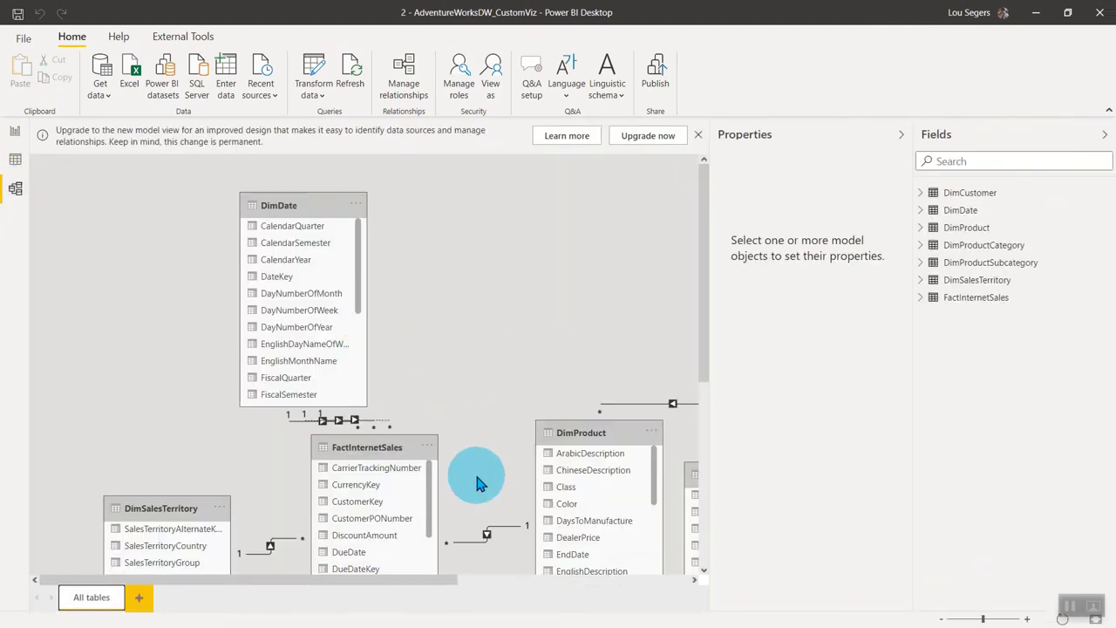
{"action": "scroll", "coordinate": [477, 436], "scroll_direction": "down", "scroll_amount": 3}
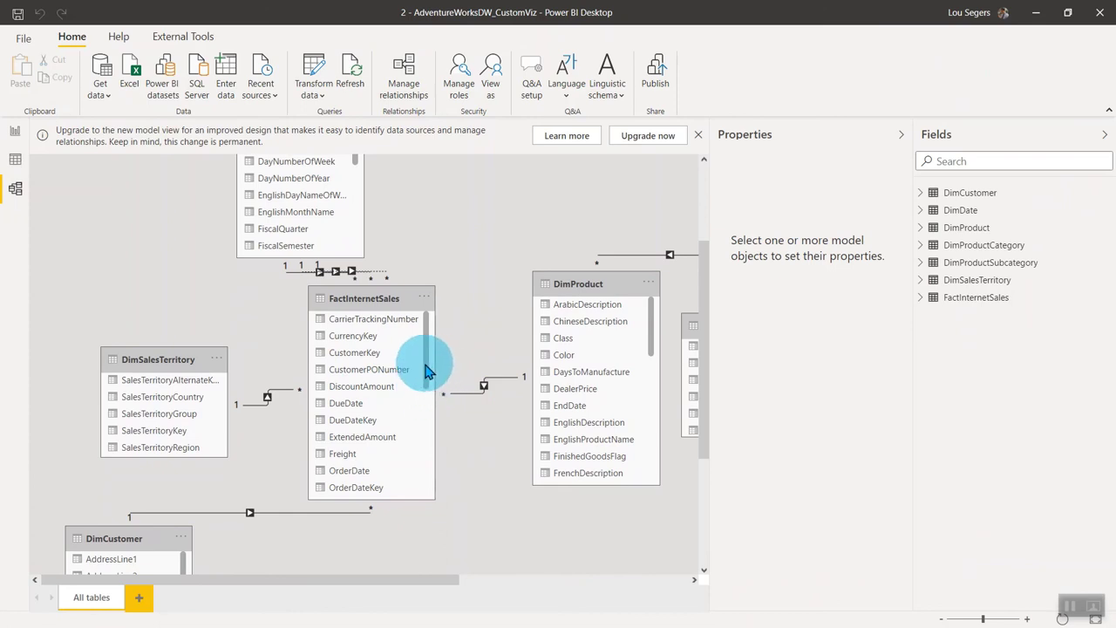
{"action": "left_click_drag", "start_coordinate": [427, 369], "coordinate": [431, 399]}
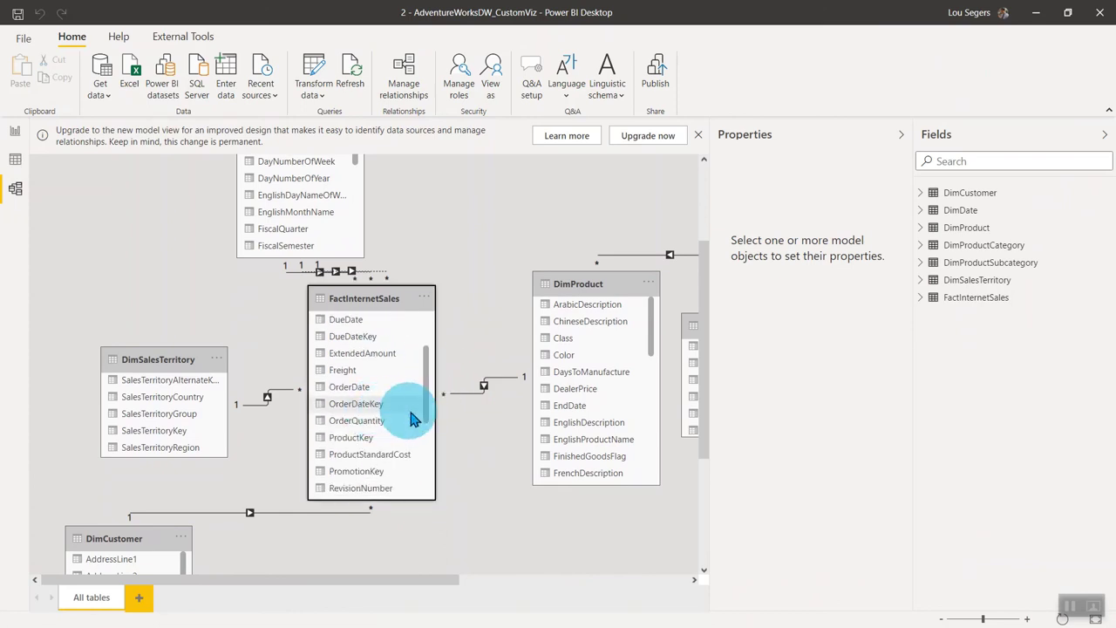
{"action": "left_click_drag", "start_coordinate": [428, 419], "coordinate": [428, 486]}
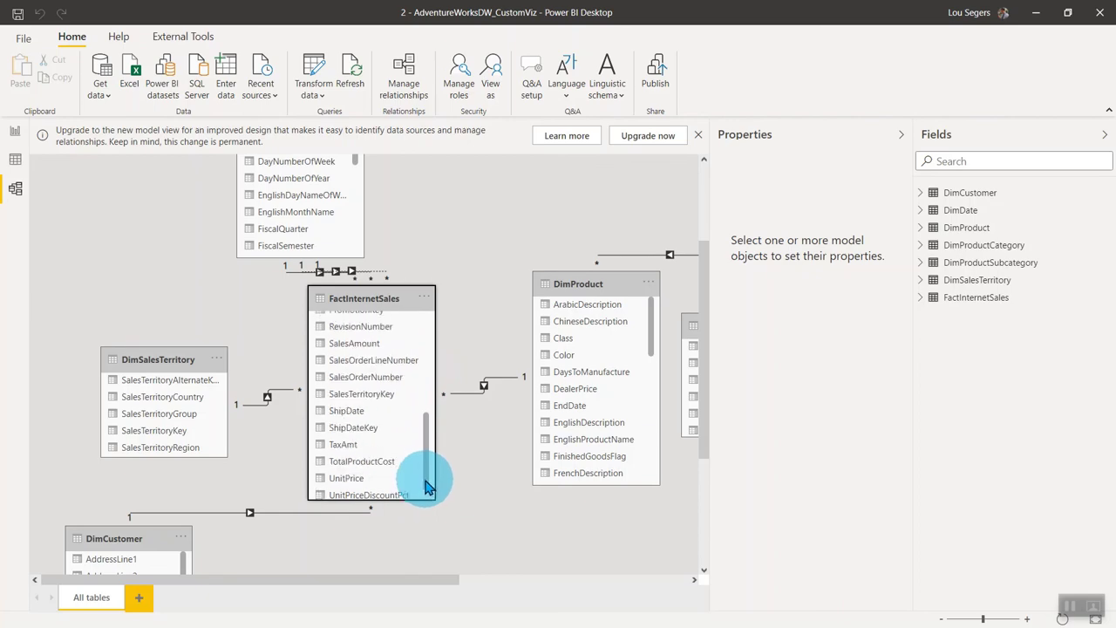
{"action": "left_click", "coordinate": [394, 395]}
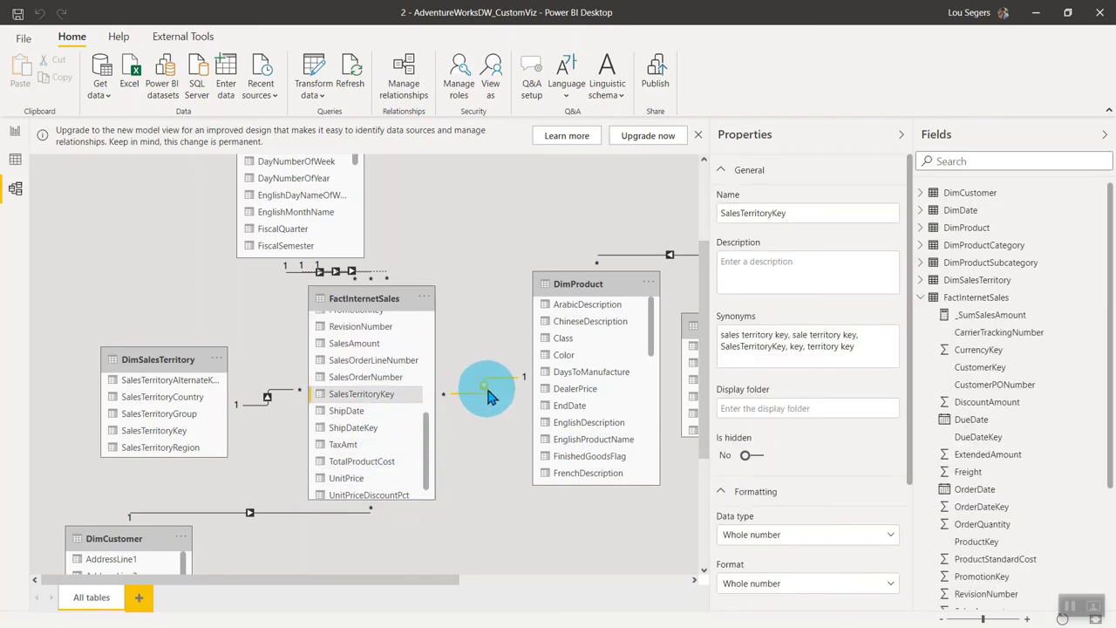
Switch back to Tabular Editor, run the script that hides the foreign key columns, and save the changes to the connected model.
{"action": "key", "text": "alt+Tab"}
{"action": "left_click", "coordinate": [579, 244]}
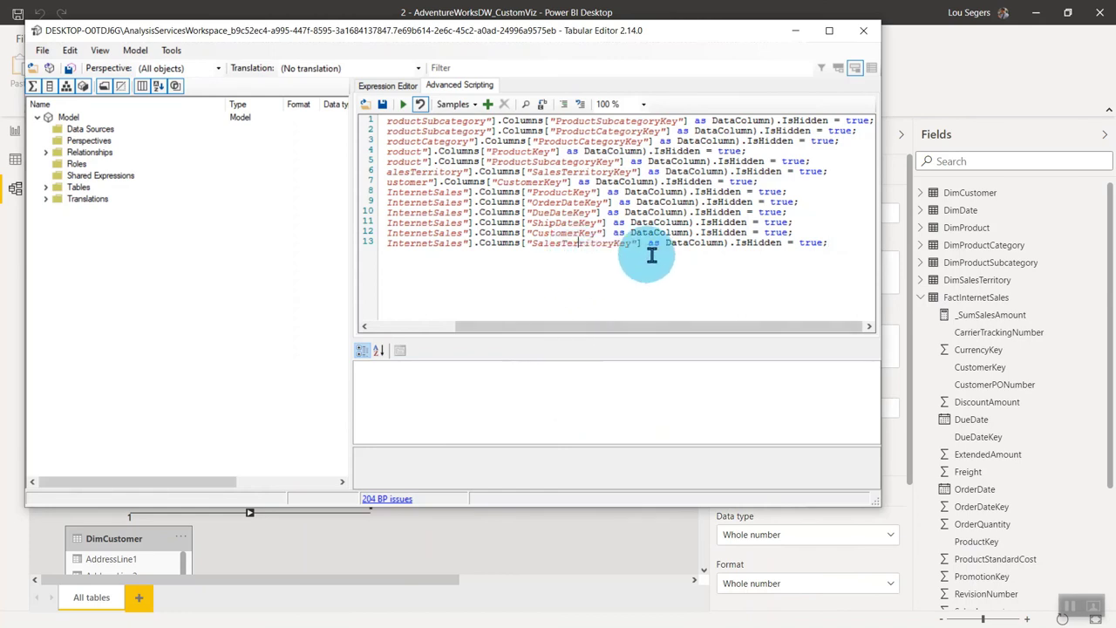
{"action": "left_click_drag", "start_coordinate": [468, 241], "coordinate": [564, 219]}
{"action": "left_click", "coordinate": [563, 219]}
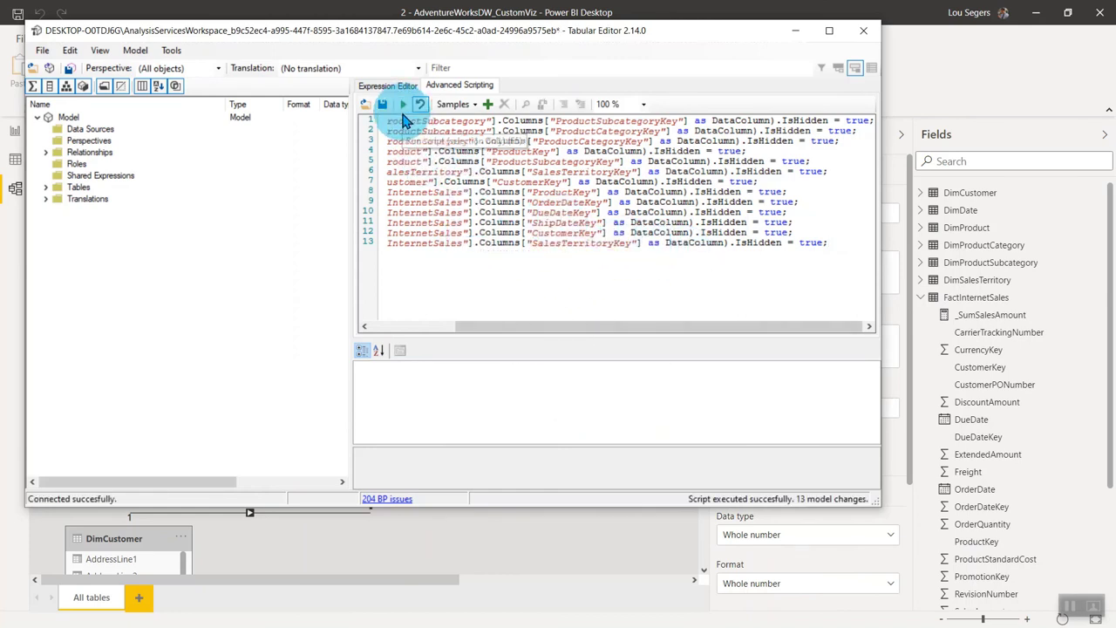
{"action": "left_click", "coordinate": [106, 87]}
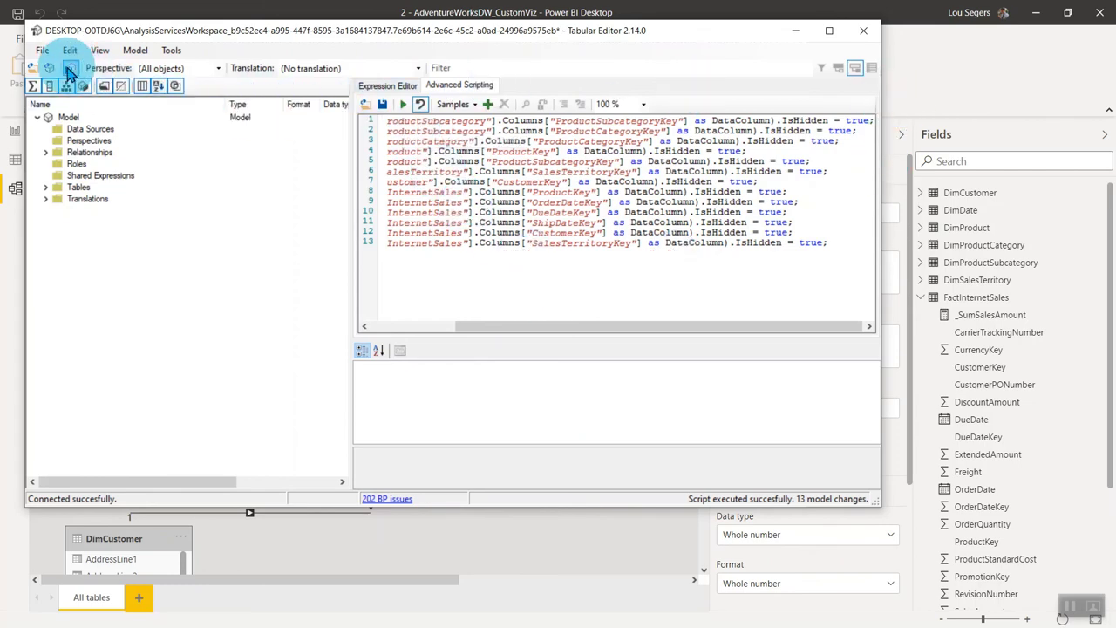
Switch to Power BI Desktop and upgrade the report to the new model view.
{"action": "left_click", "coordinate": [930, 83]}
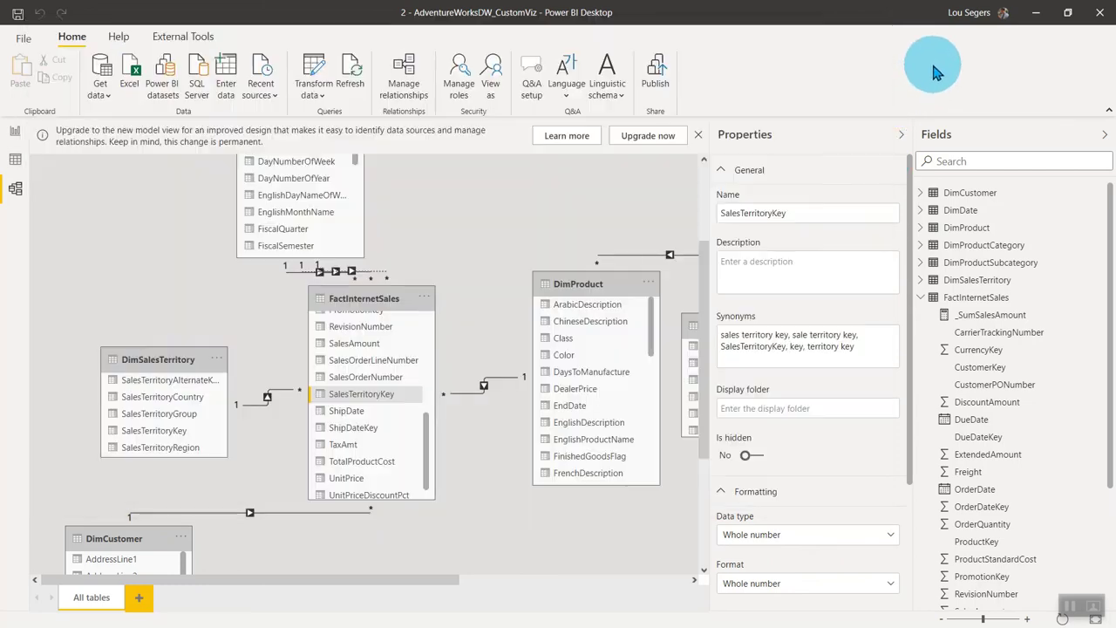
{"action": "left_click", "coordinate": [659, 144]}
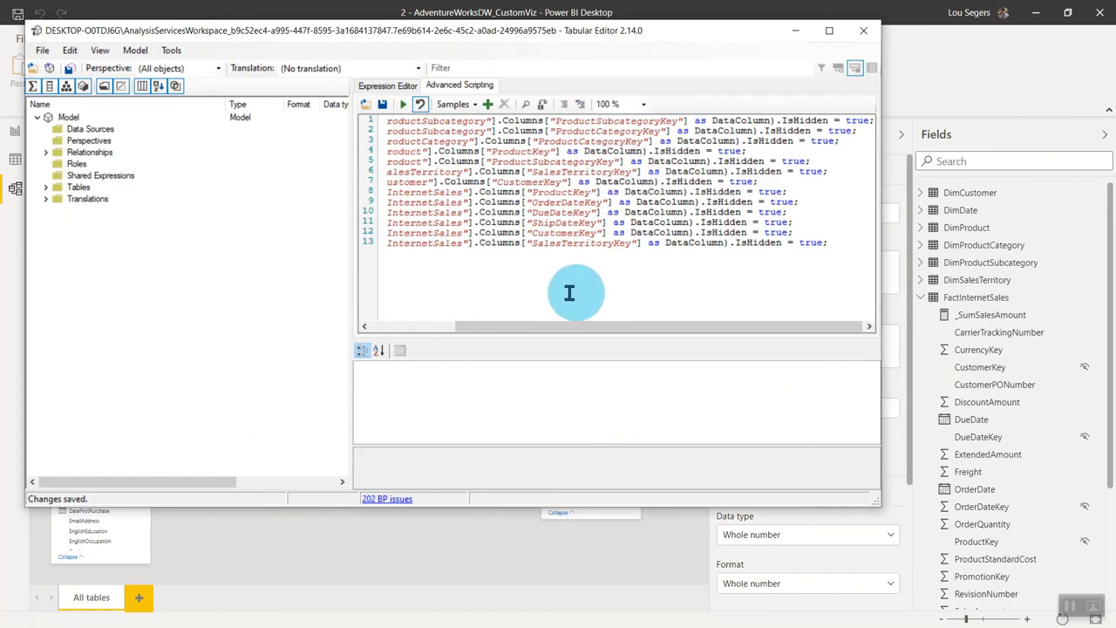
Switch back to Tabular Editor, review the "Rules for the local user" collection in the best practice rules manager, and close without changes.
{"action": "left_click", "coordinate": [171, 50]}
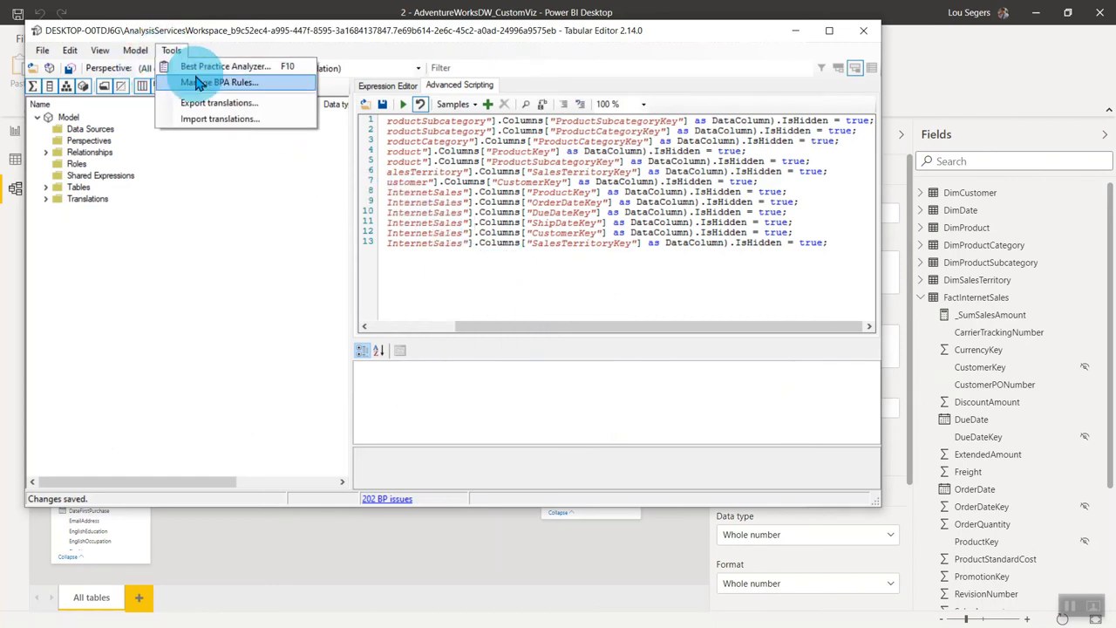
{"action": "left_click", "coordinate": [176, 81]}
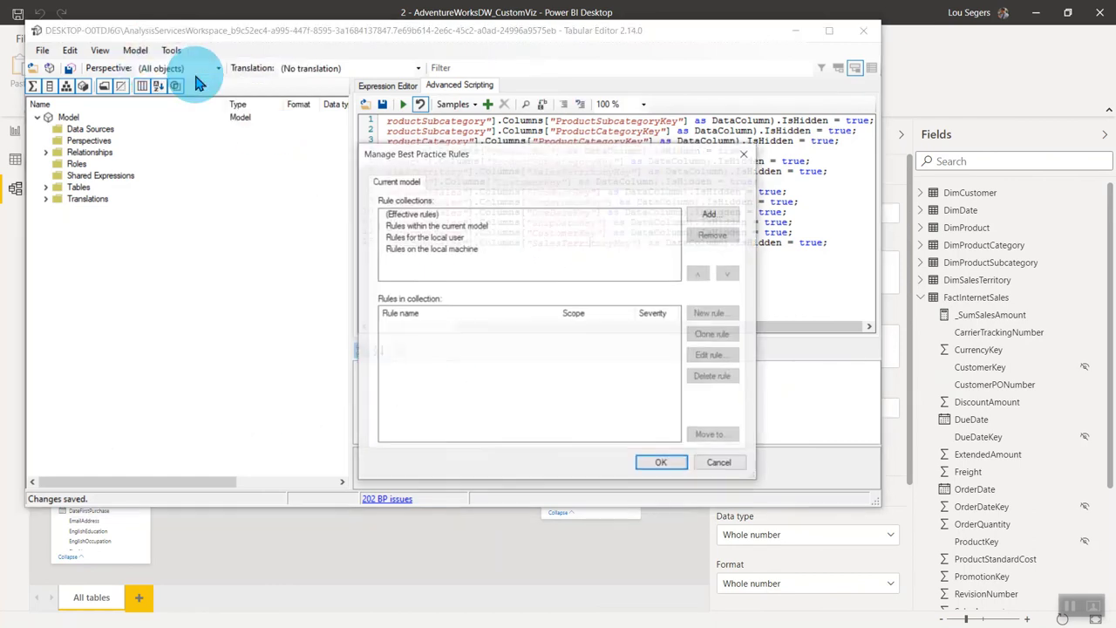
{"action": "left_click", "coordinate": [431, 237]}
{"action": "left_click", "coordinate": [501, 374]}
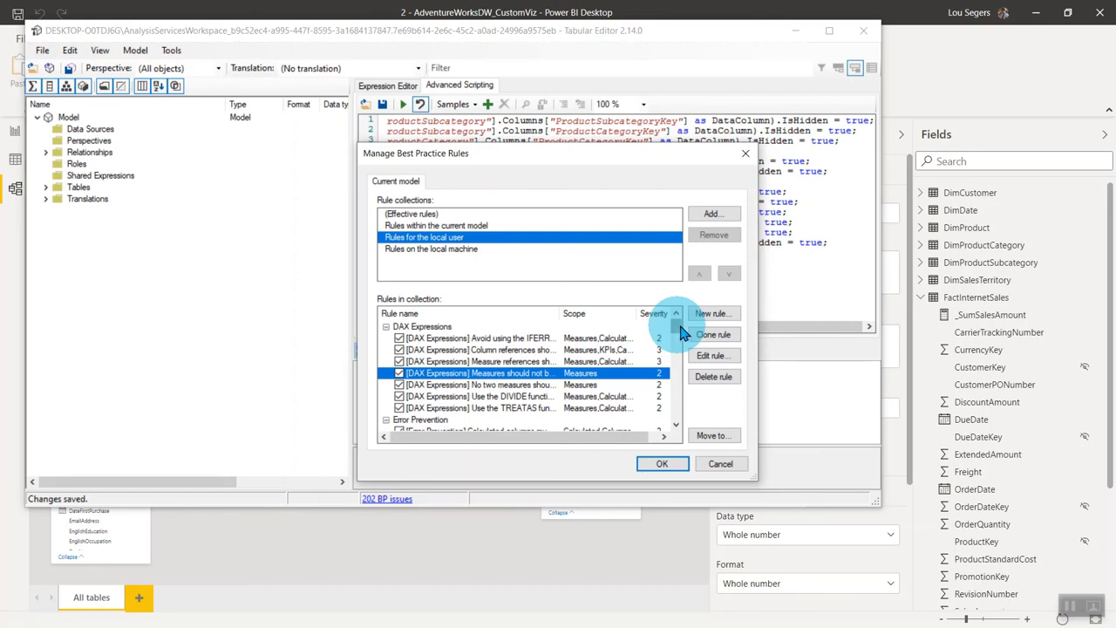
{"action": "mouse_move", "coordinate": [643, 158]}
{"action": "left_mouse_down"}
{"action": "mouse_move", "coordinate": [636, 141]}
{"action": "mouse_move", "coordinate": [645, 158]}
{"action": "left_mouse_up"}
{"action": "left_click", "coordinate": [721, 454]}
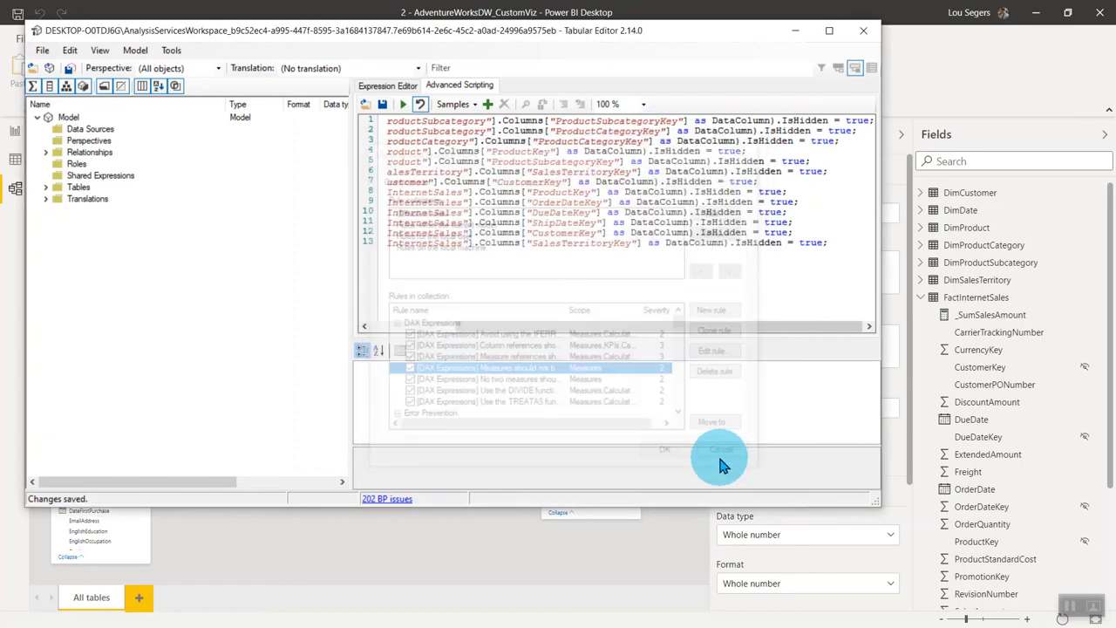